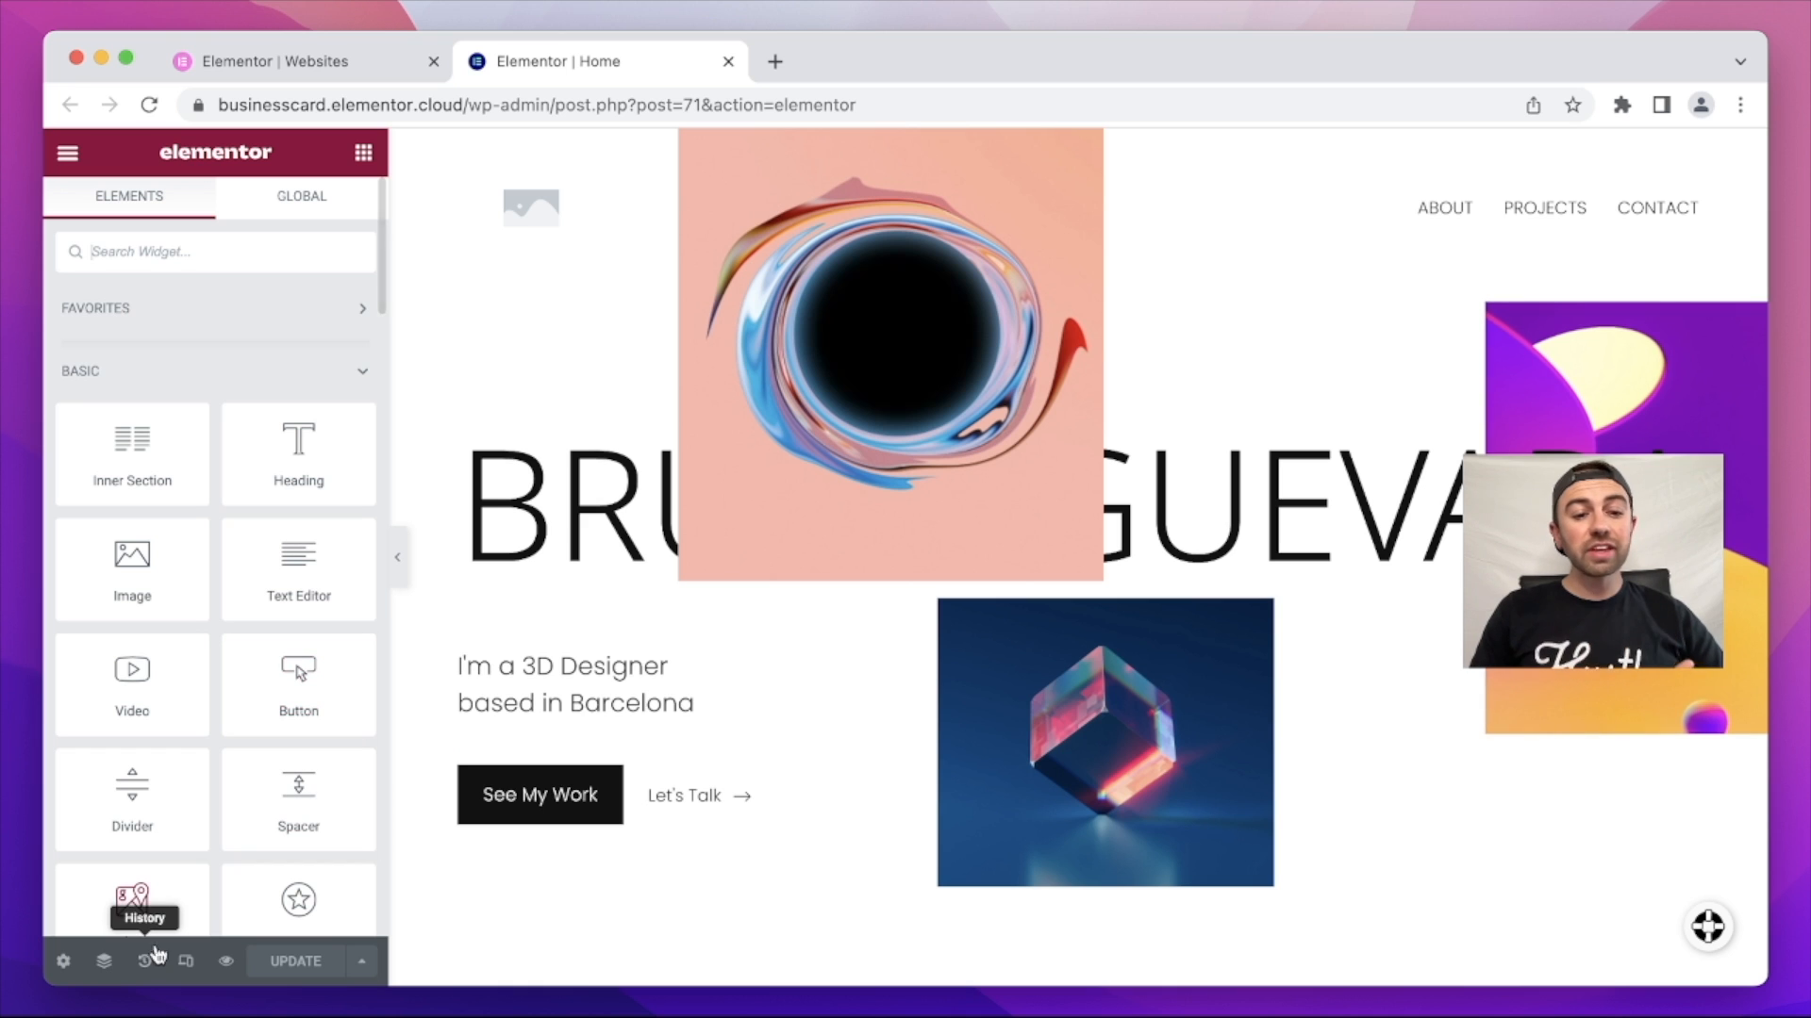
Step: Open the Navigator on the left, inspect the Hero section's contents, and scroll through the page
click(105, 961)
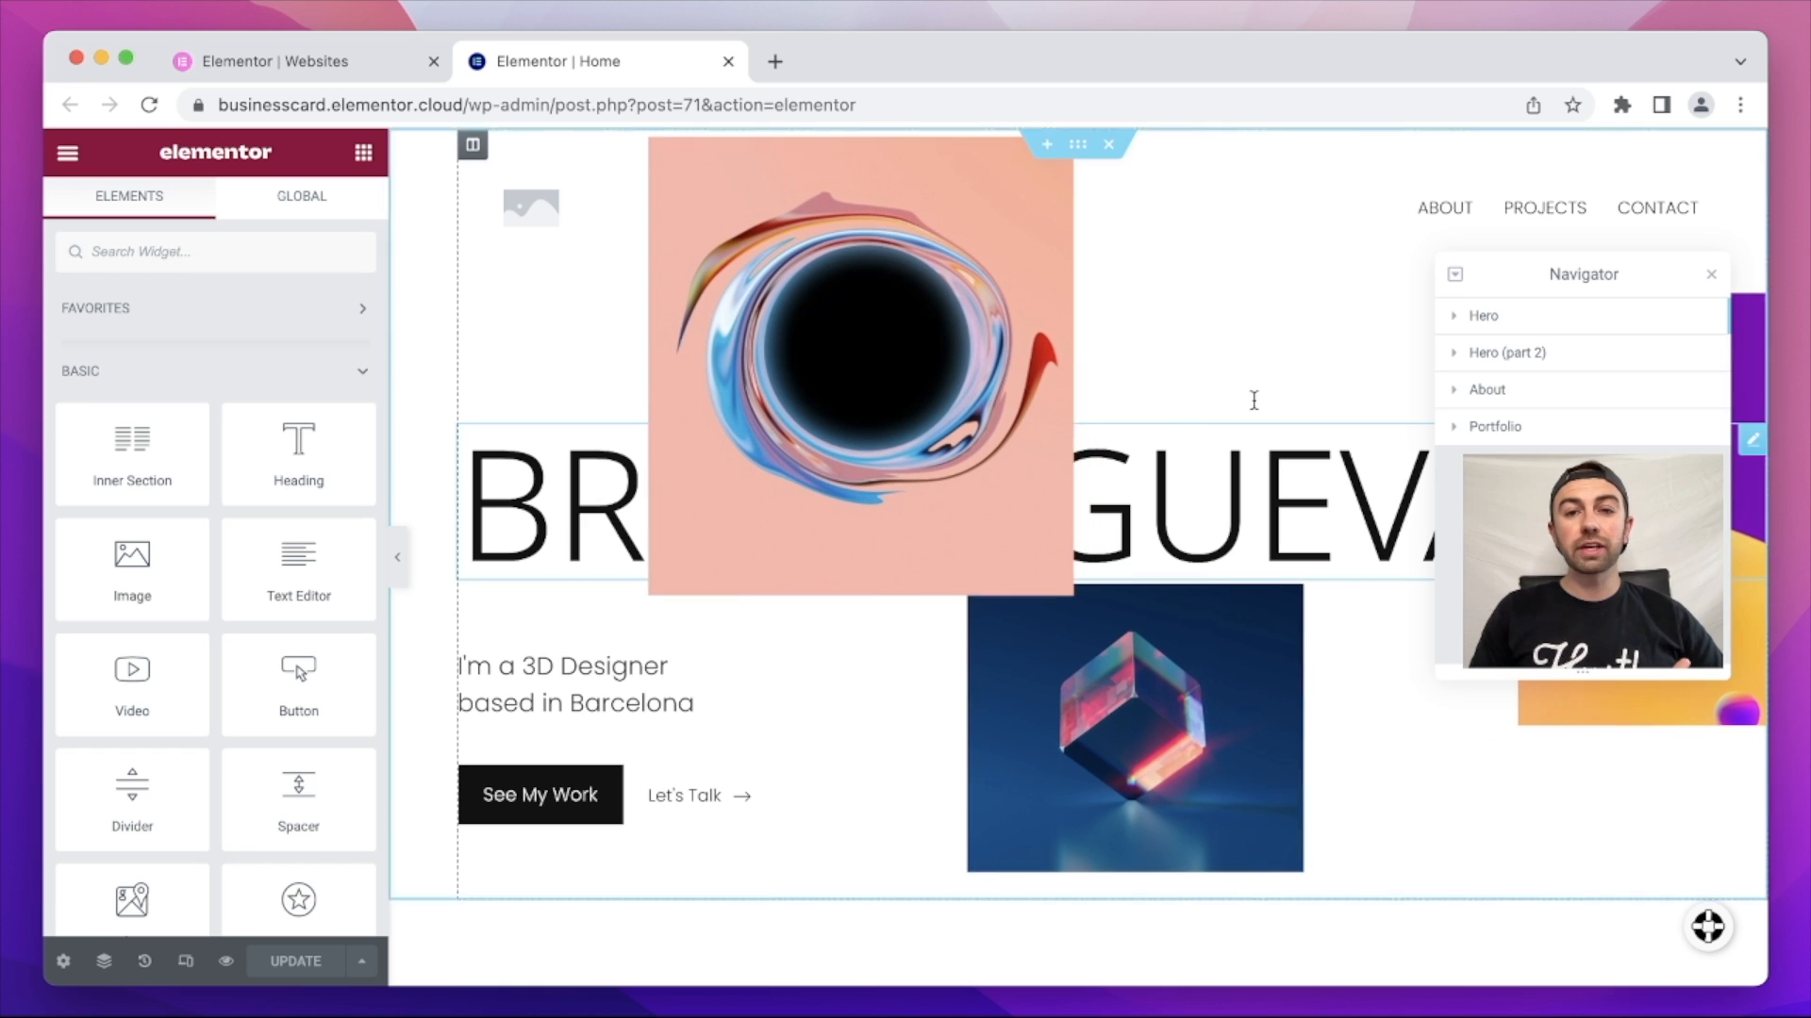
drag(1661, 271, 499, 356)
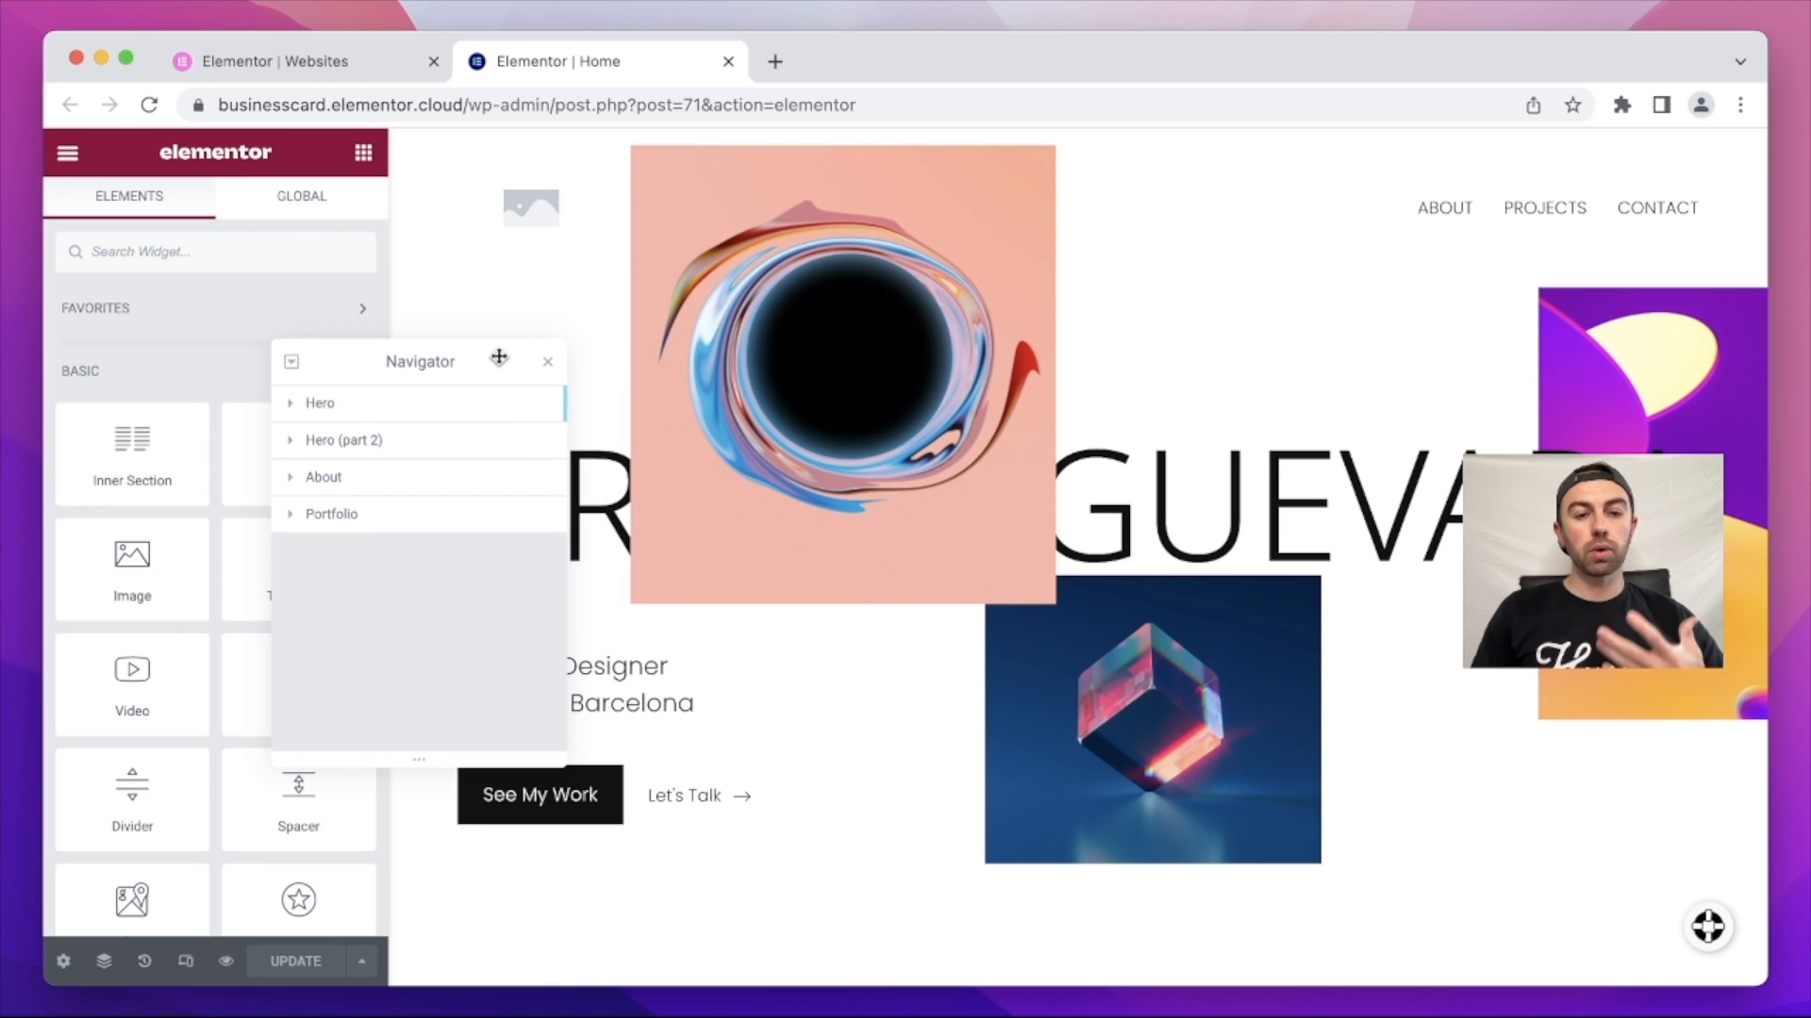
click(291, 403)
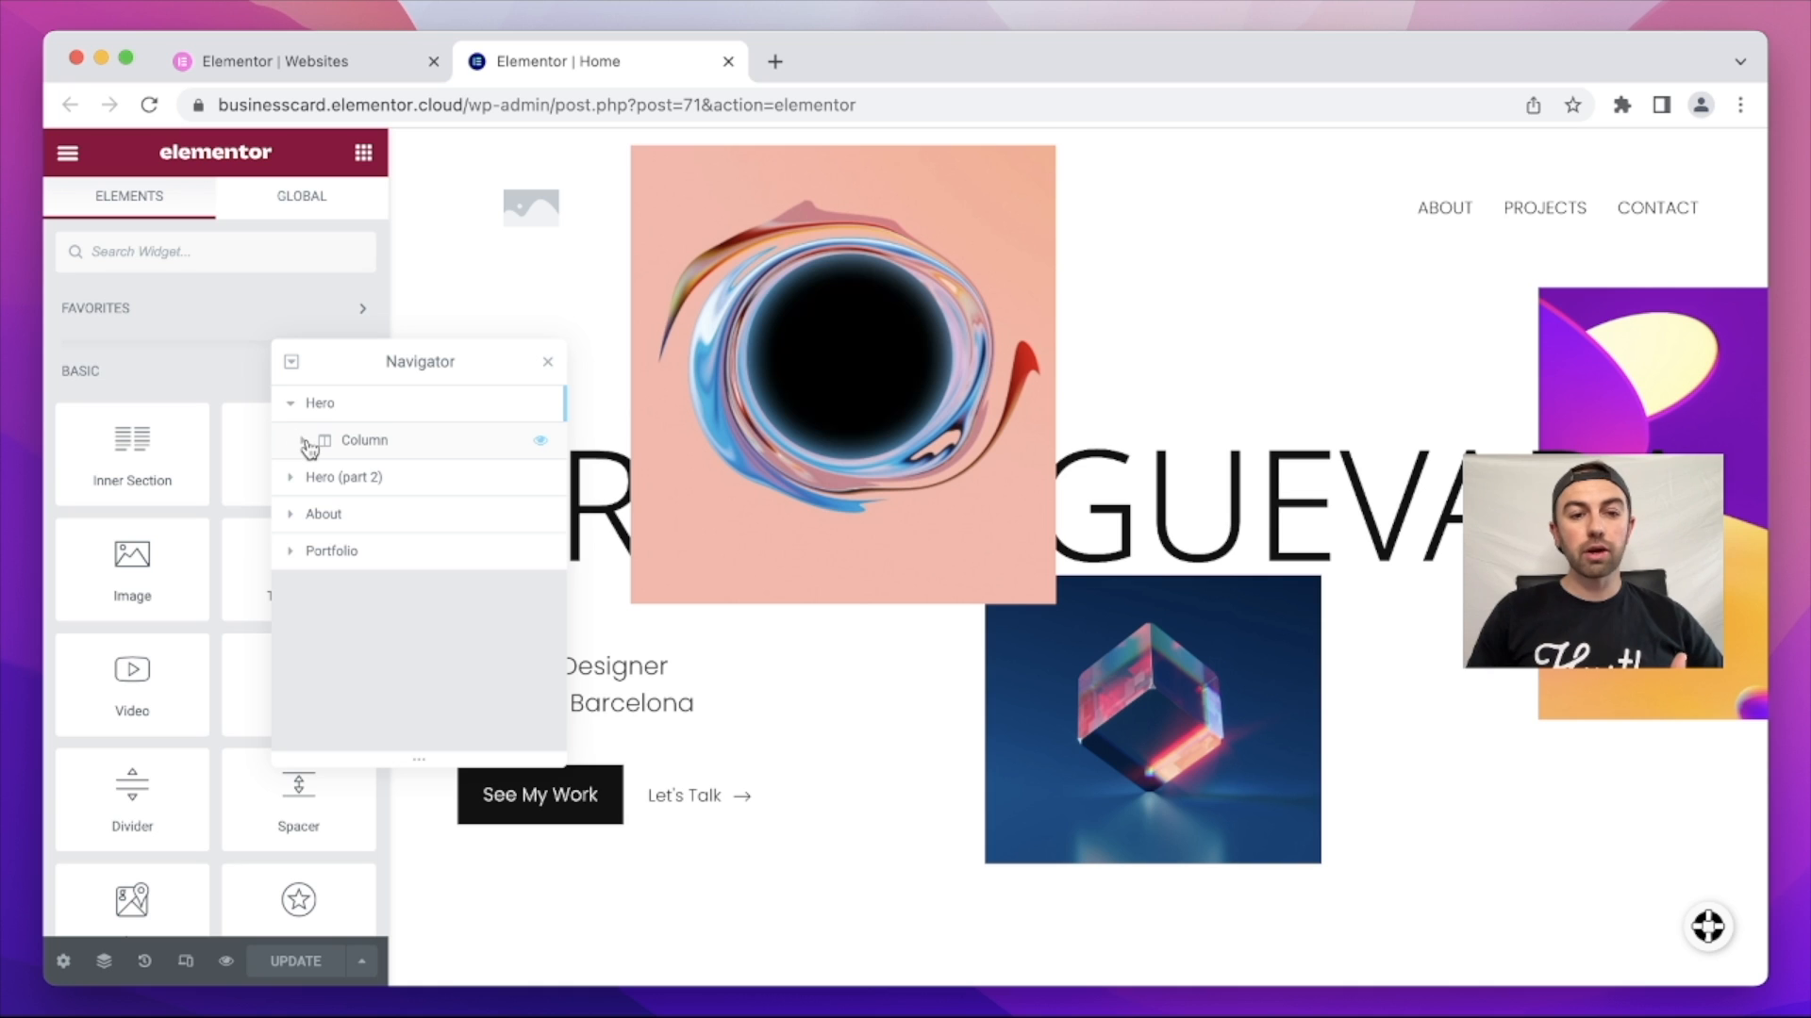
click(303, 441)
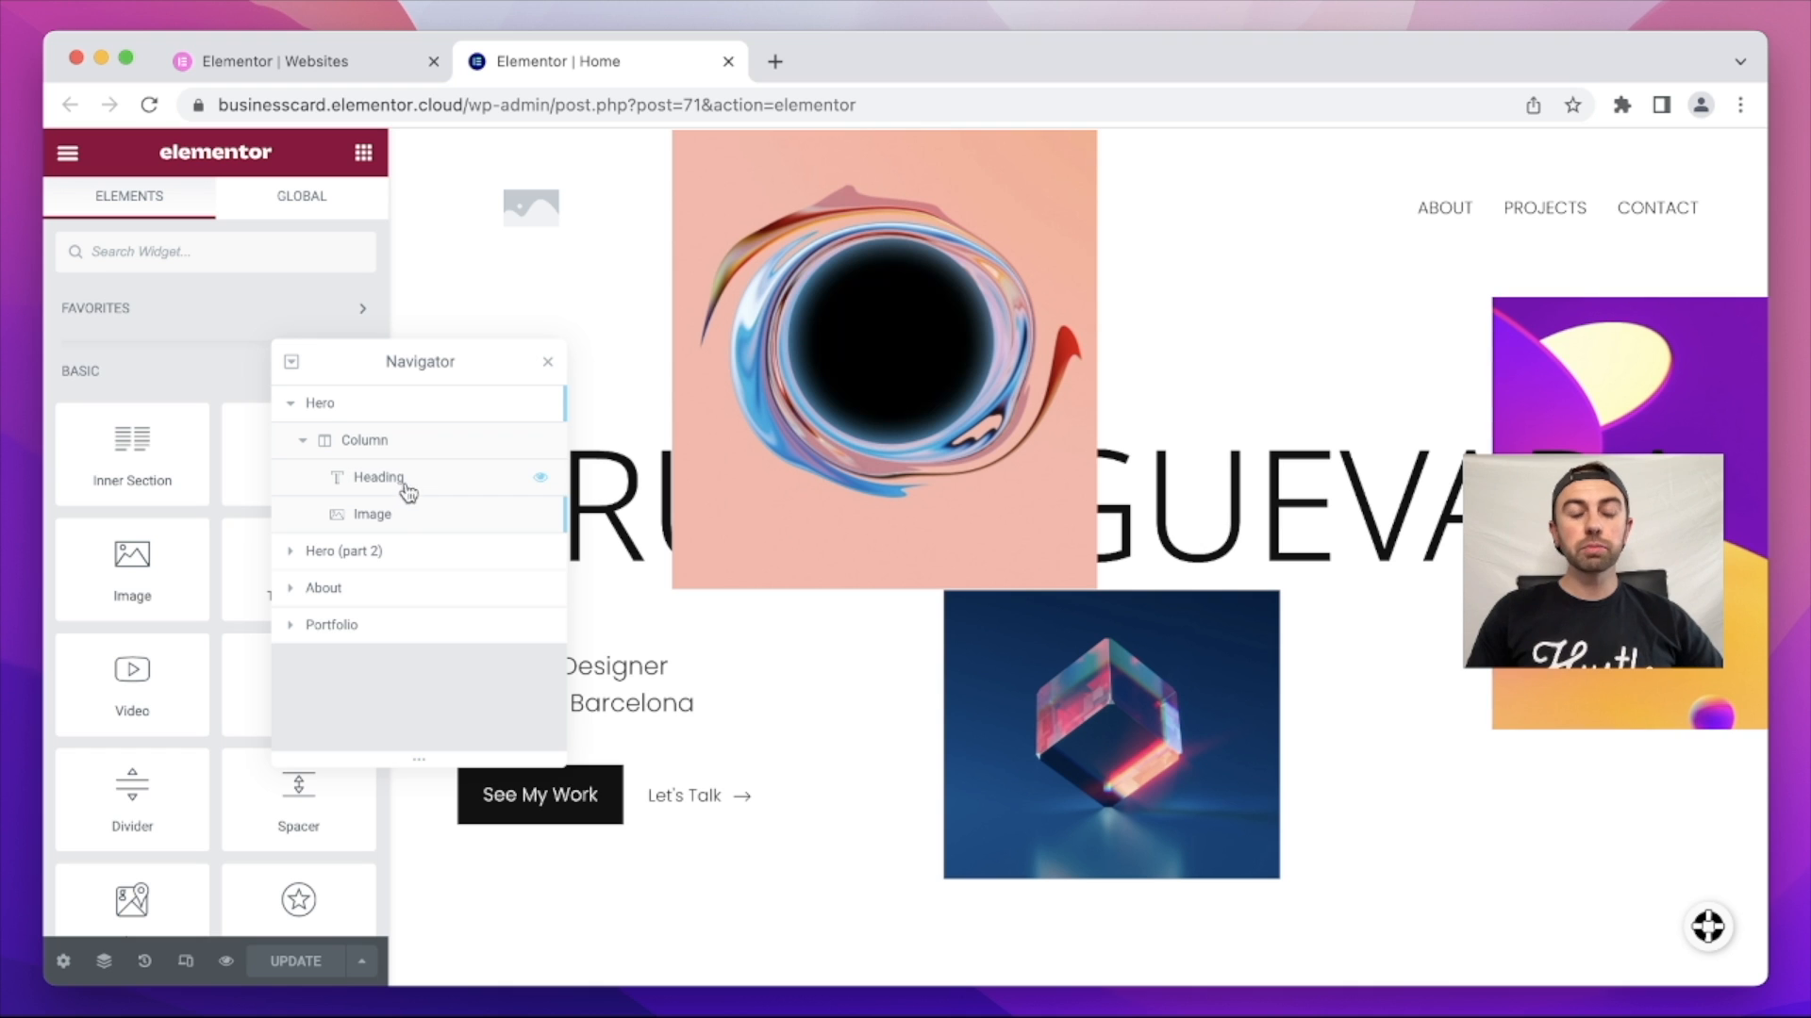
click(291, 403)
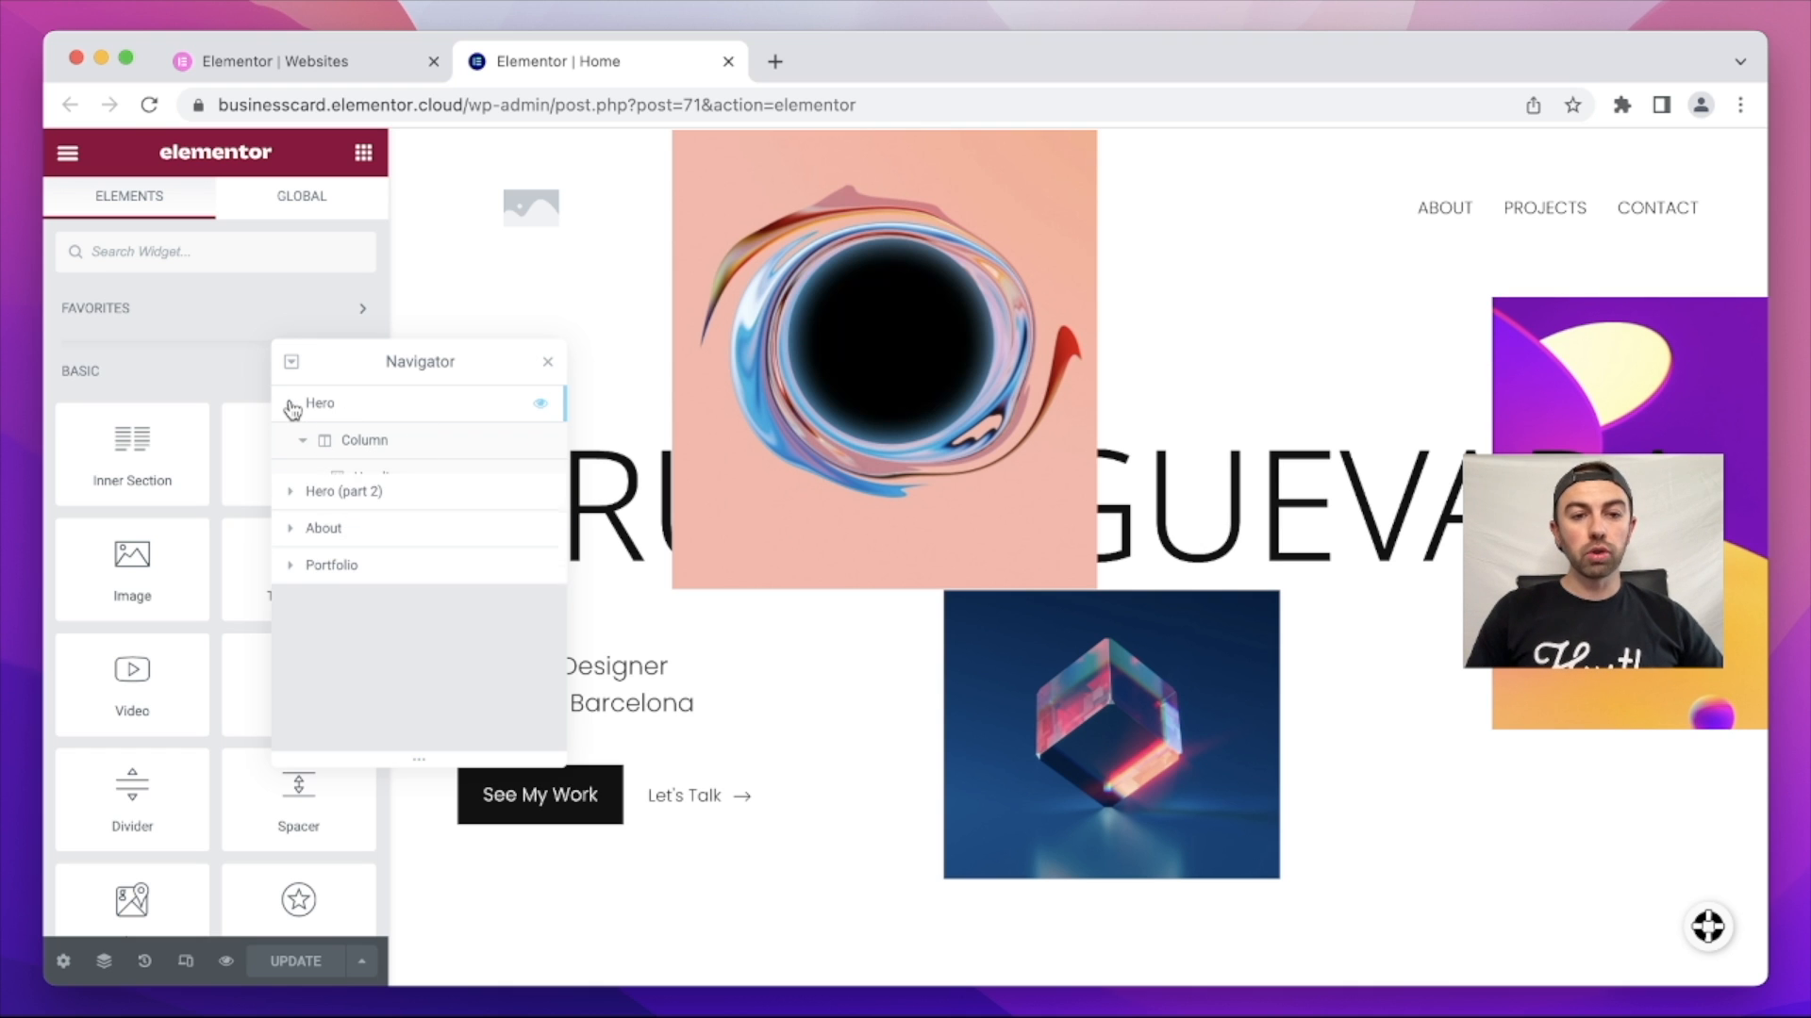
scroll(950, 518, down, 12)
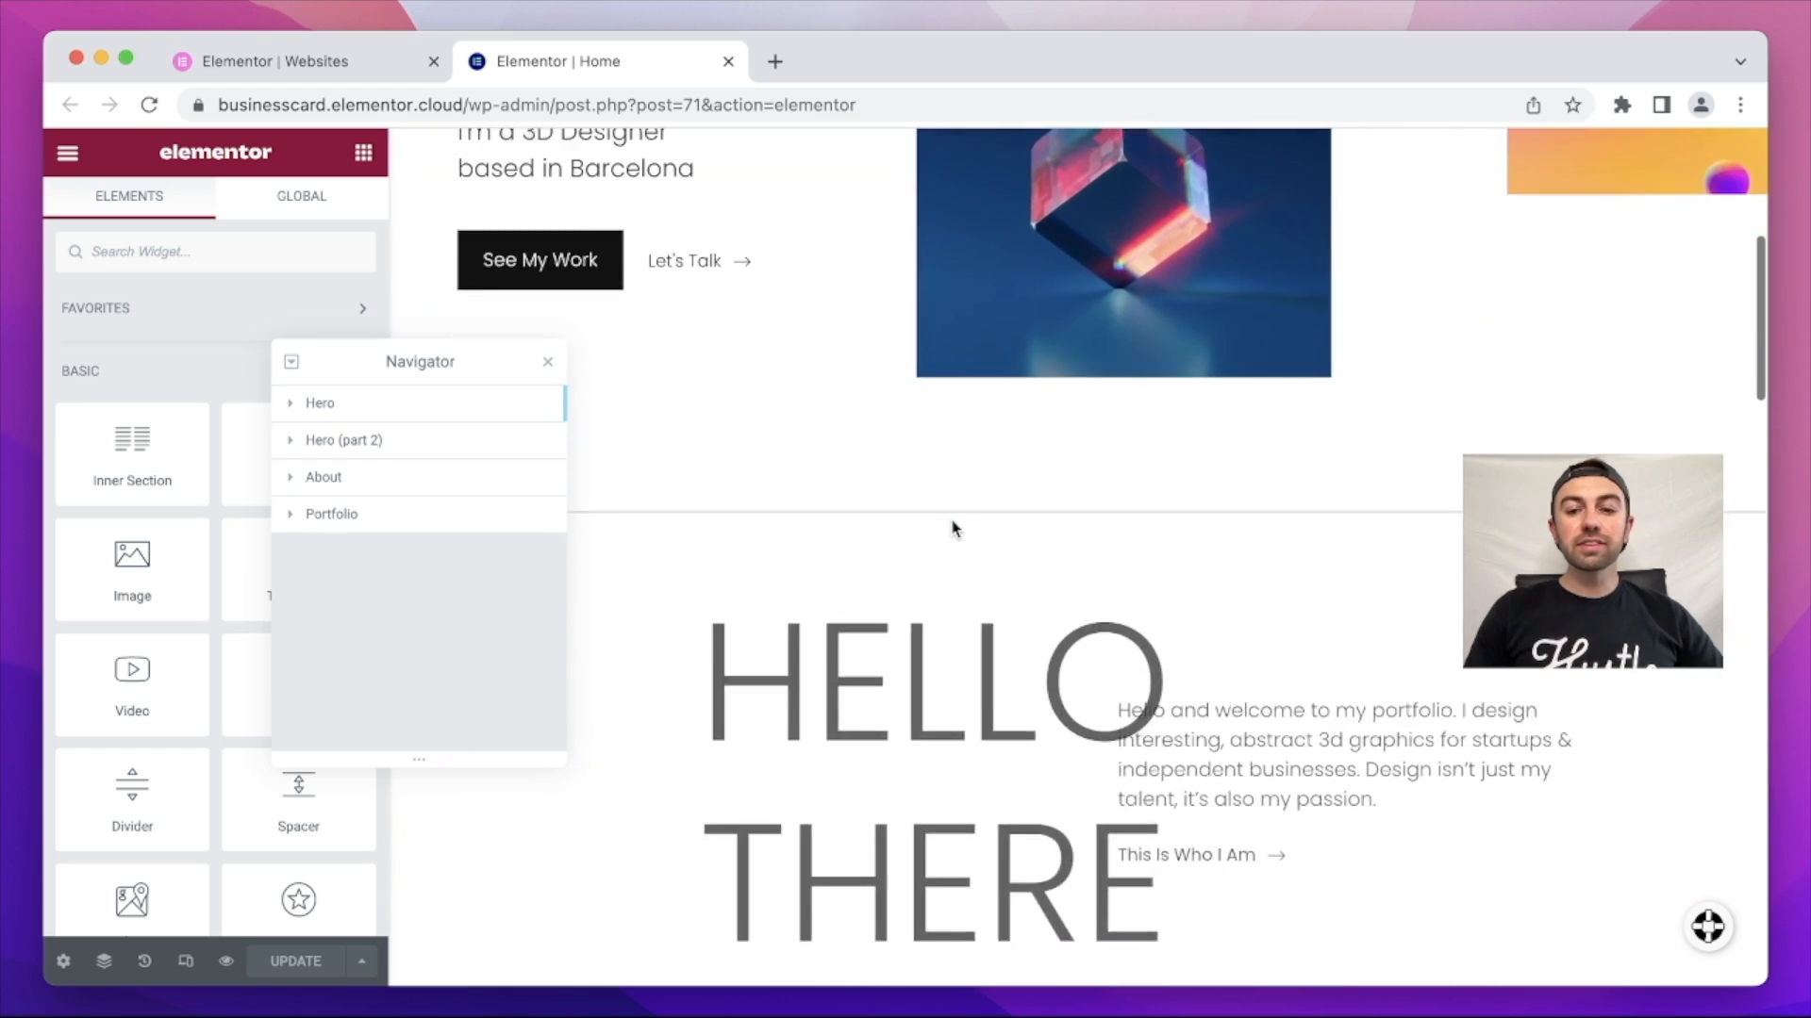
scroll(953, 526, up, 3)
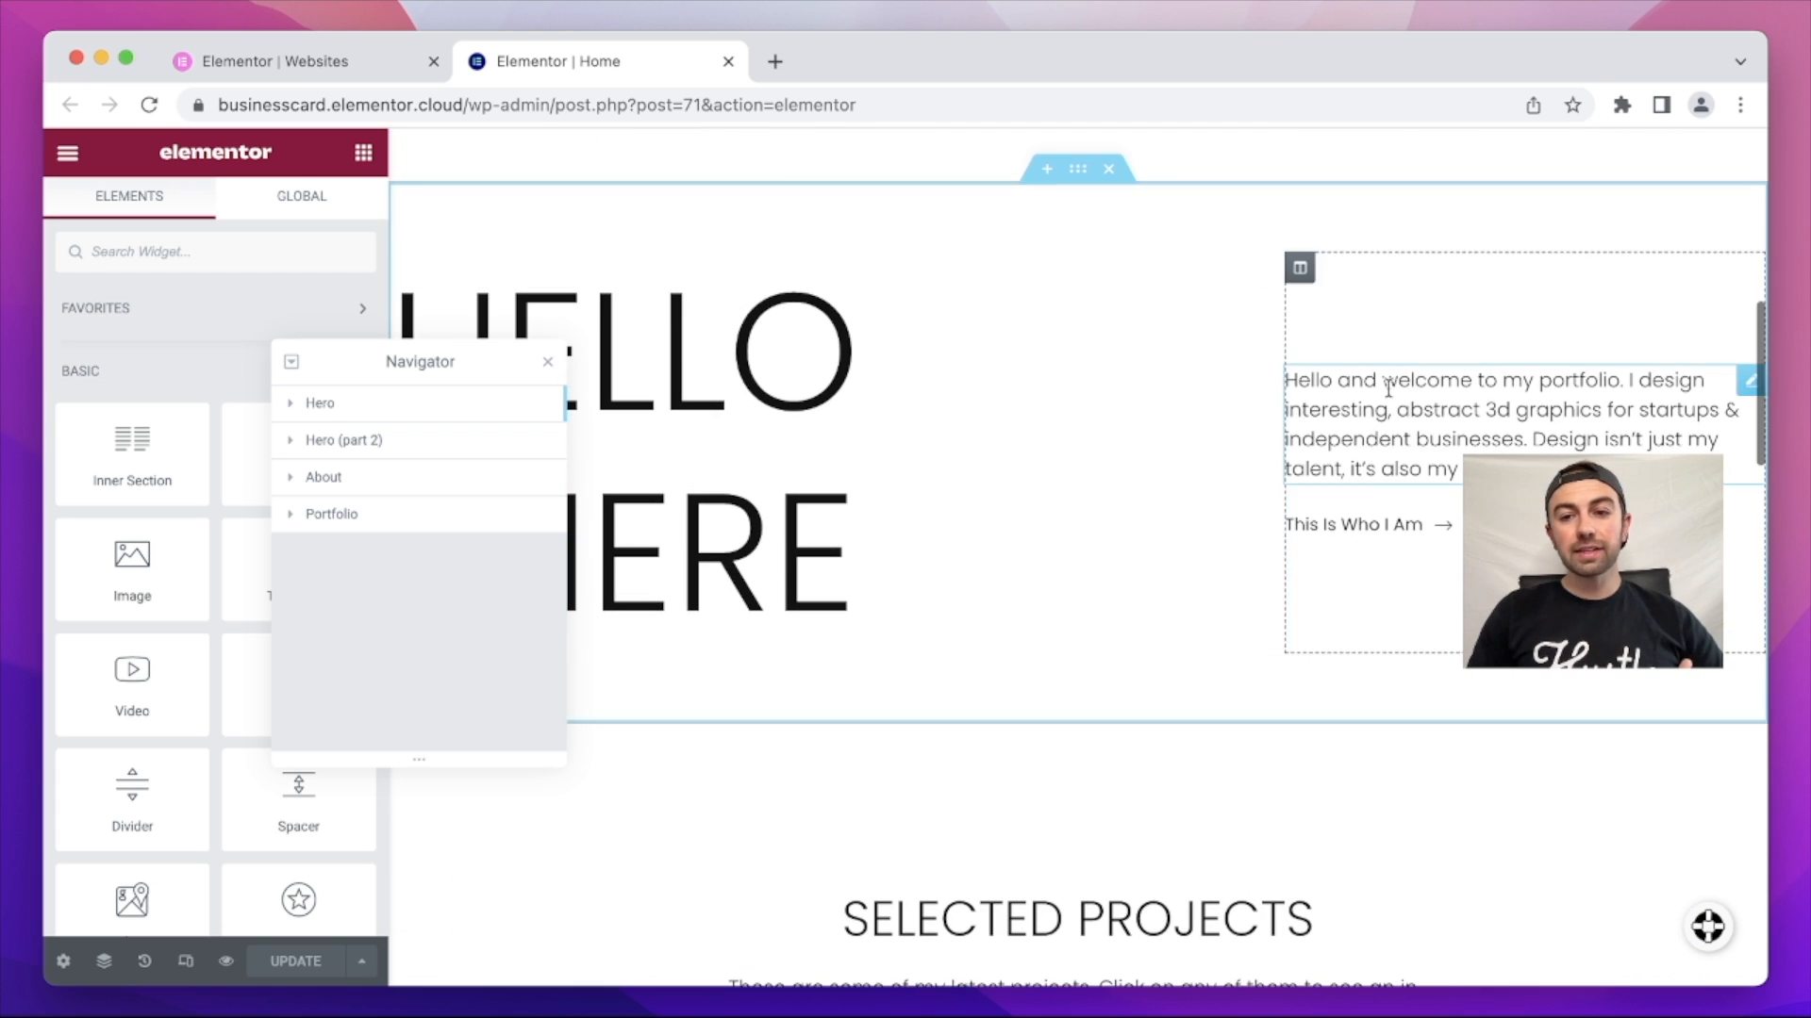
scroll(988, 518, down, 15)
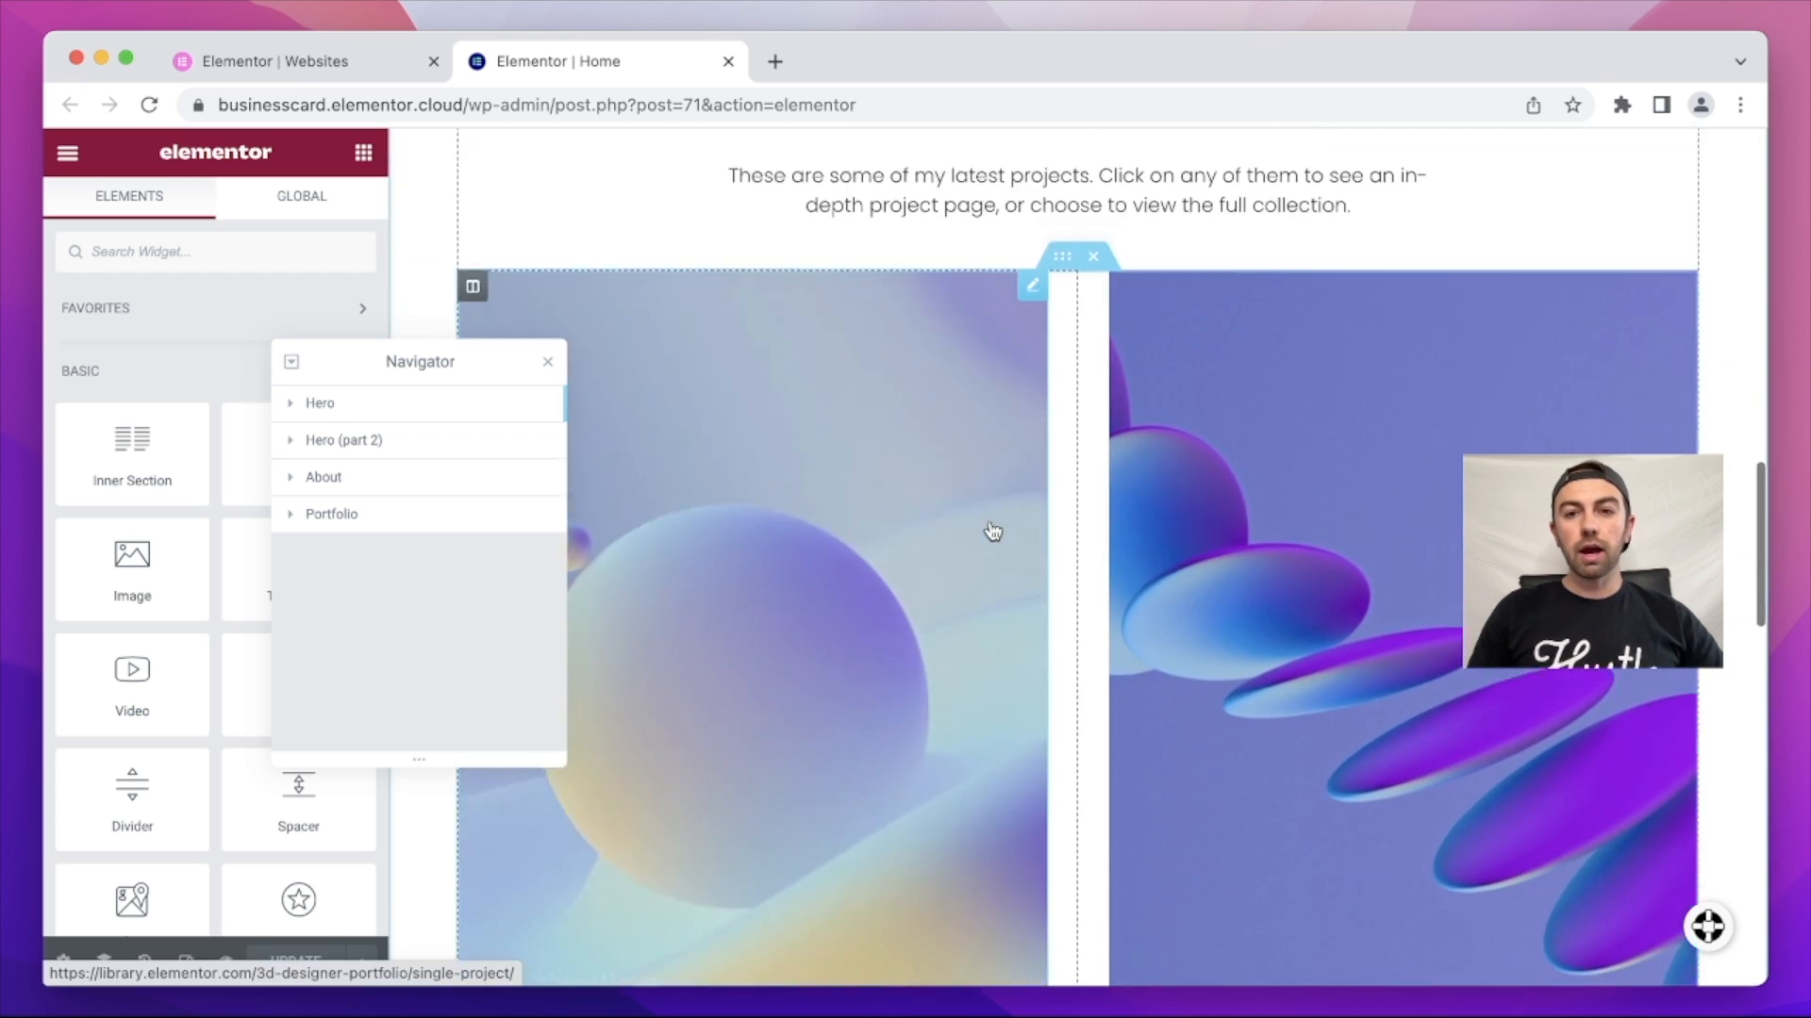
scroll(1132, 613, up, 20)
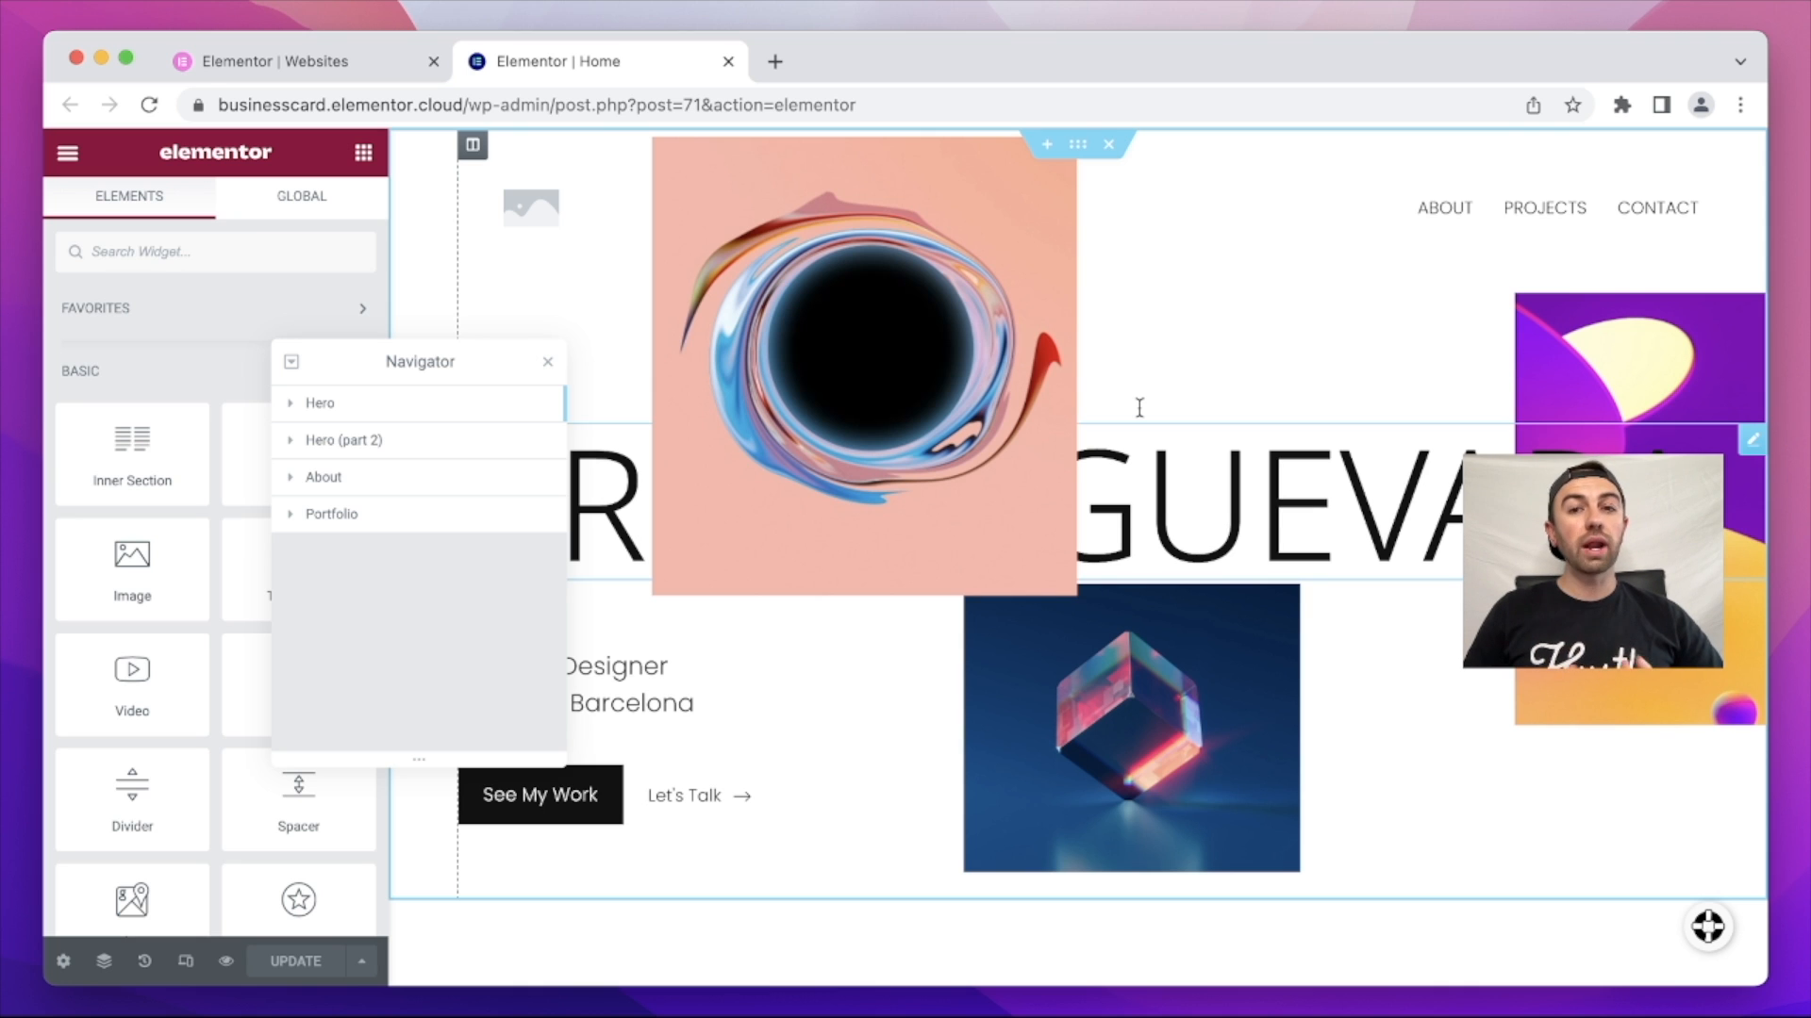
Step: Delete the Hero and Hero (part 2) sections from the Navigator, leaving About and Portfolio
right_click(388, 412)
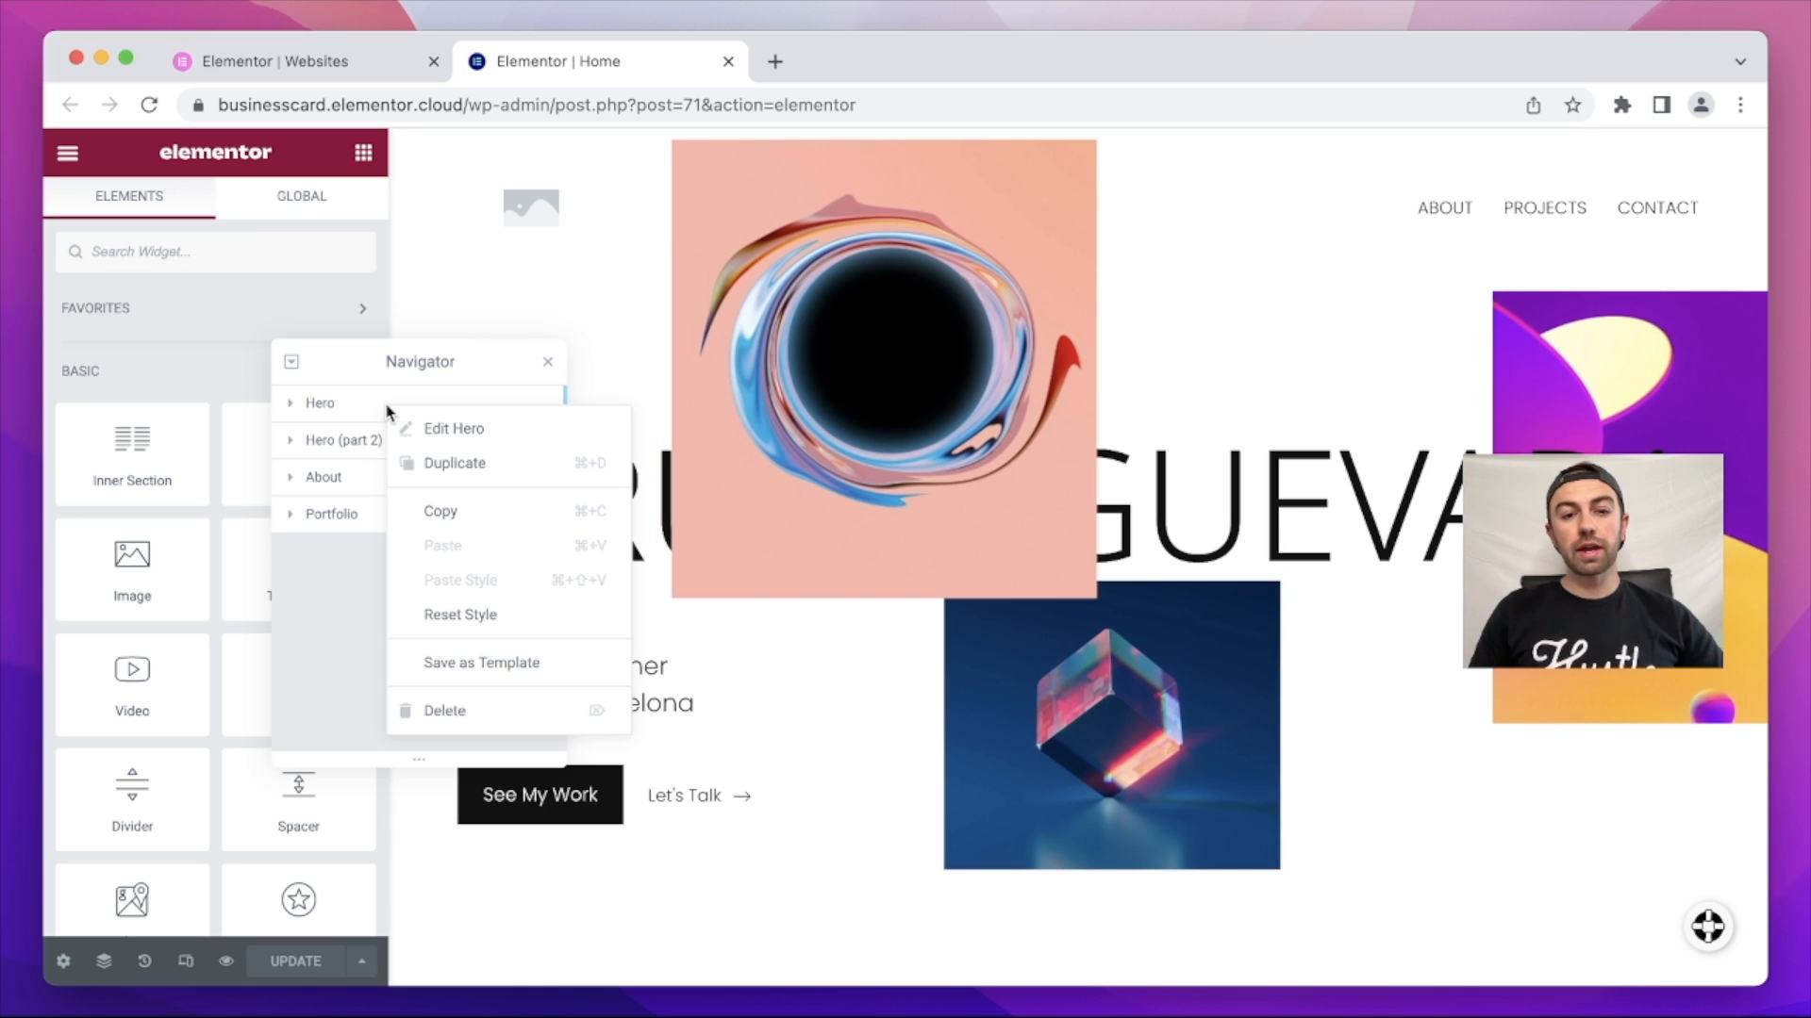
click(453, 714)
right_click(432, 407)
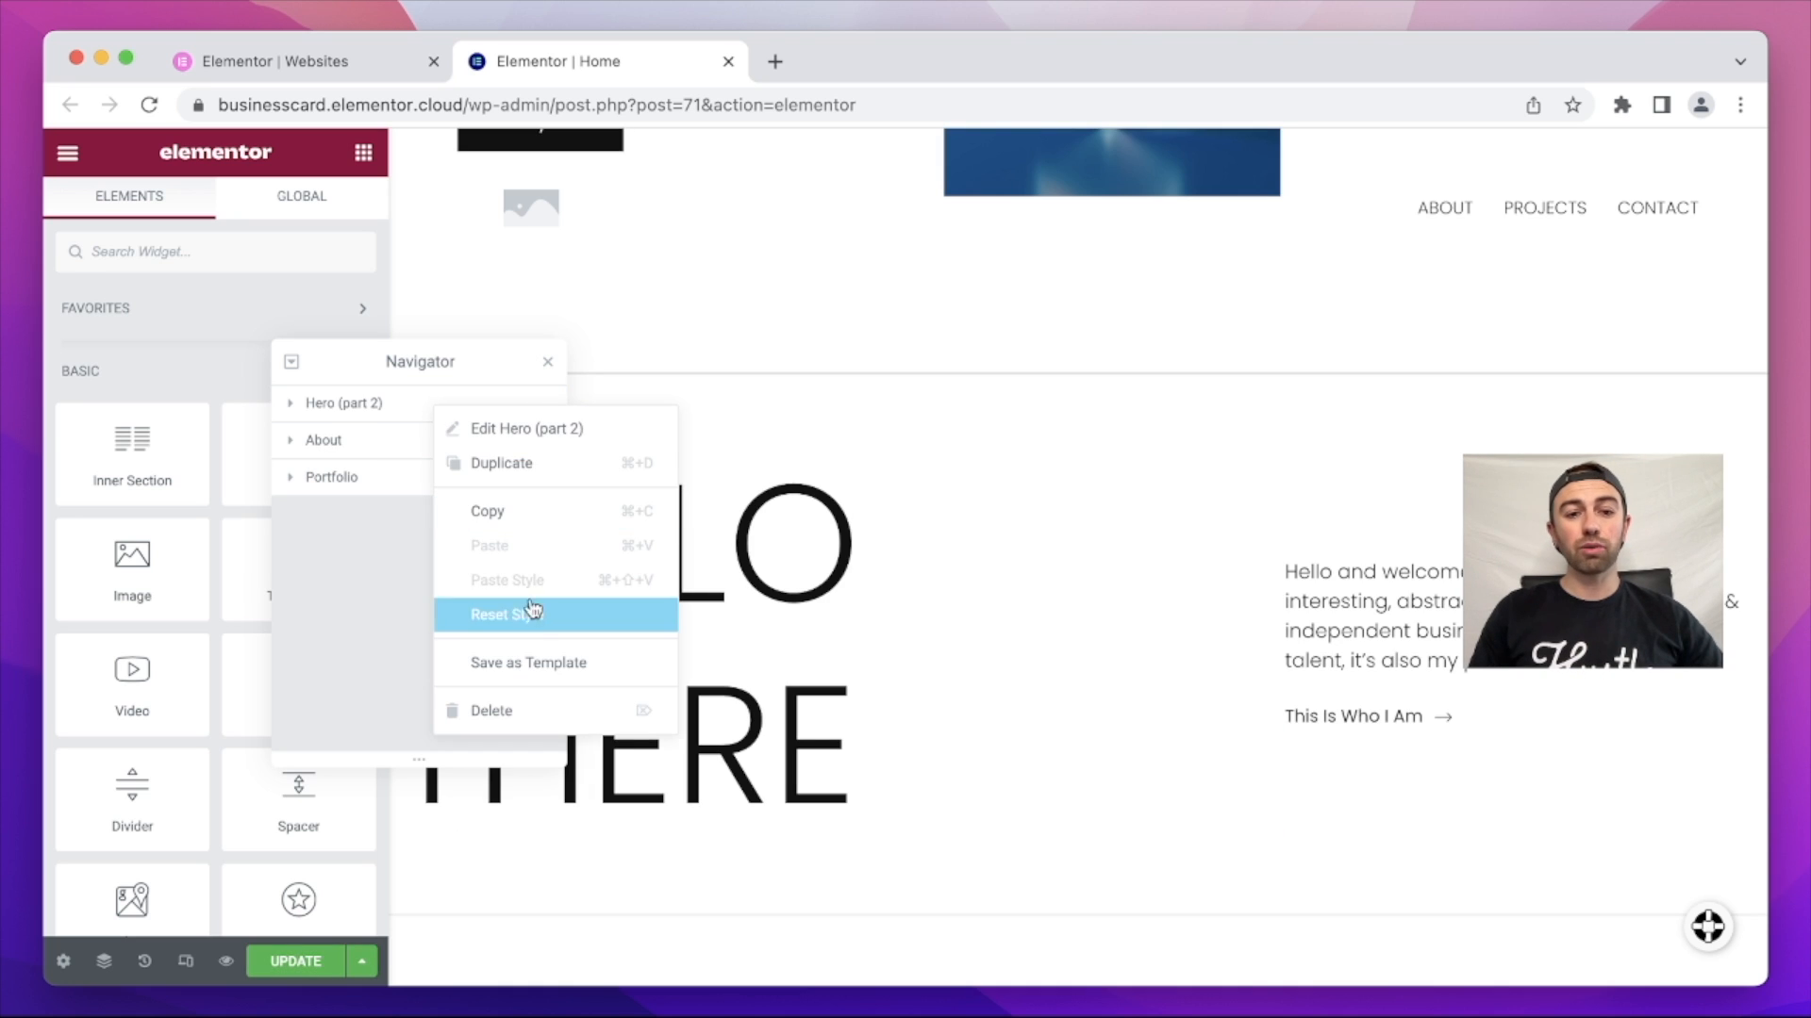
click(506, 714)
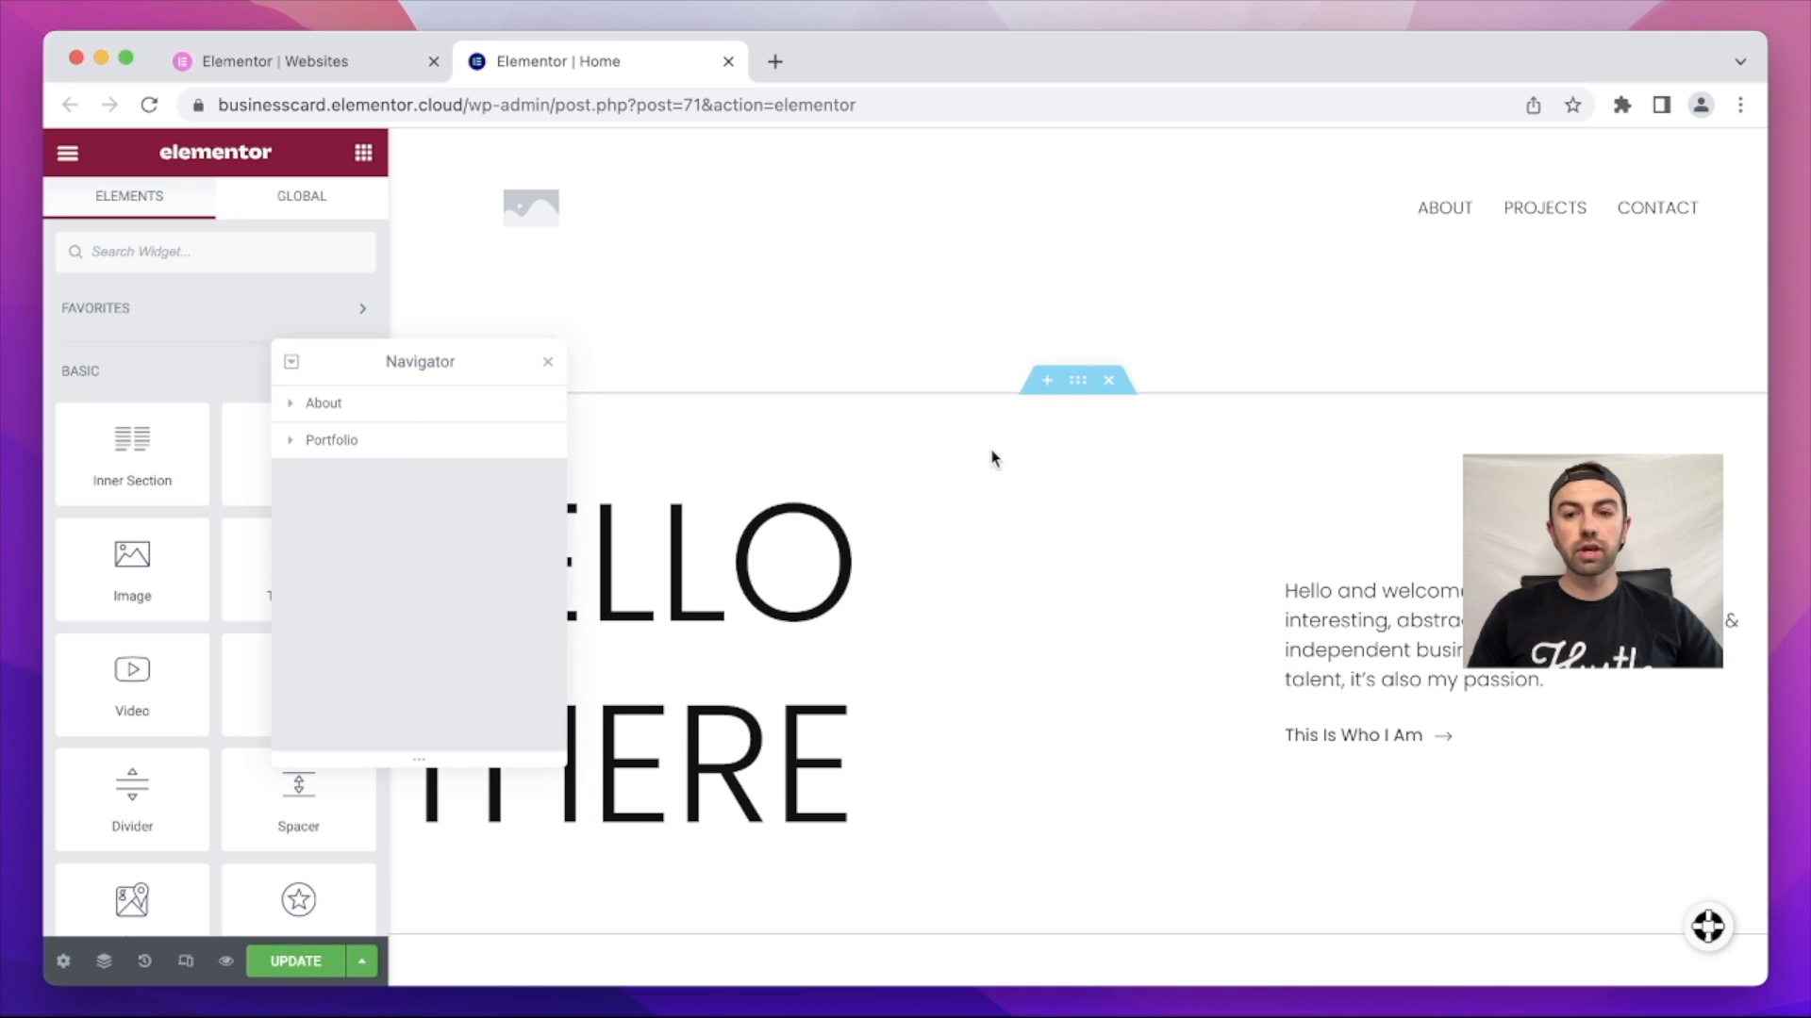
scroll(1321, 378, down, 4)
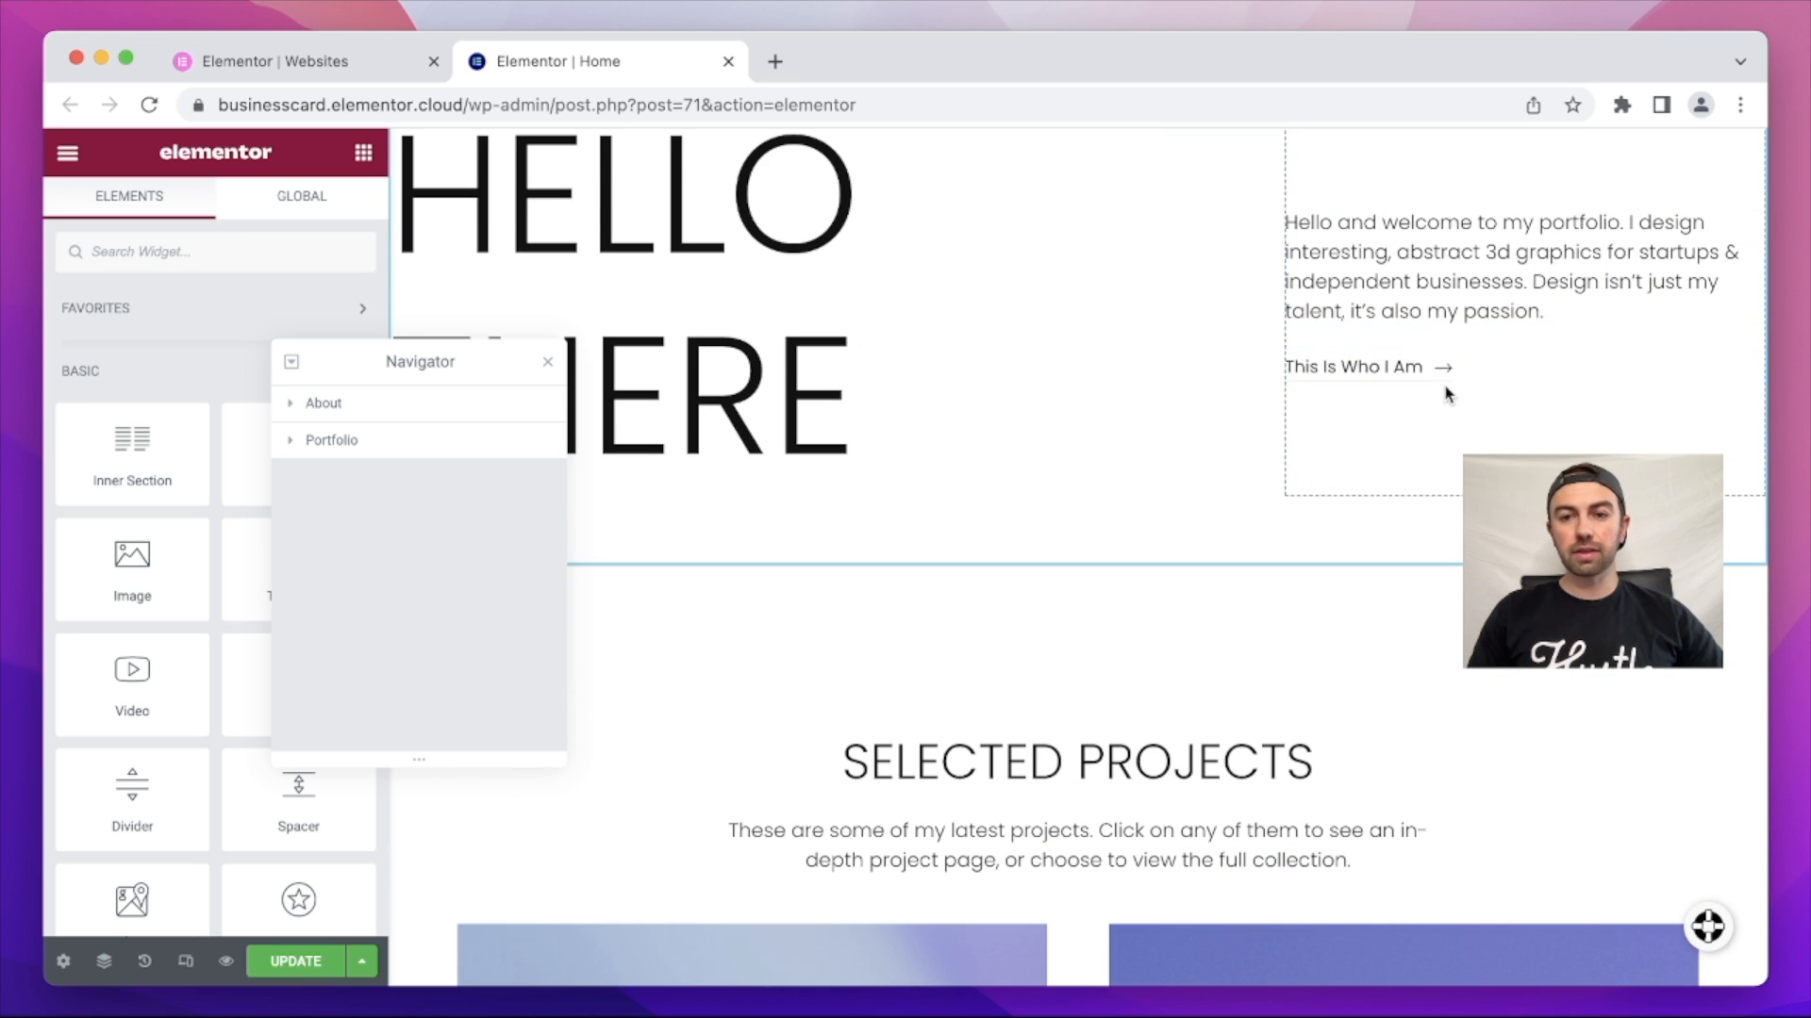
scroll(1446, 394, up, 3)
scroll(1446, 396, up, 2)
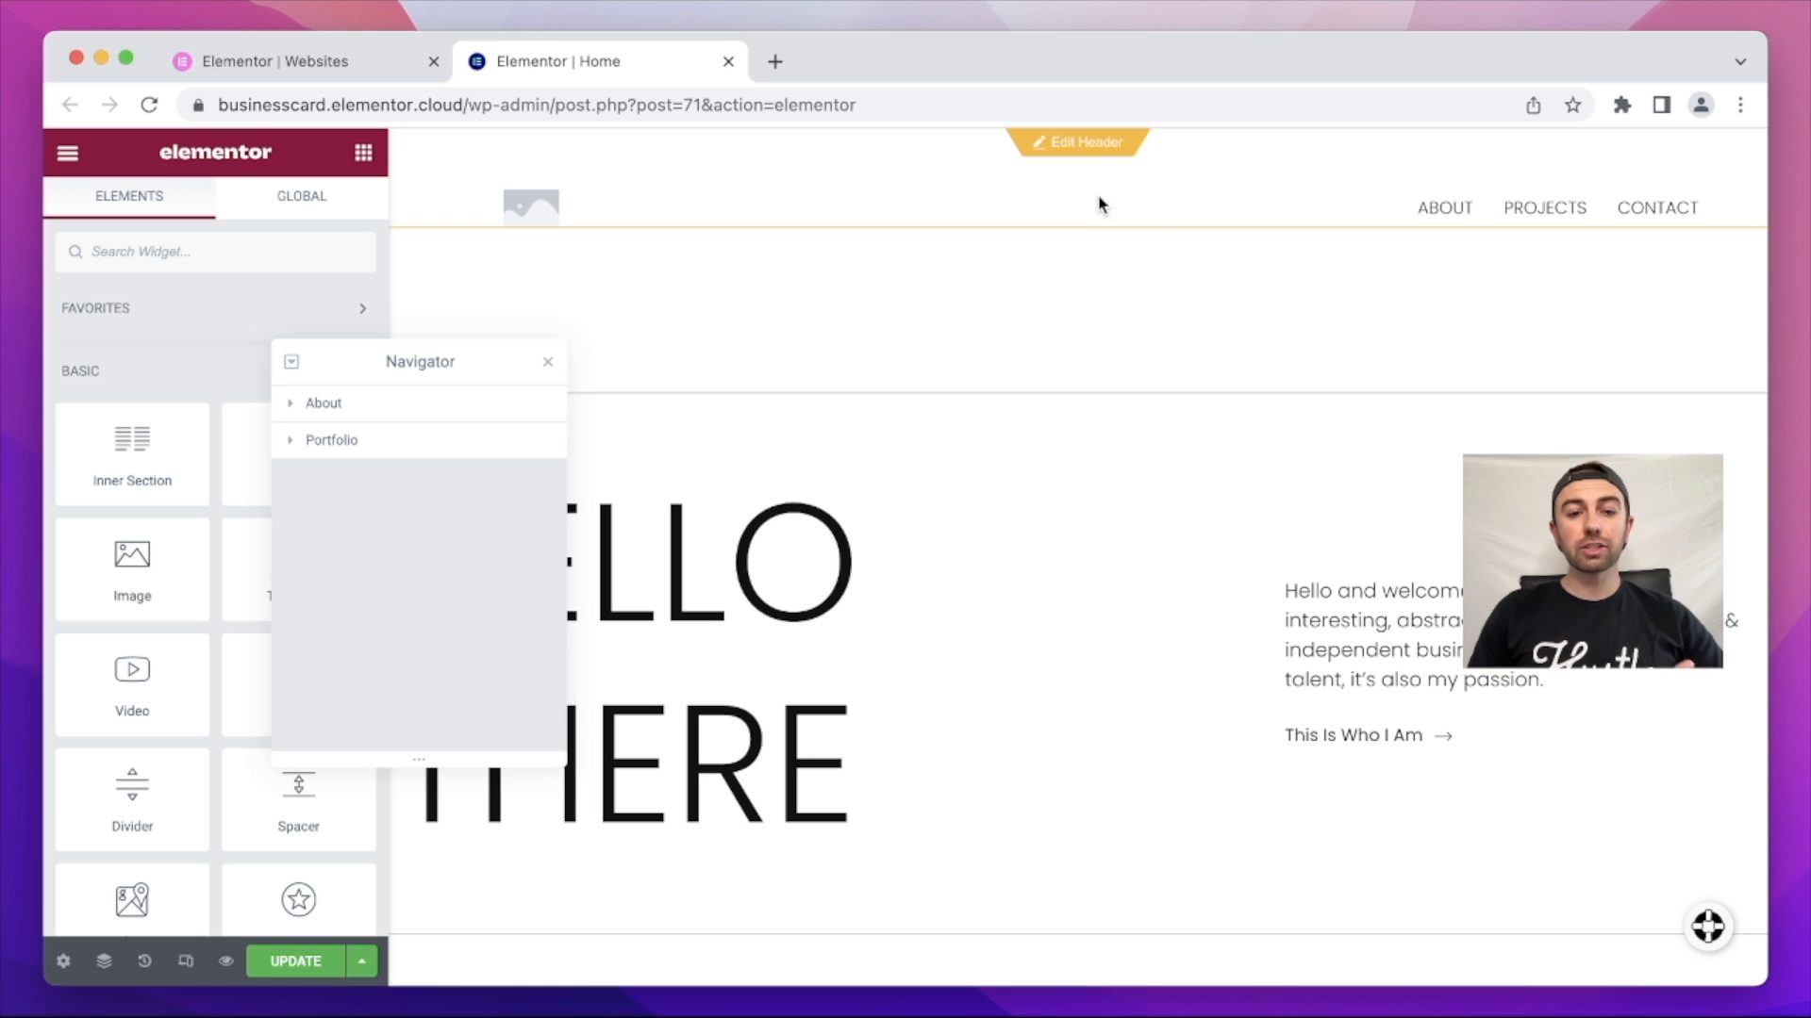
Step: Save the page, then duplicate the column in the site header to make two columns
click(297, 961)
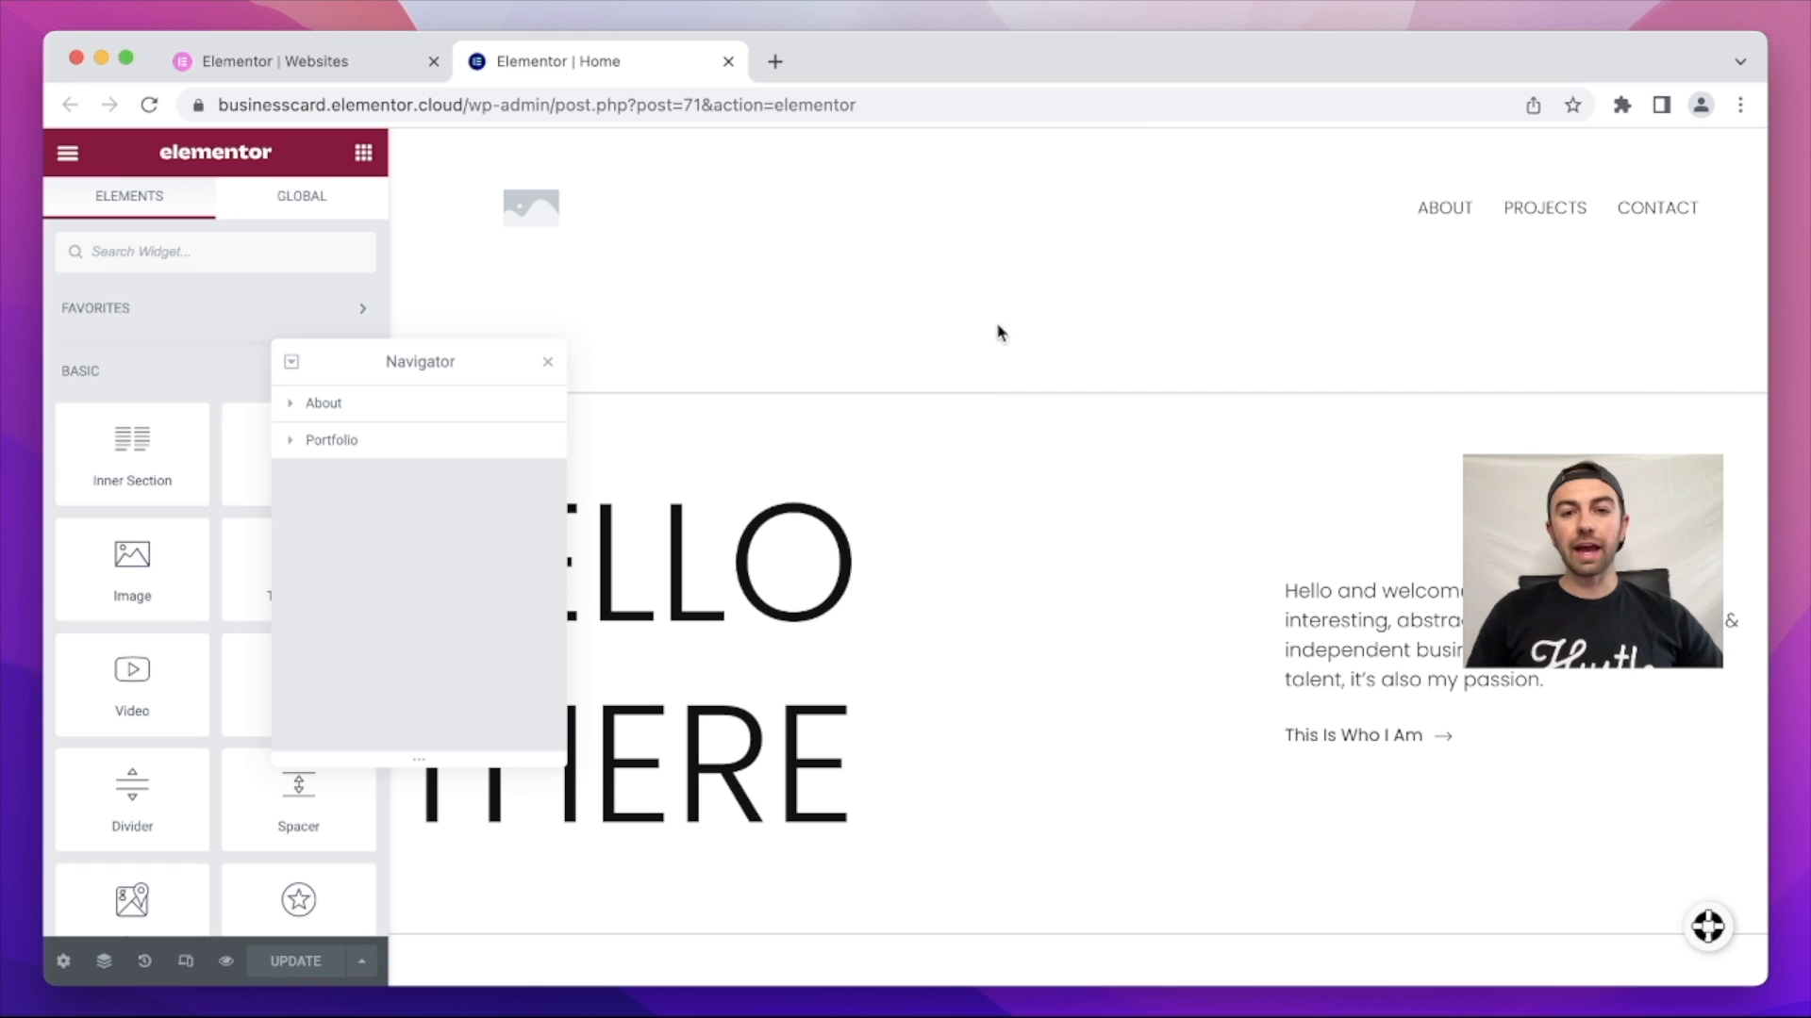
click(1066, 149)
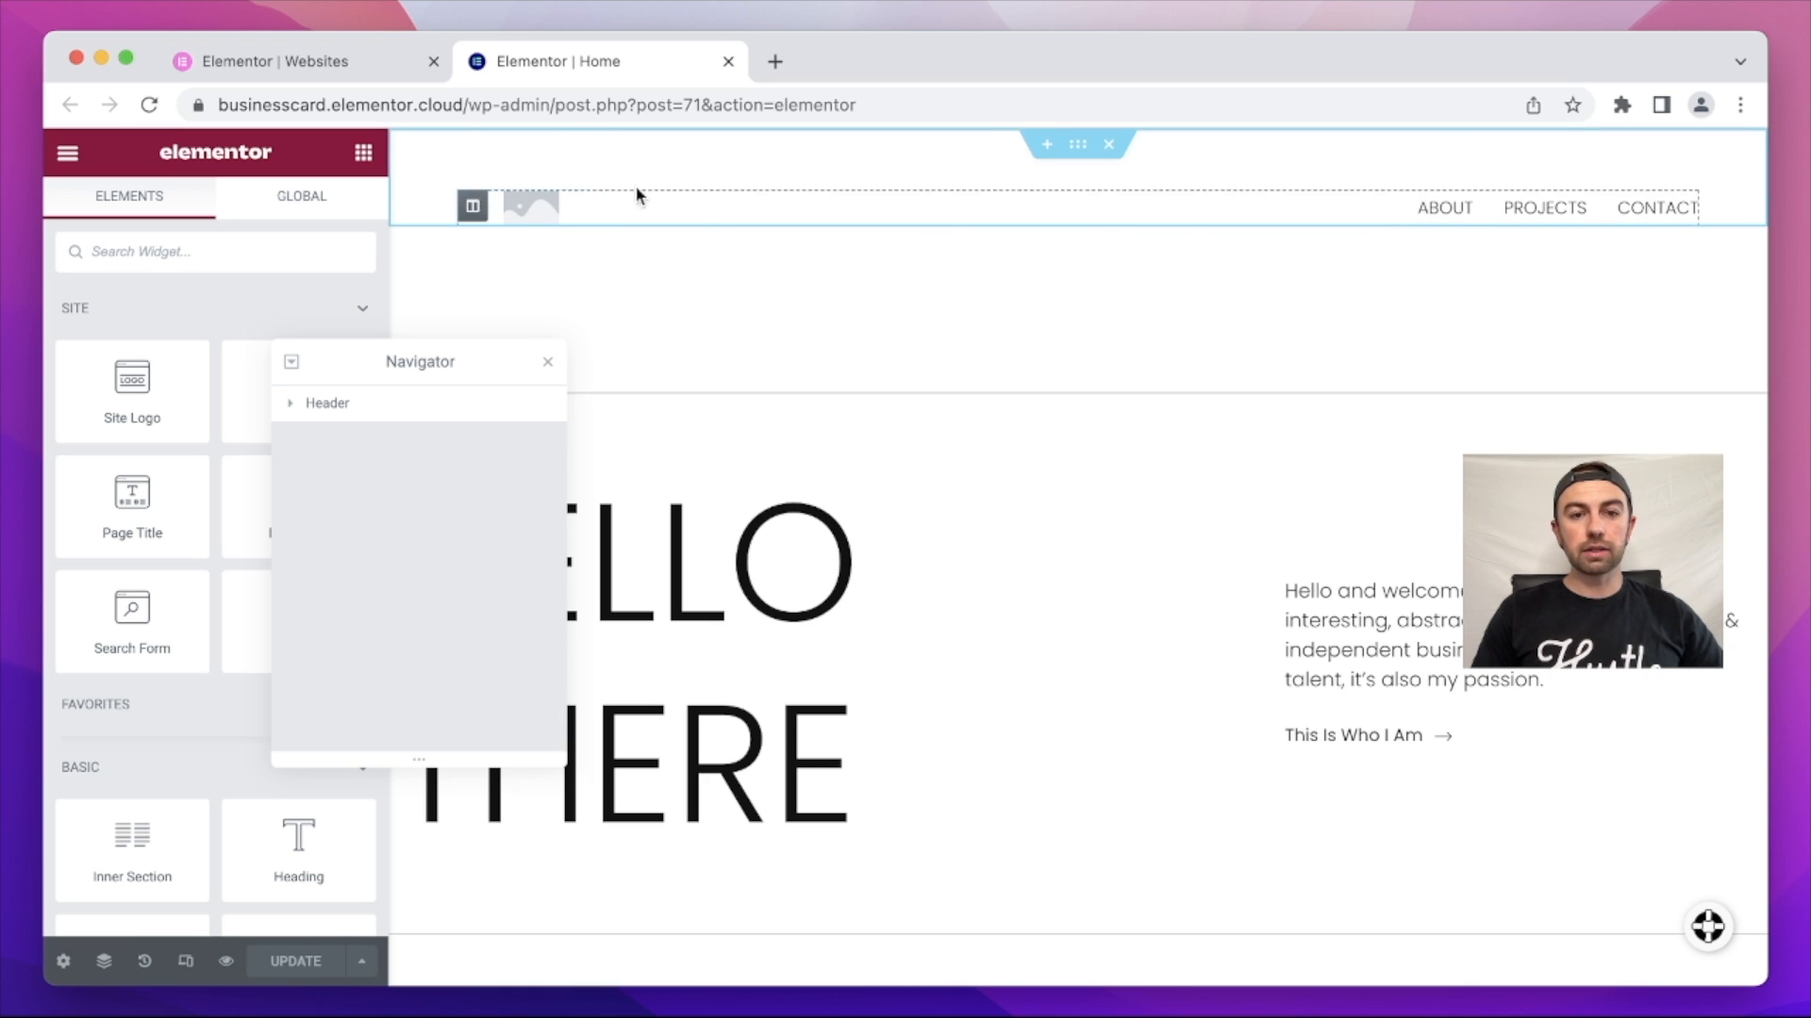
right_click(473, 199)
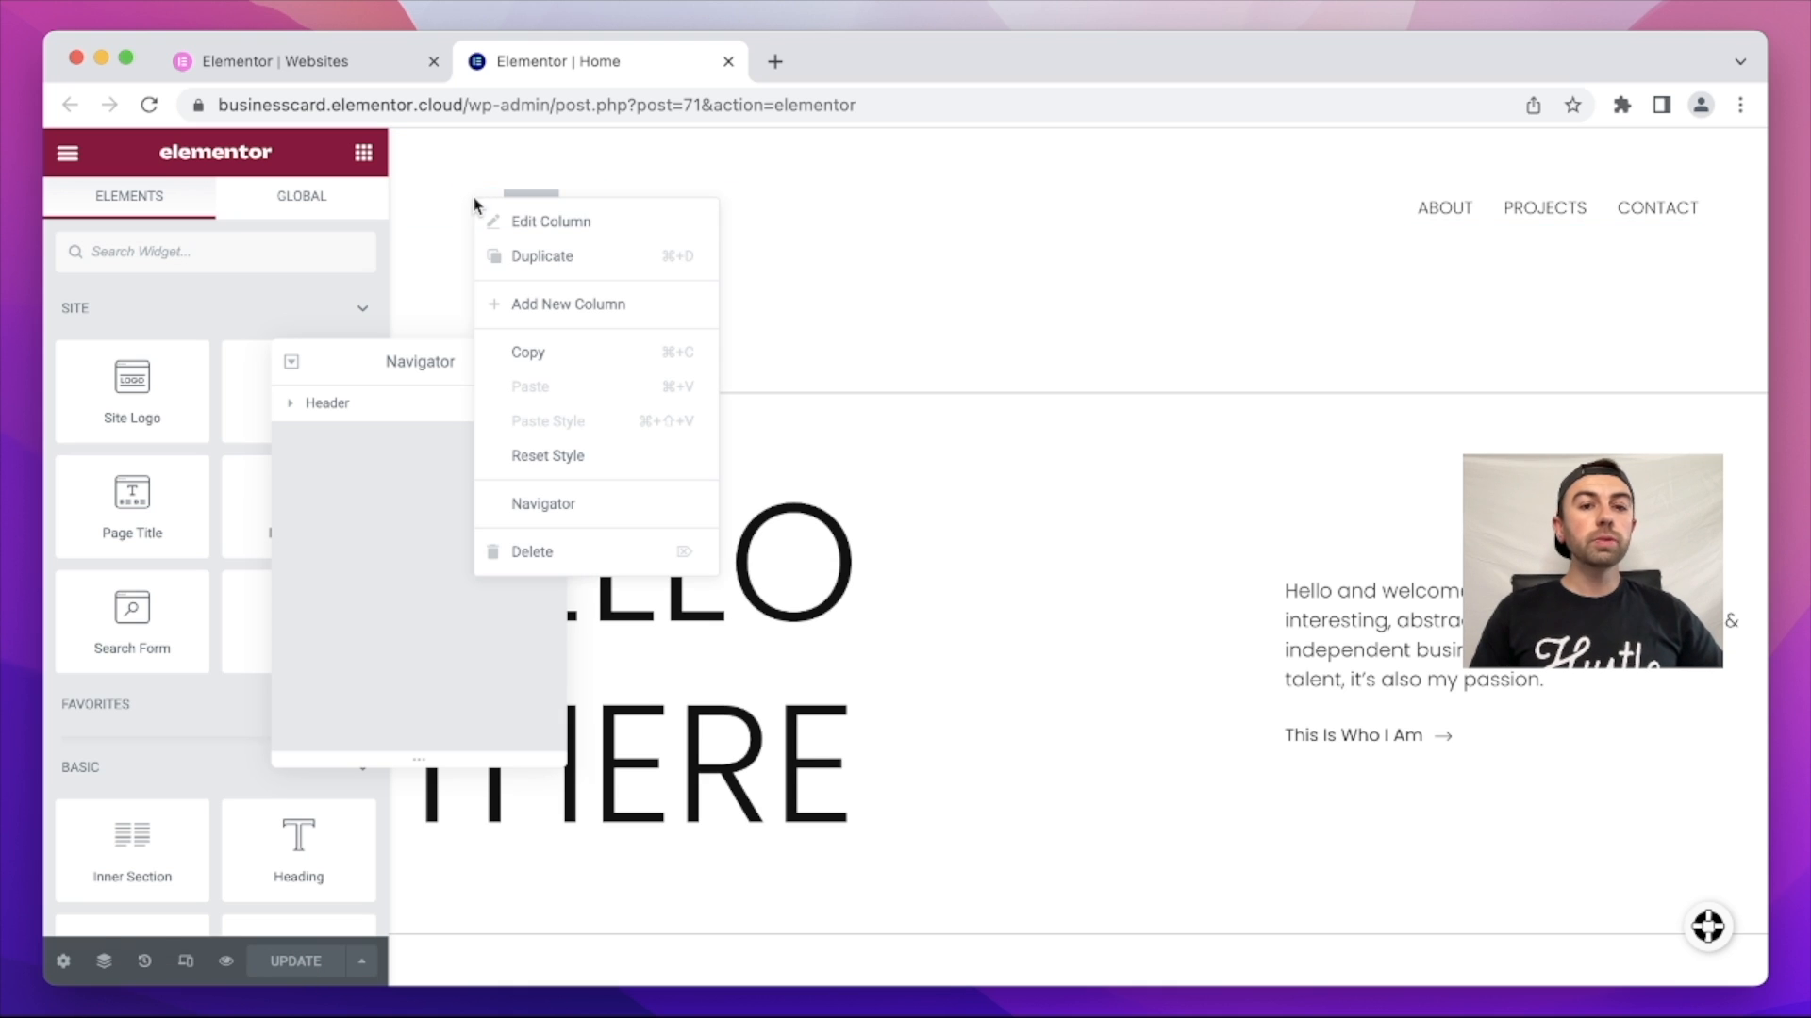
click(550, 257)
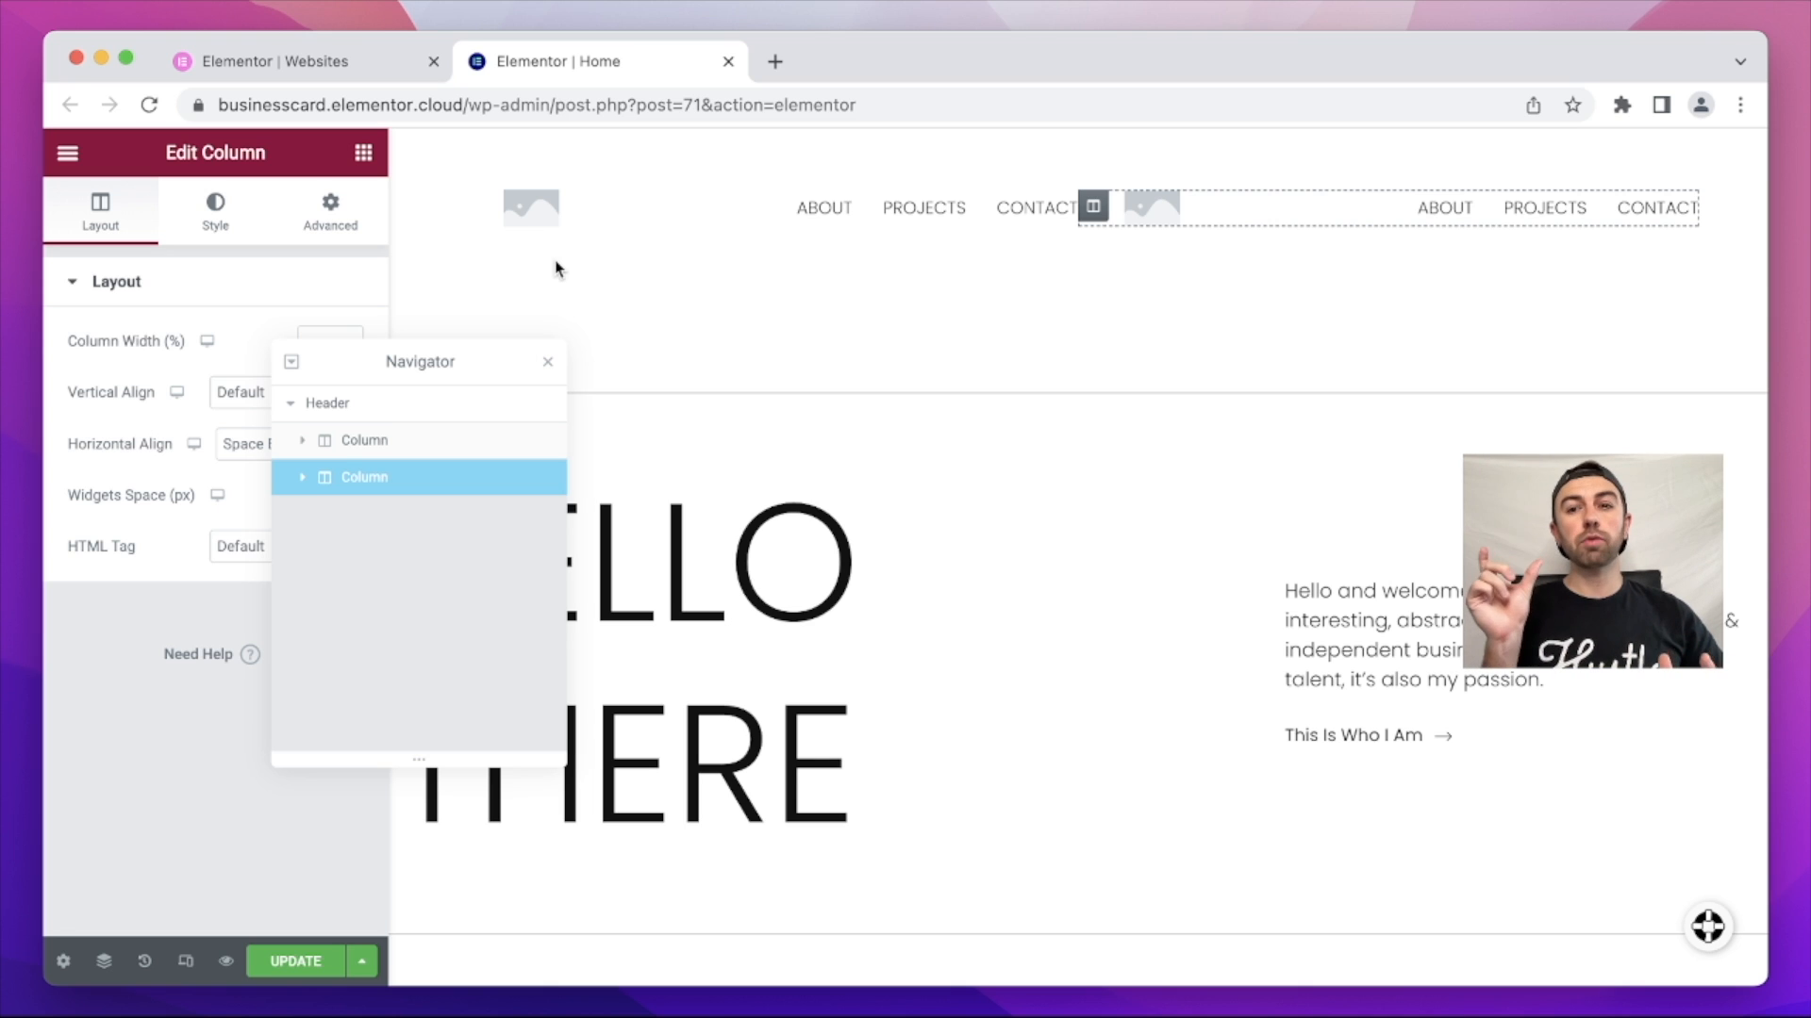
Step: Delete the Site Logo from both header columns
right_click(591, 207)
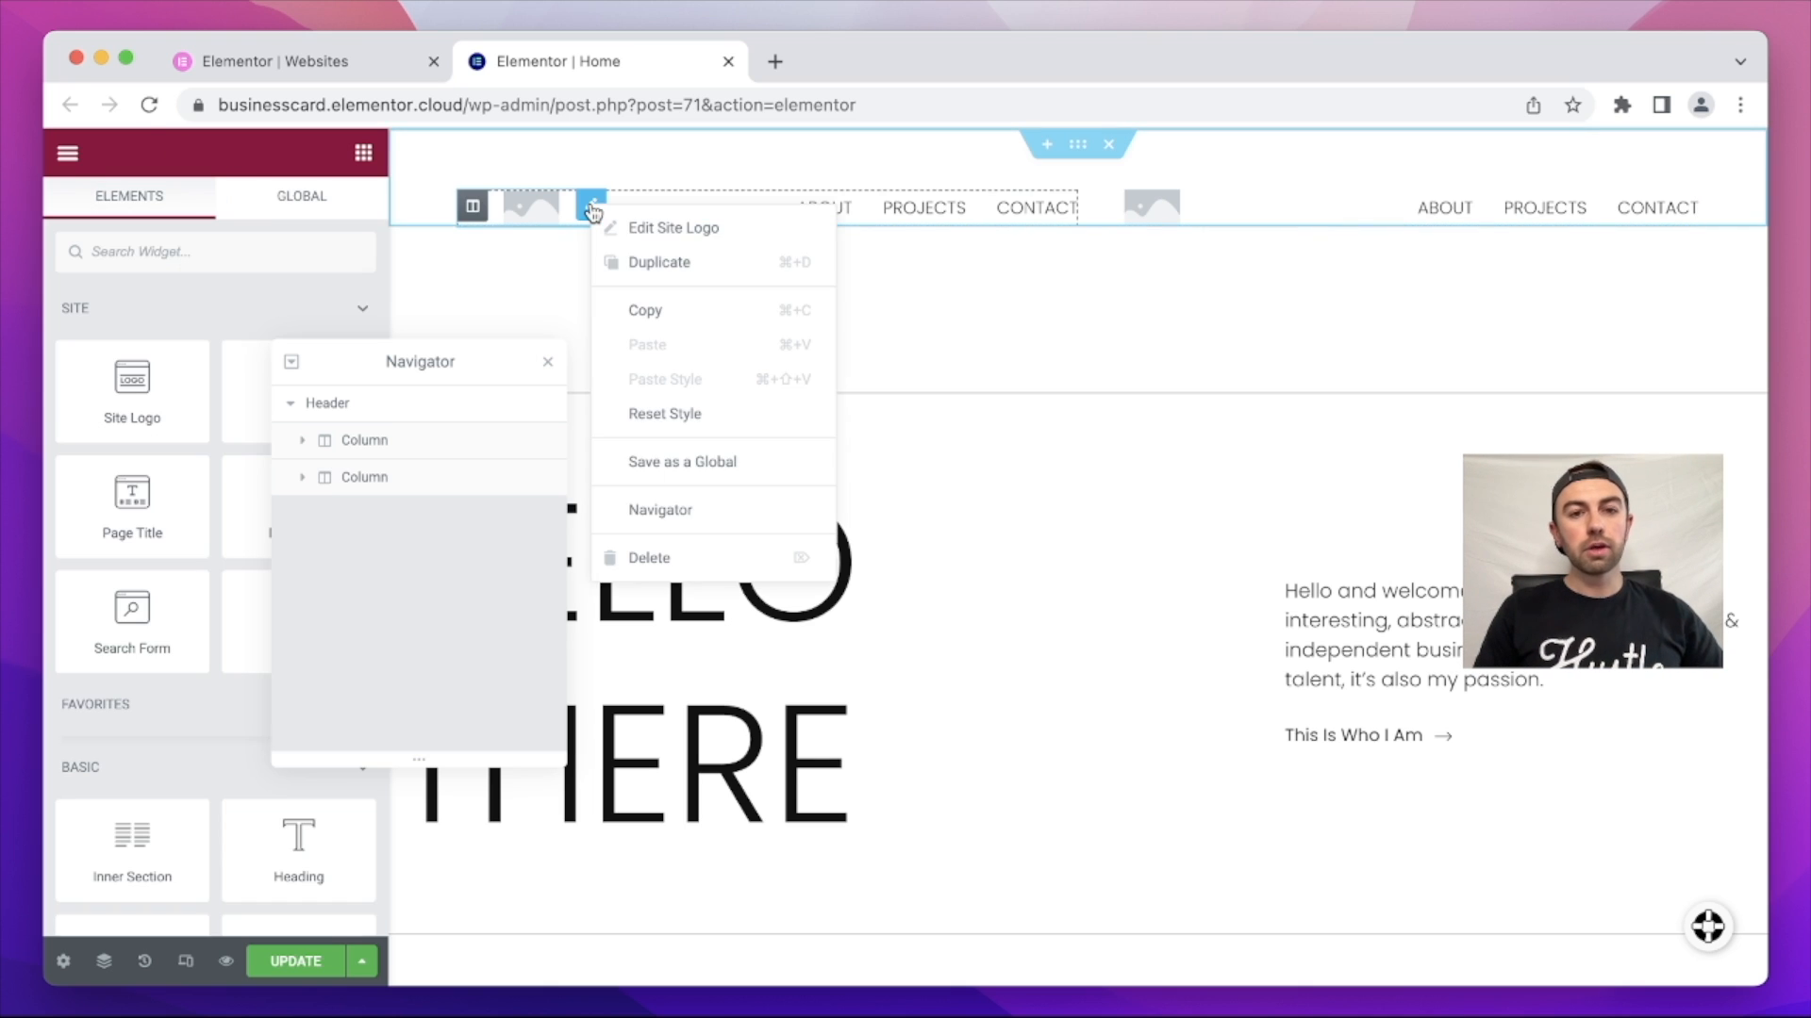
click(679, 558)
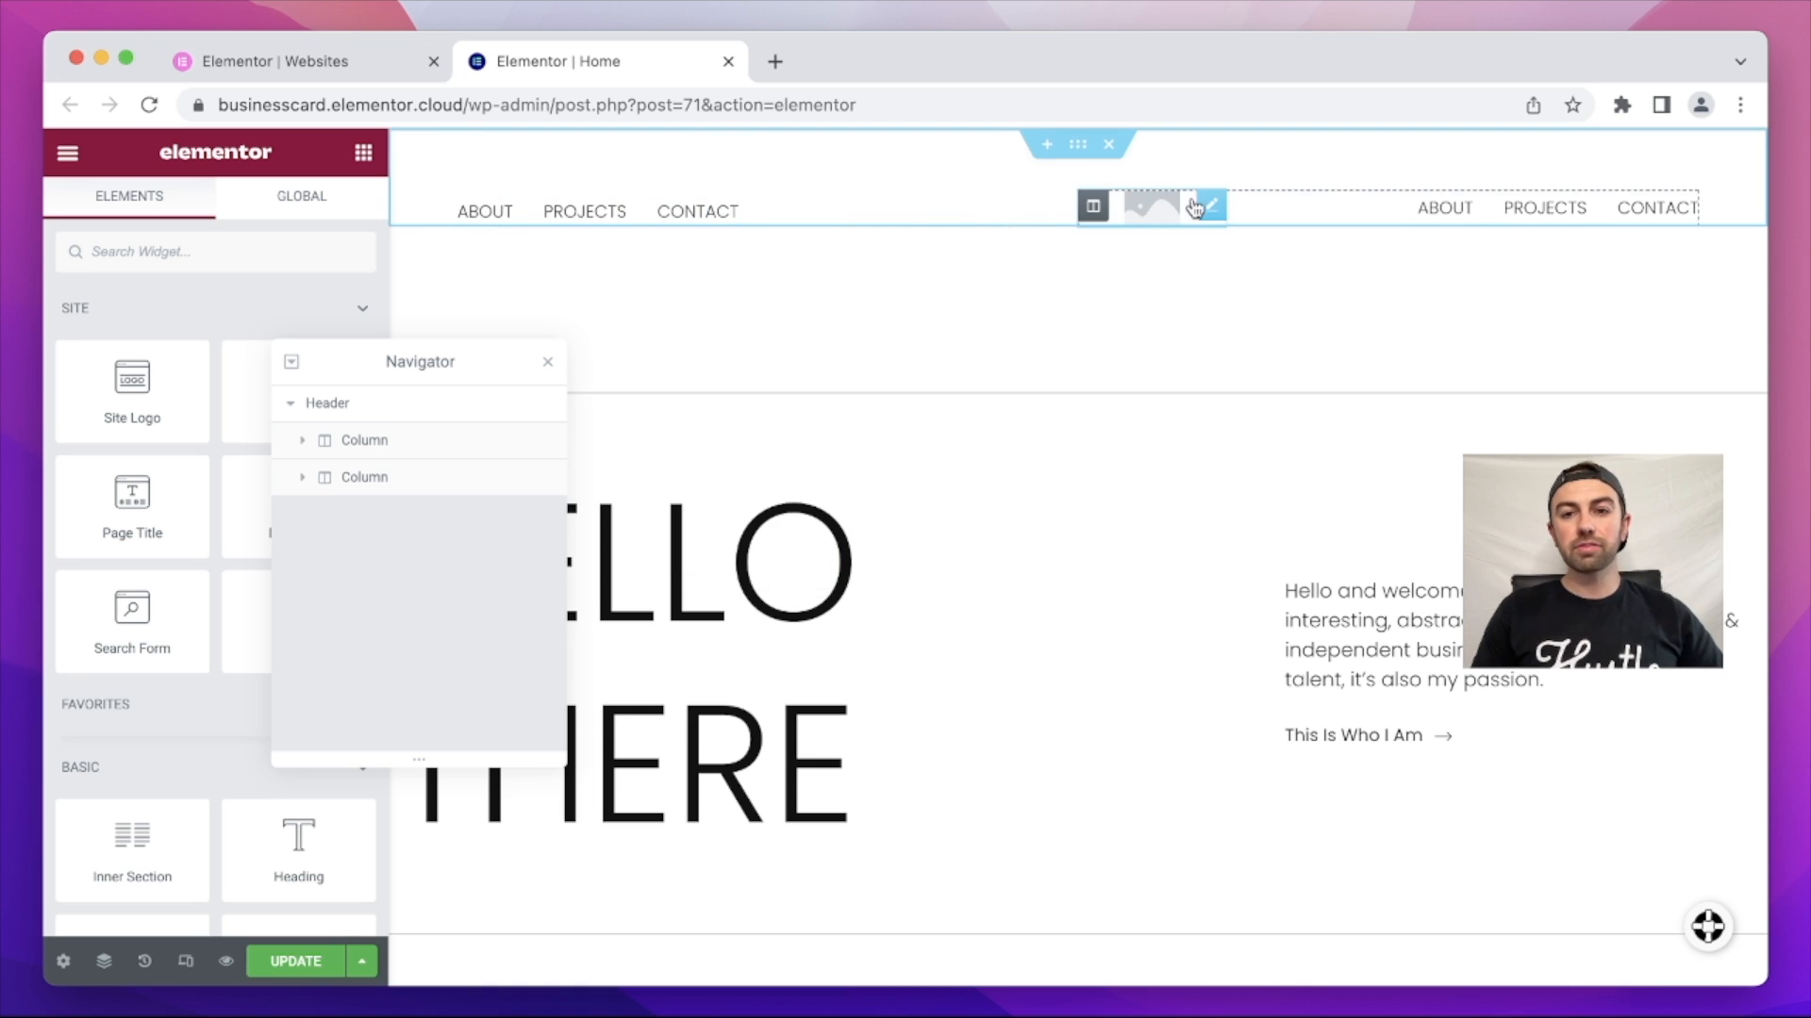
right_click(1210, 208)
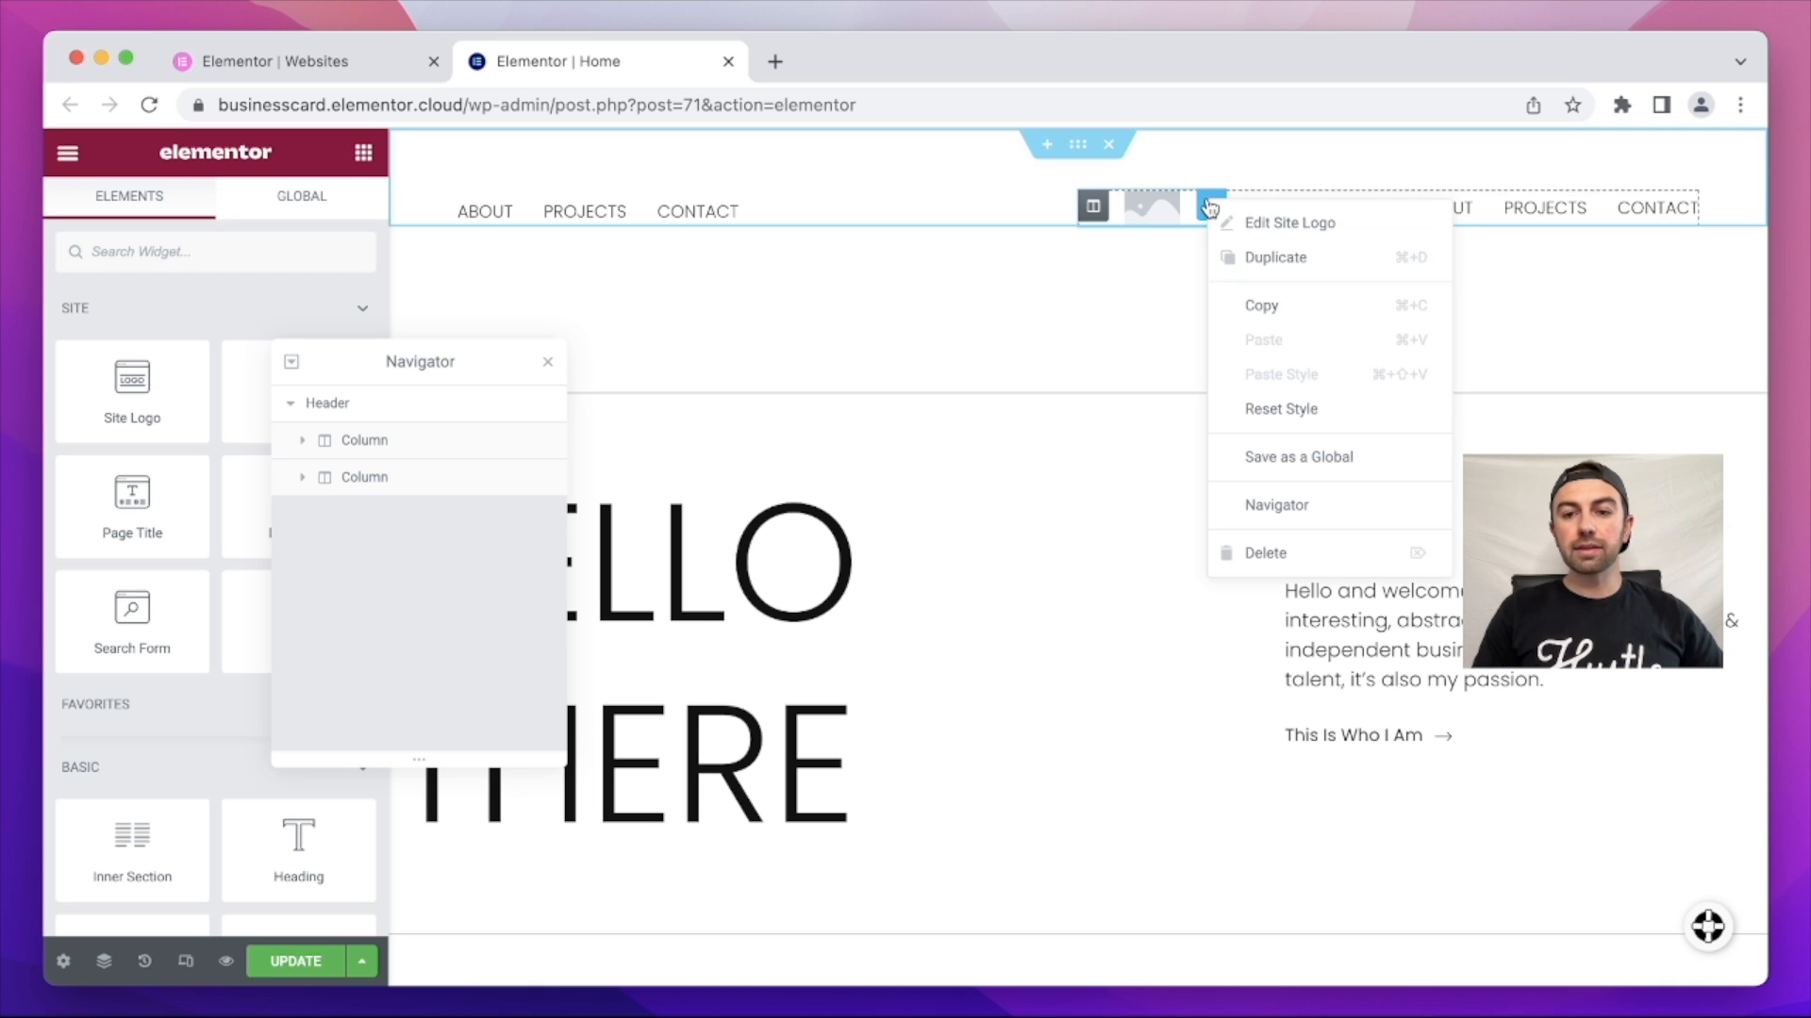
click(1295, 547)
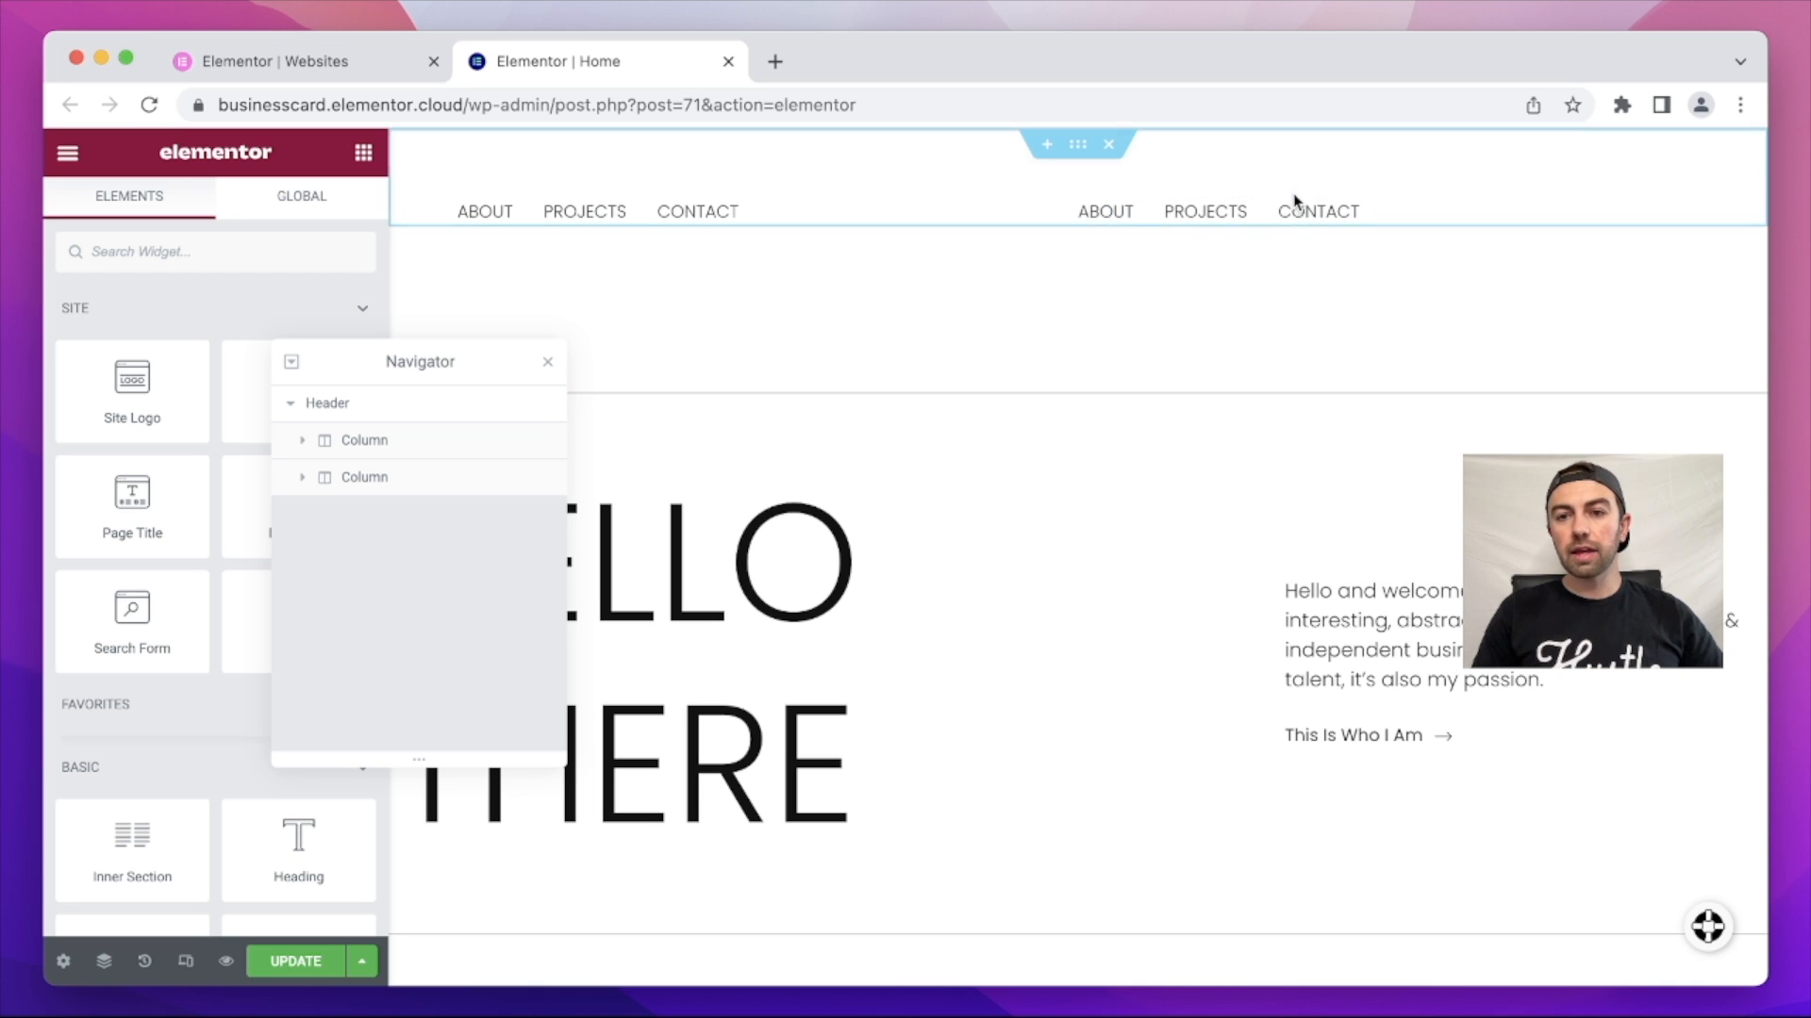
scroll(206, 535, down, 5)
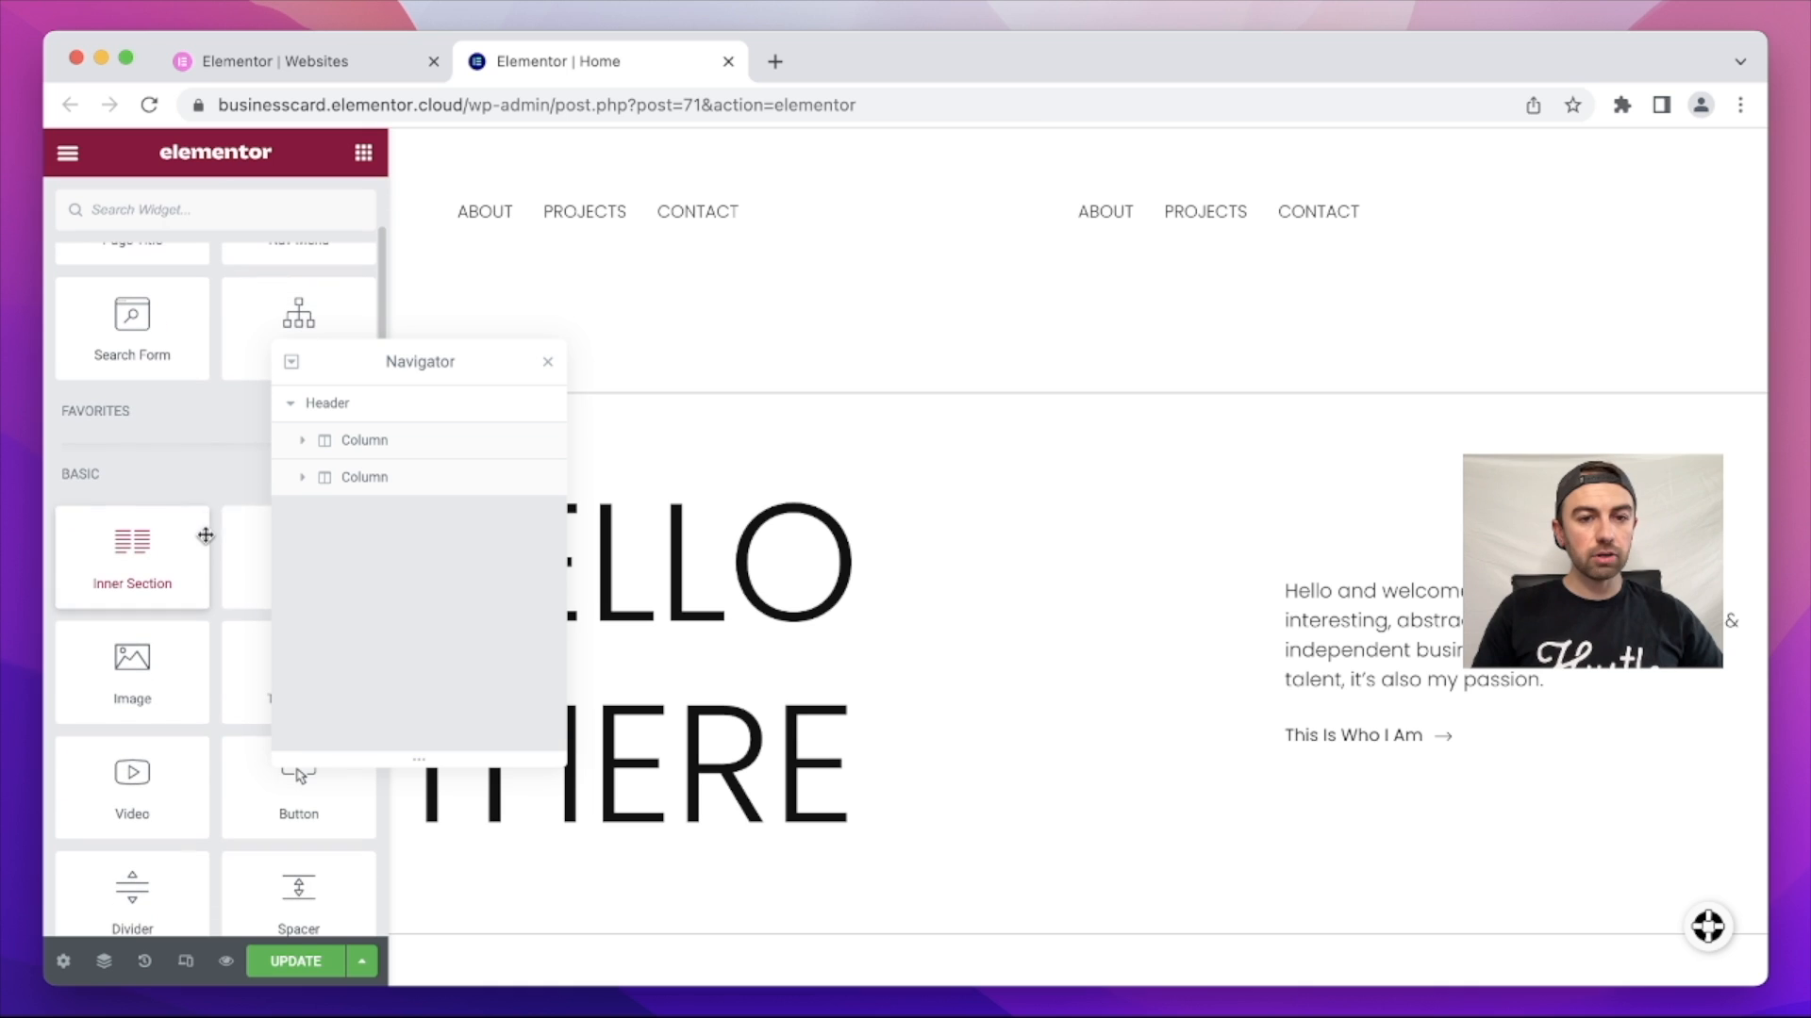
Step: Add a Heading with the owner's name to the right header column, sized to 32 px
drag(384, 356, 553, 444)
drag(298, 556, 1294, 232)
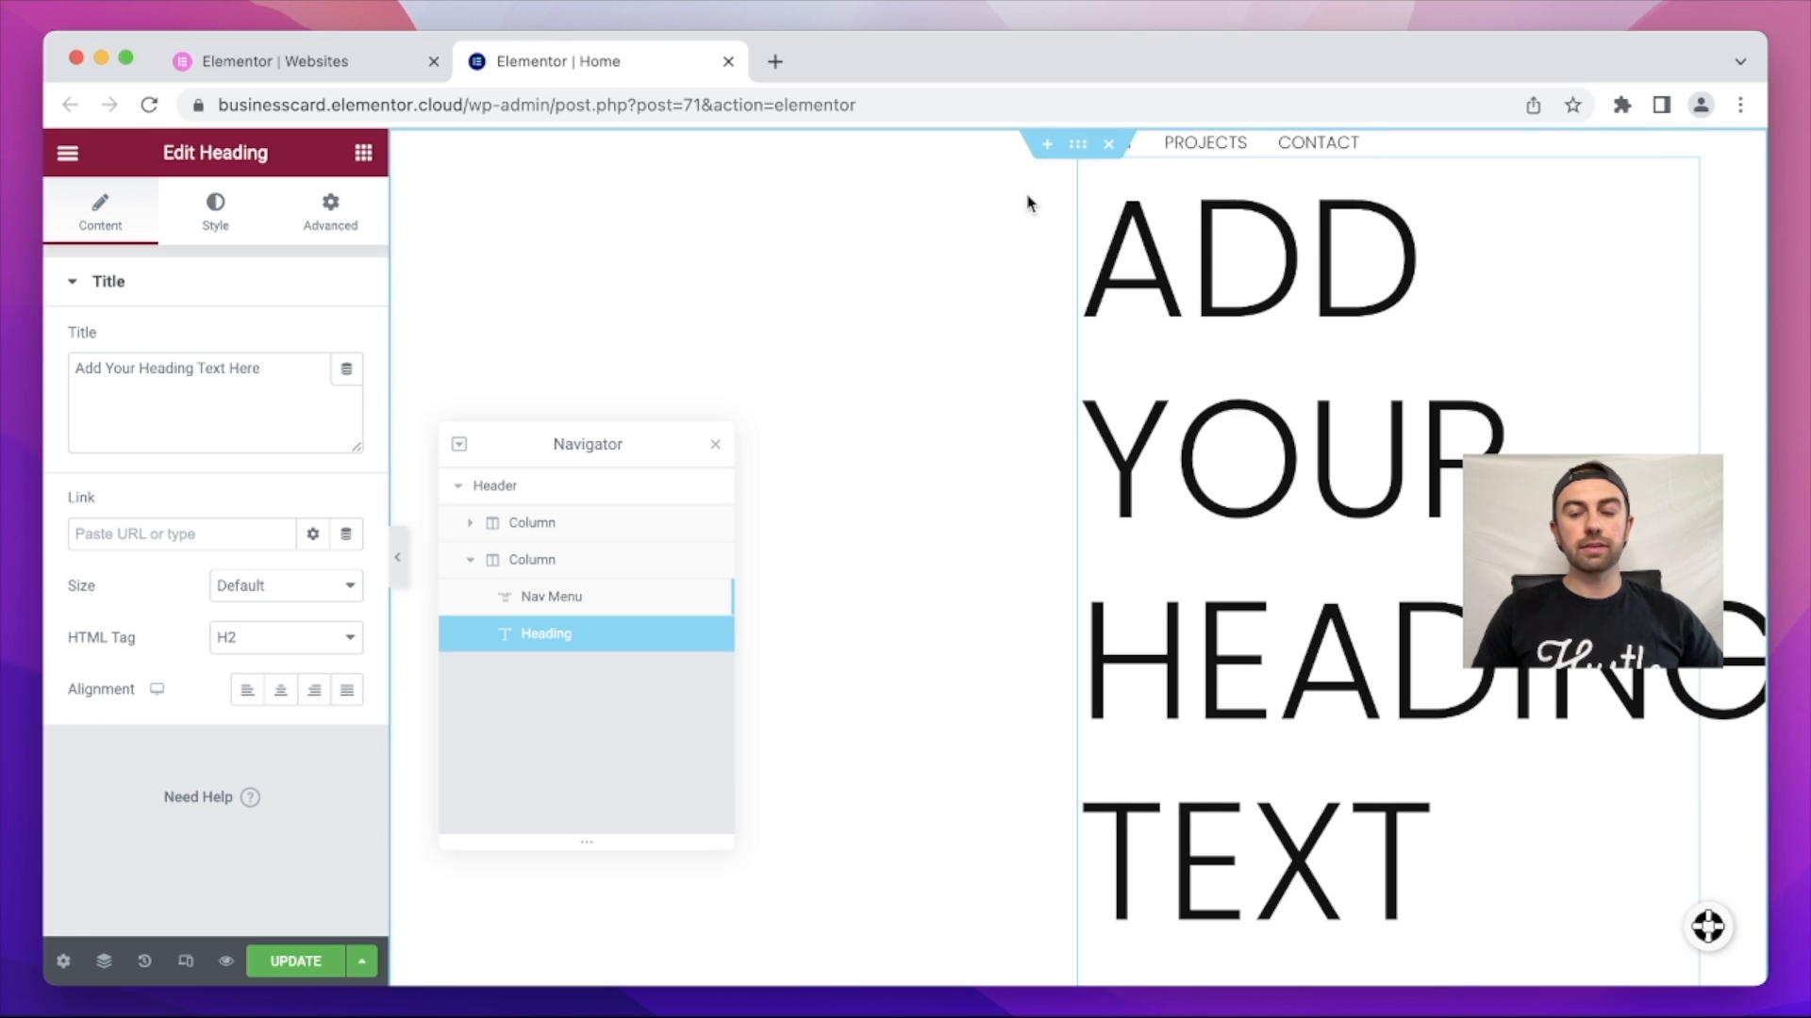
triple_click(1459, 596)
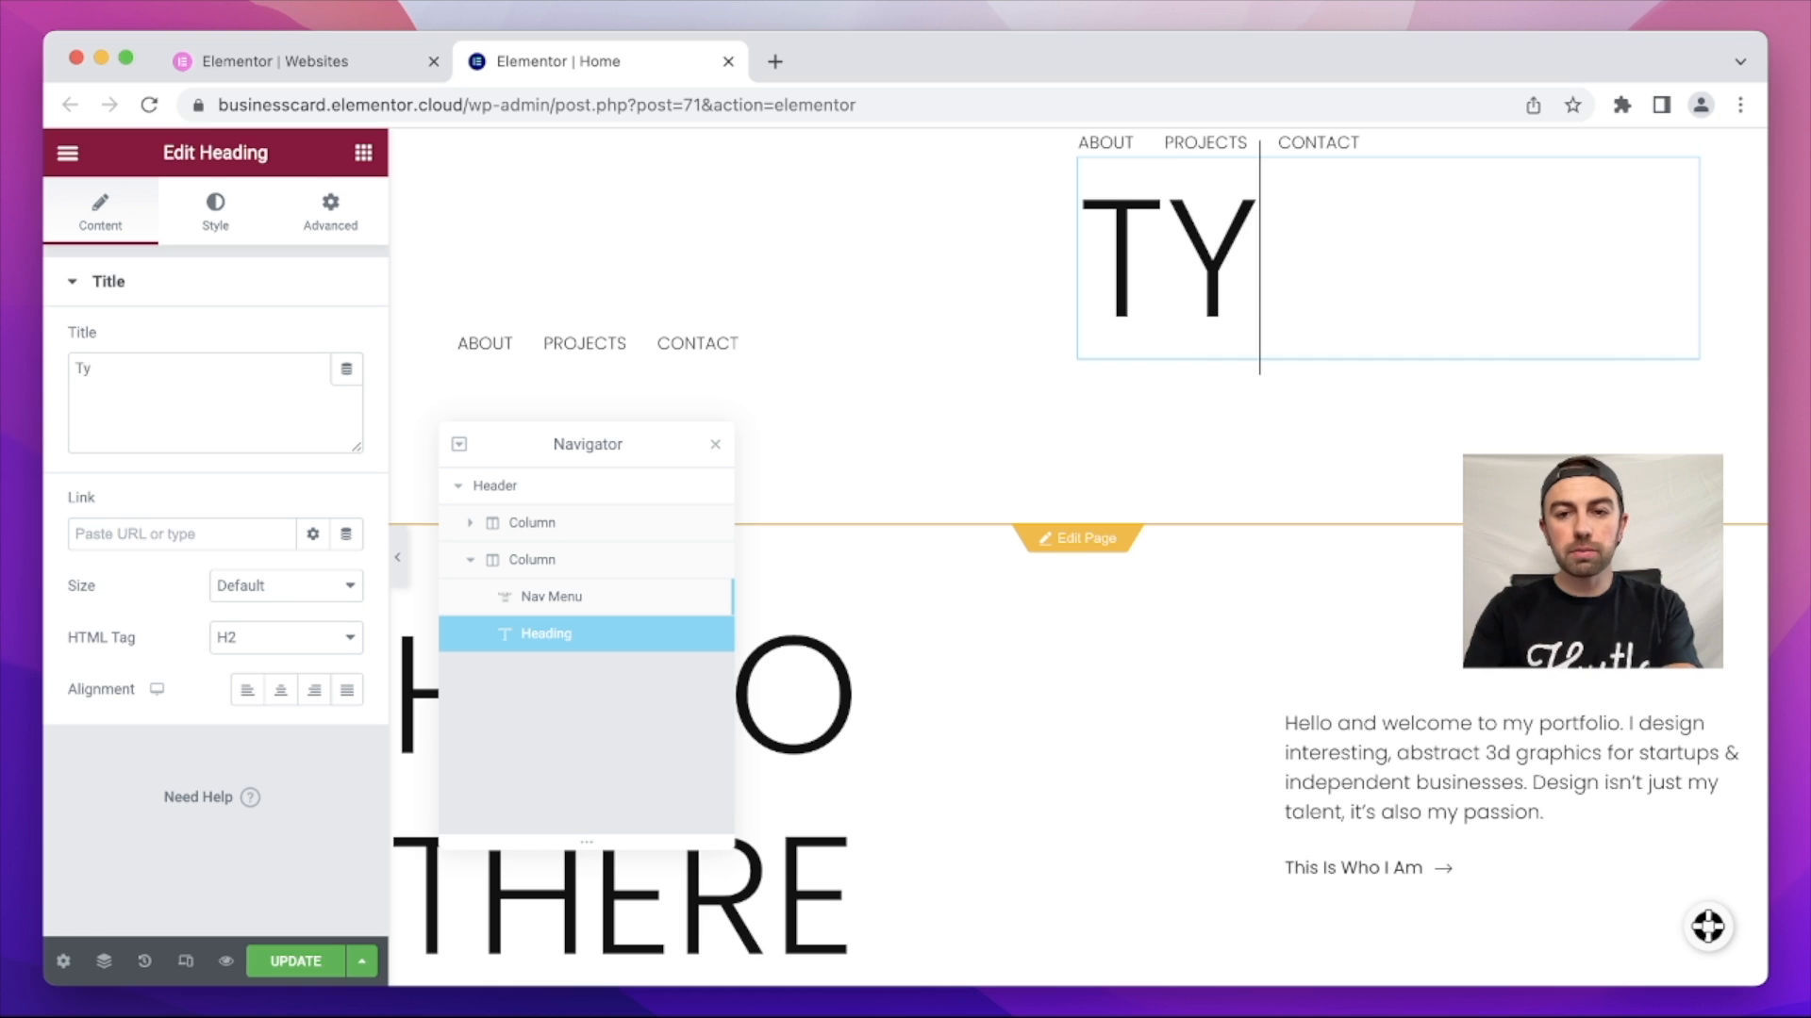
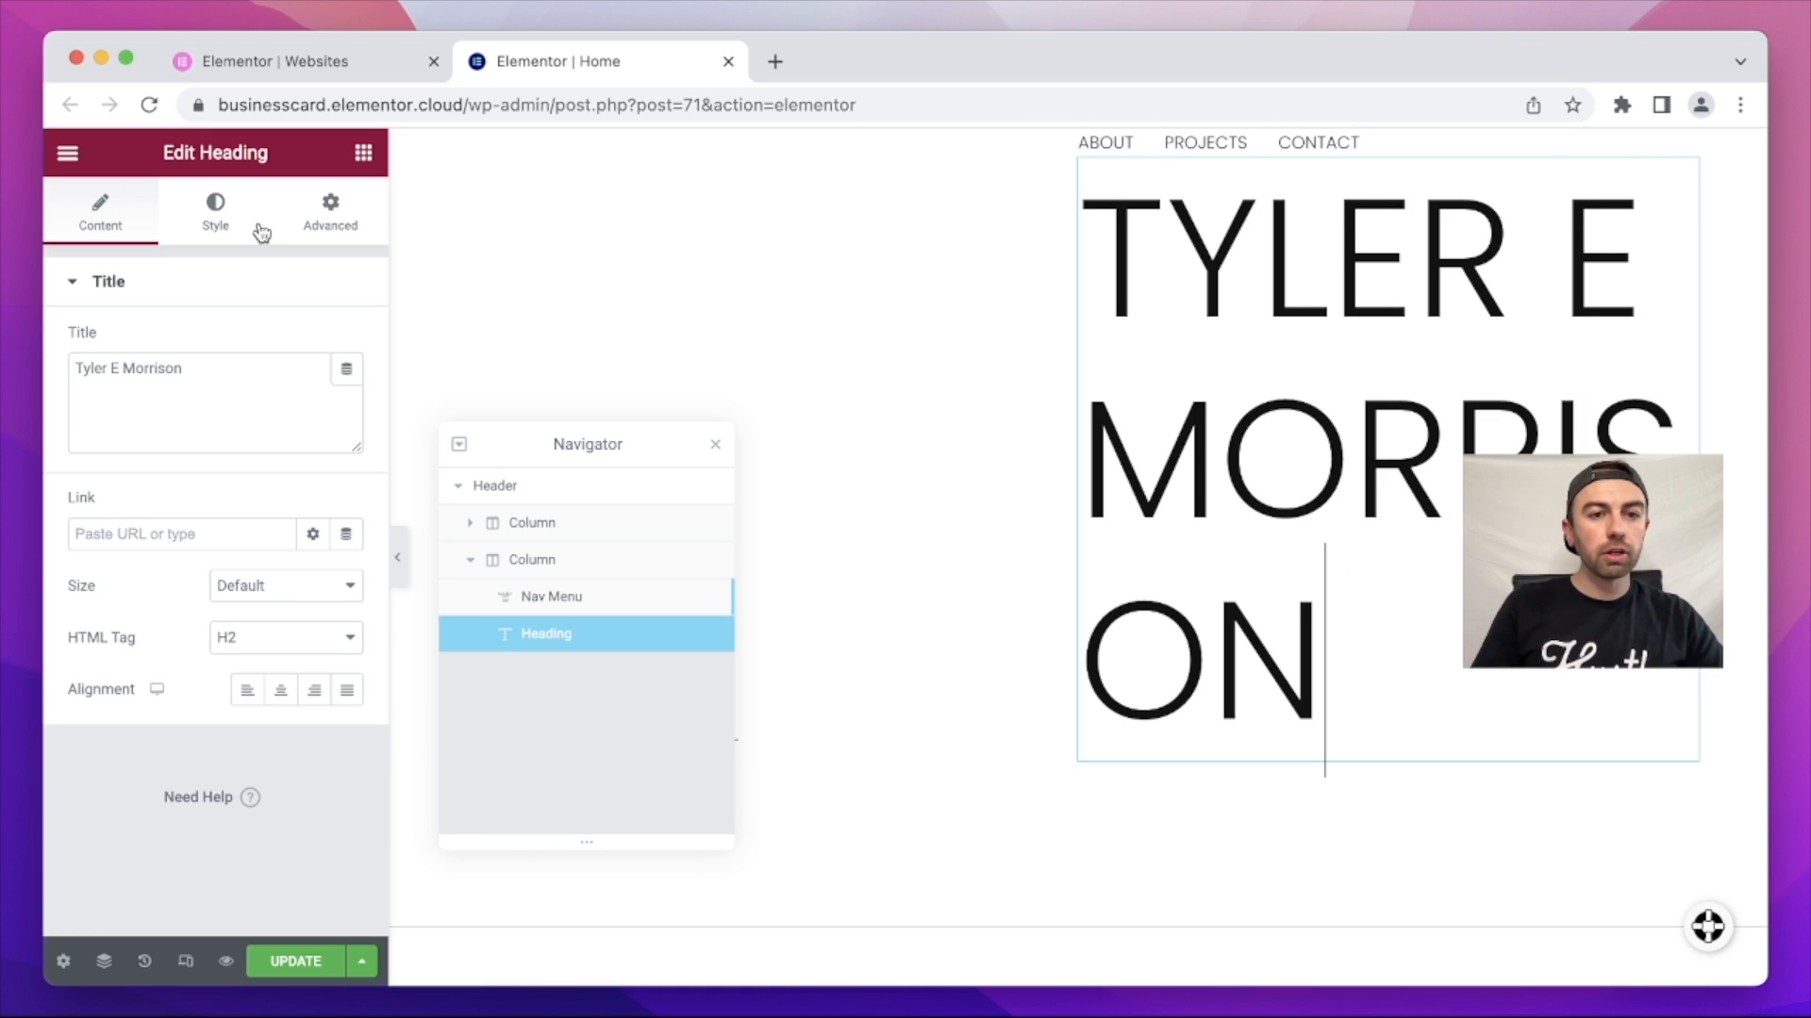
click(216, 213)
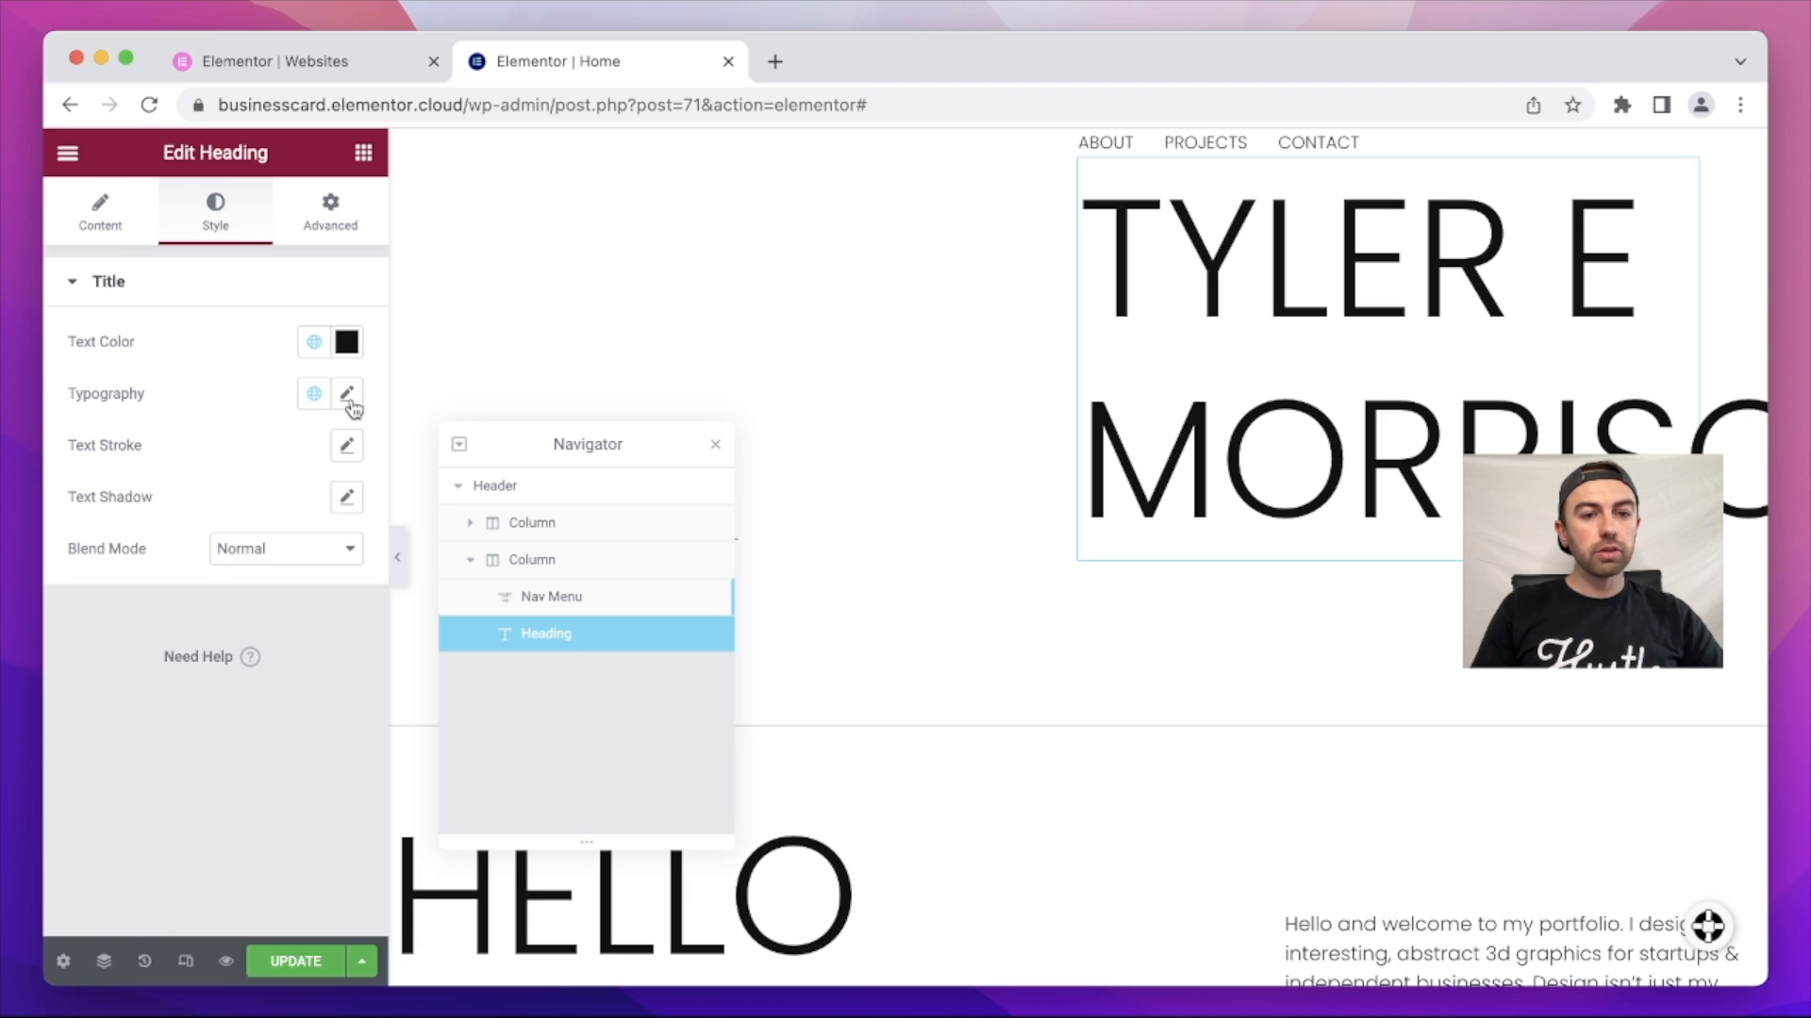
click(348, 396)
drag(208, 594, 113, 582)
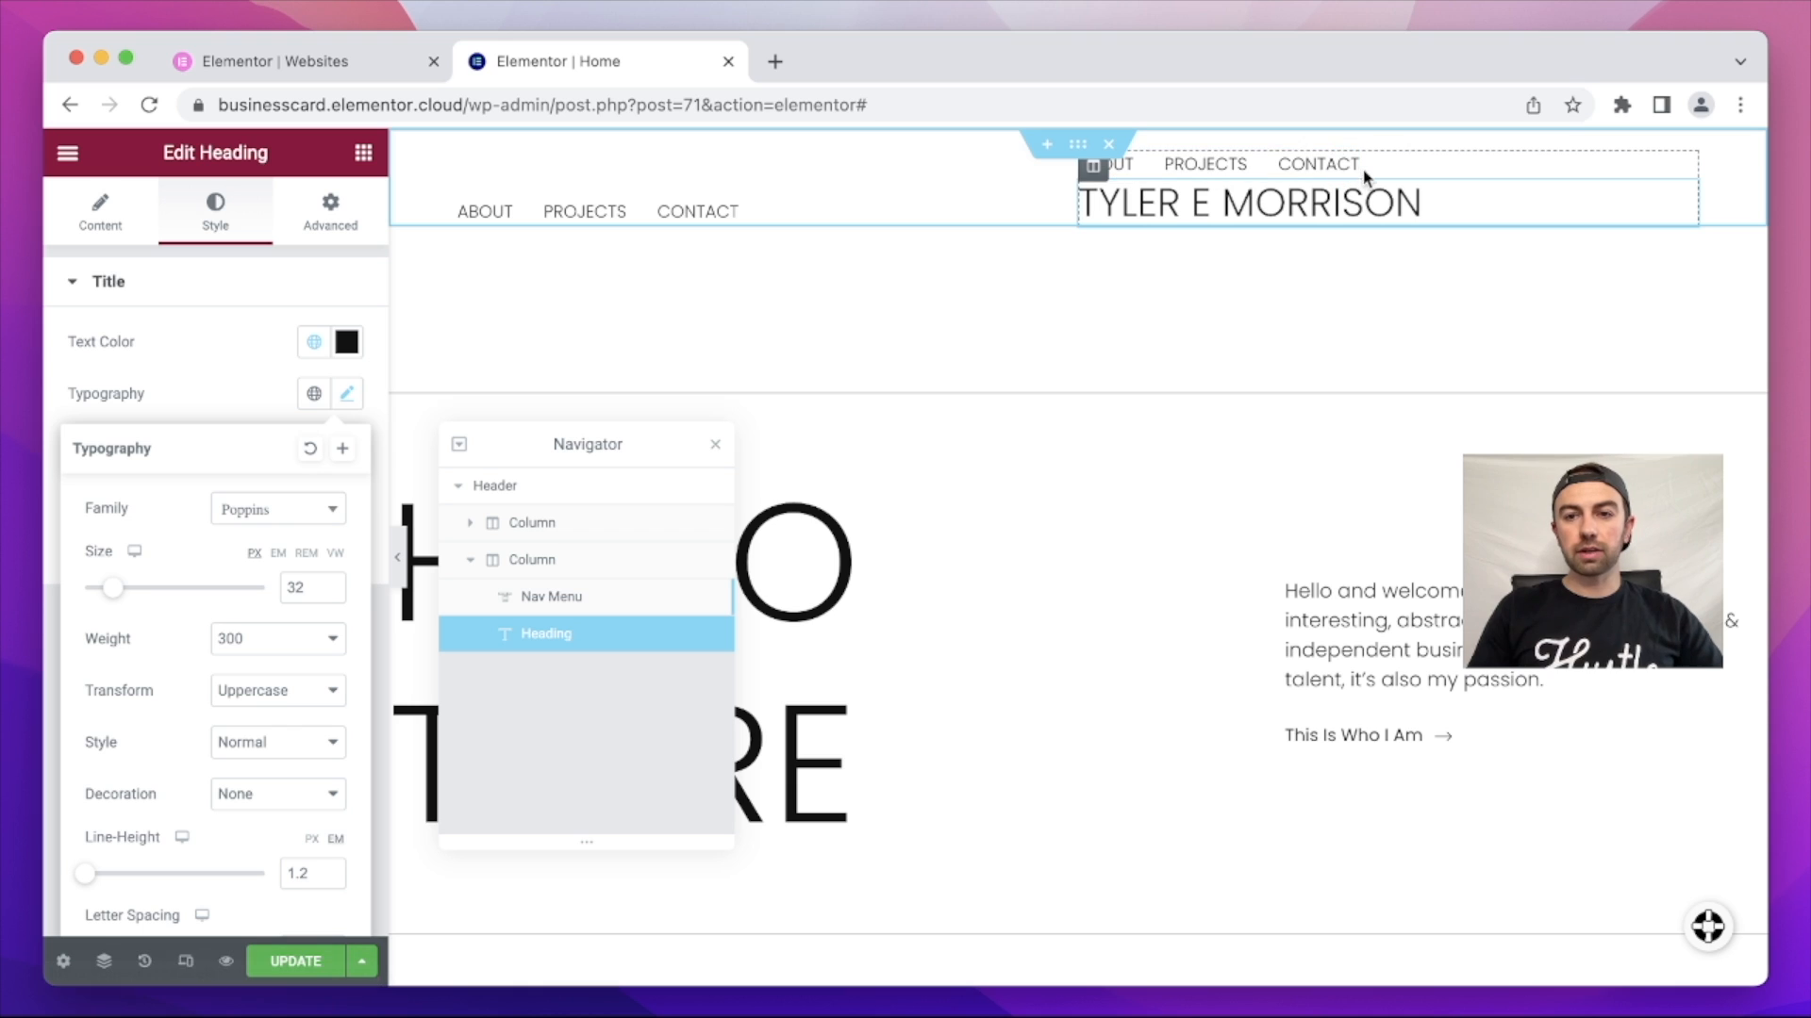
Step: Delete the extra header nav menu and right-align the owner's name heading
right_click(1344, 167)
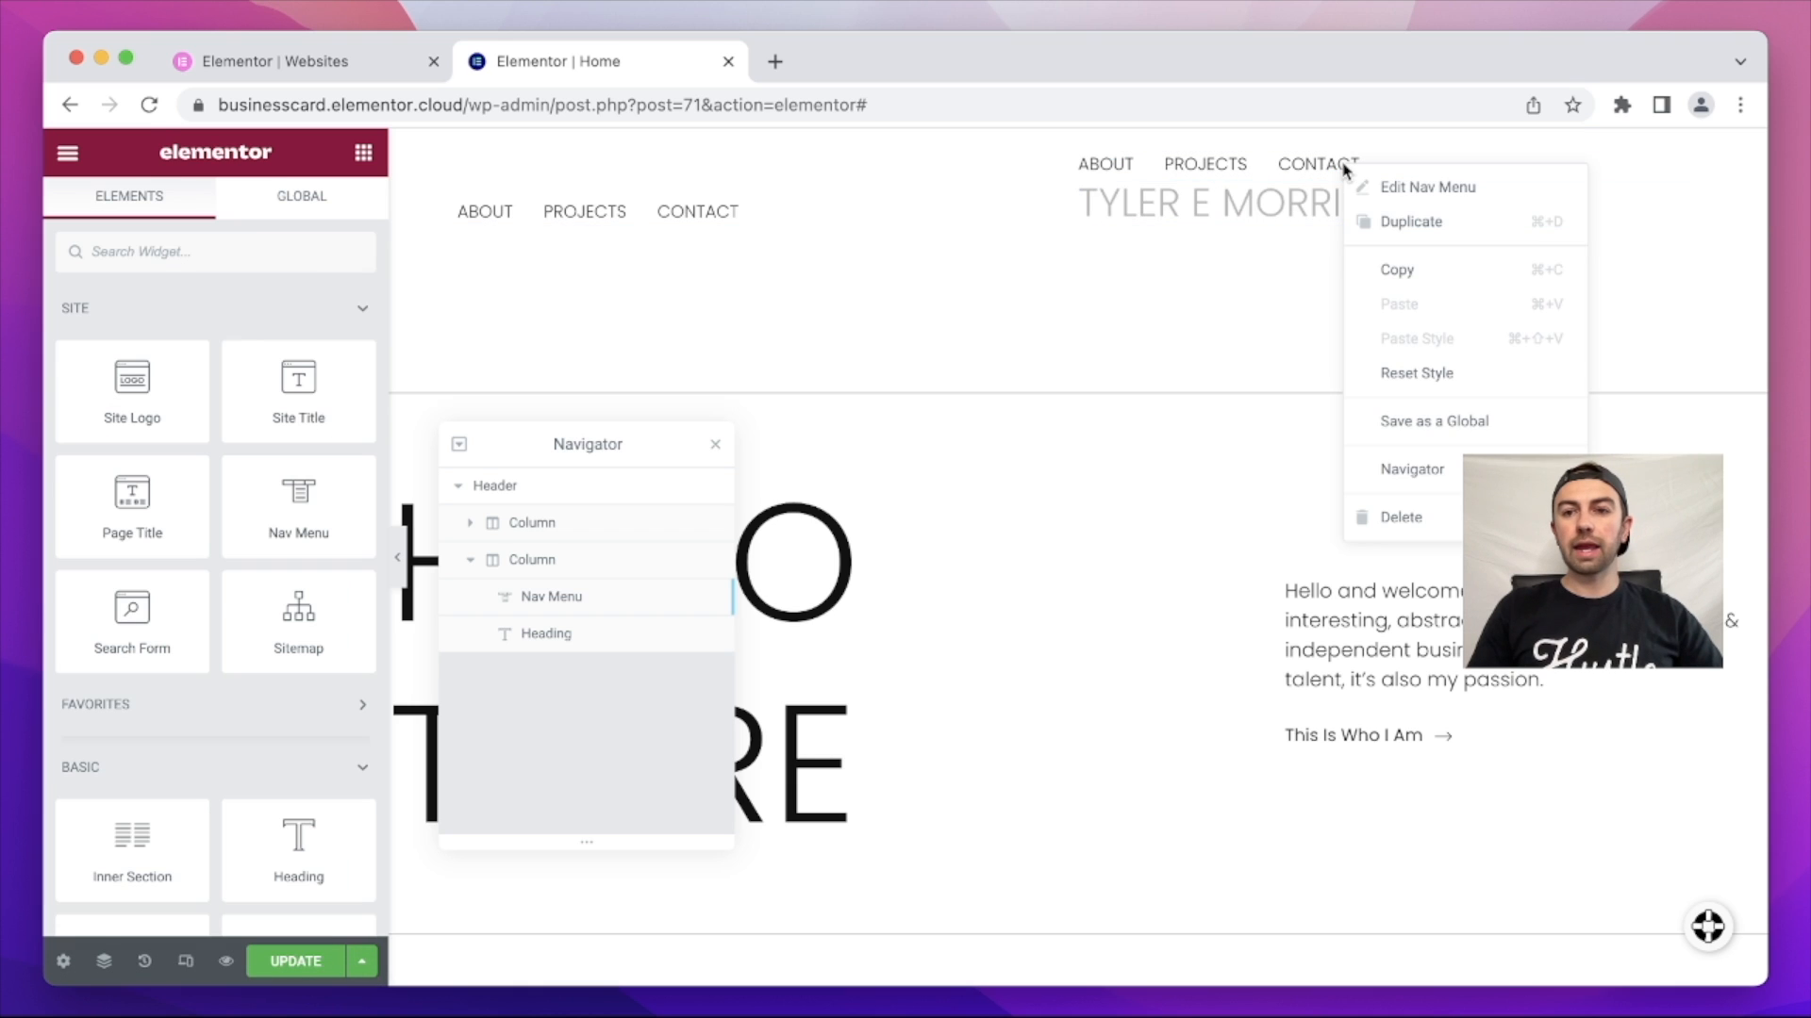
click(1411, 525)
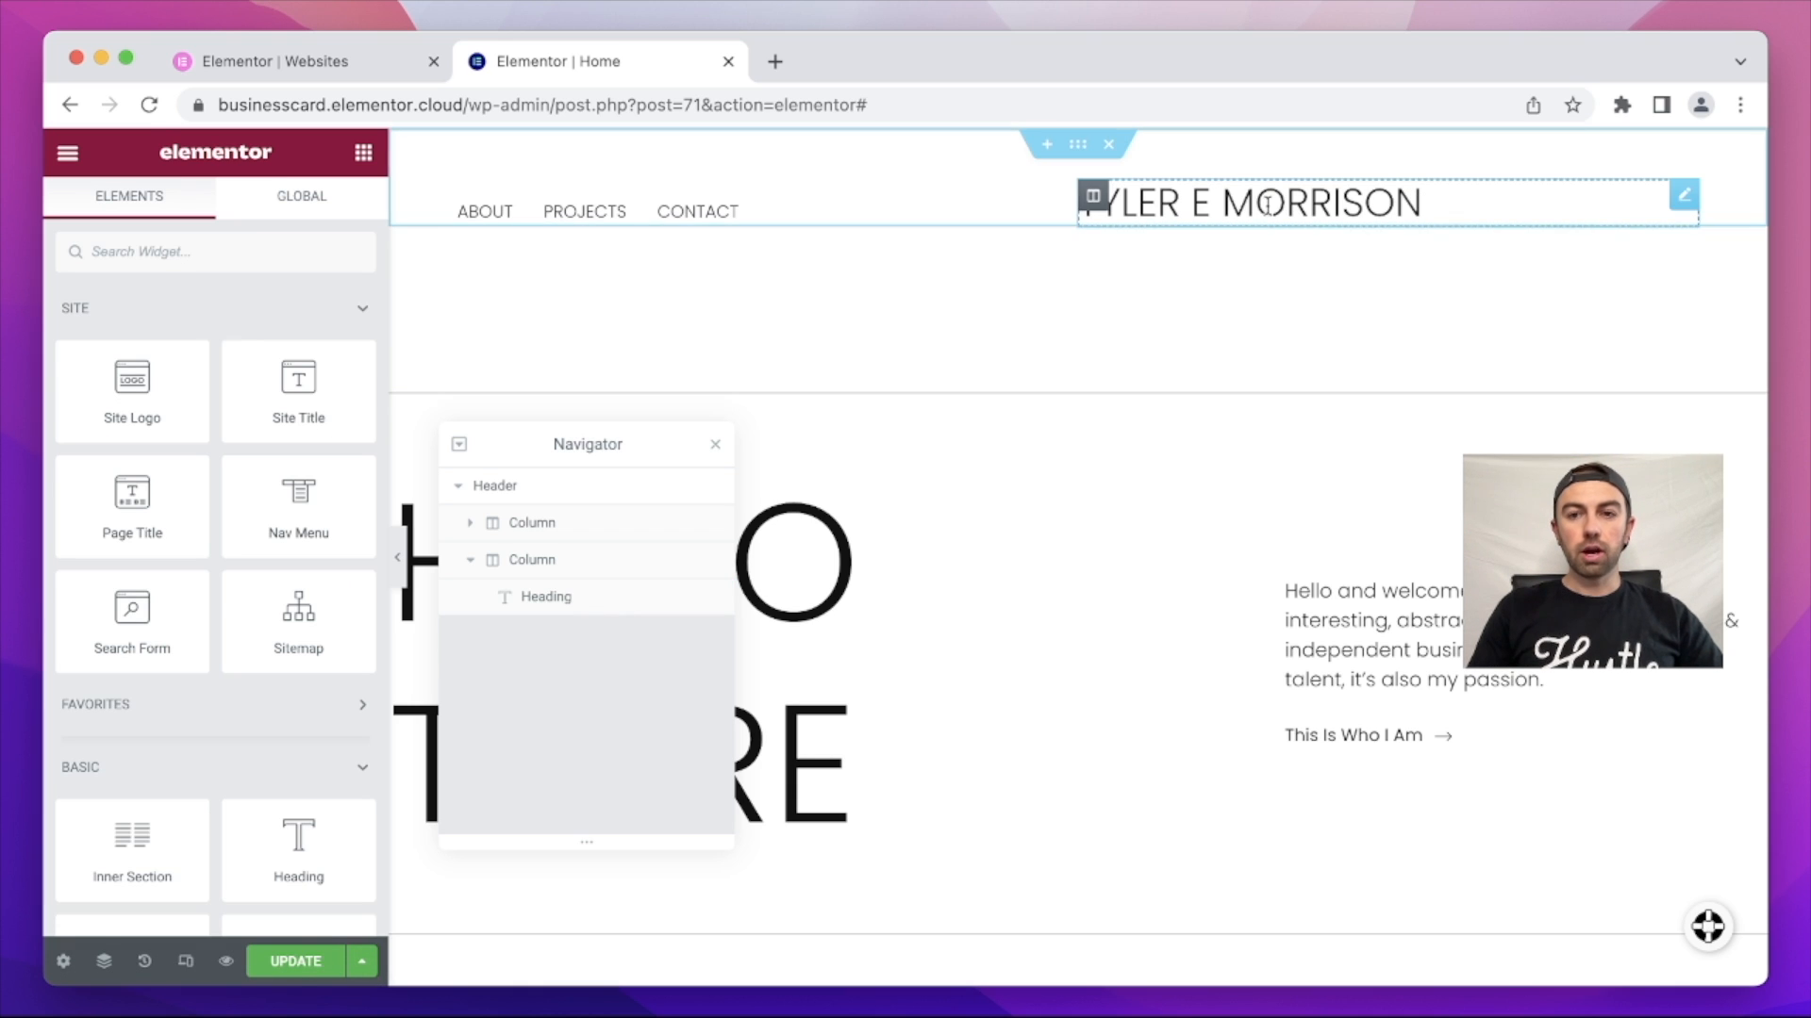
click(1506, 204)
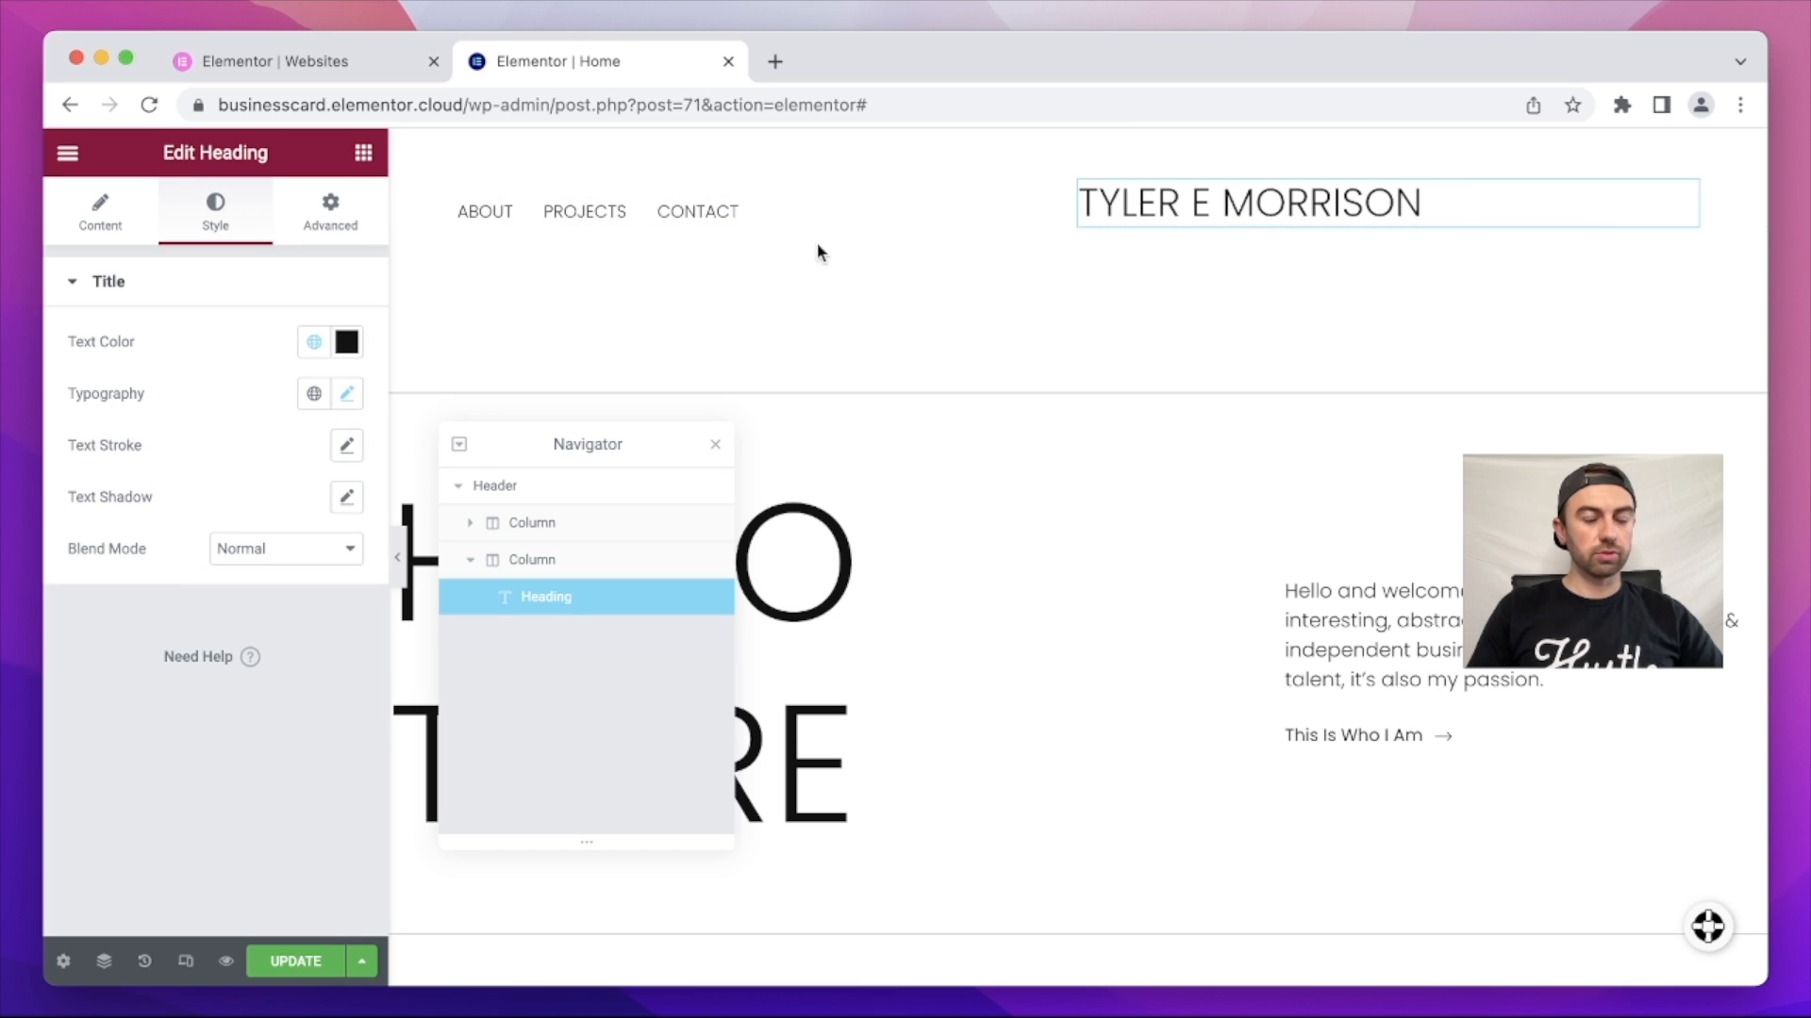
click(108, 231)
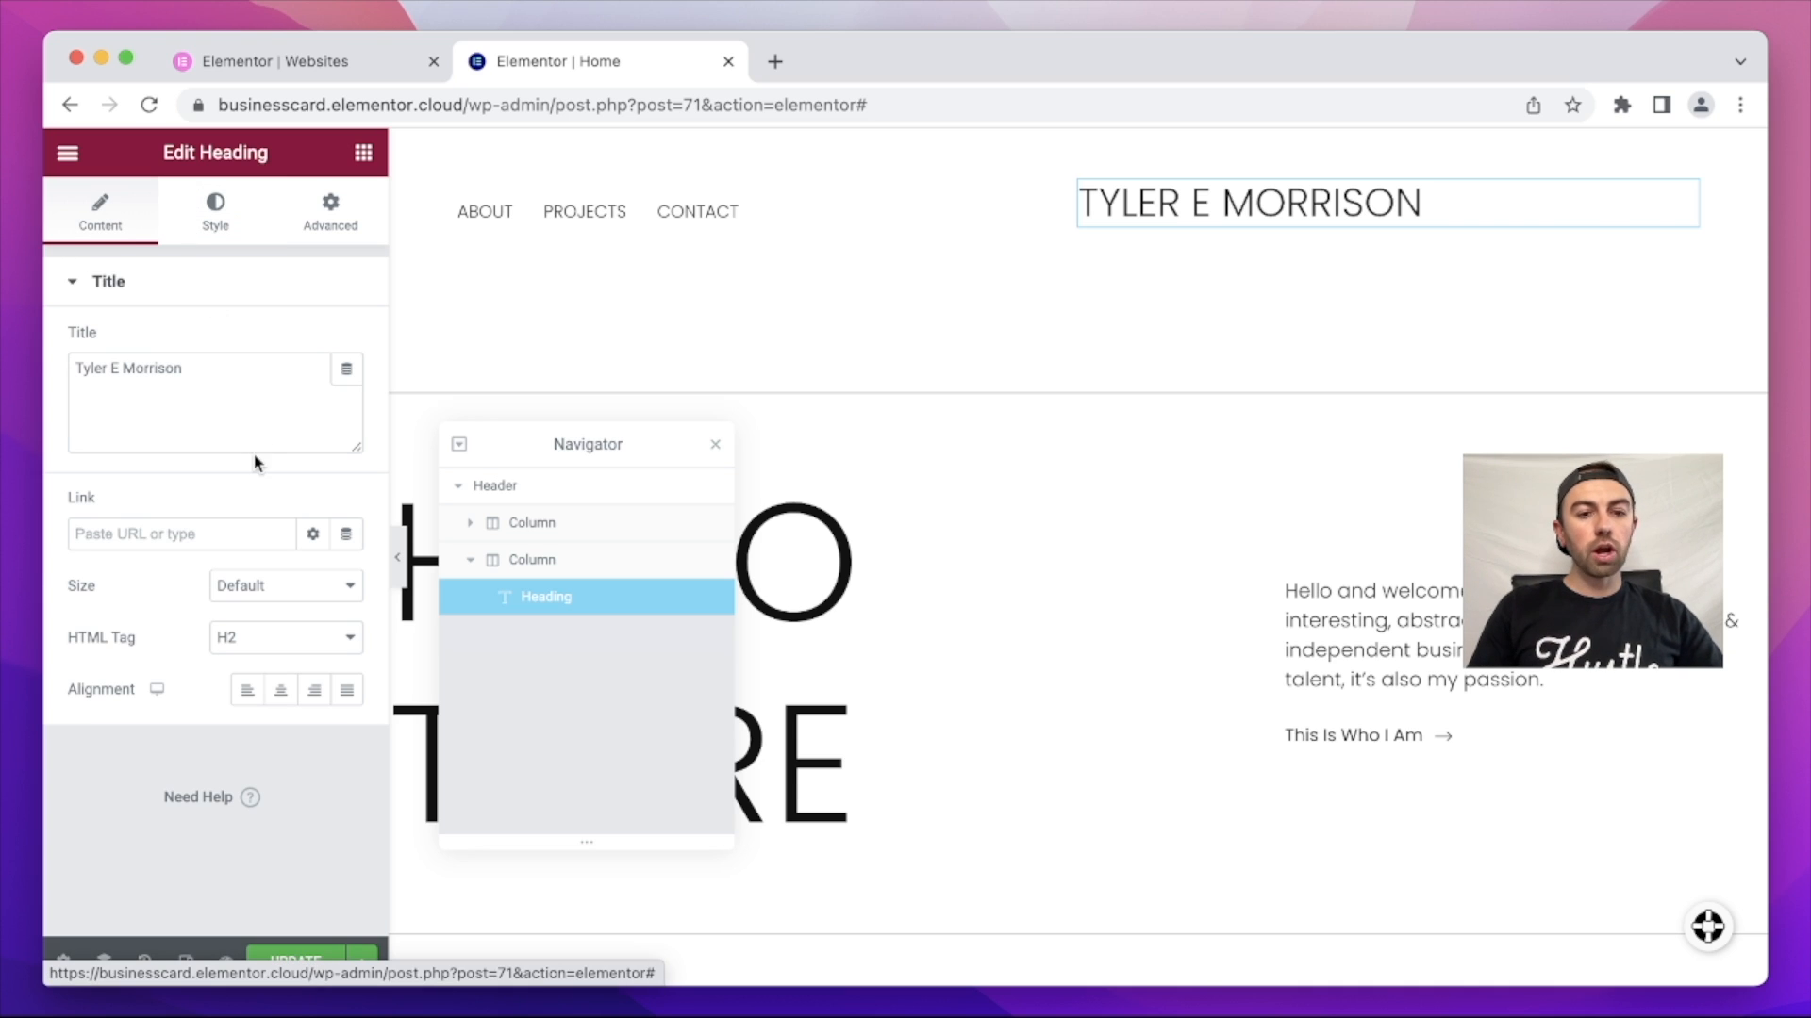
click(313, 695)
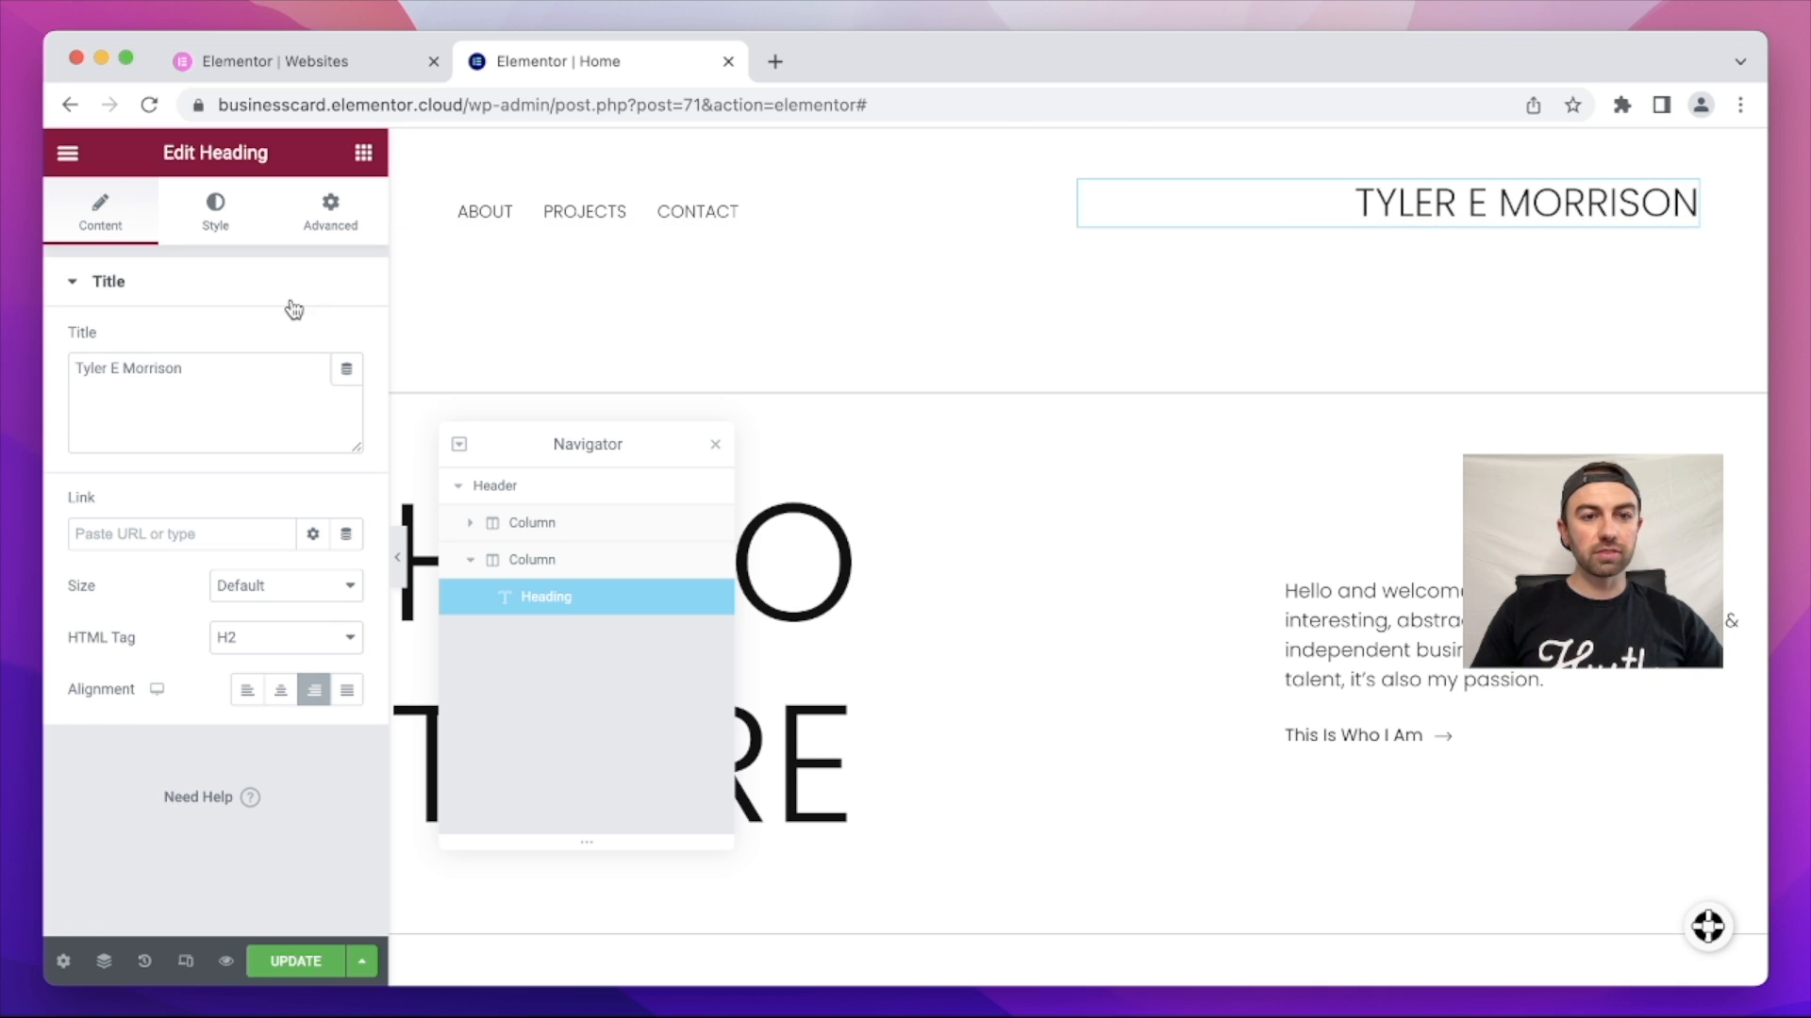
Step: Review the heading's typography, save the header, and return to editing the Home page
click(231, 215)
click(345, 395)
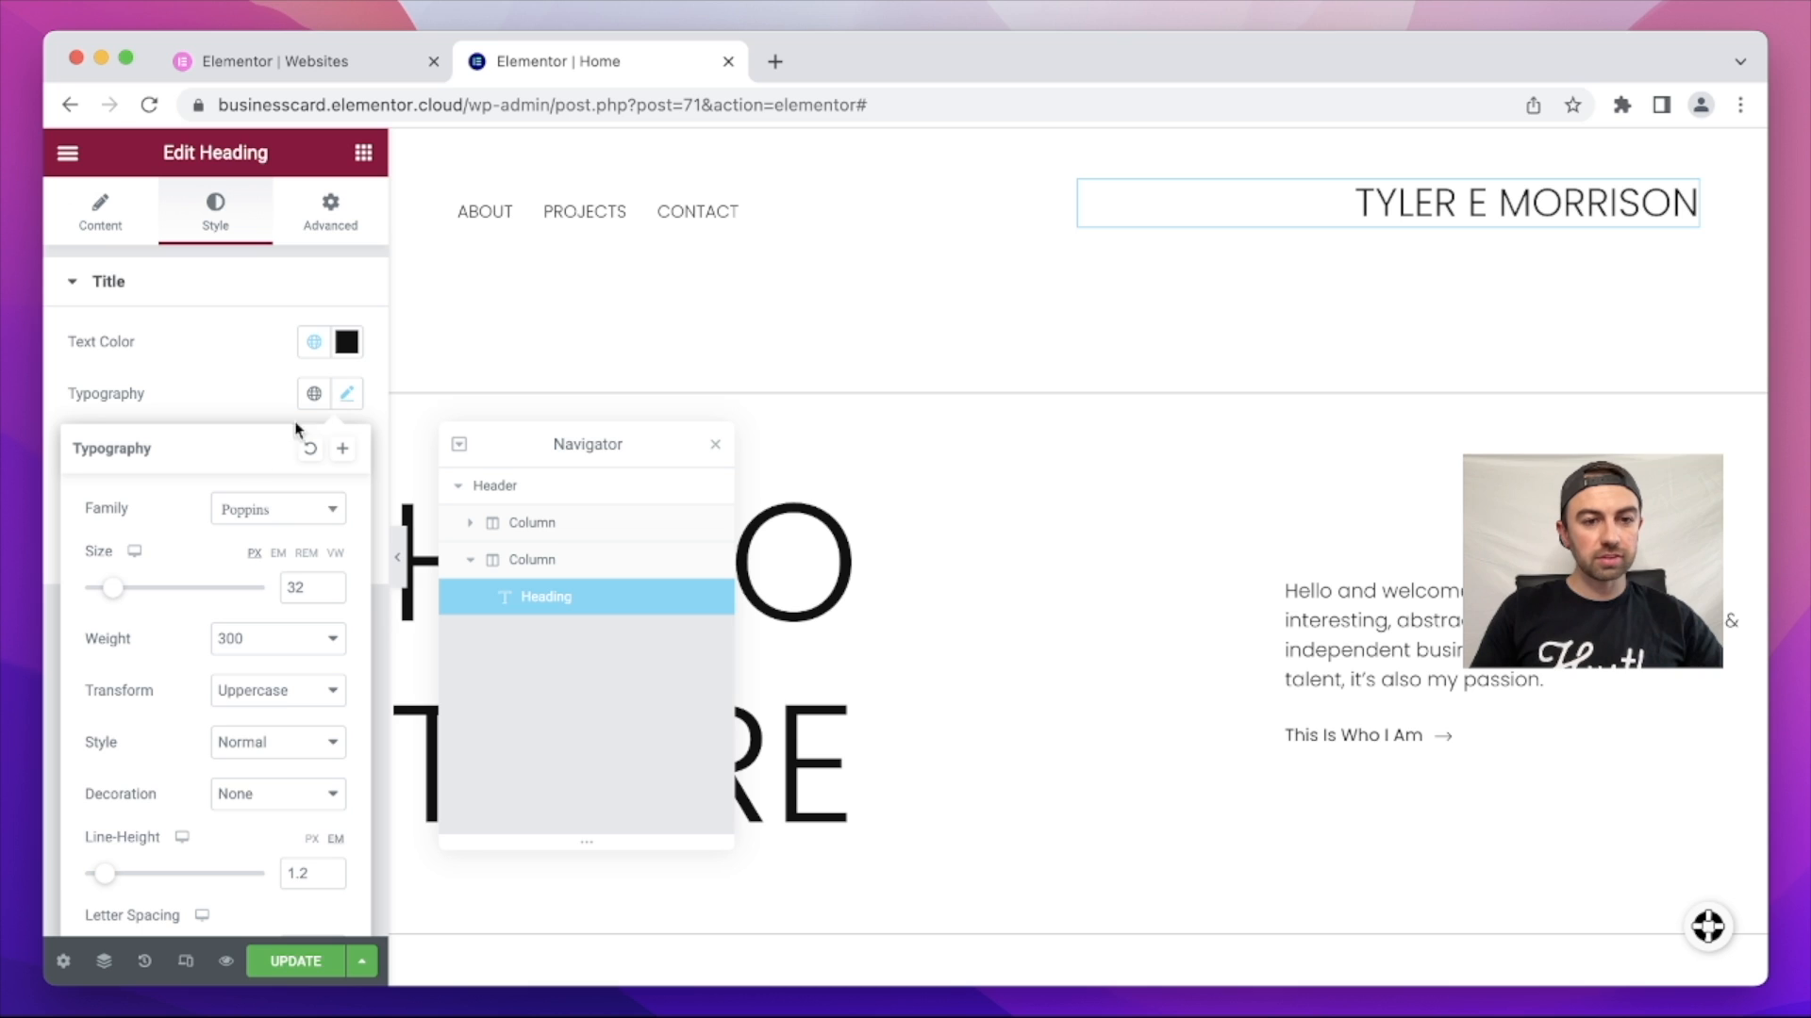
click(337, 281)
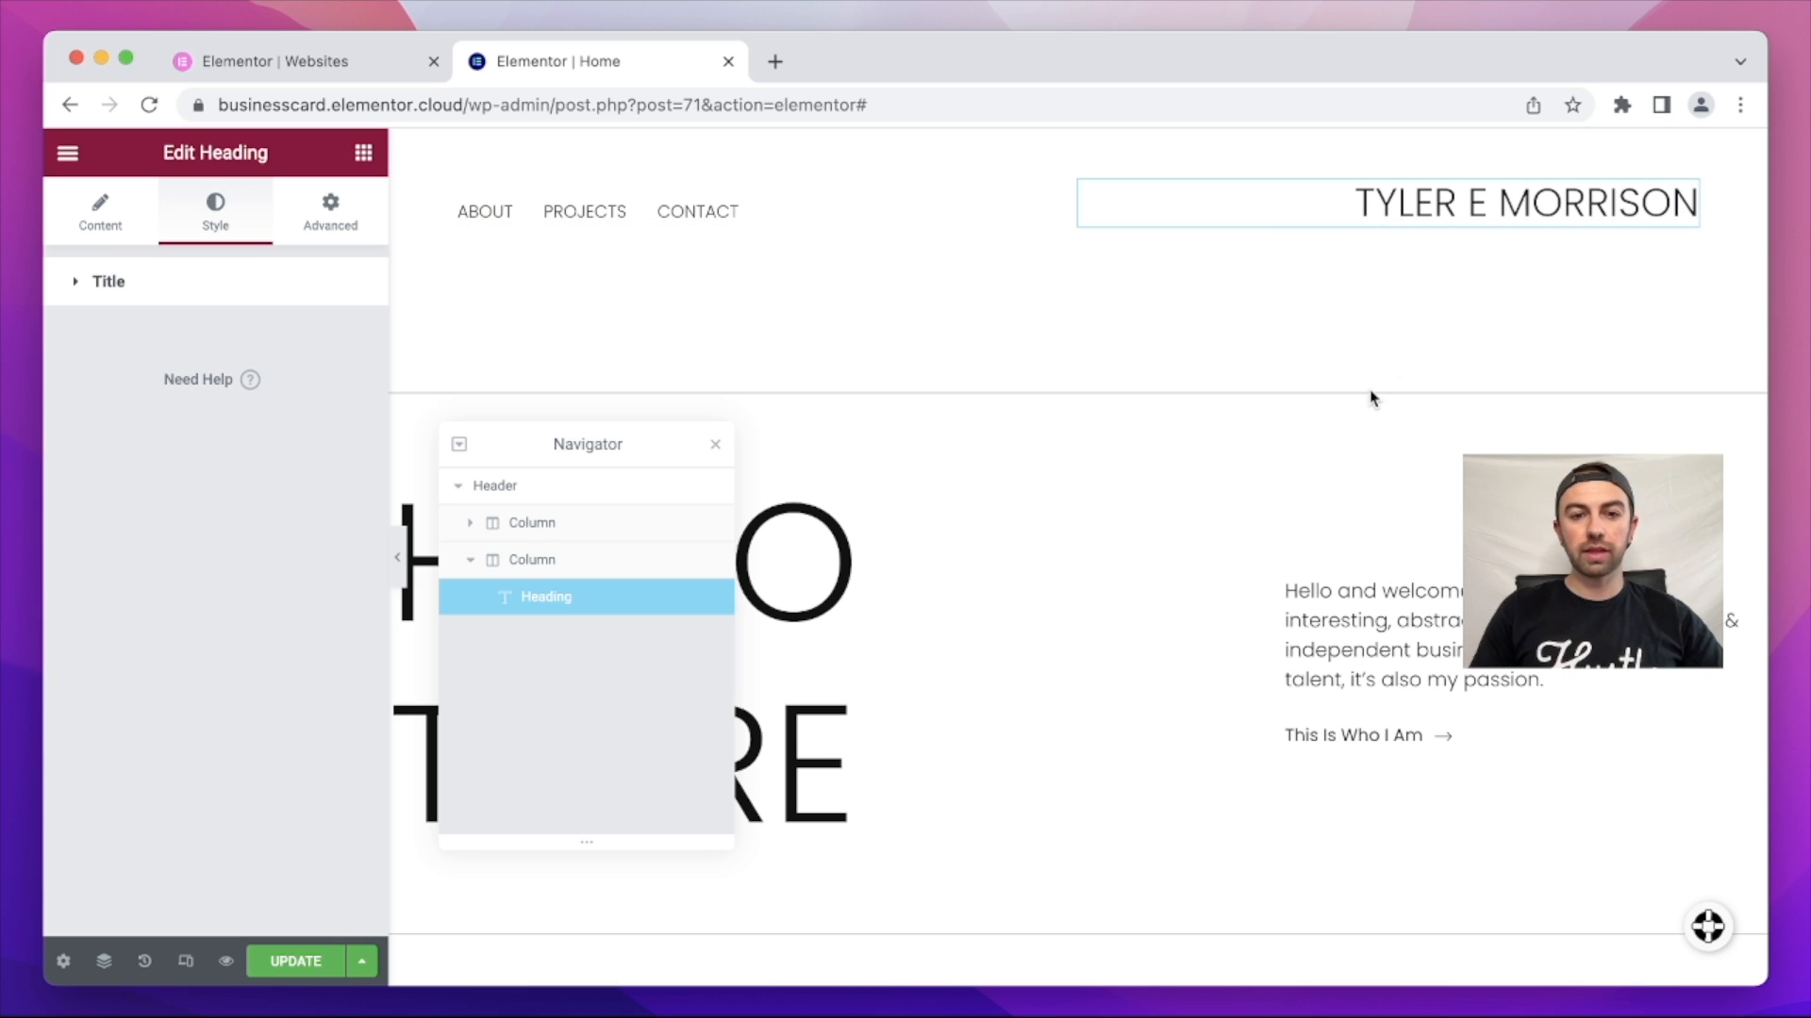
scroll(1371, 397, down, 3)
scroll(1371, 397, up, 3)
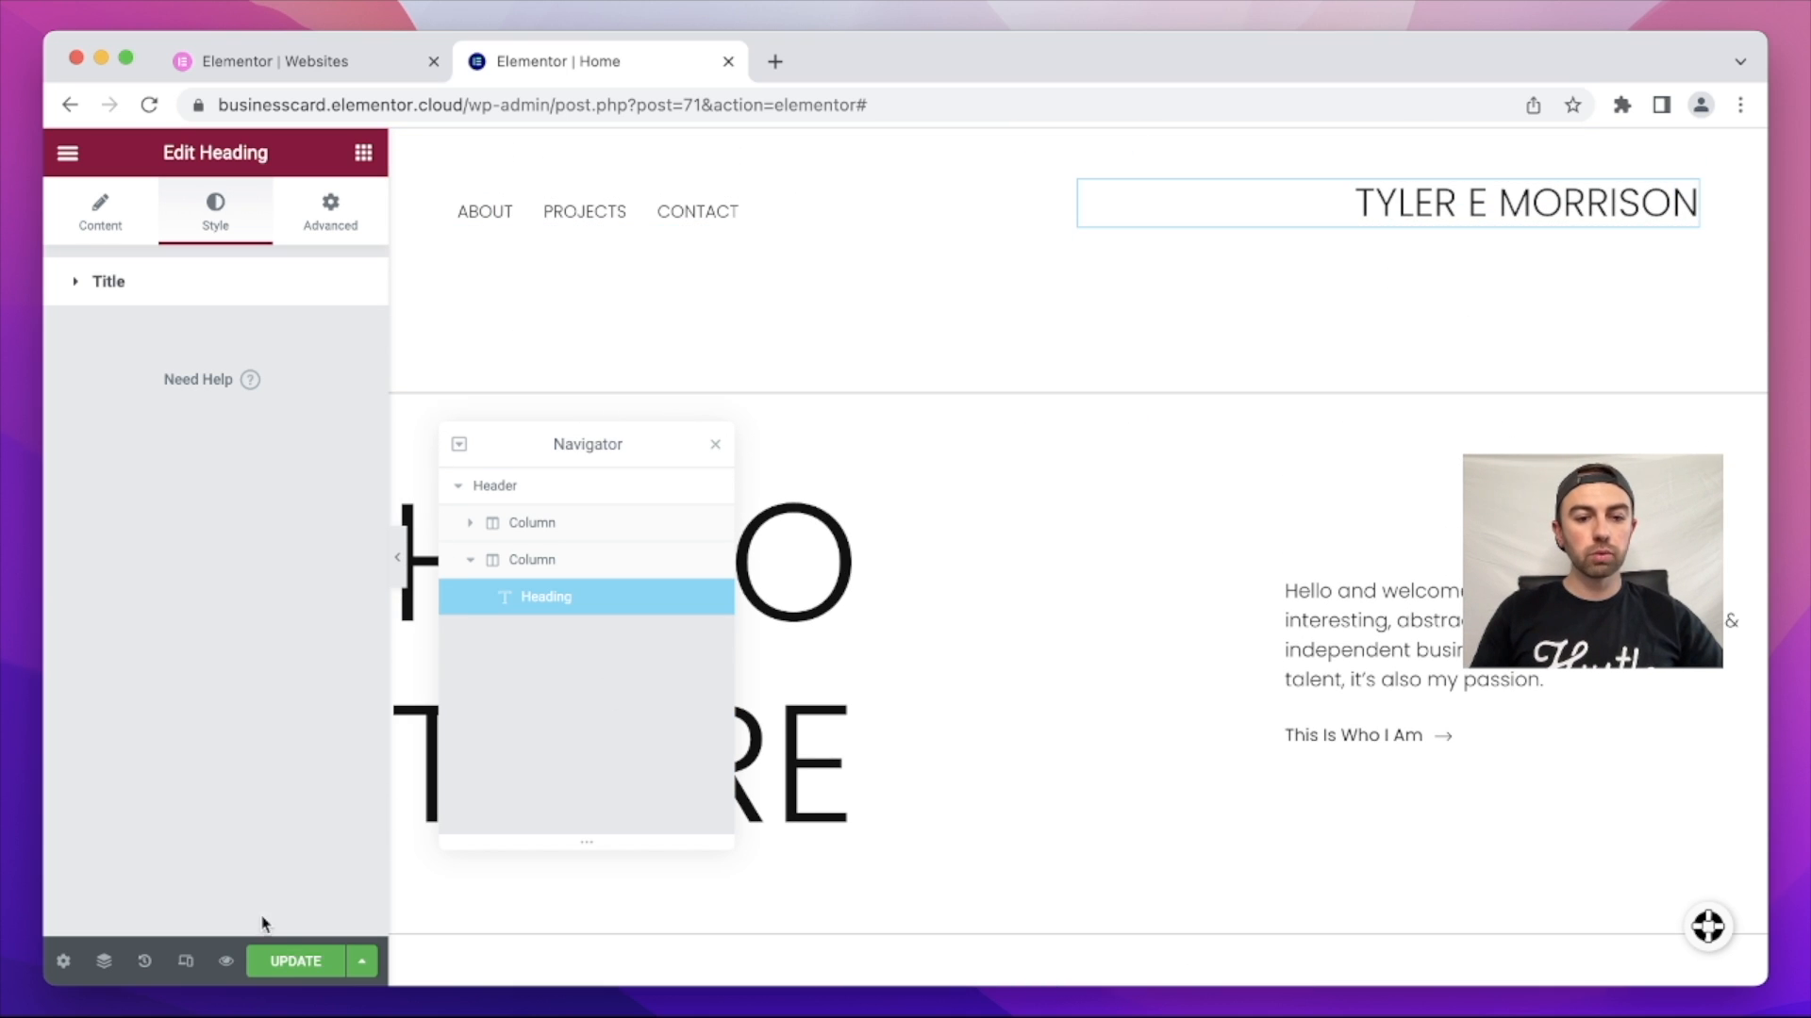
click(295, 961)
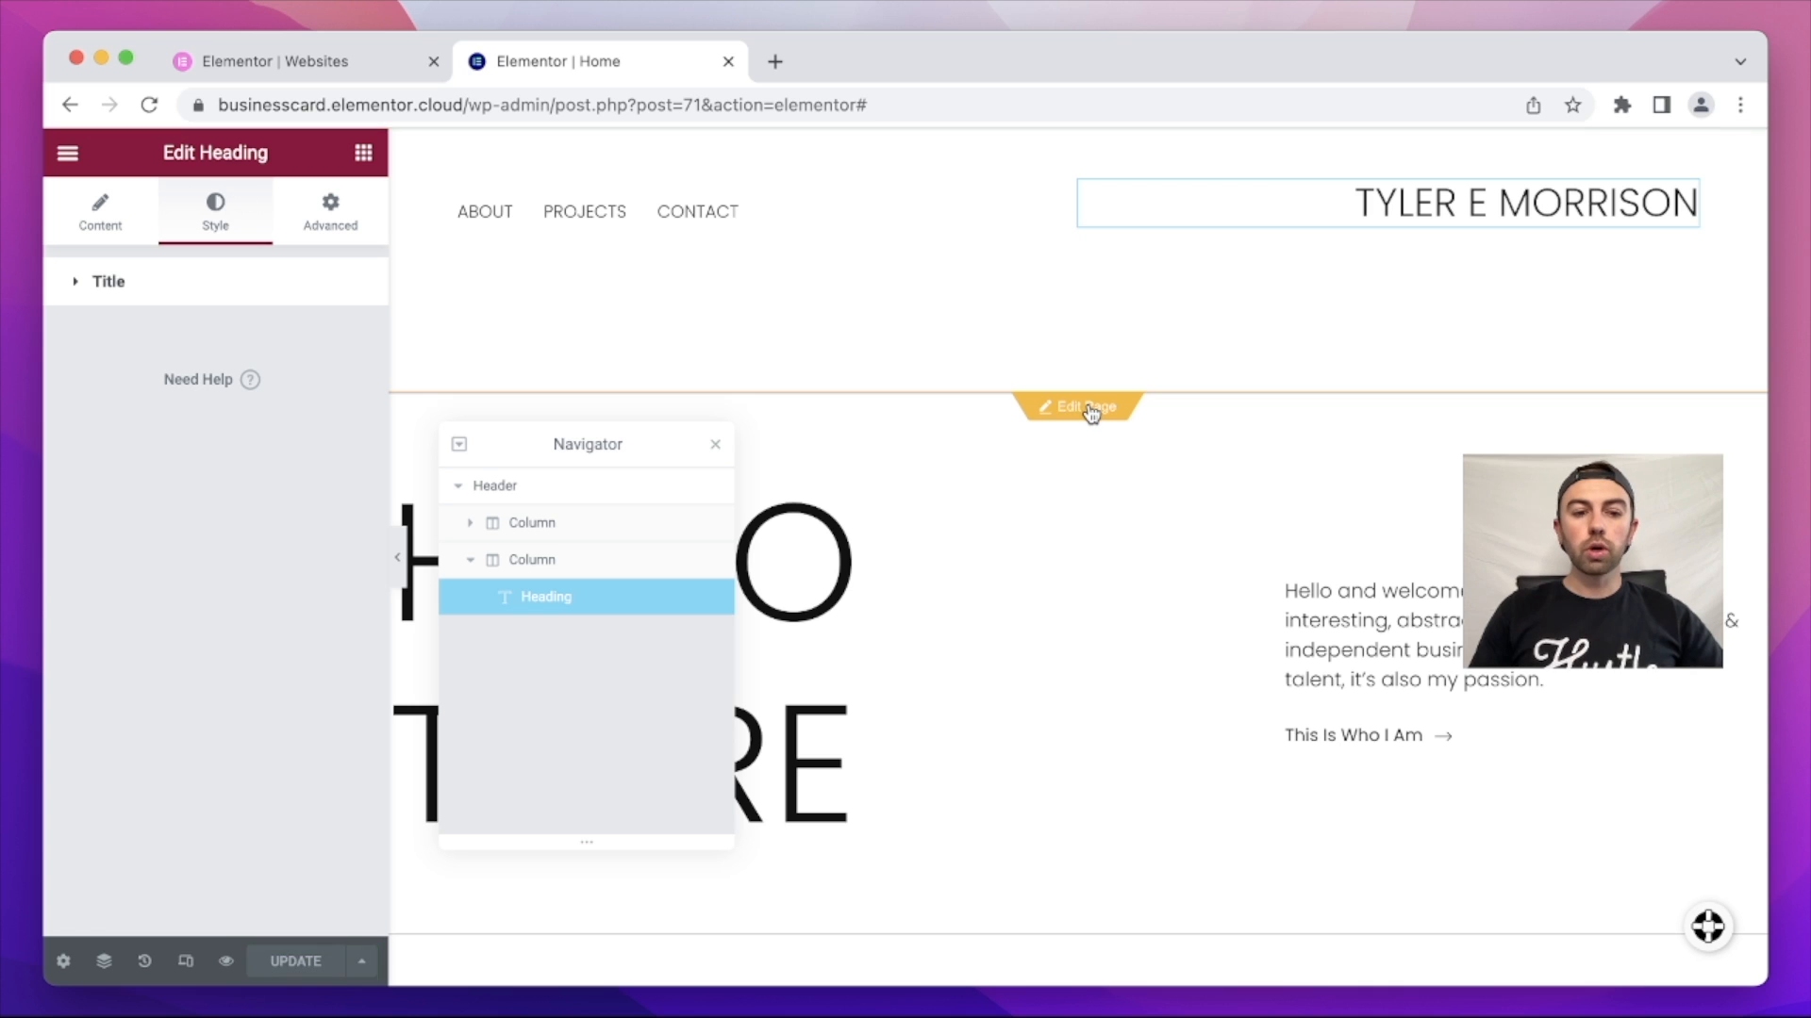
click(1091, 414)
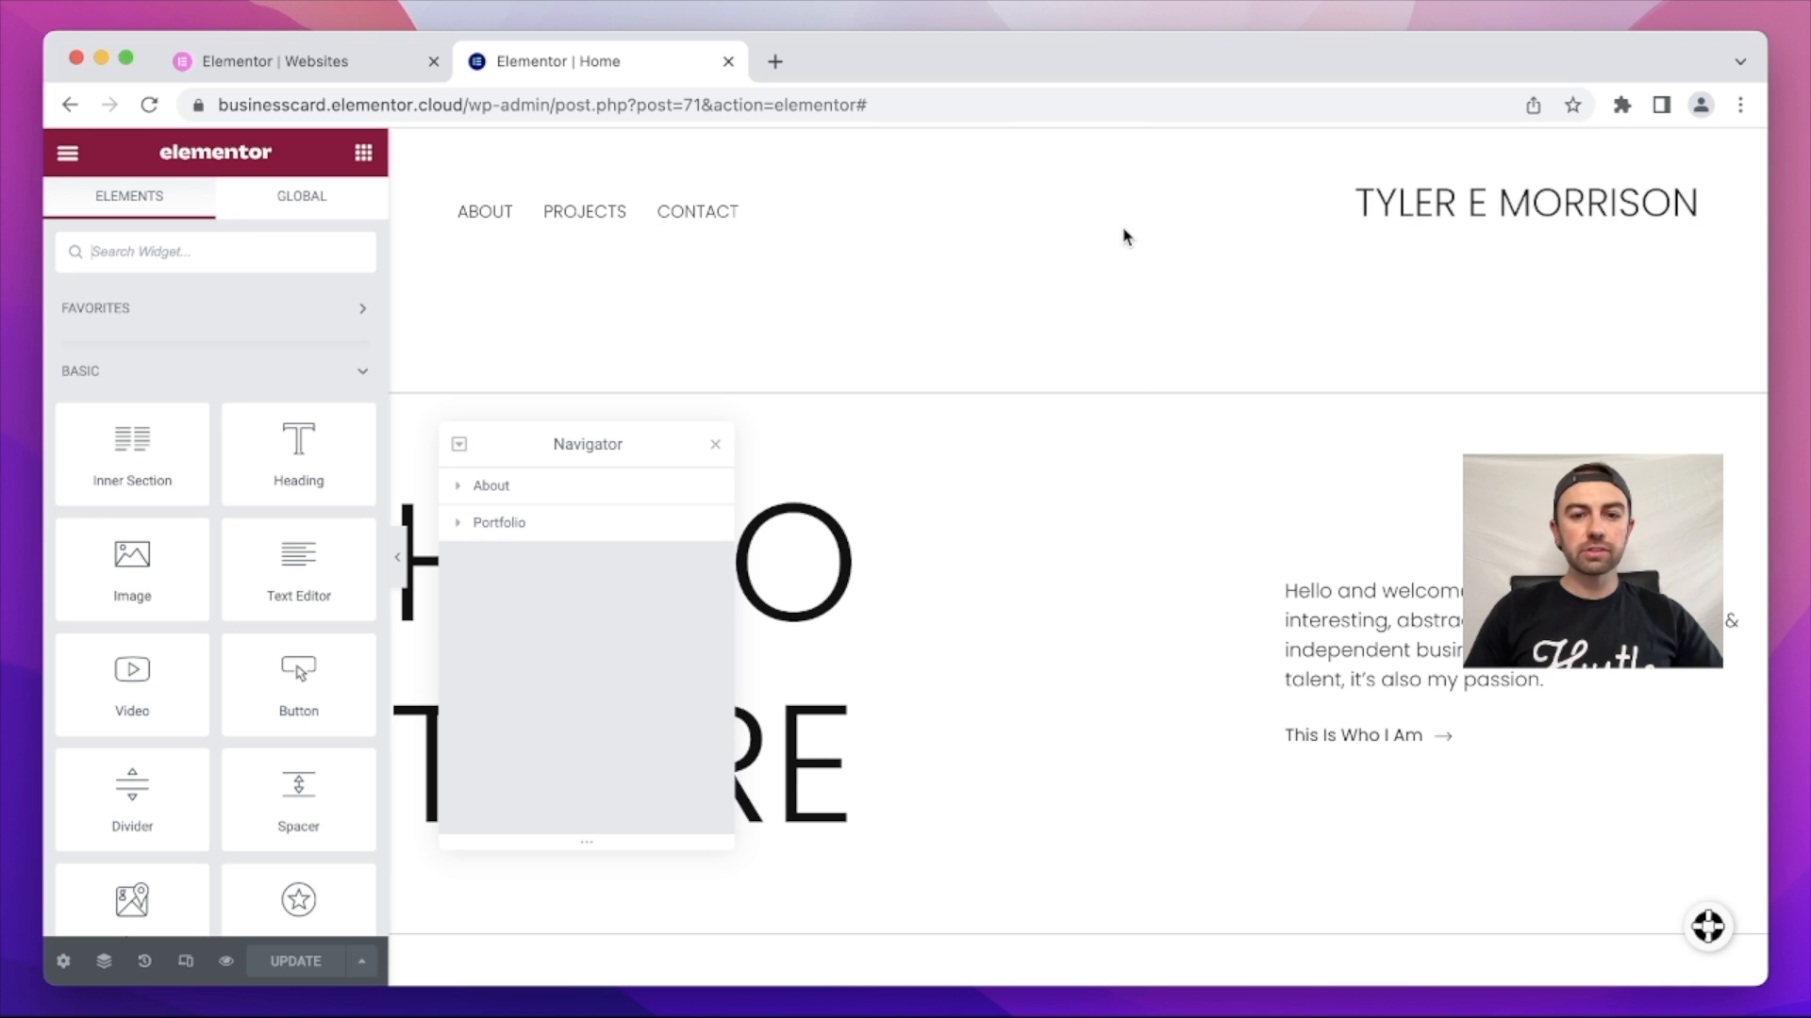
Step: Change the HELLO THERE section's top margin from 12 to 0 and move the Navigator aside
mouse_move(1091, 431)
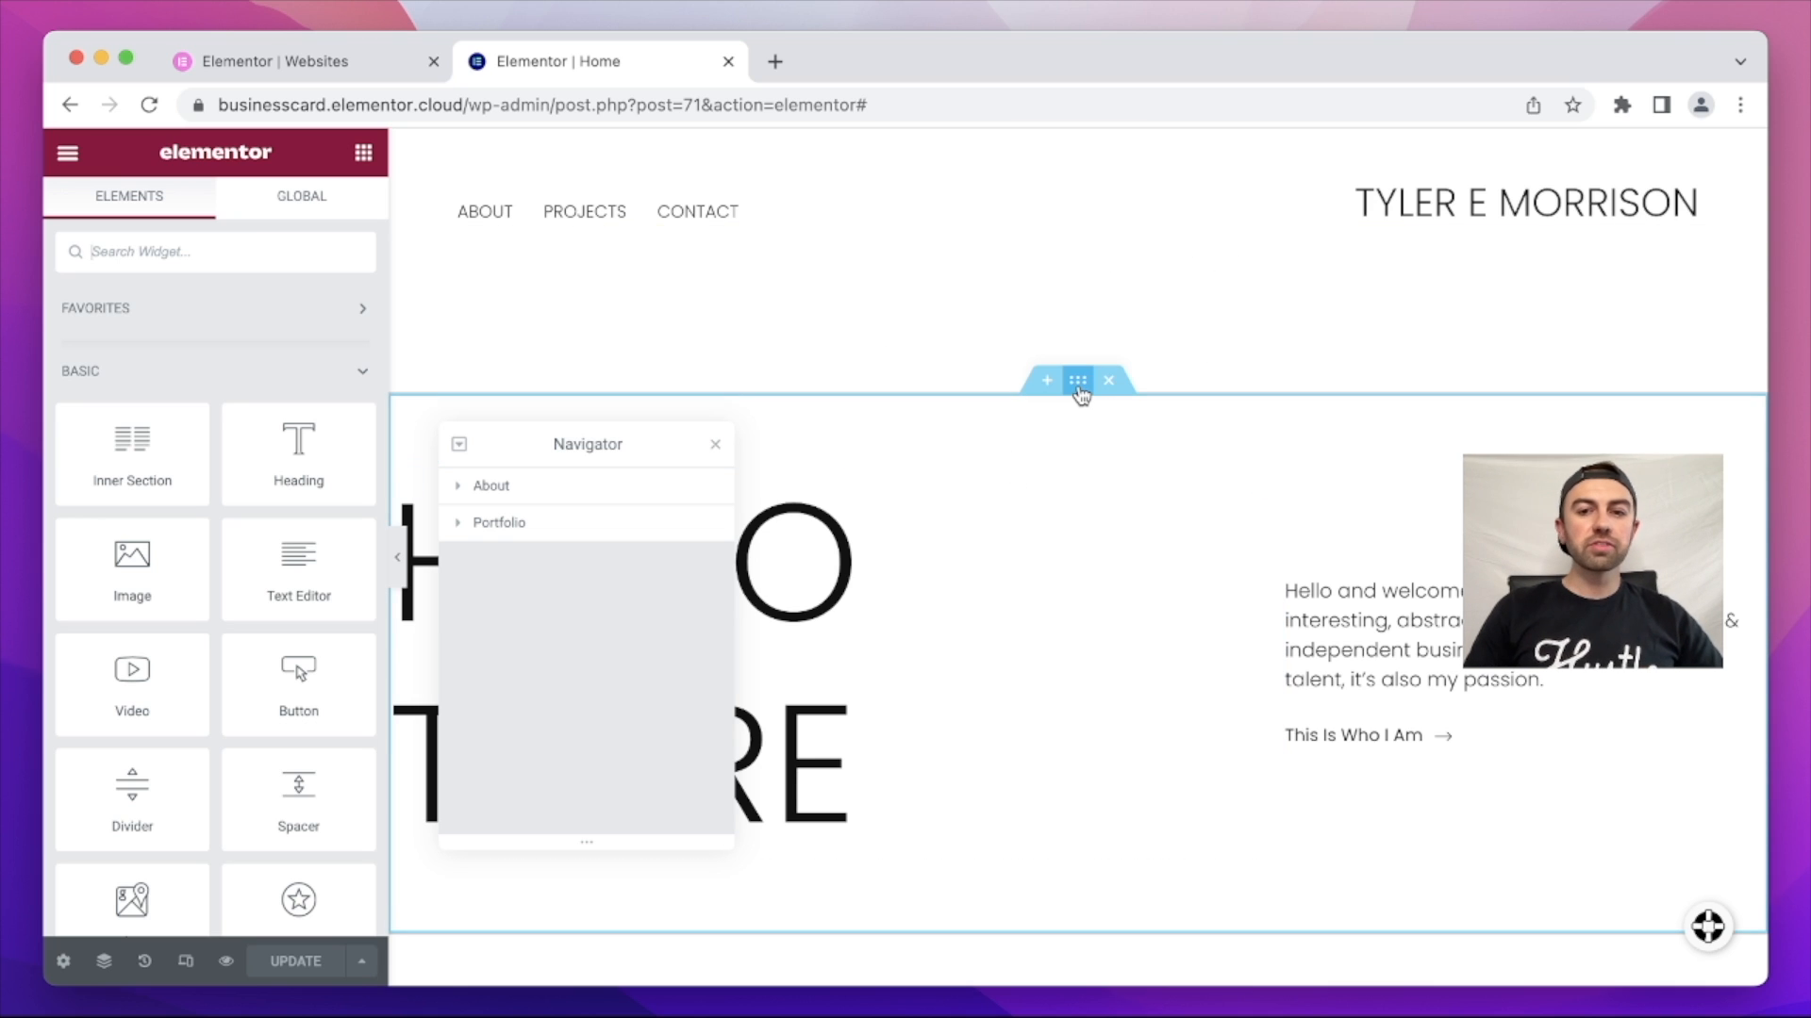
click(1078, 381)
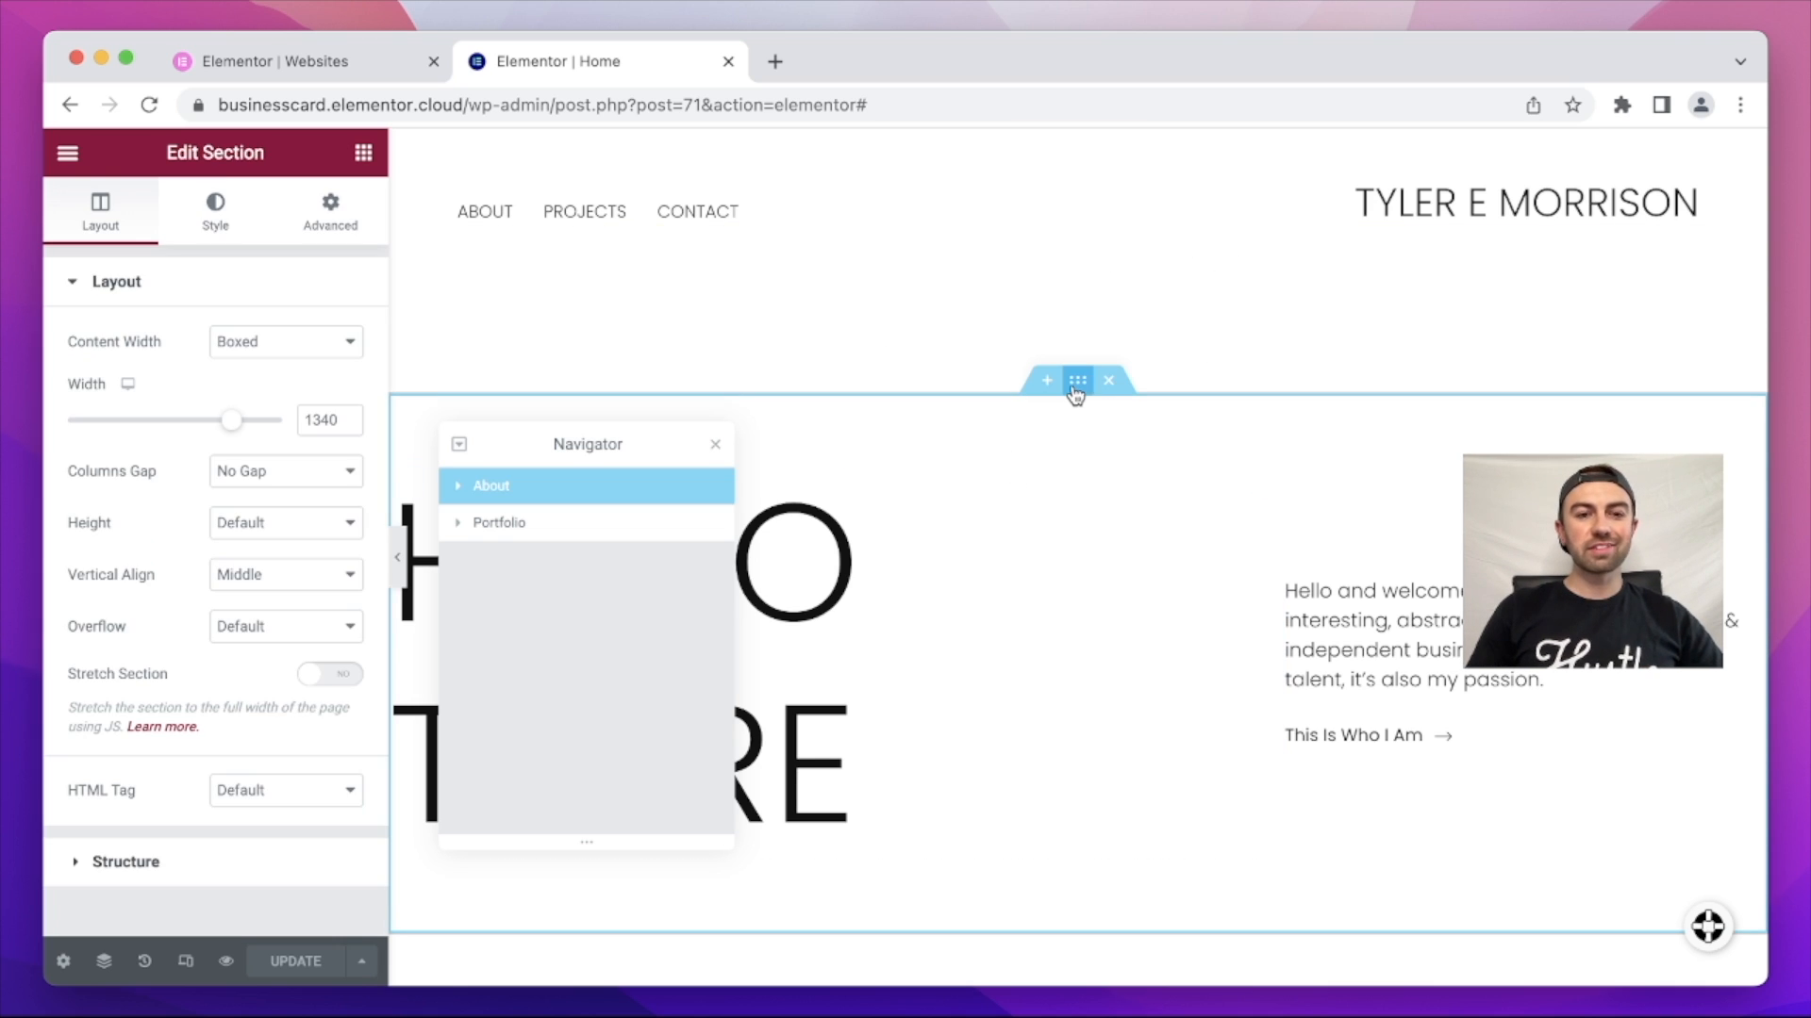
click(323, 216)
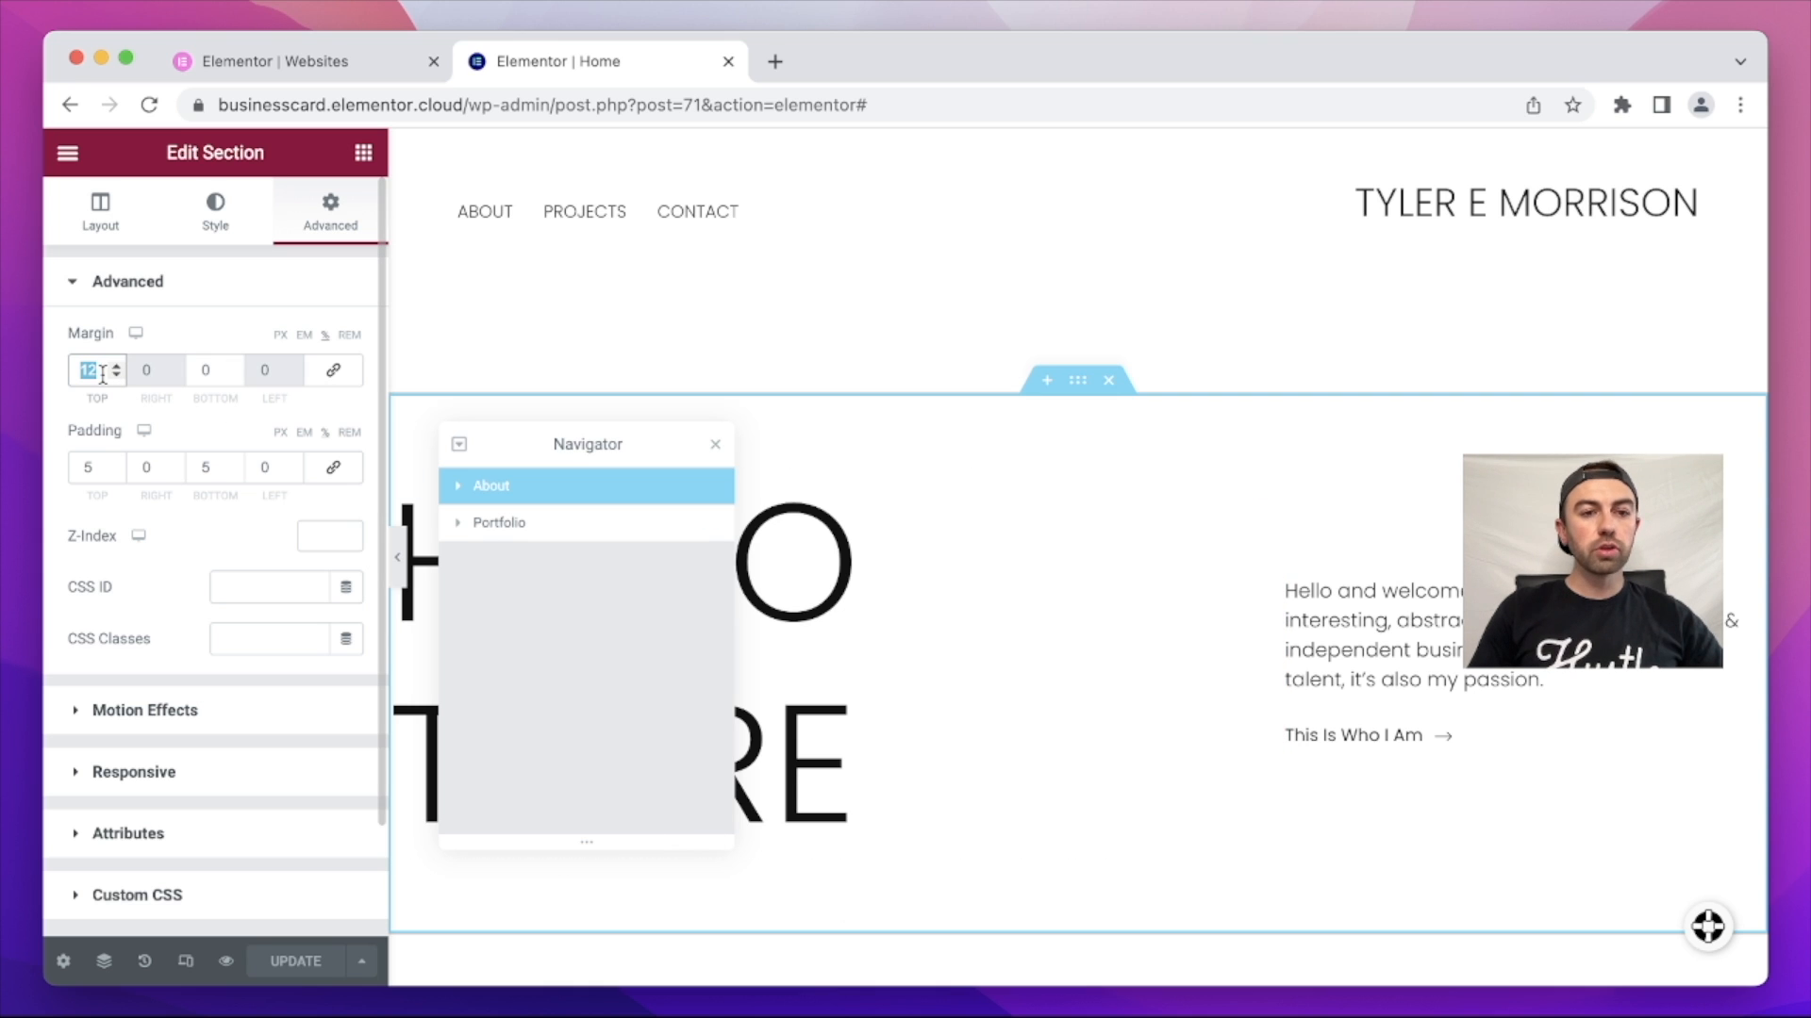
text(0)
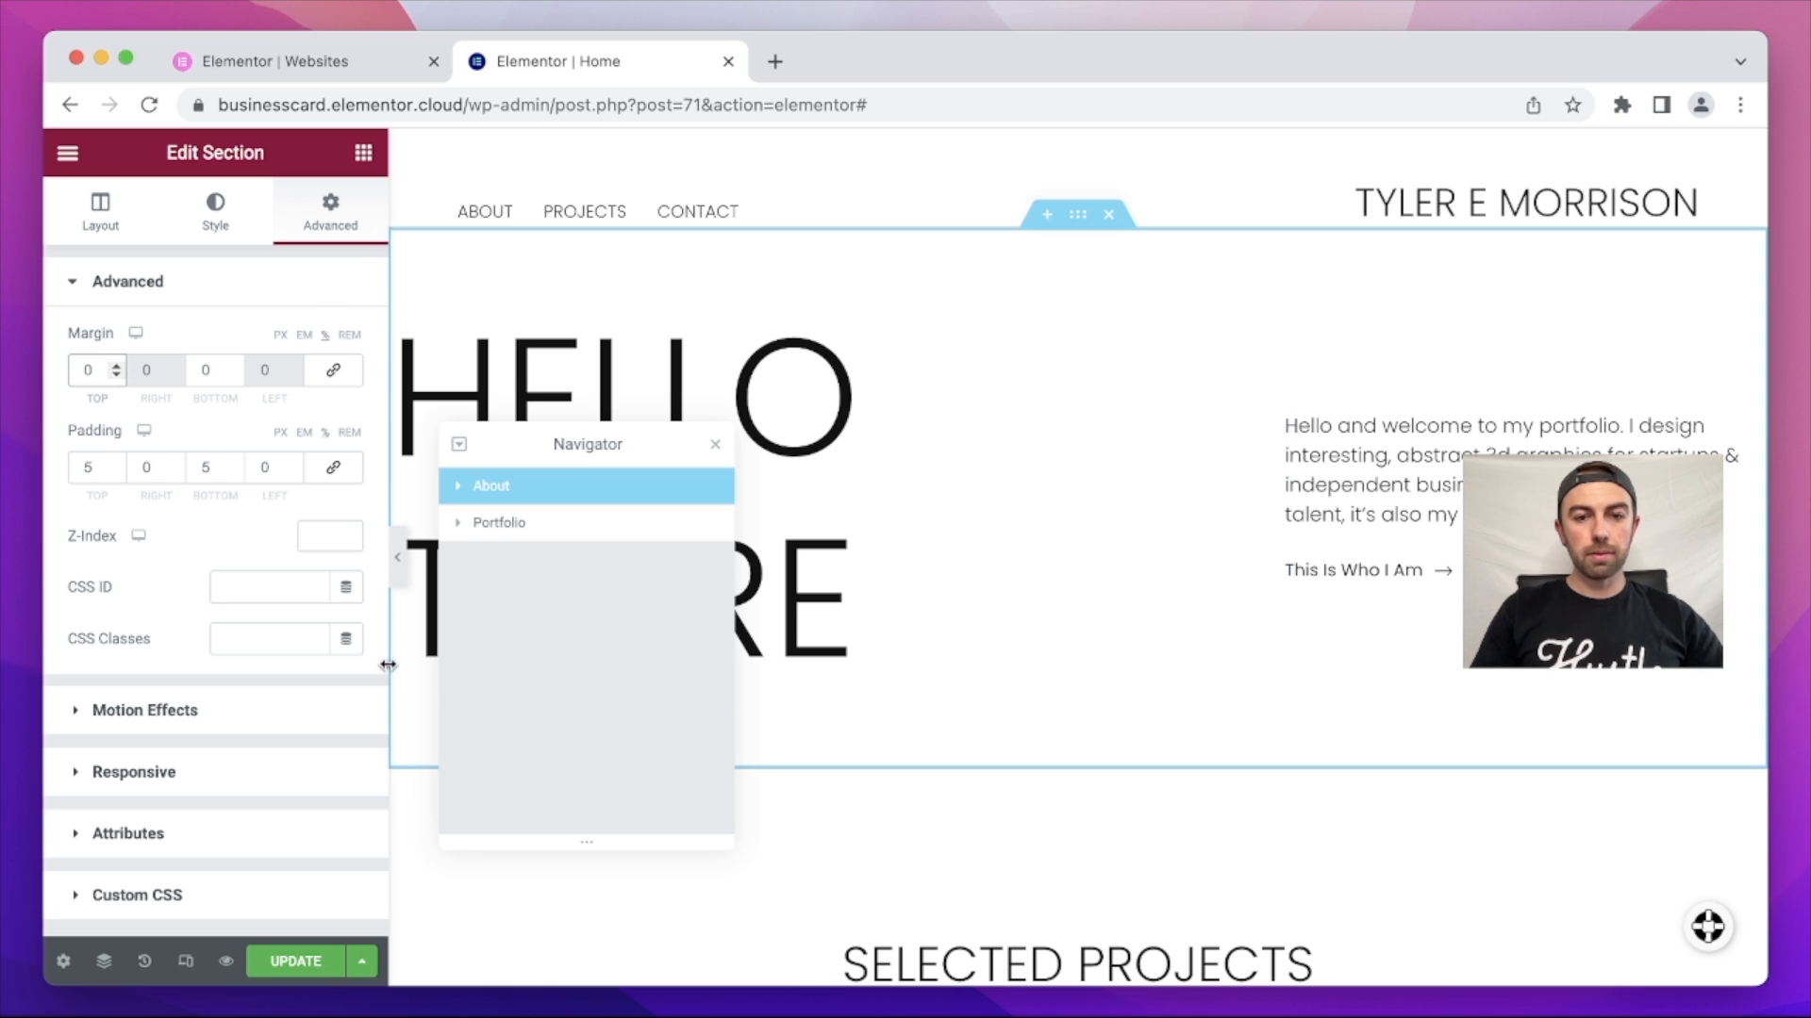
drag(618, 452, 348, 498)
scroll(1079, 489, down, 2)
scroll(1079, 488, up, 2)
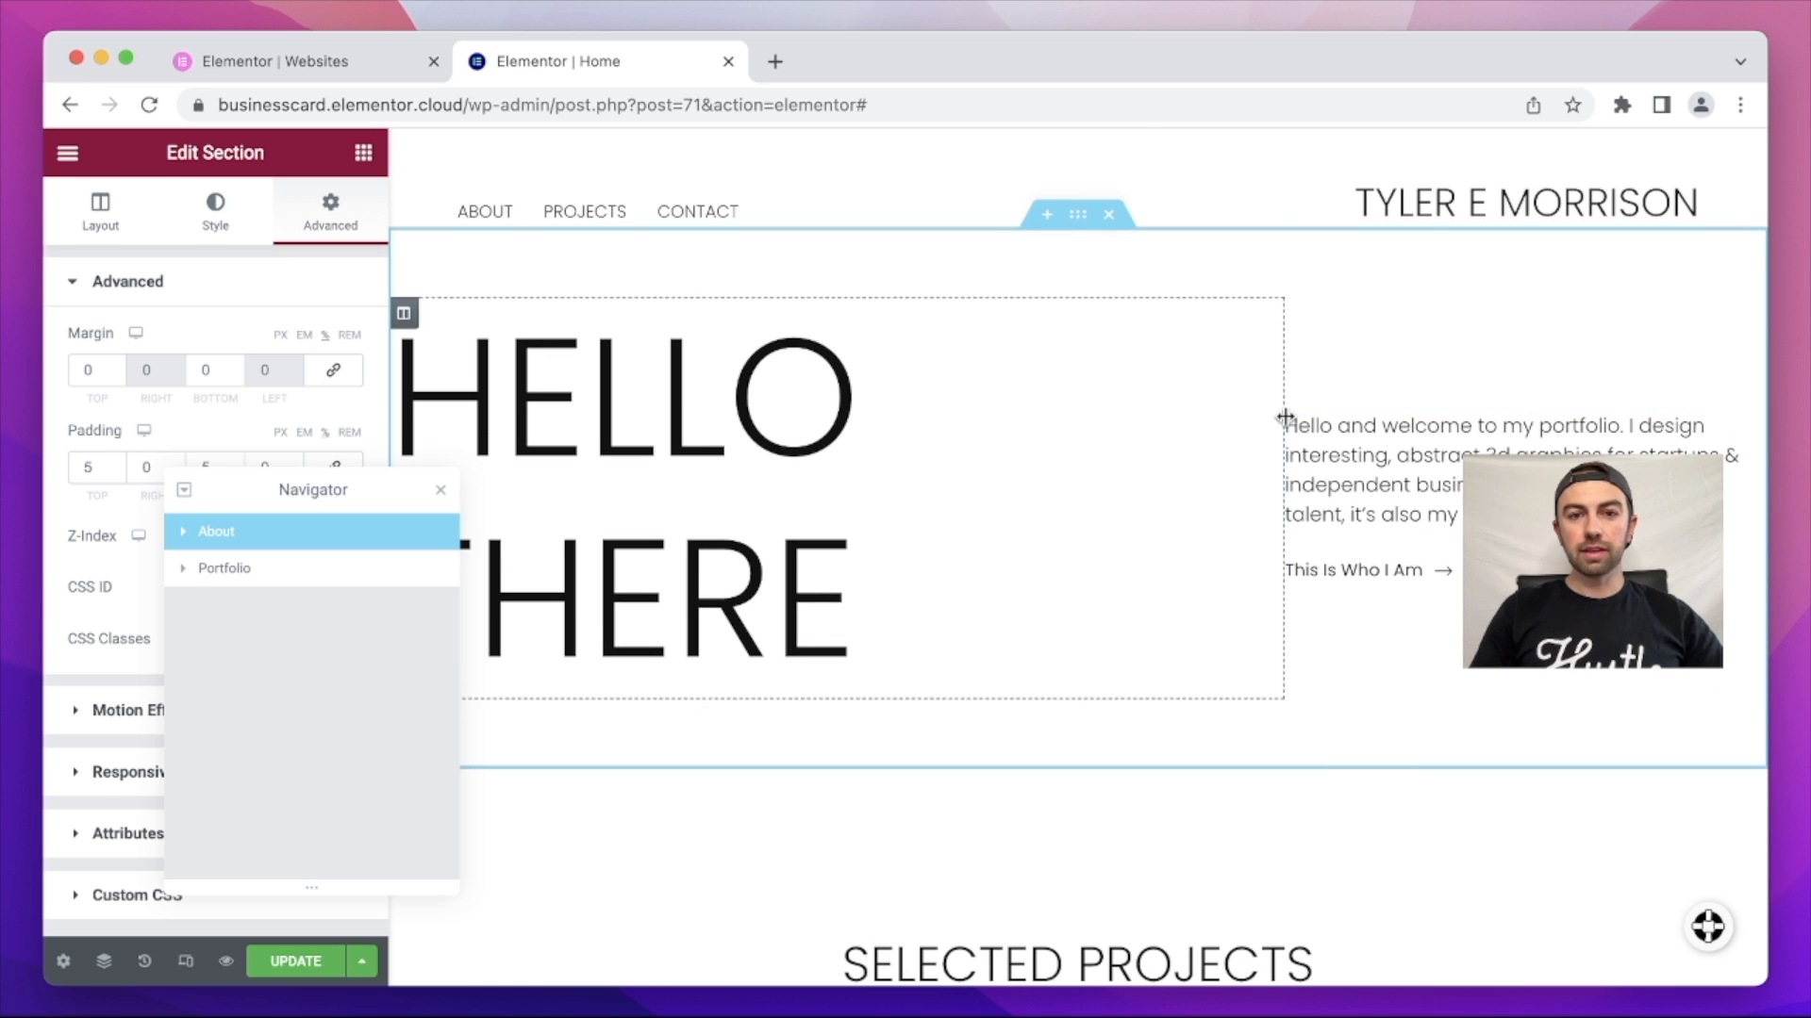
scroll(1285, 415, down, 3)
scroll(1286, 417, up, 2)
scroll(1285, 417, up, 1)
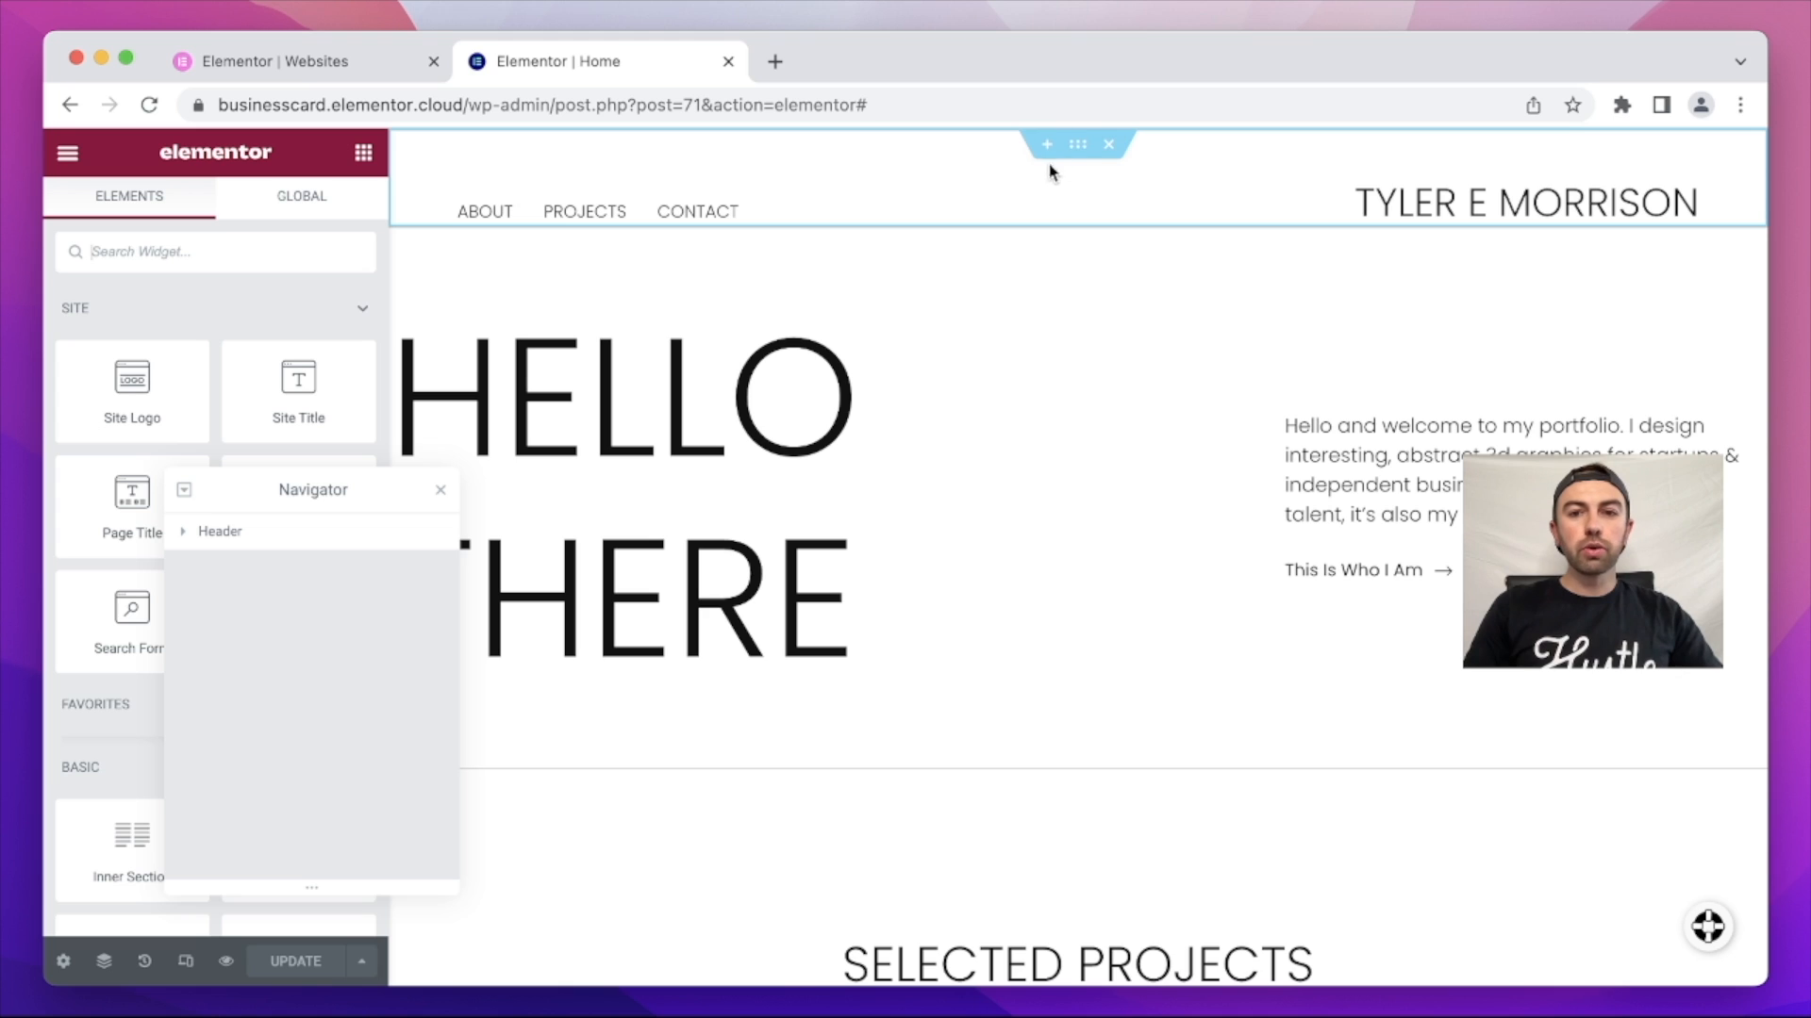
Step: Select the header section and set its border type to Solid
click(1078, 144)
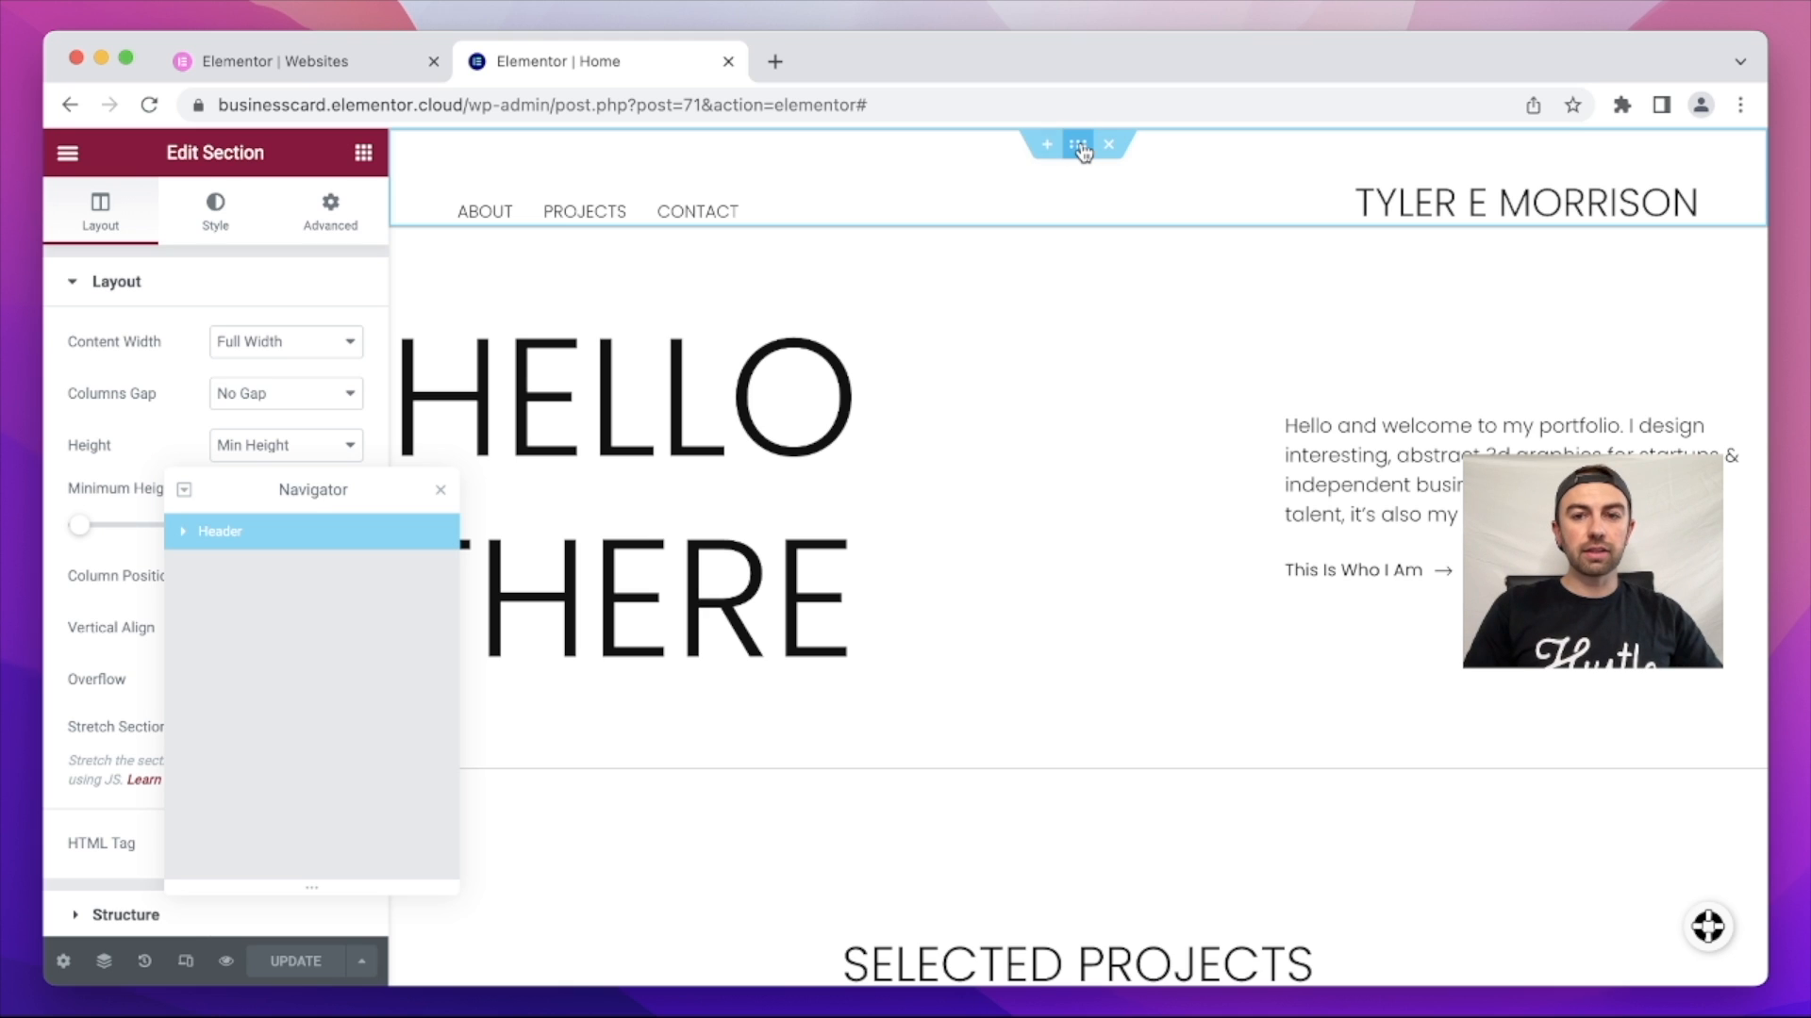
click(323, 226)
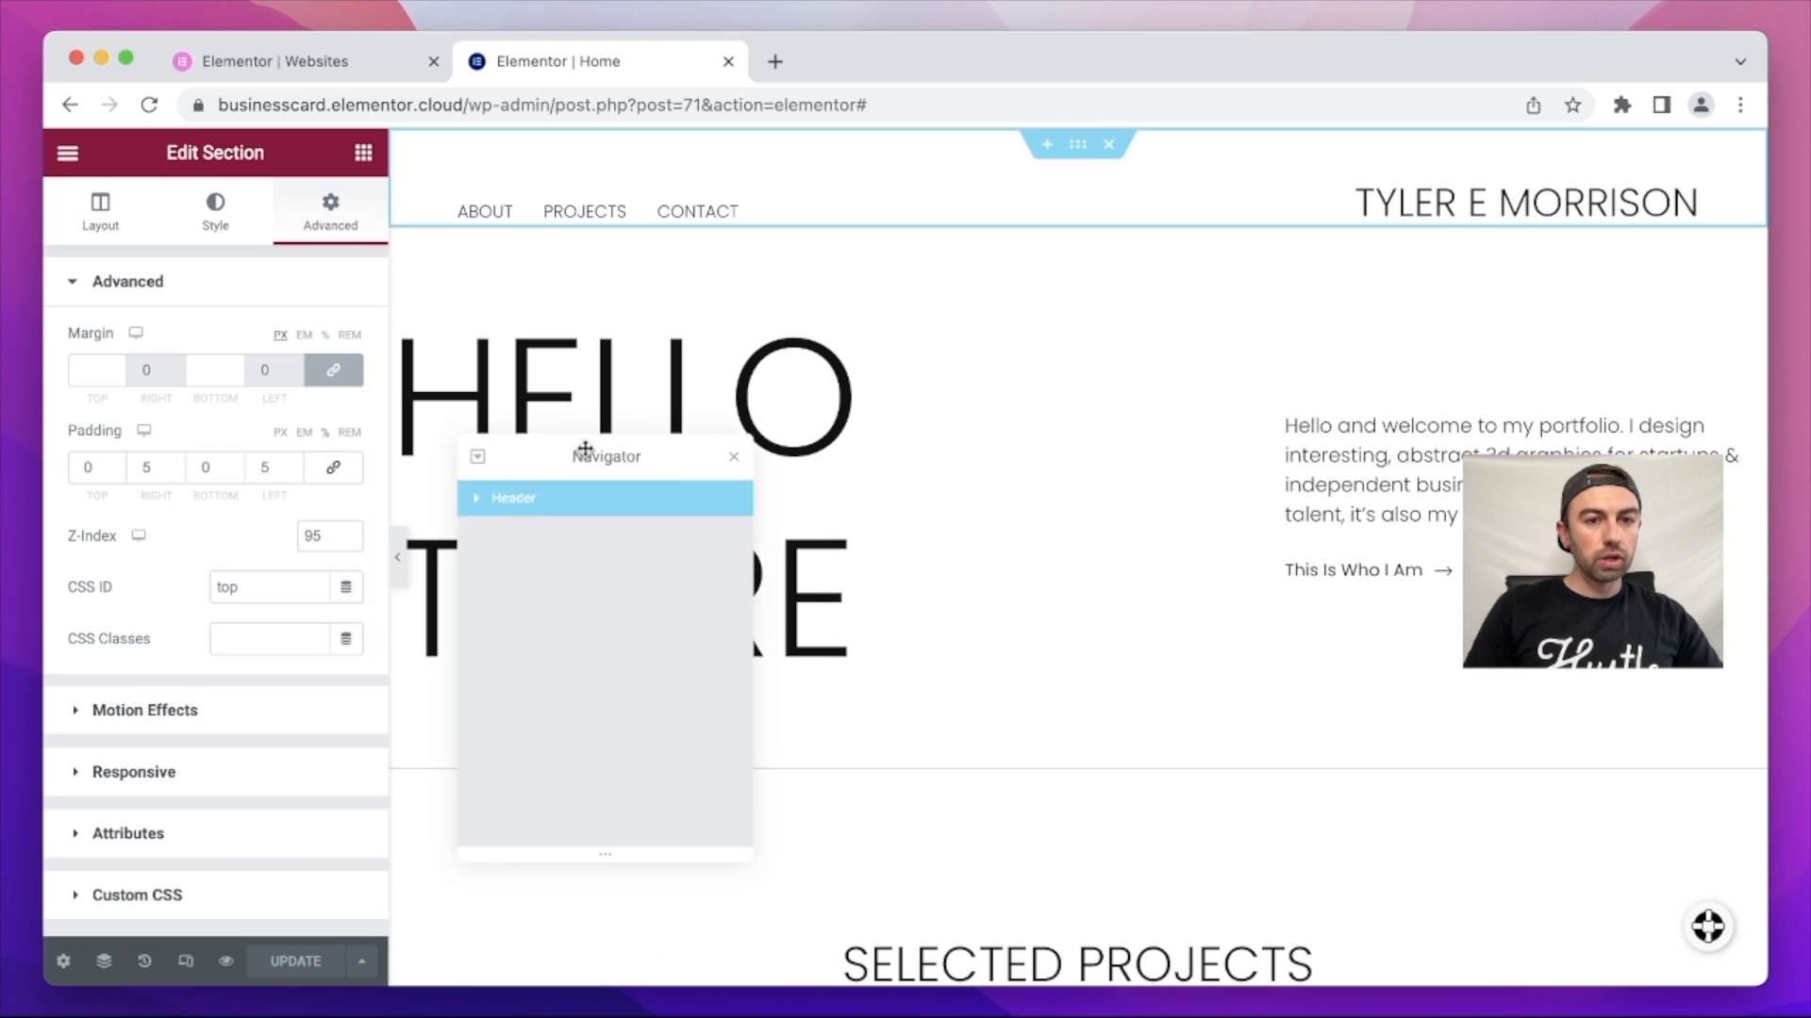
click(236, 216)
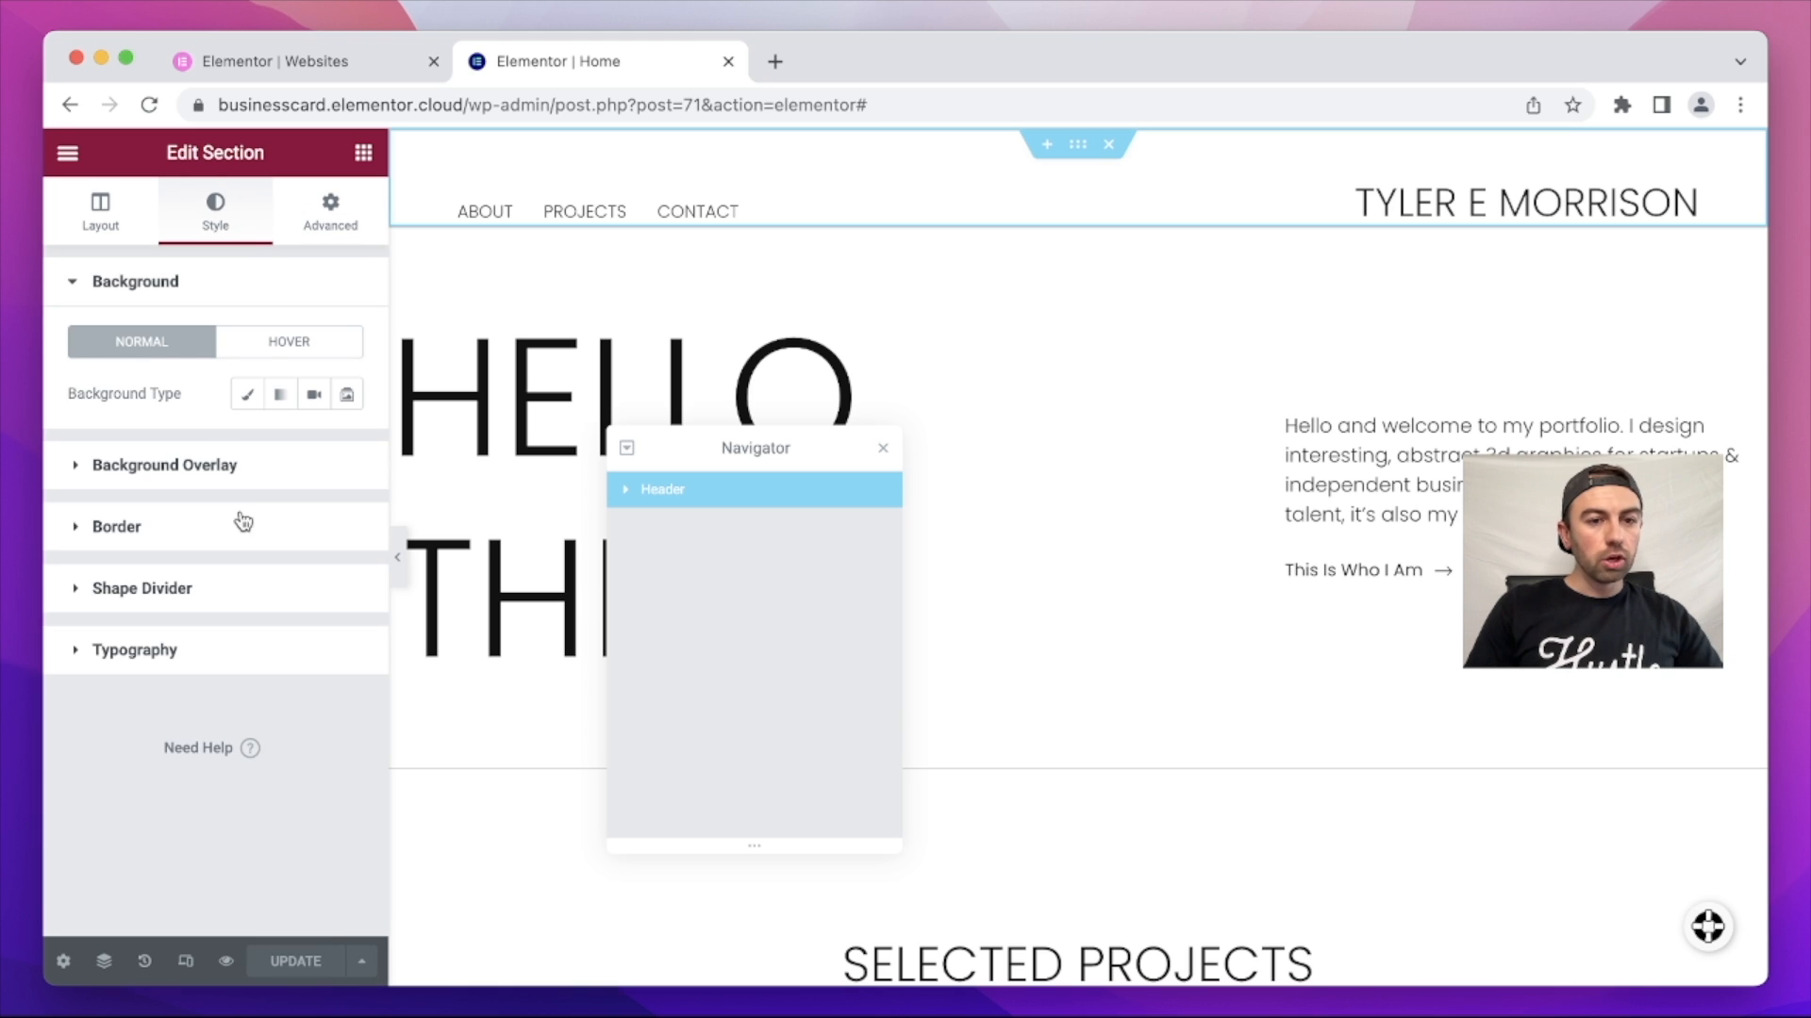
click(91, 525)
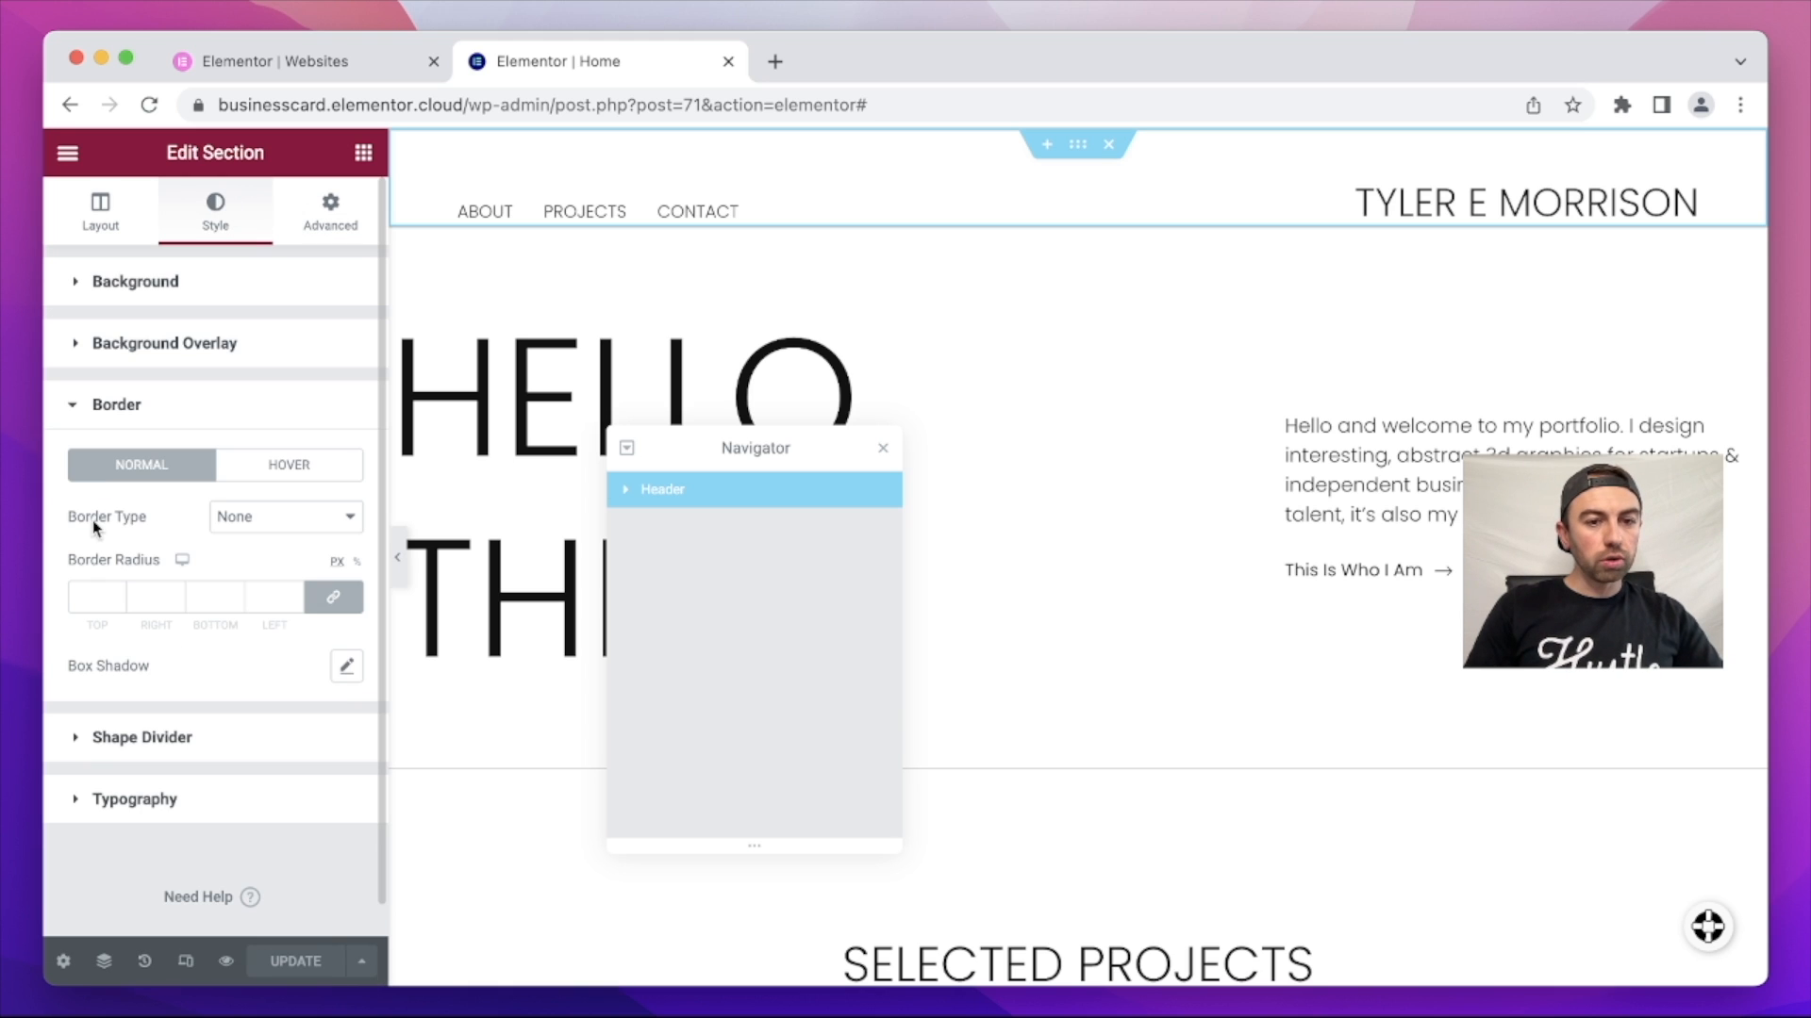
click(311, 519)
click(303, 538)
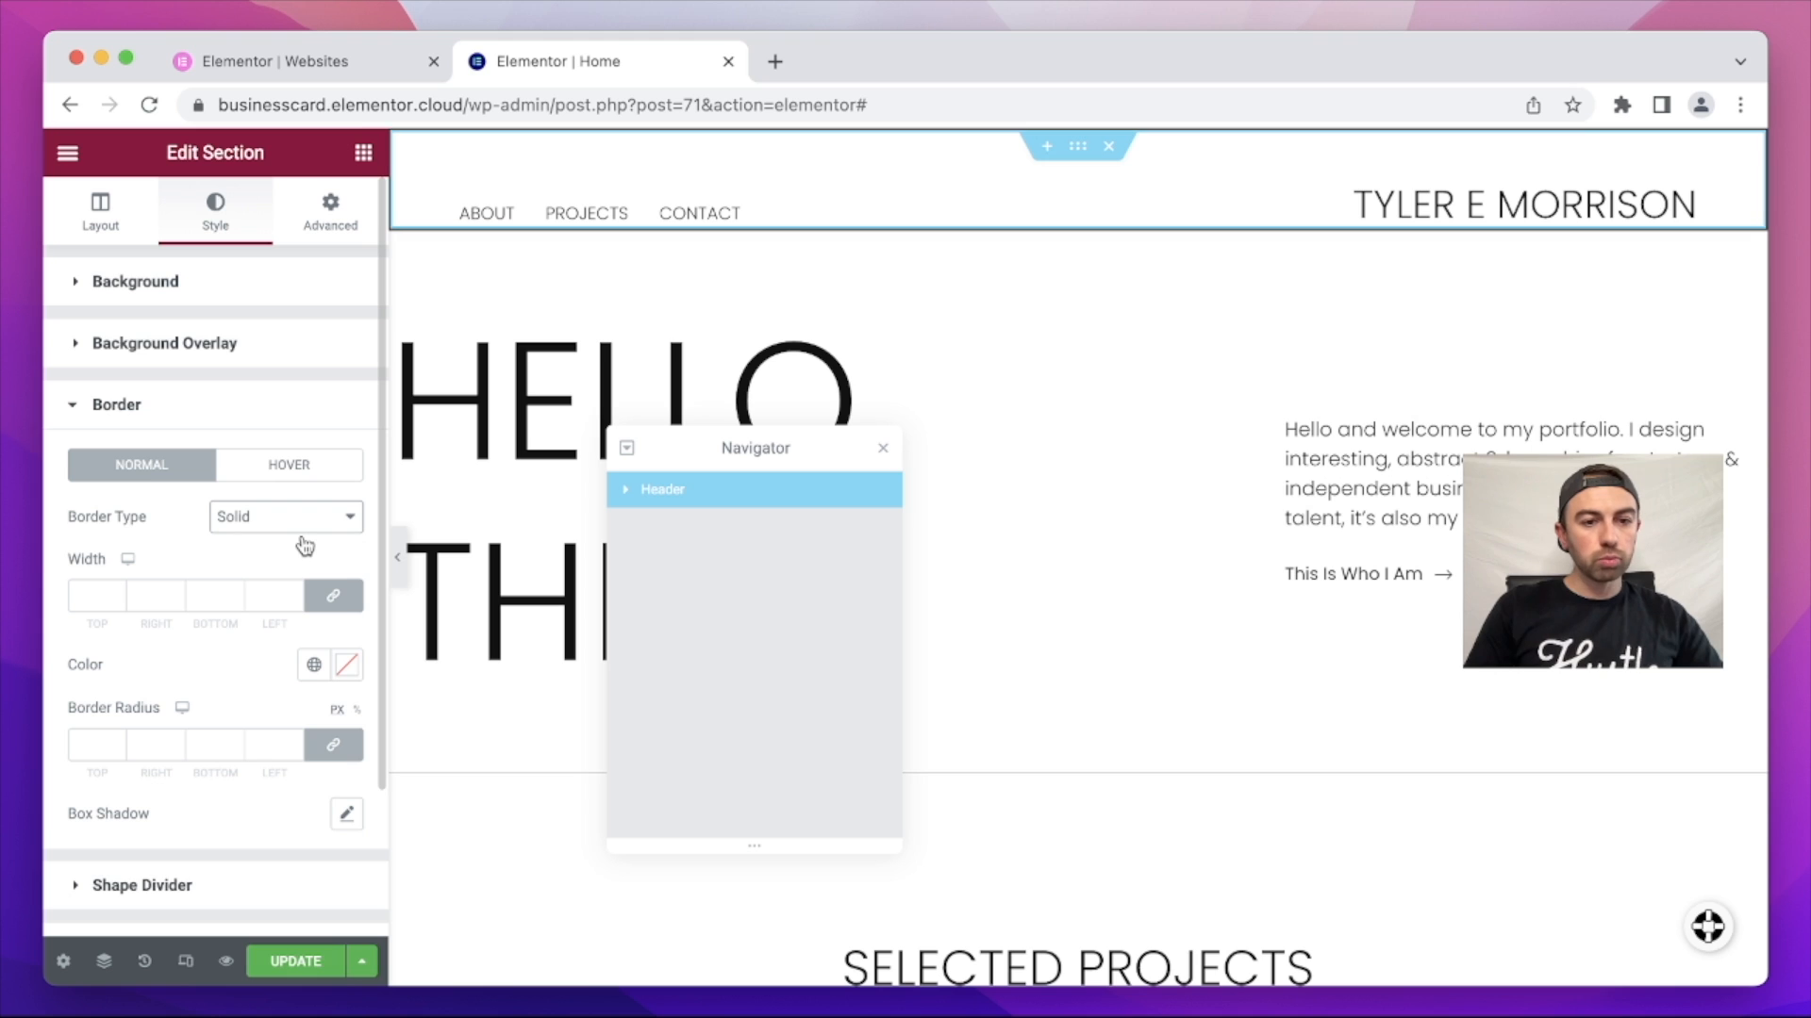
Step: Unlink the border widths, set the bottom width to 1, save the header and return to the page
click(332, 596)
double_click(206, 595)
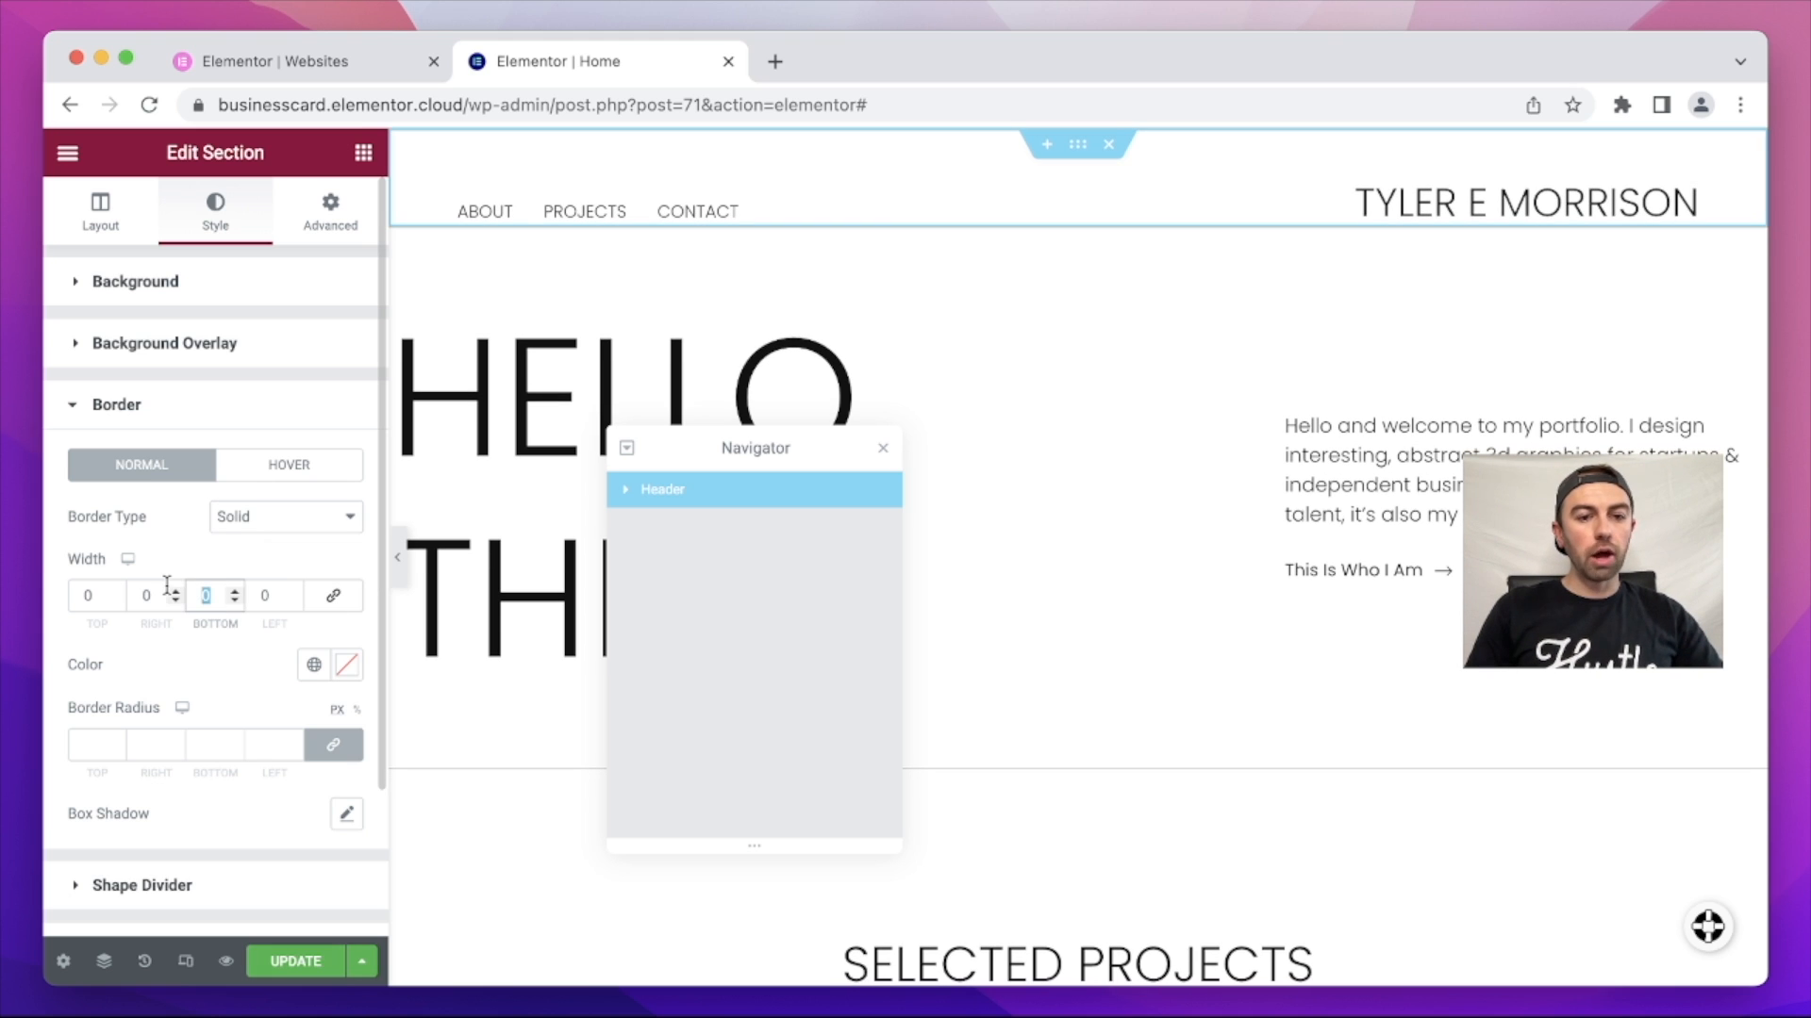
text(3)
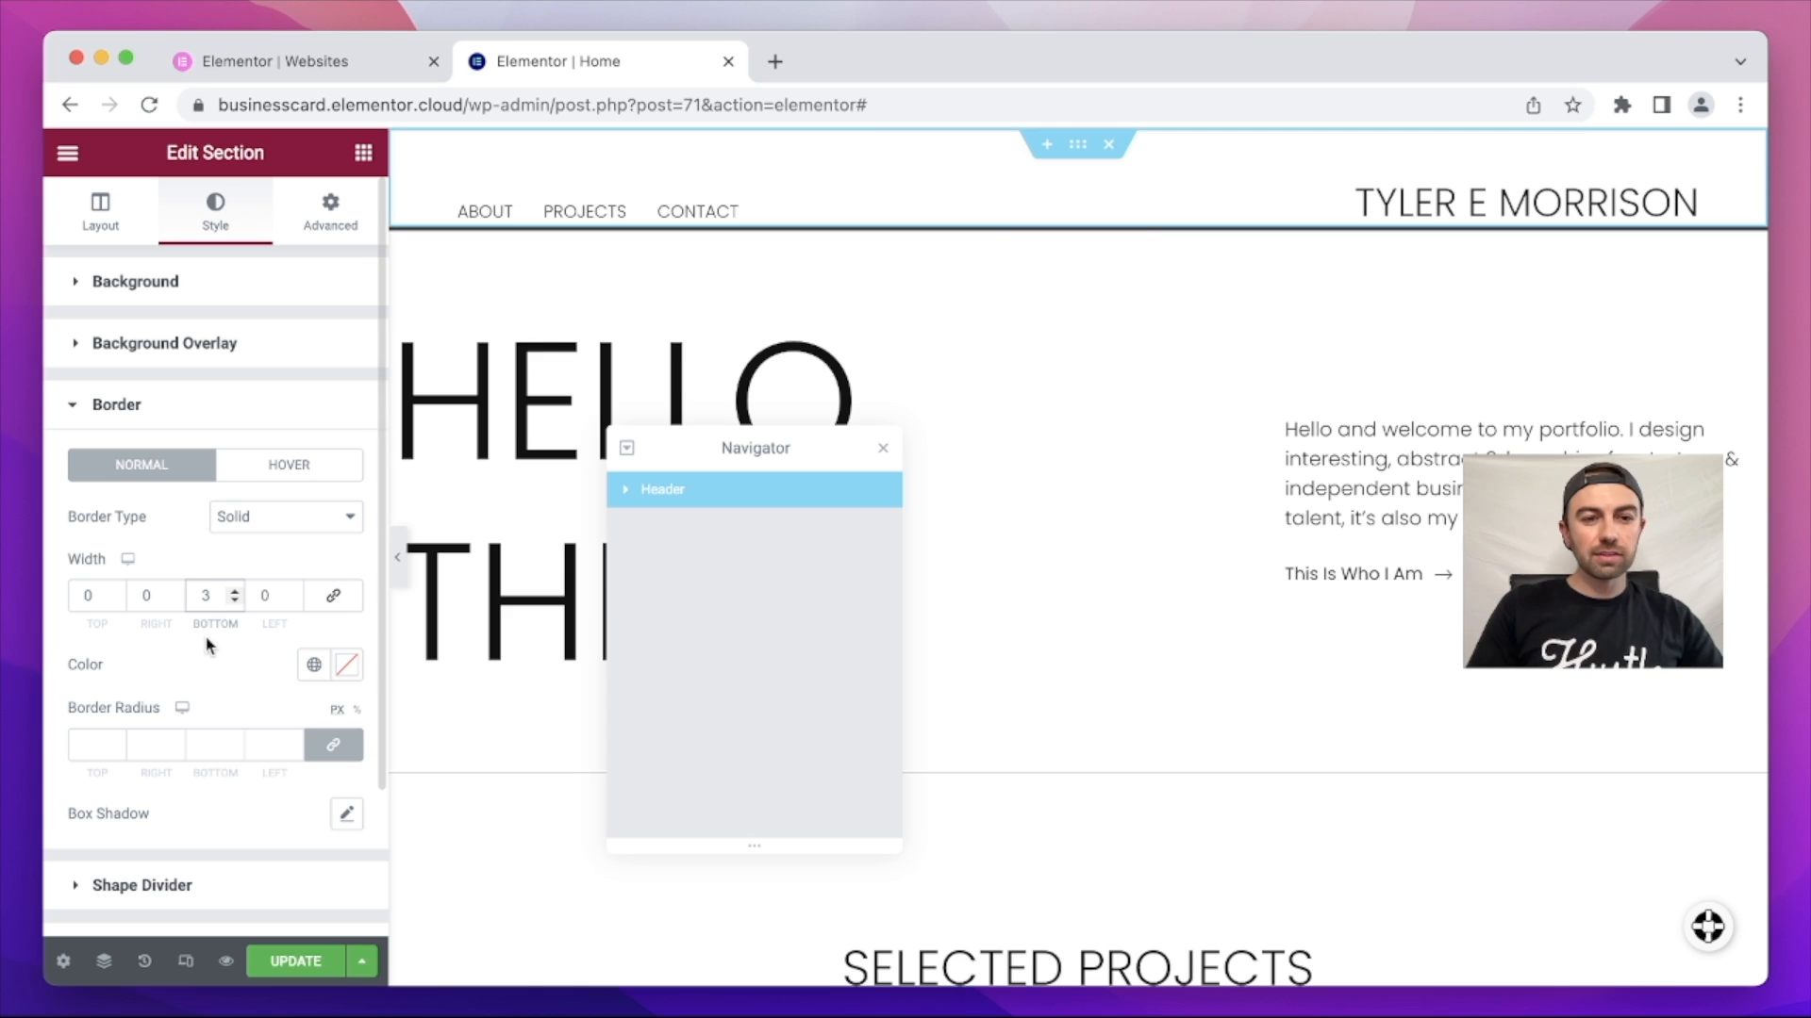
key(BackSpace)
text(2)
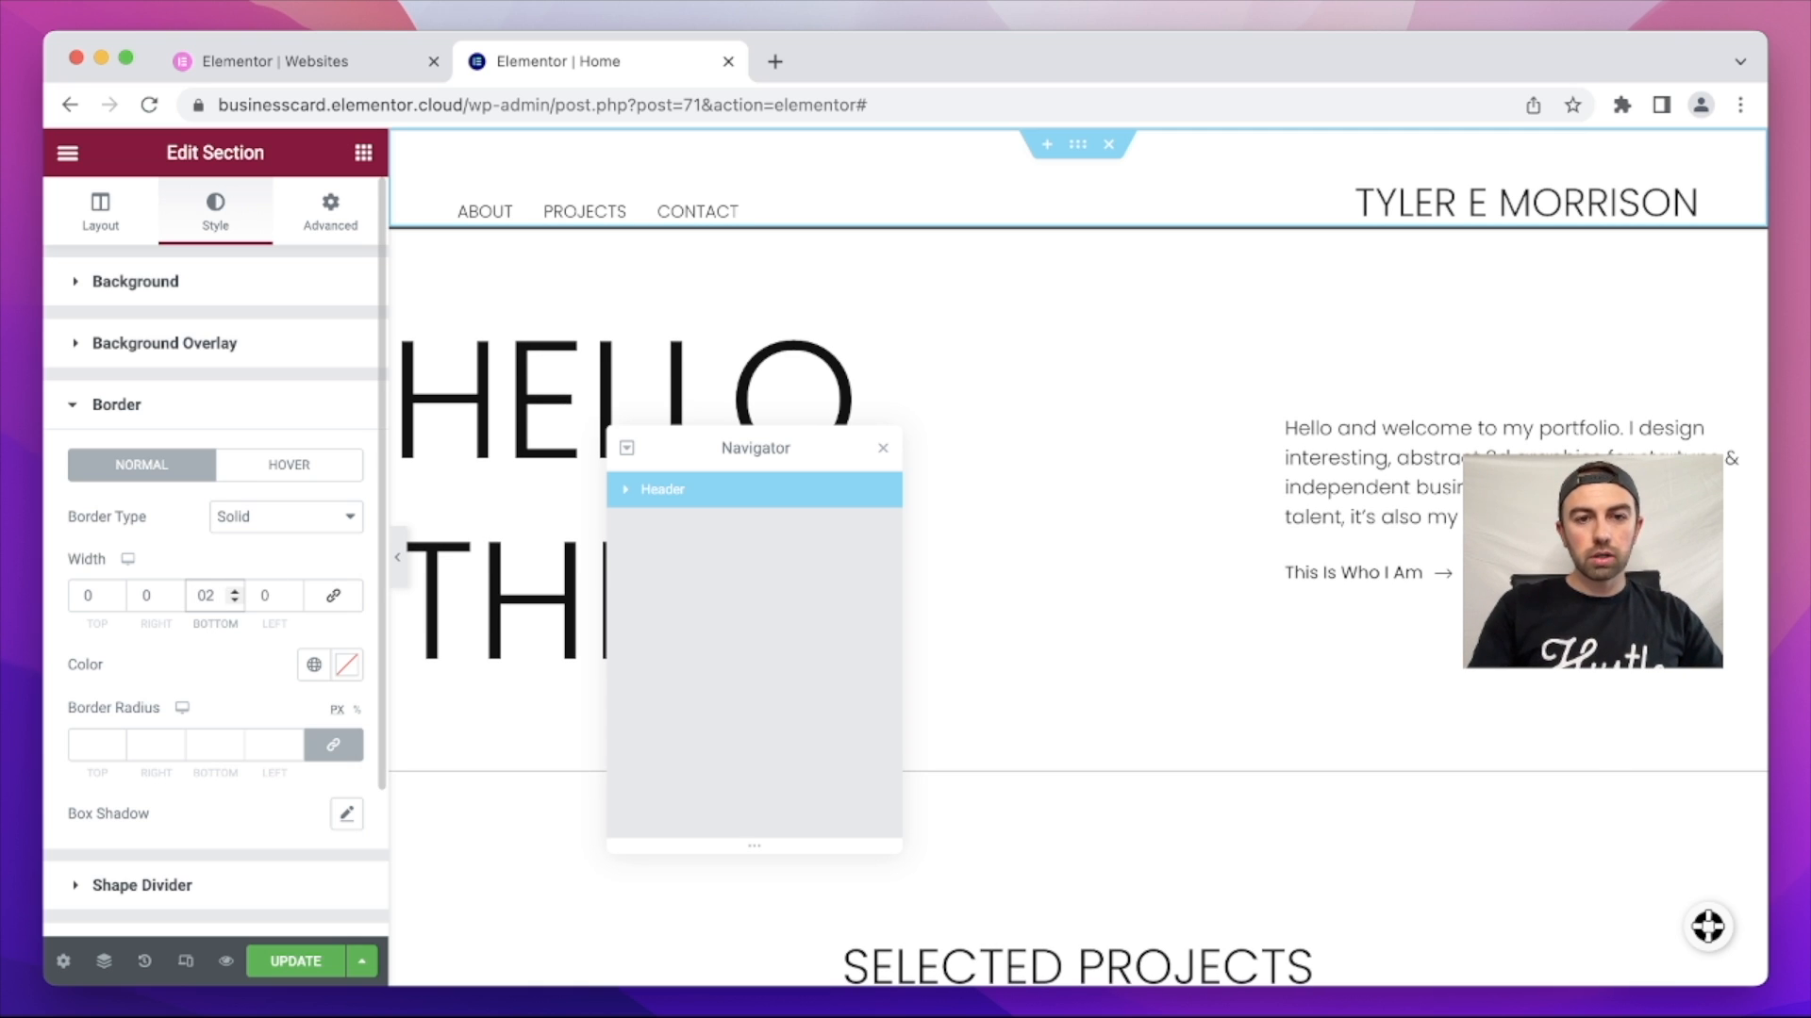
key(BackSpace)
text(1)
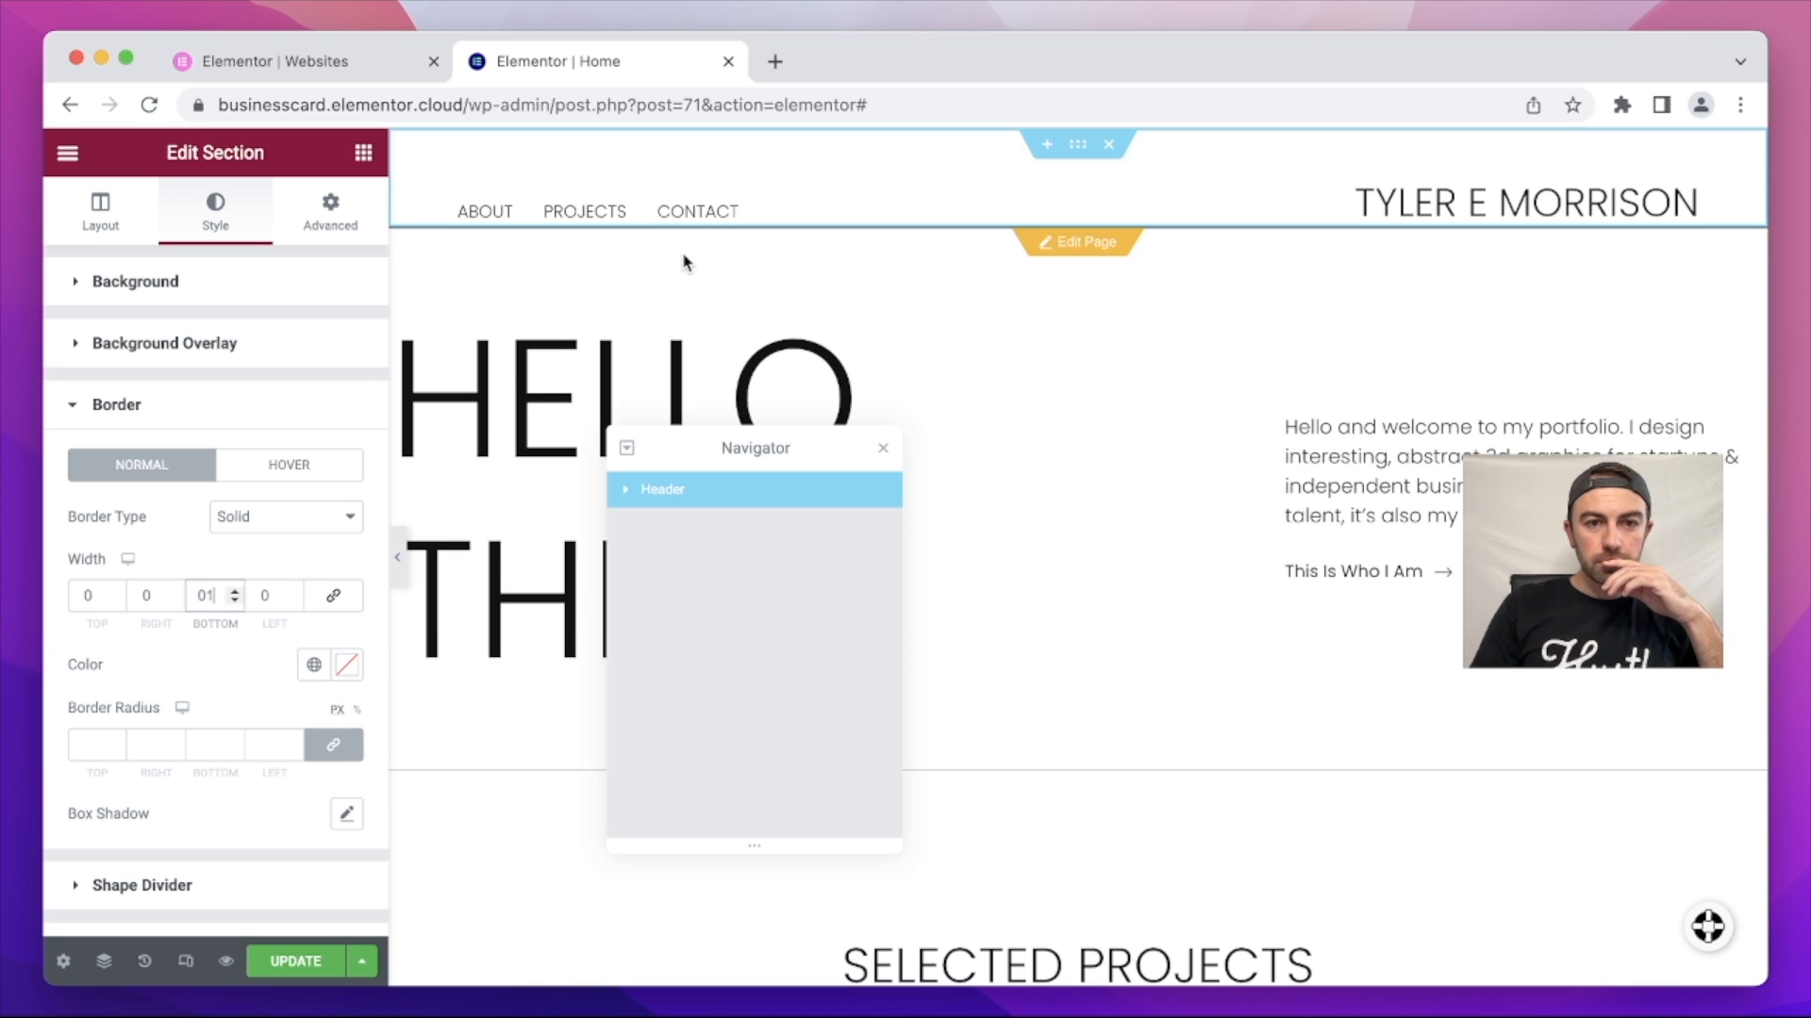
click(295, 961)
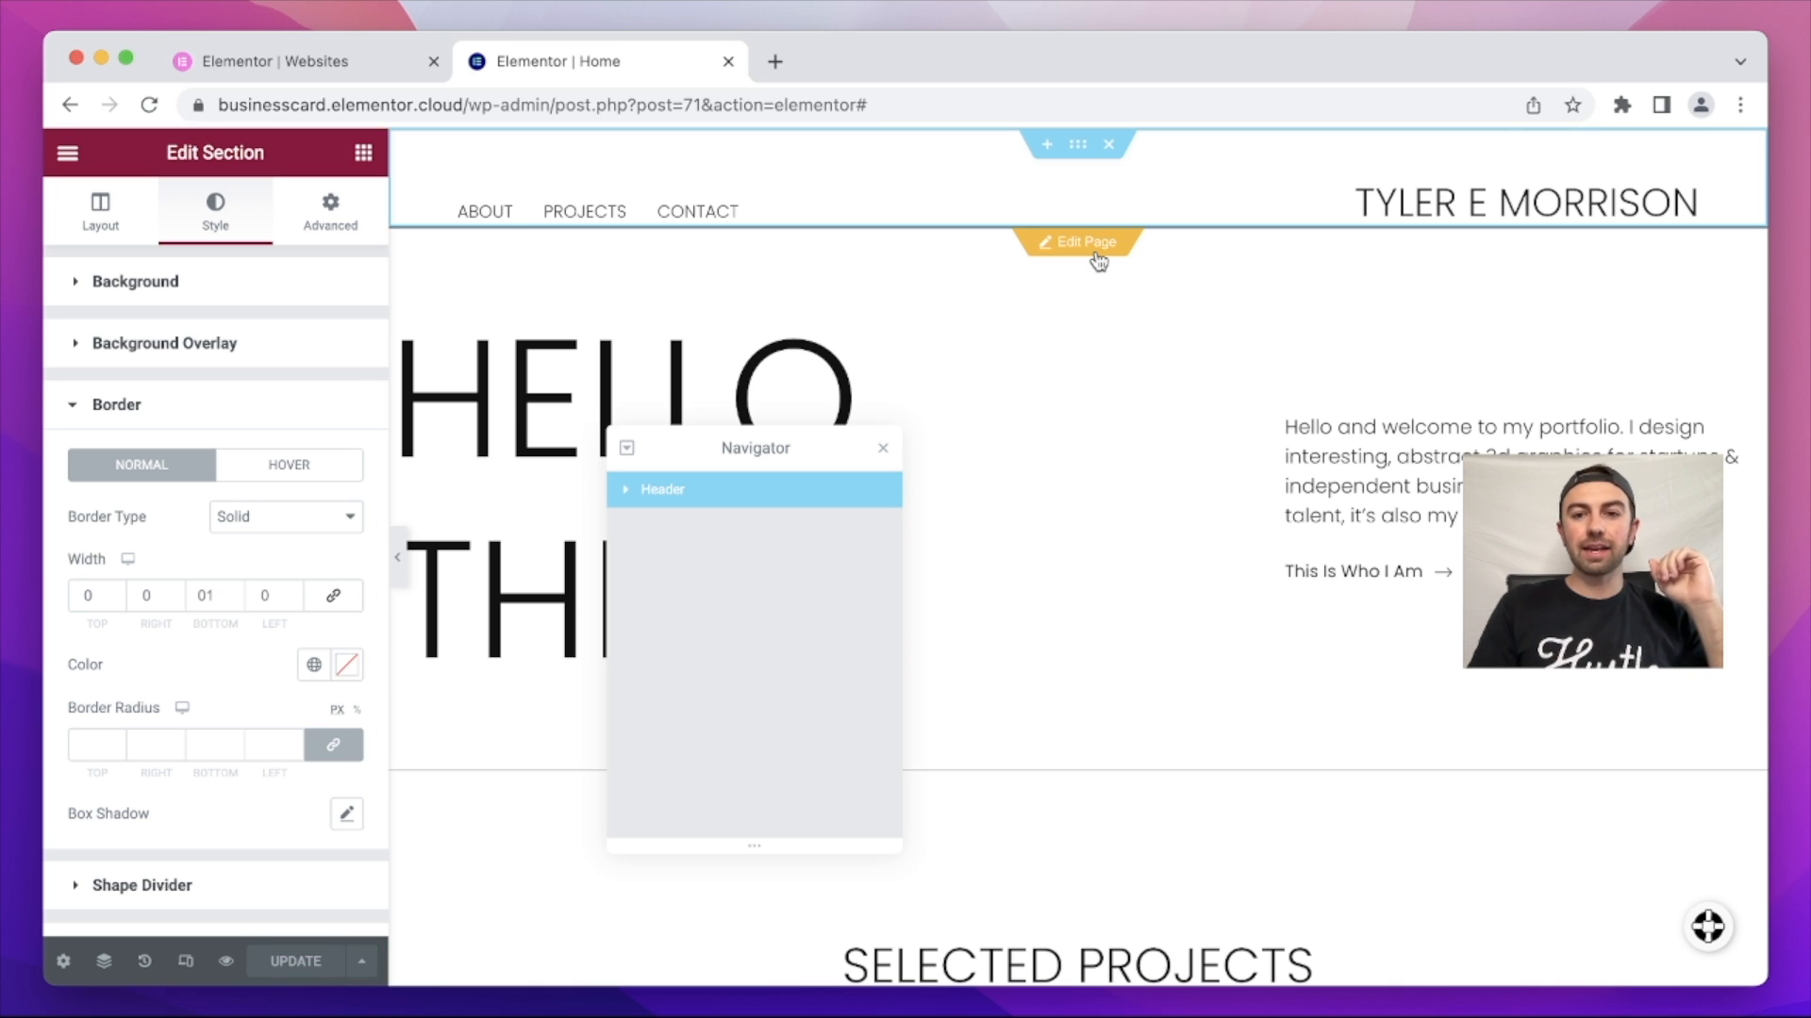
click(1089, 245)
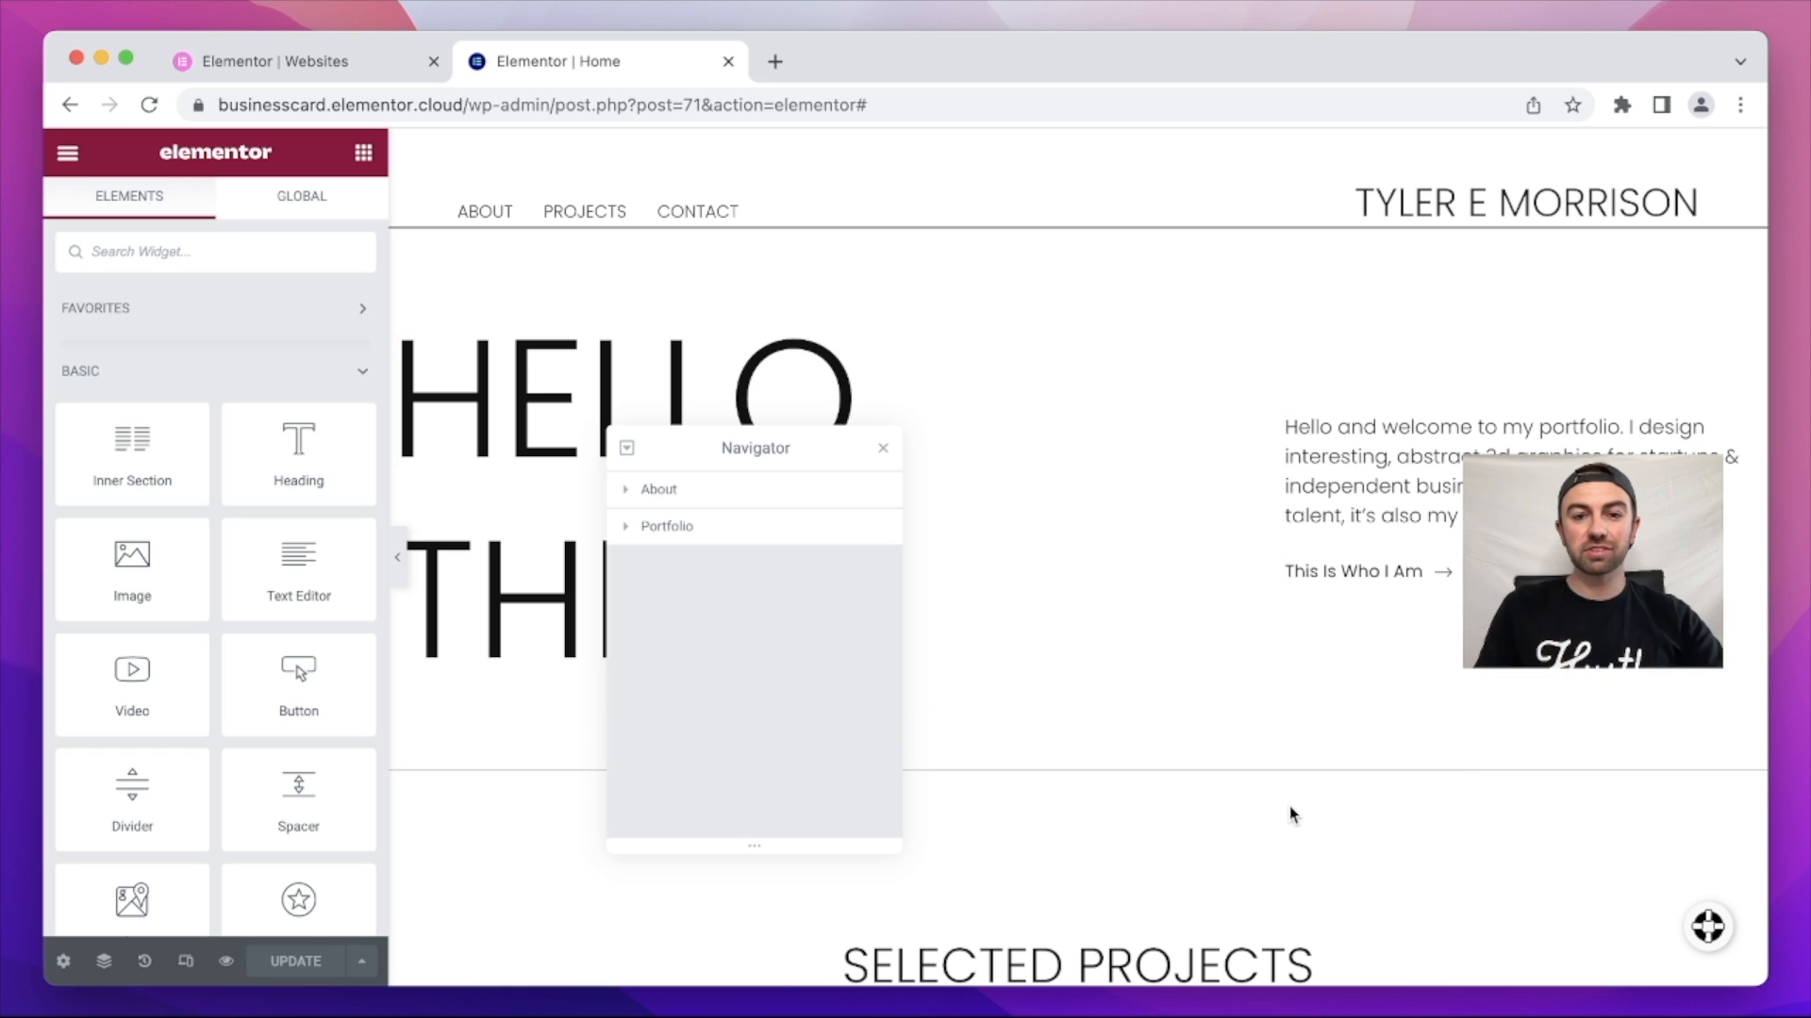
Step: Delete THERE so the heading reads HELLO, then save and reload the editor
scroll(1287, 400, down, 3)
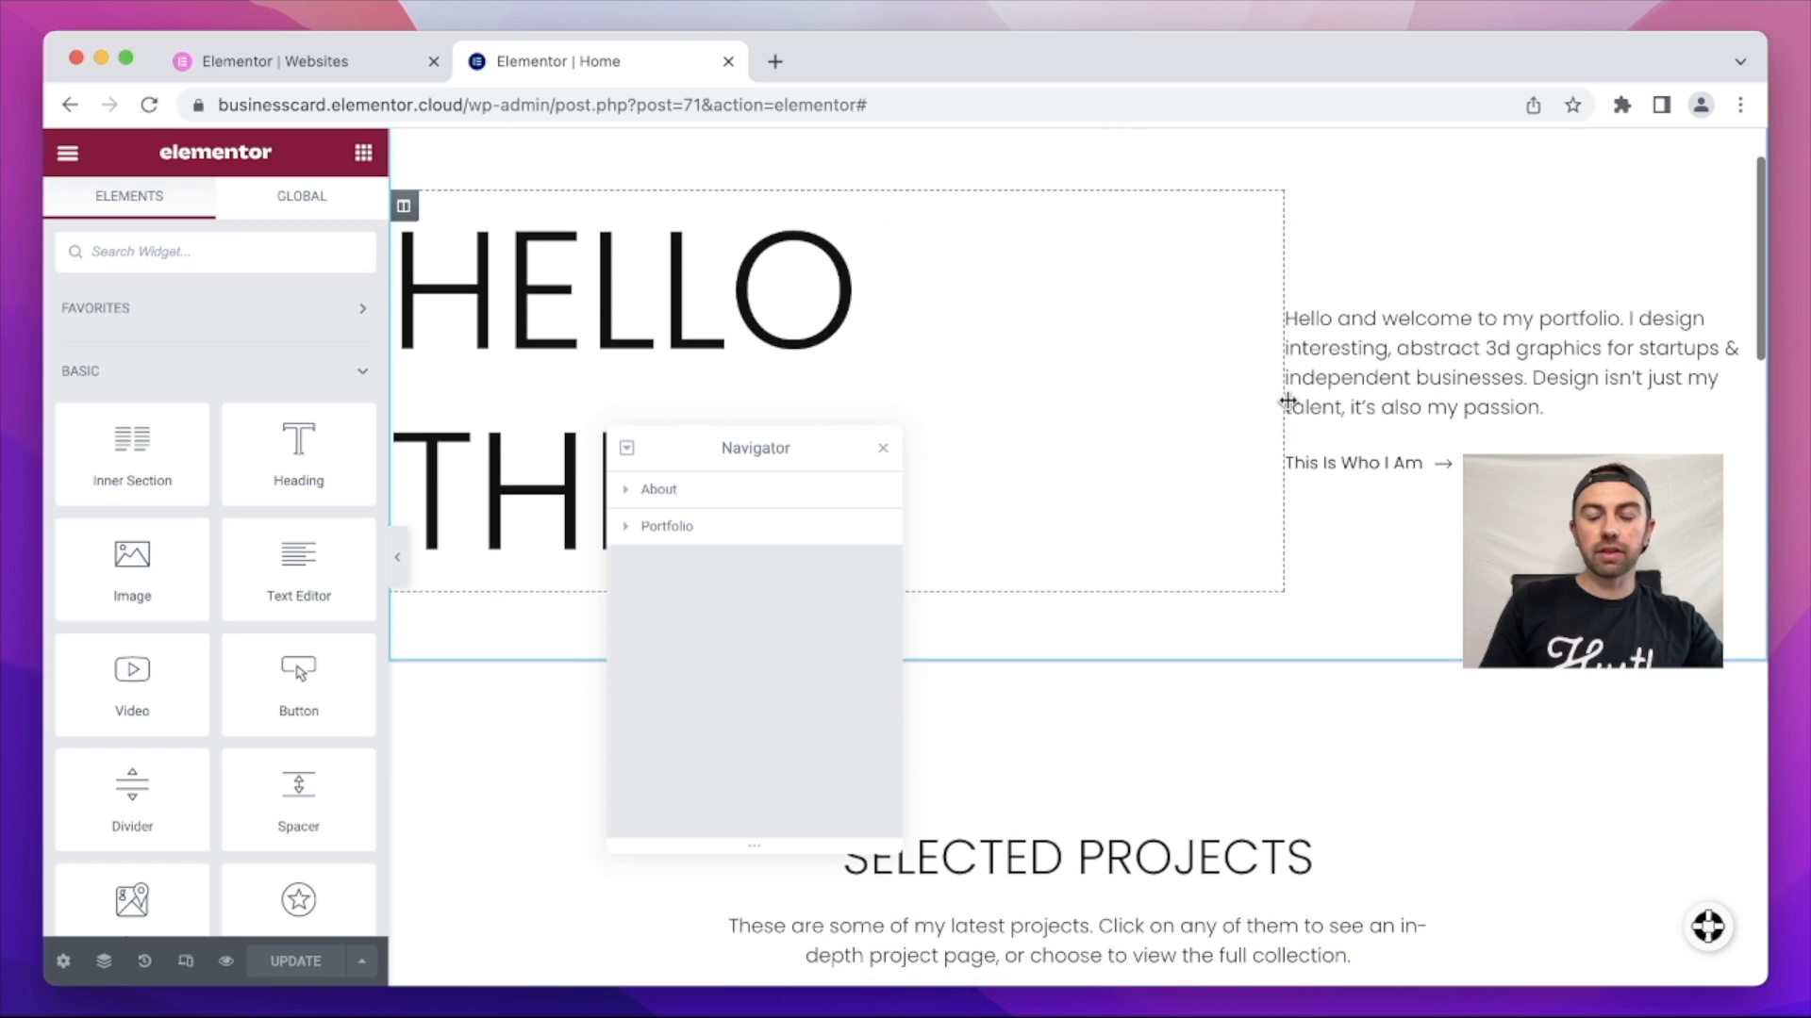
scroll(1287, 401, up, 2)
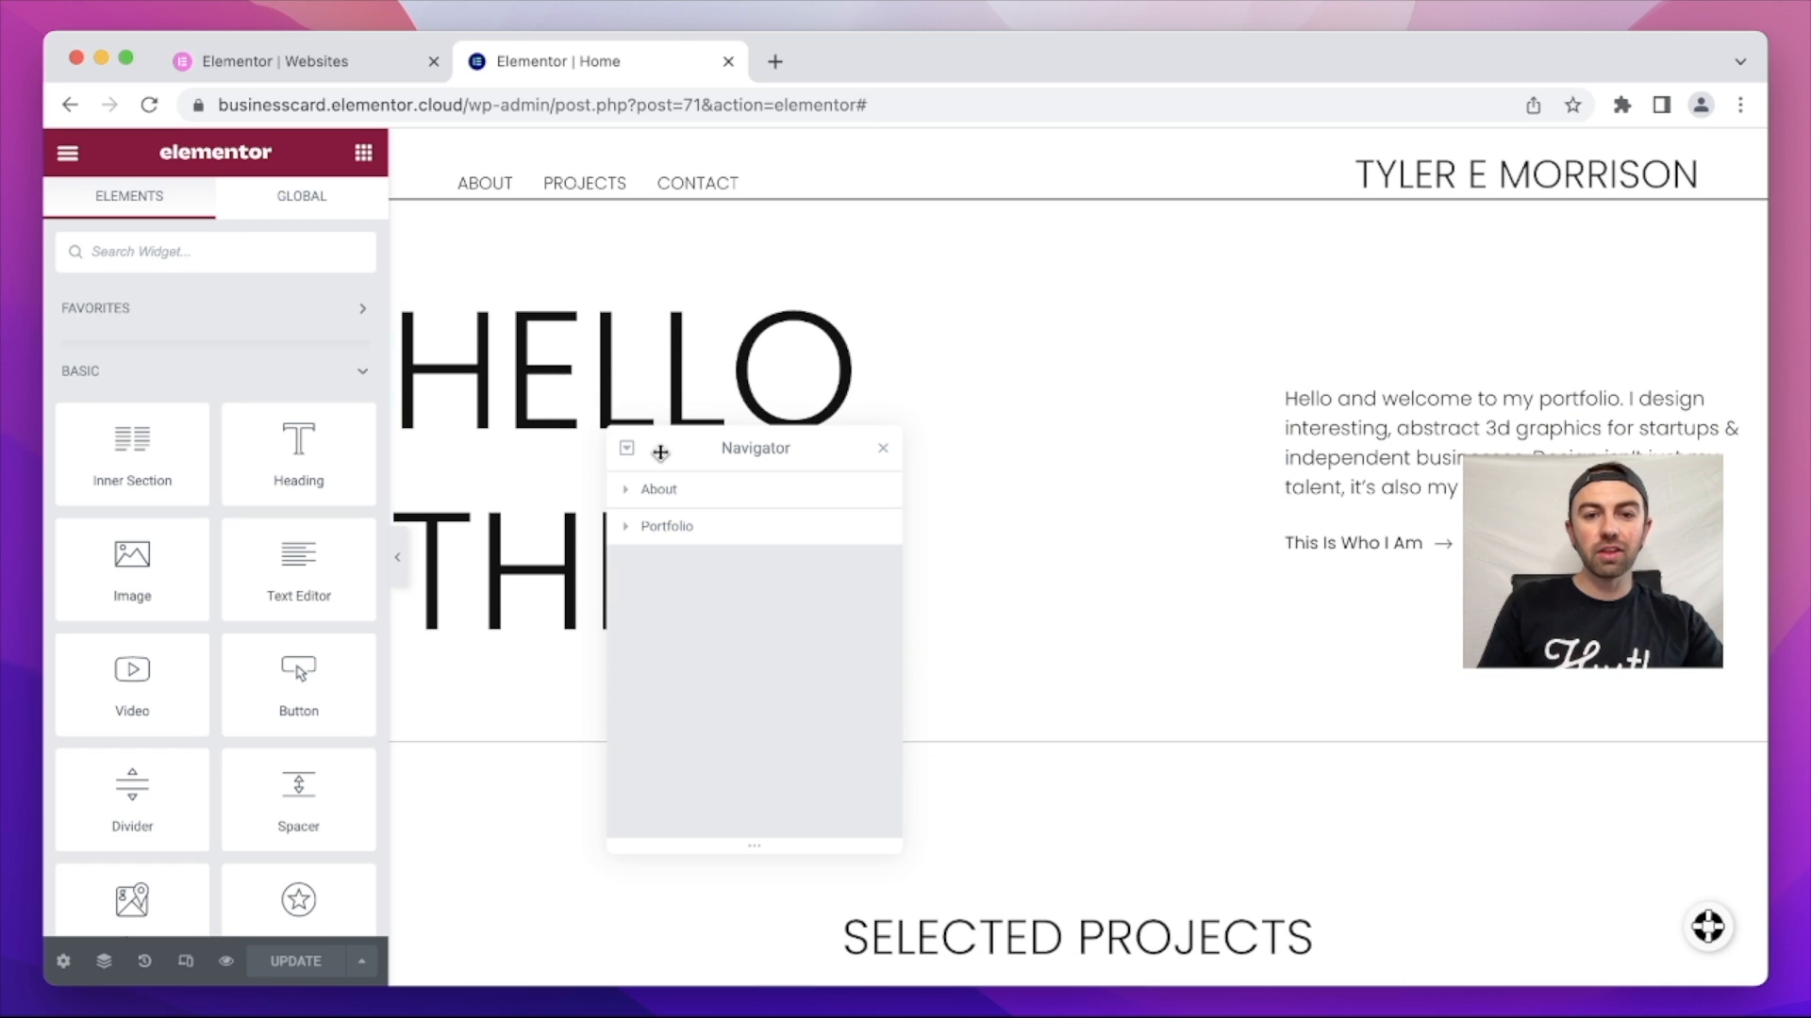
scroll(672, 343, down, 3)
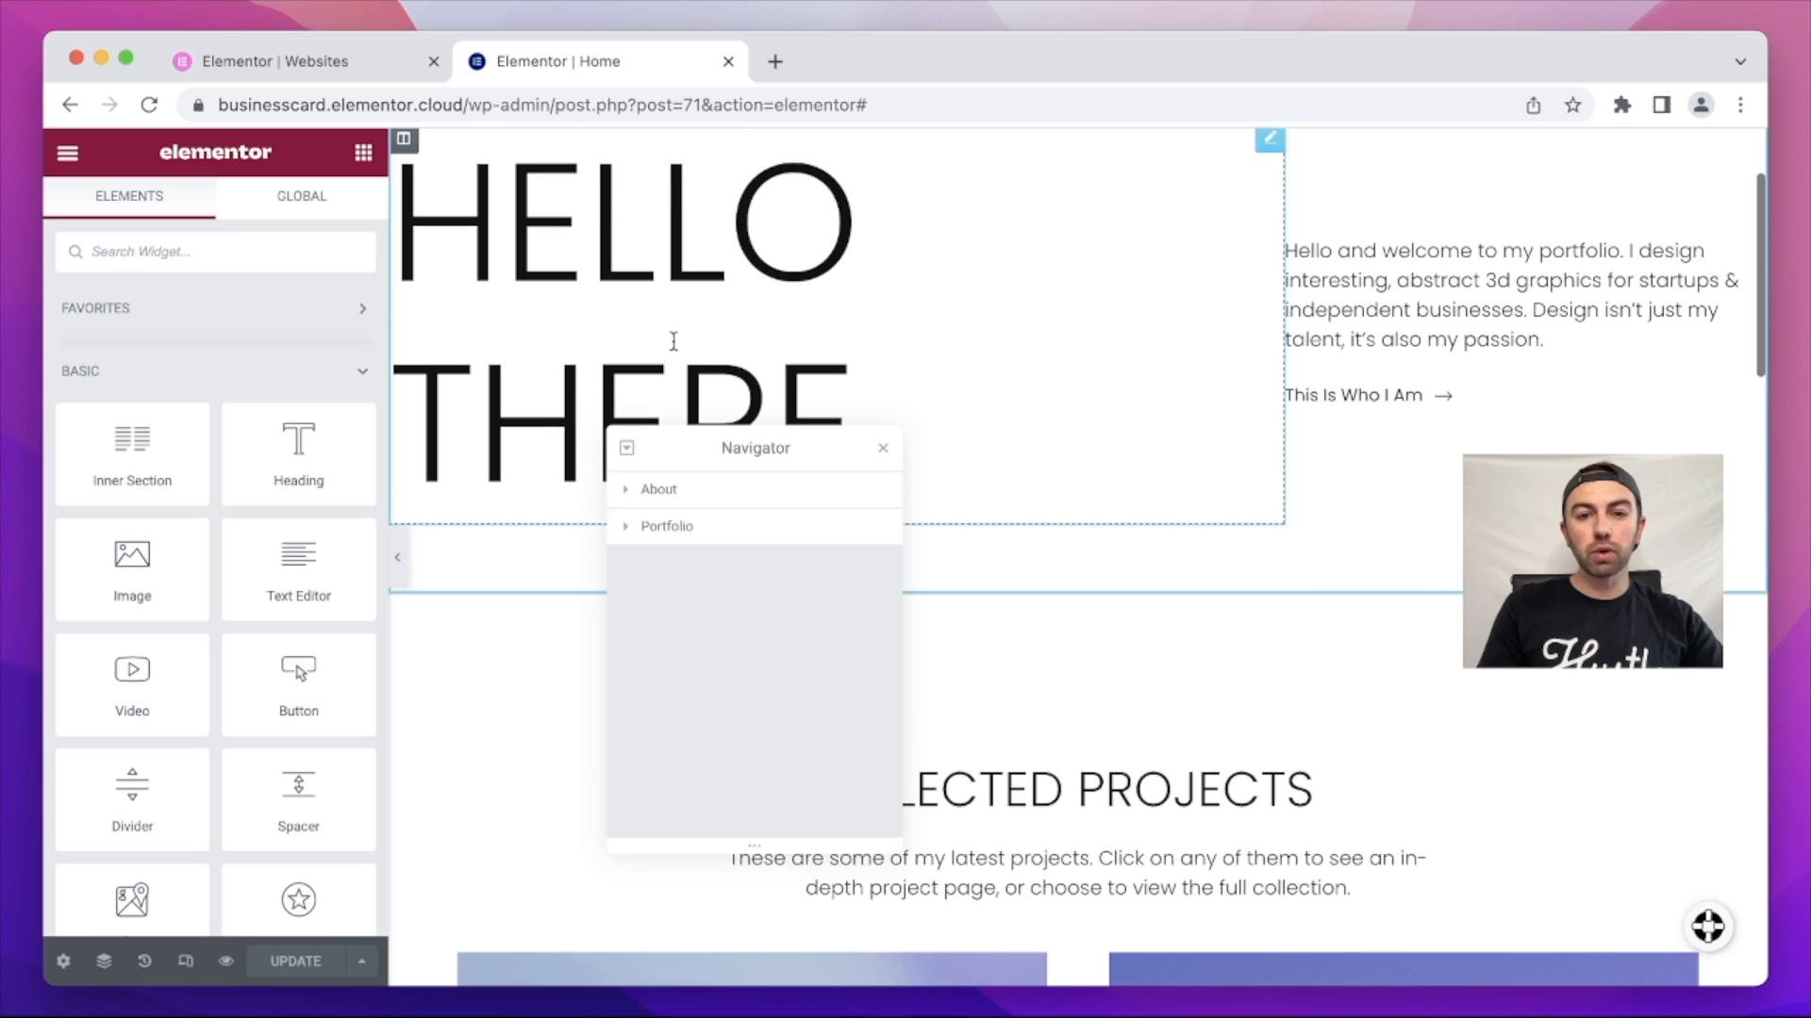
scroll(673, 341, up, 1)
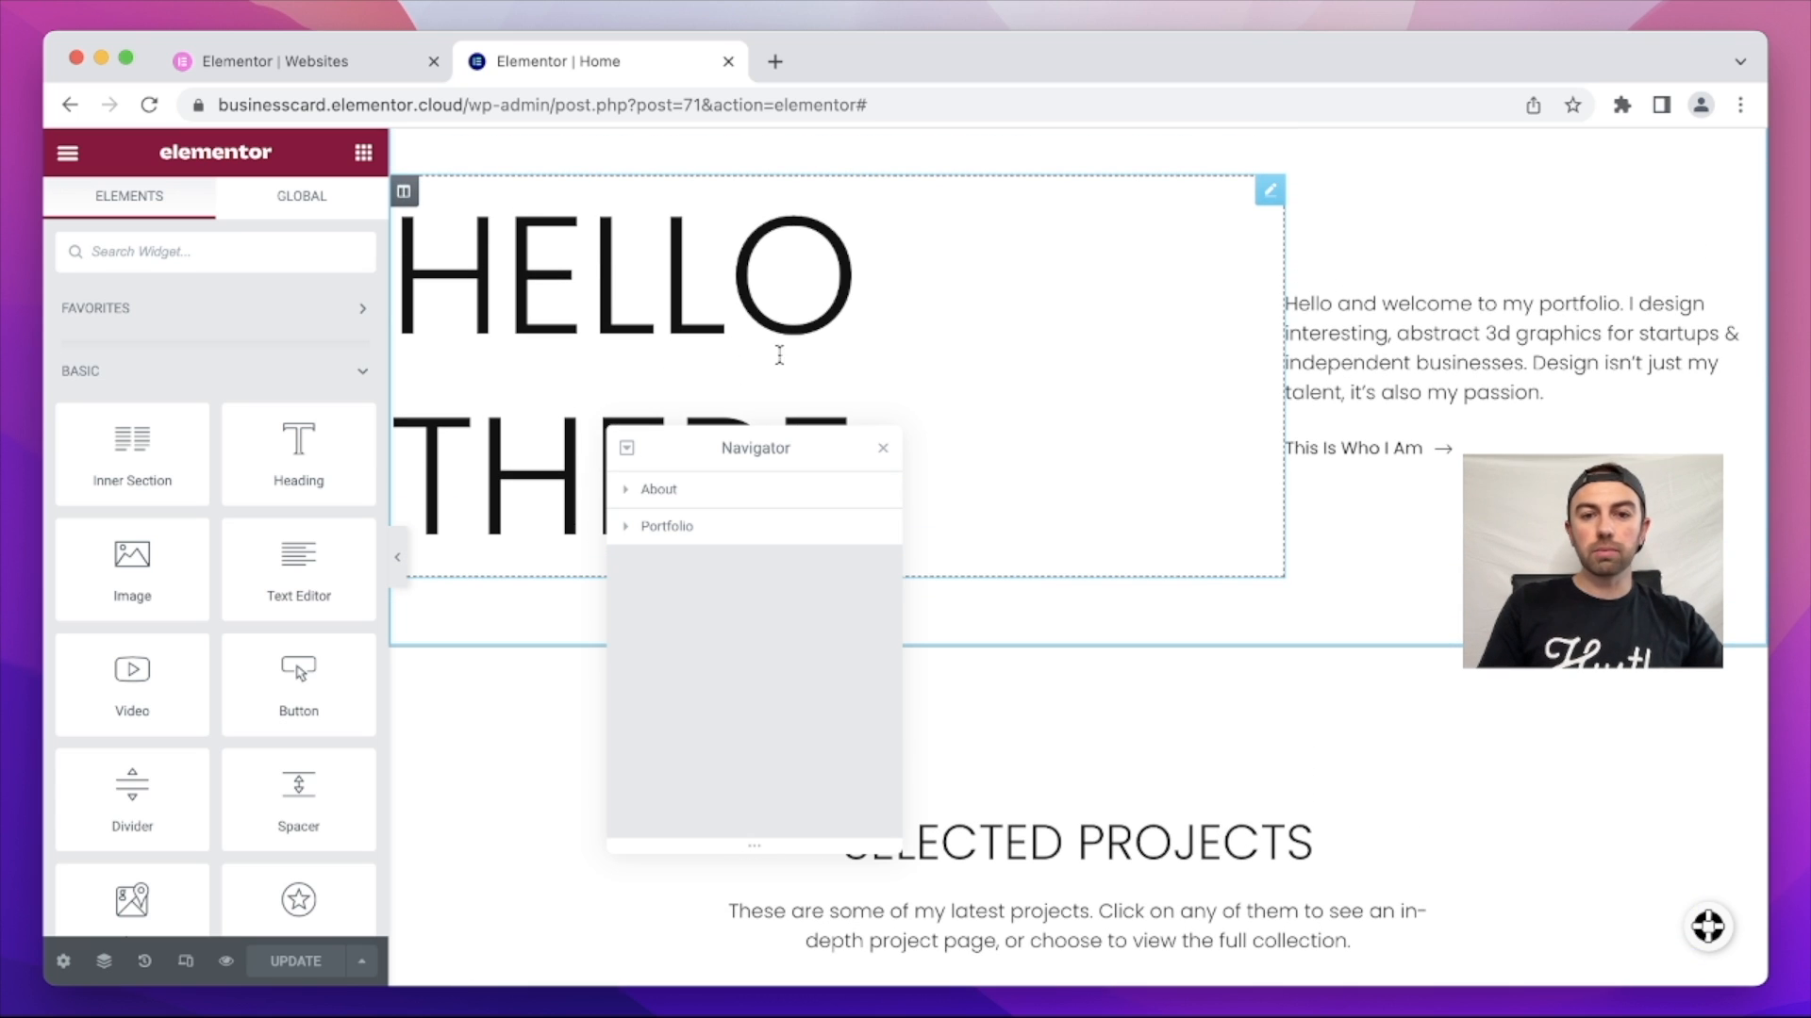
scroll(974, 392, up, 1)
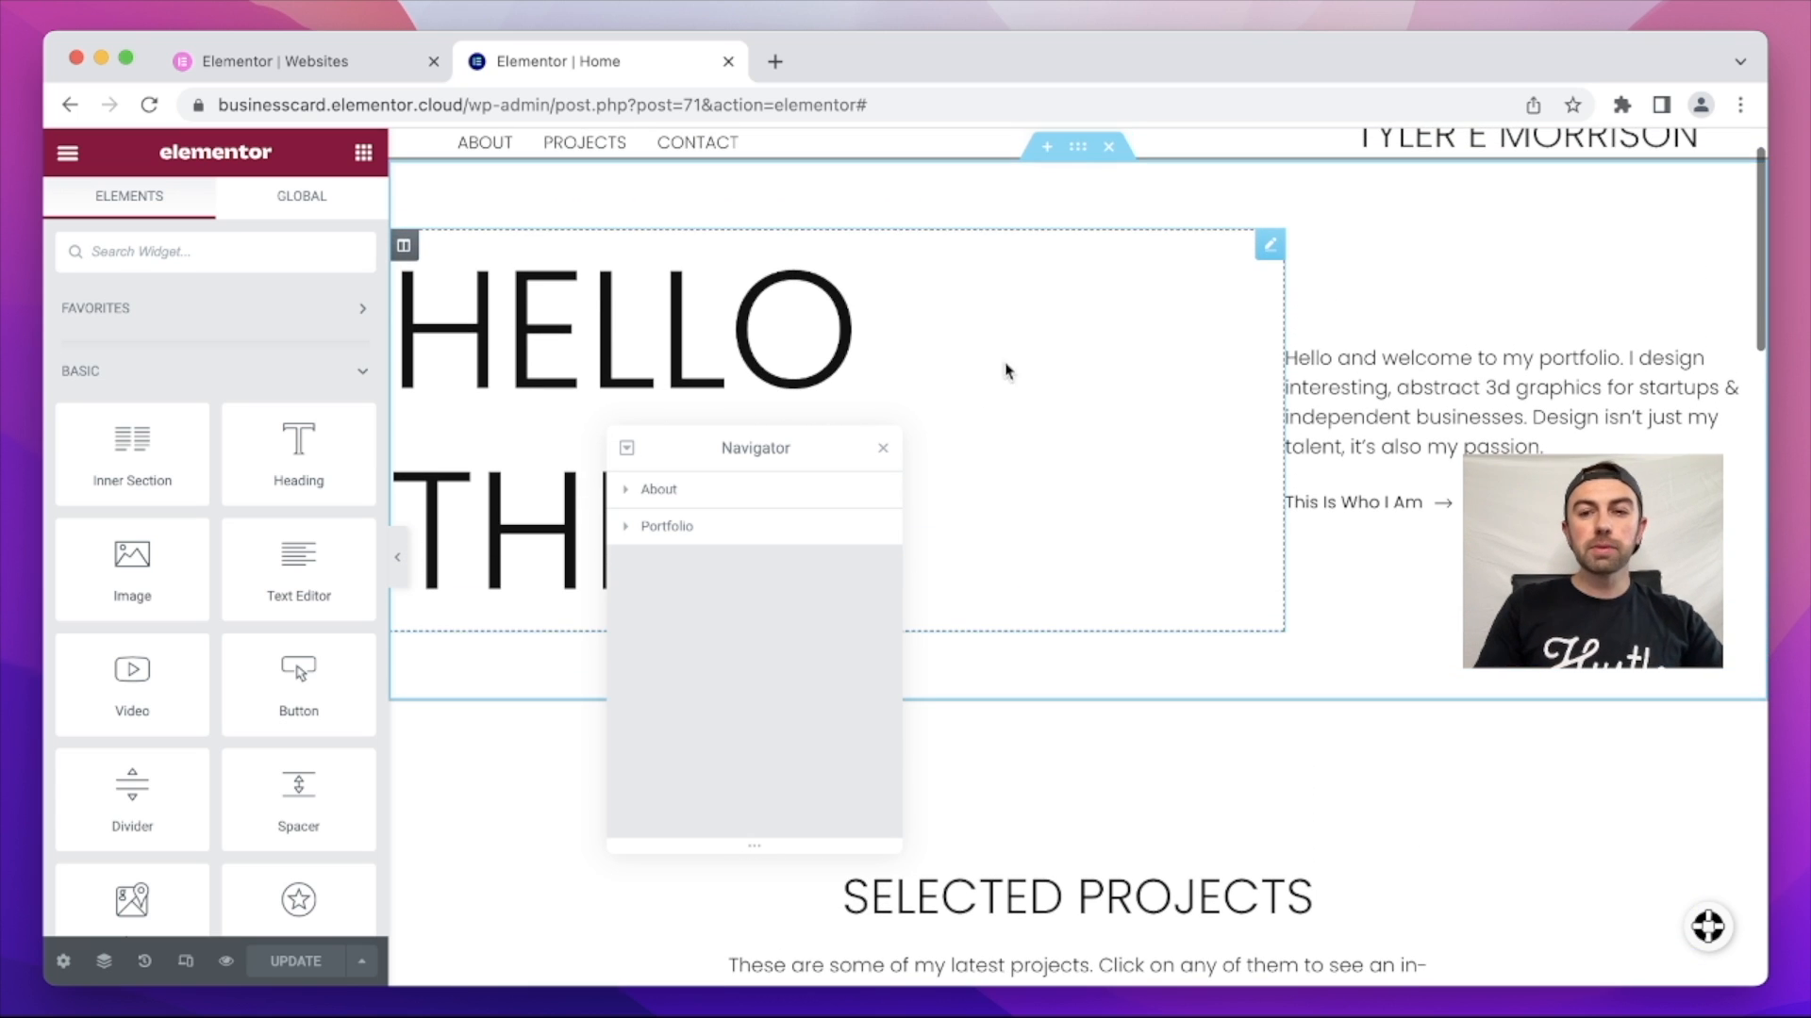
click(949, 490)
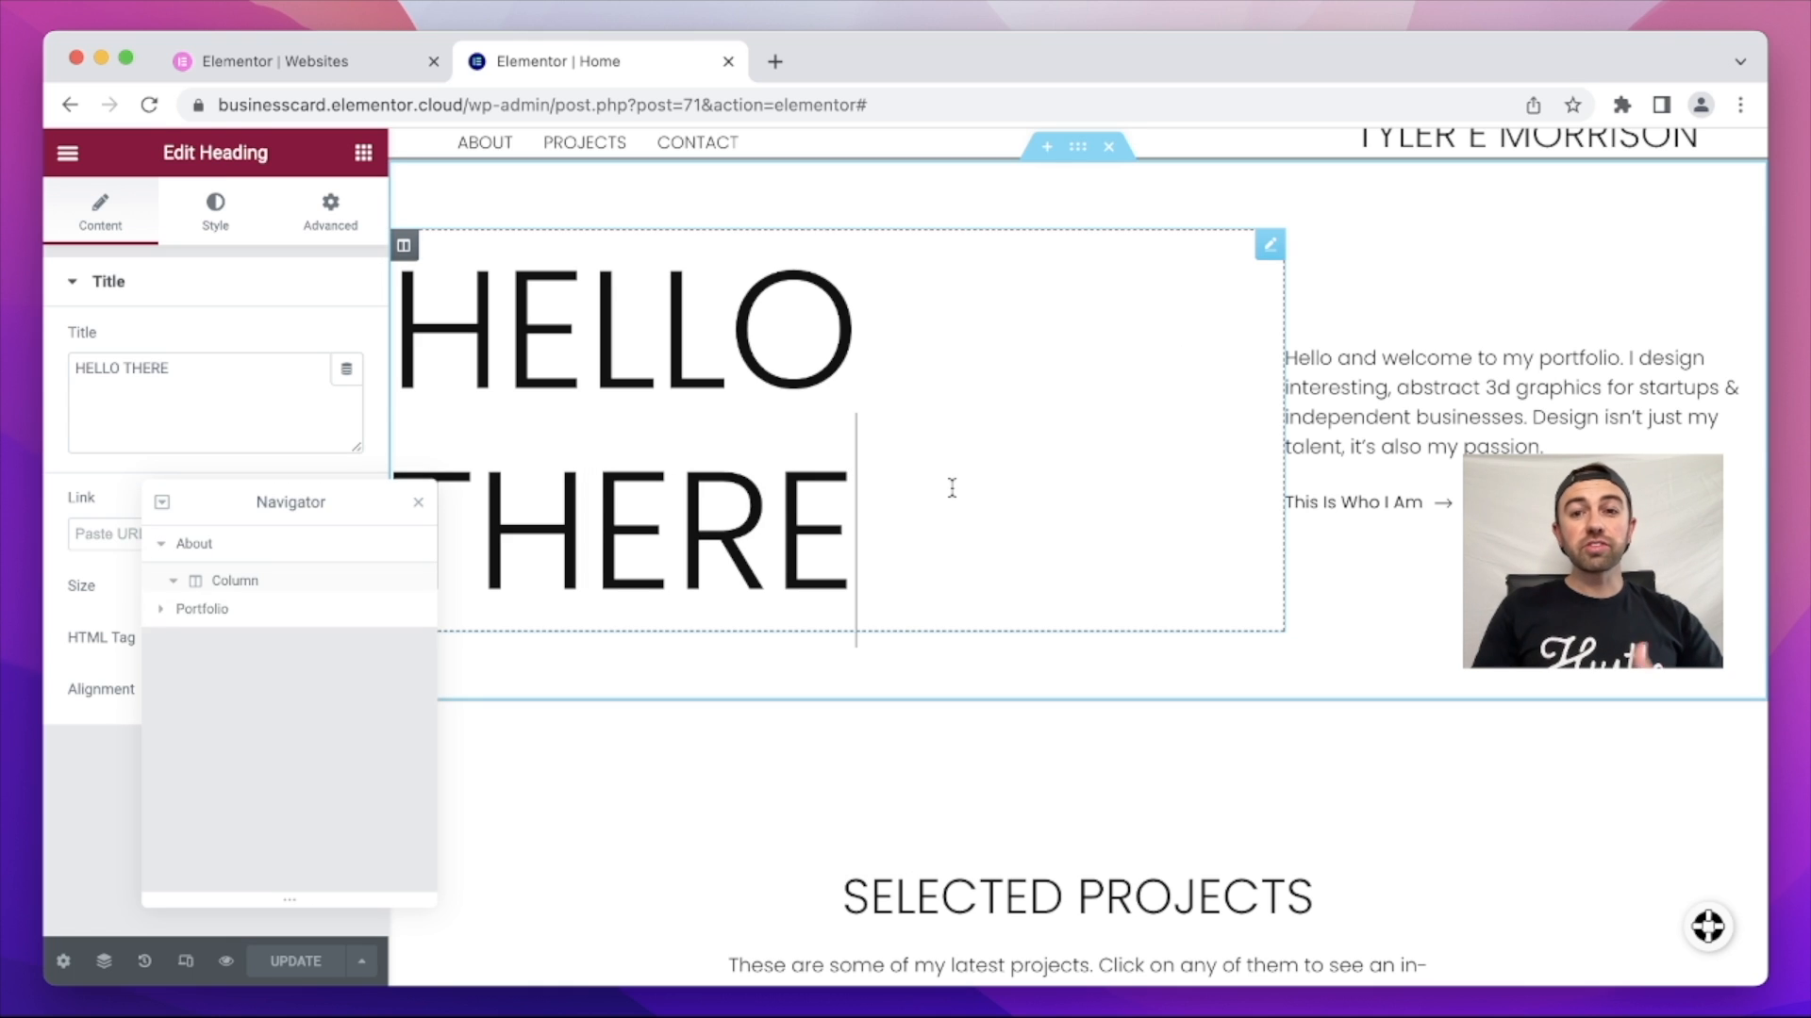
drag(925, 491, 408, 474)
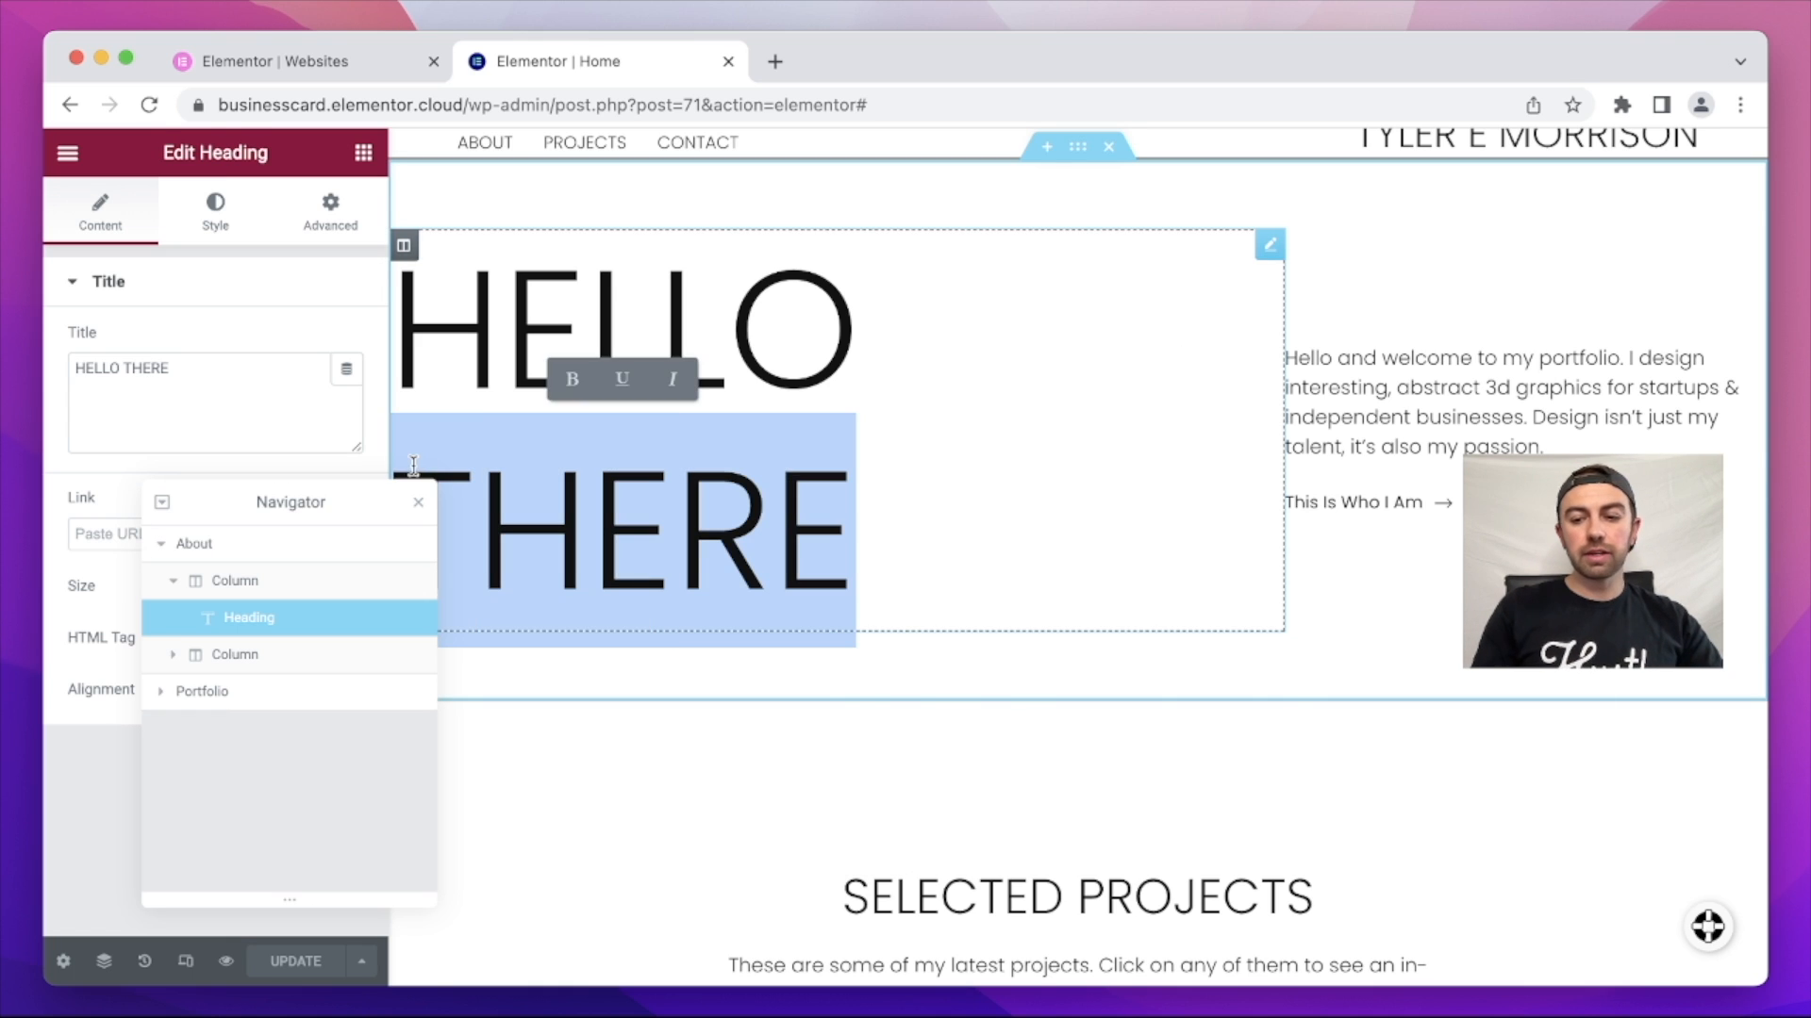
key(BackSpace)
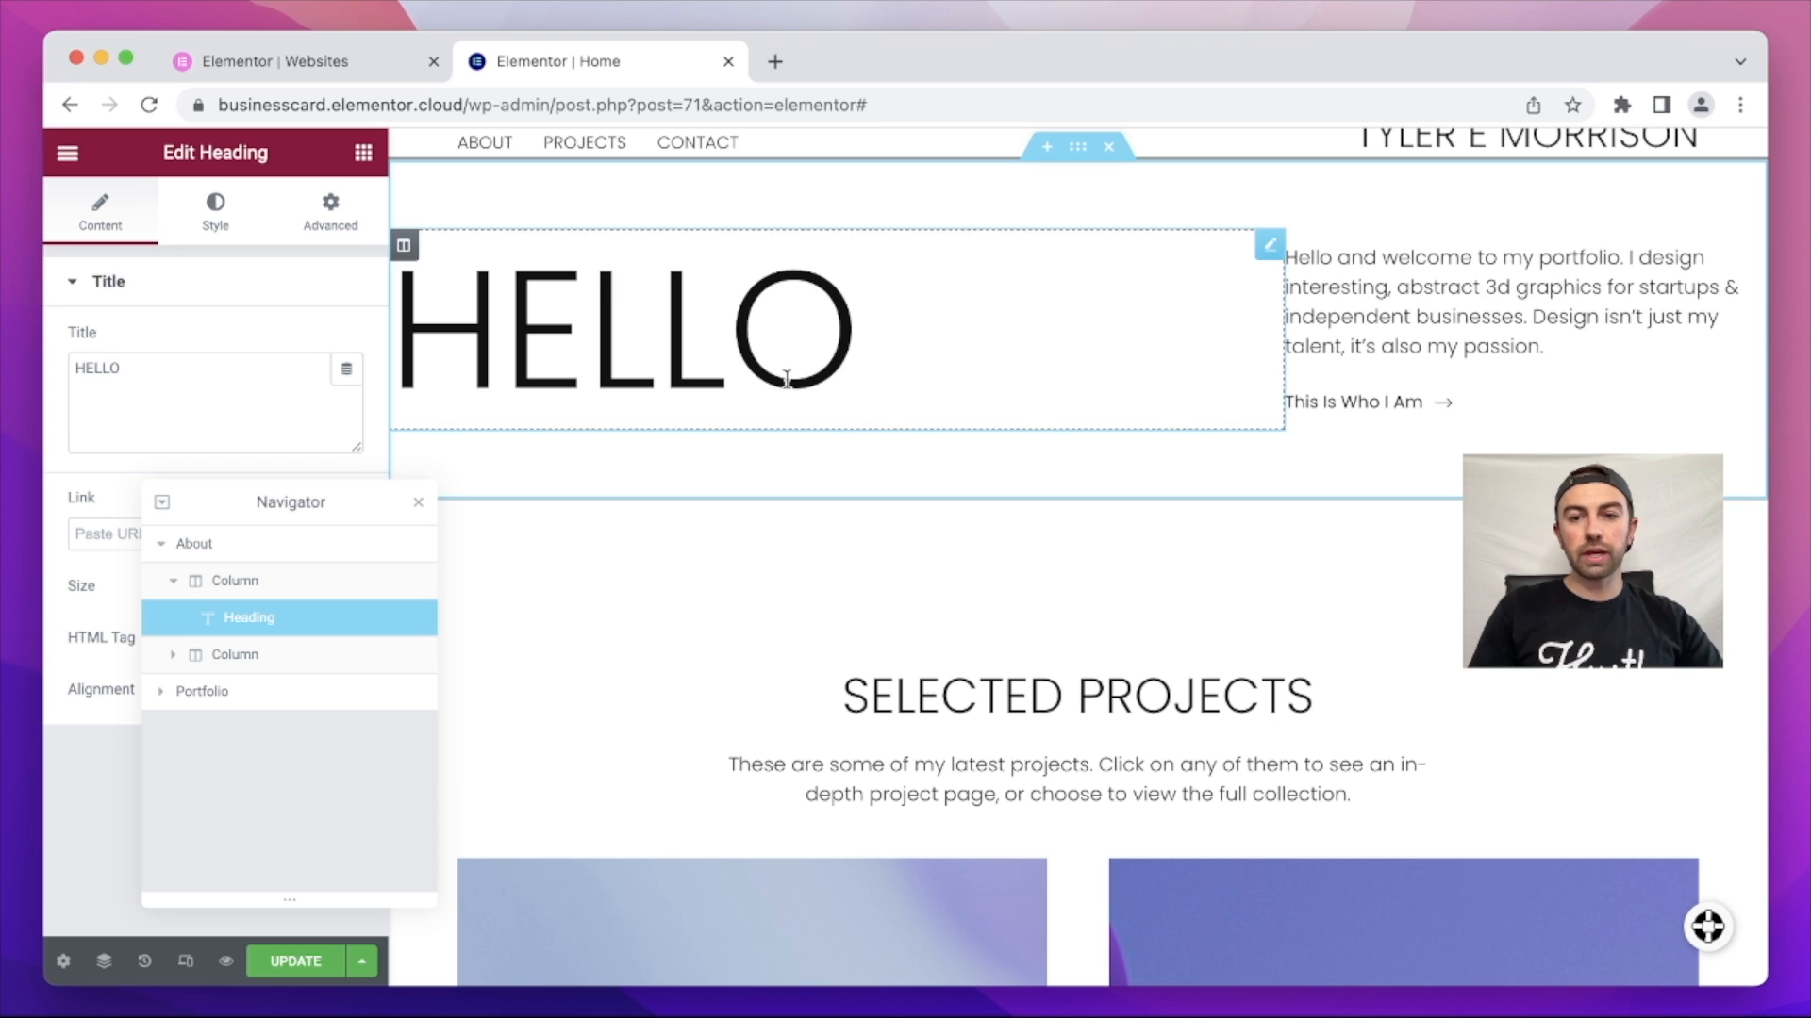
click(295, 960)
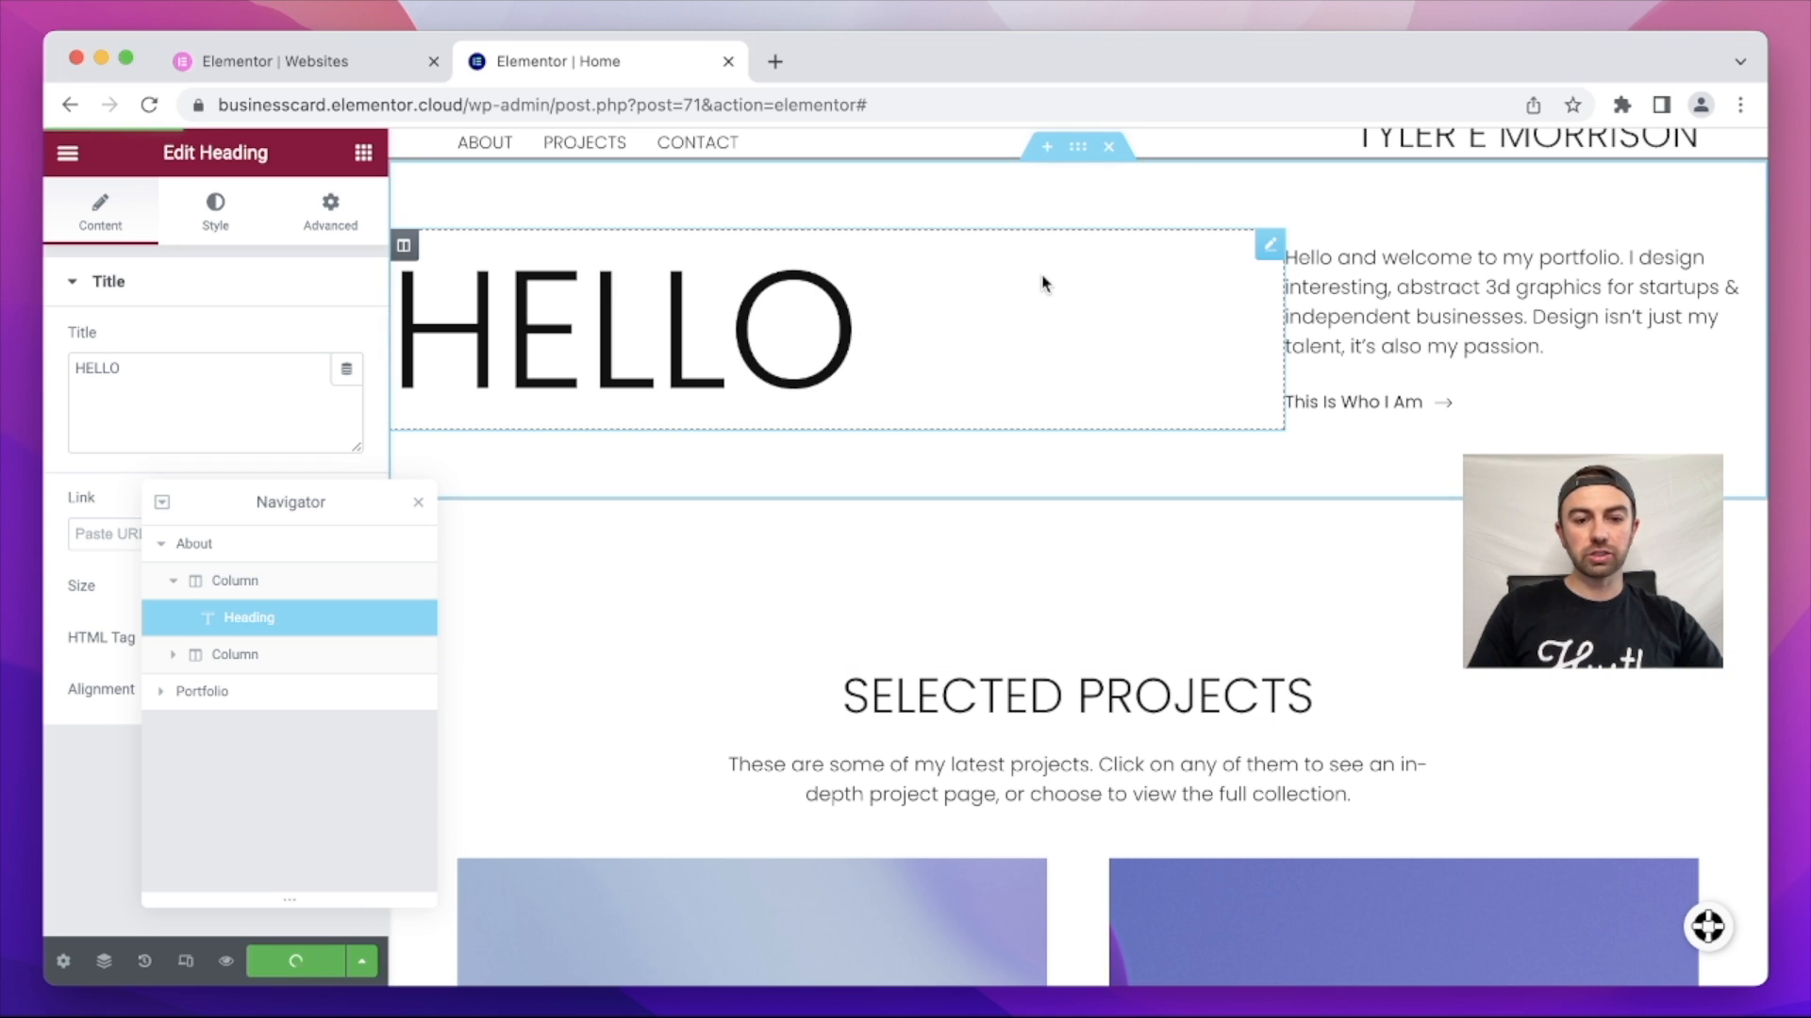
click(148, 107)
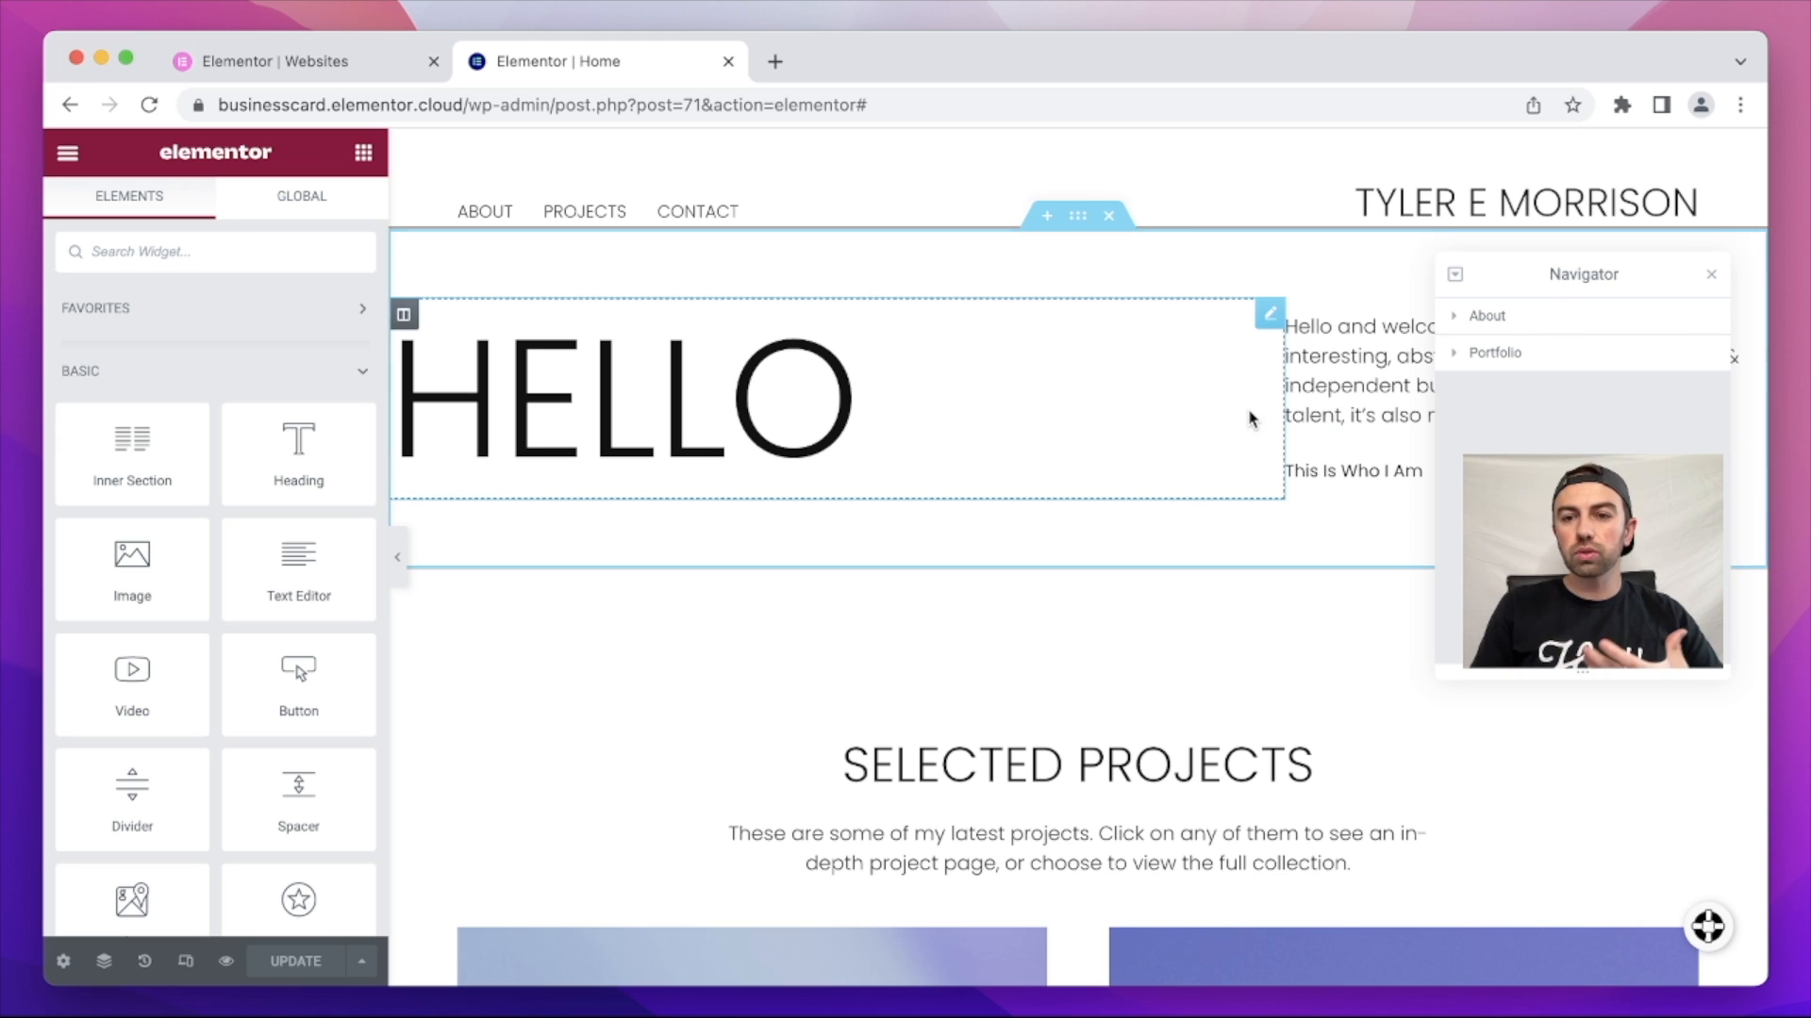
Step: Duplicate the HELLO column, narrow the copy to about 24% width, and delete its copied heading
drag(1642, 274, 400, 569)
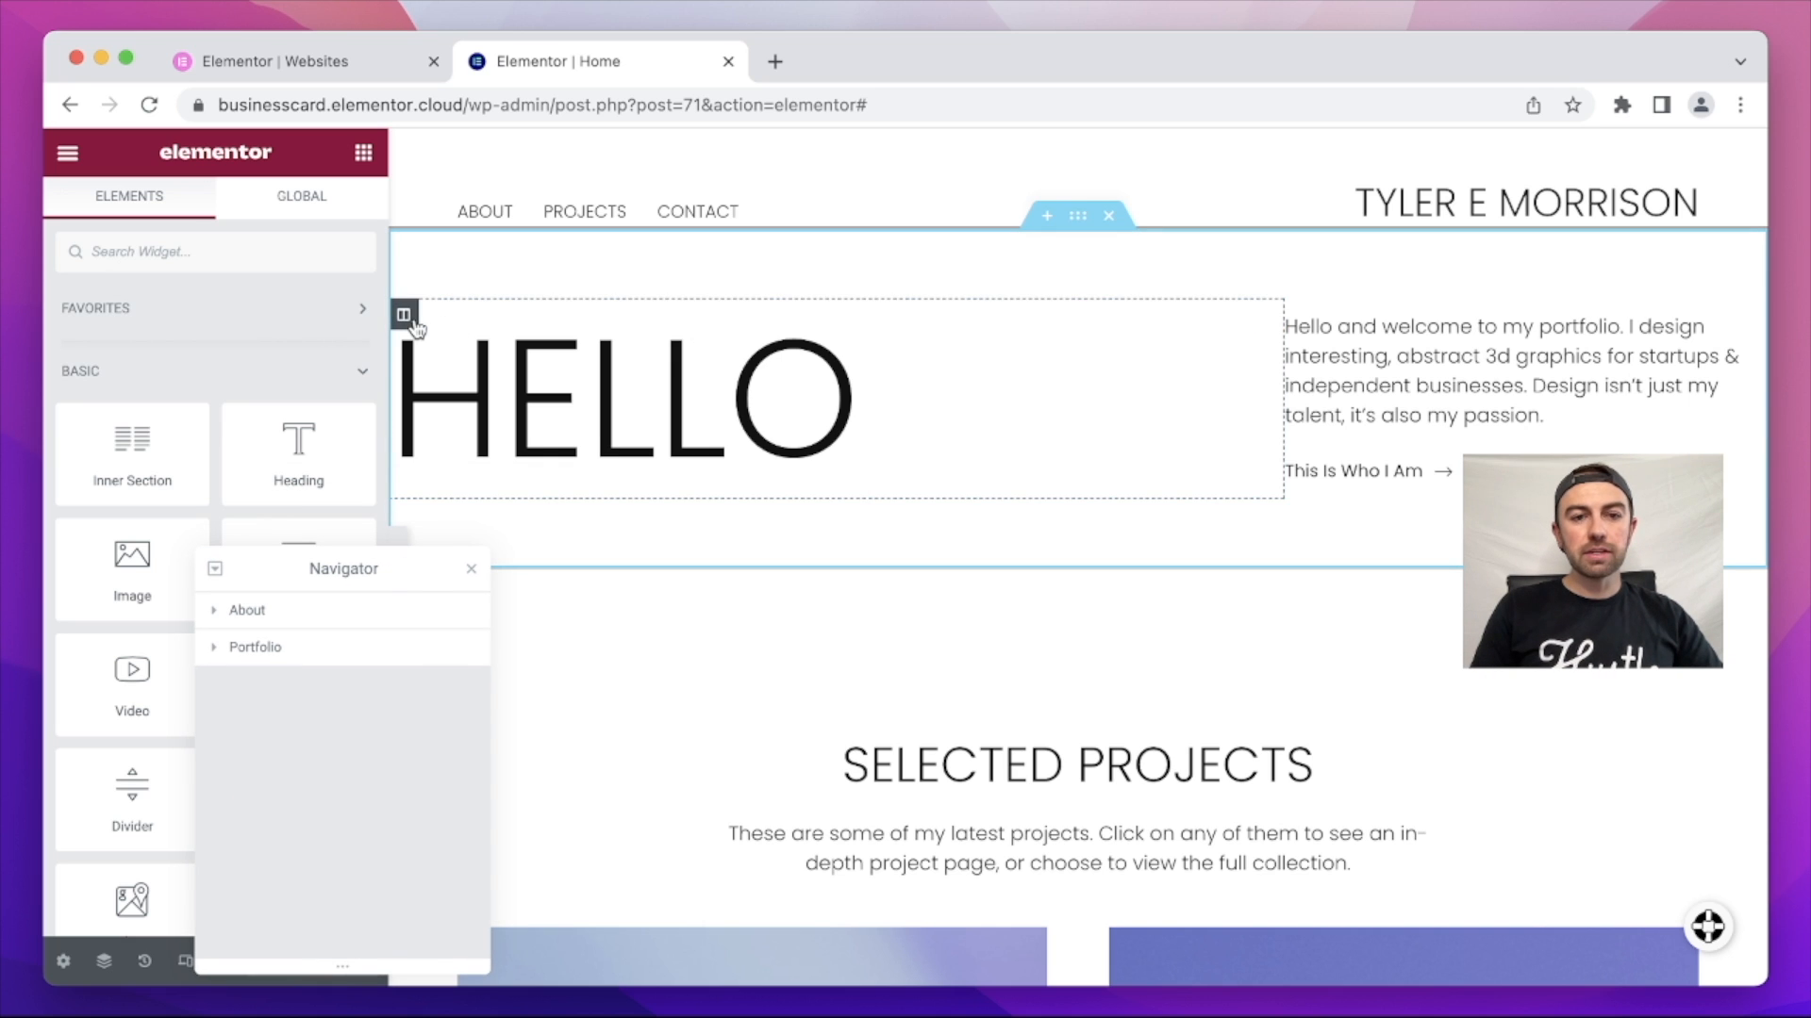
right_click(417, 323)
click(474, 378)
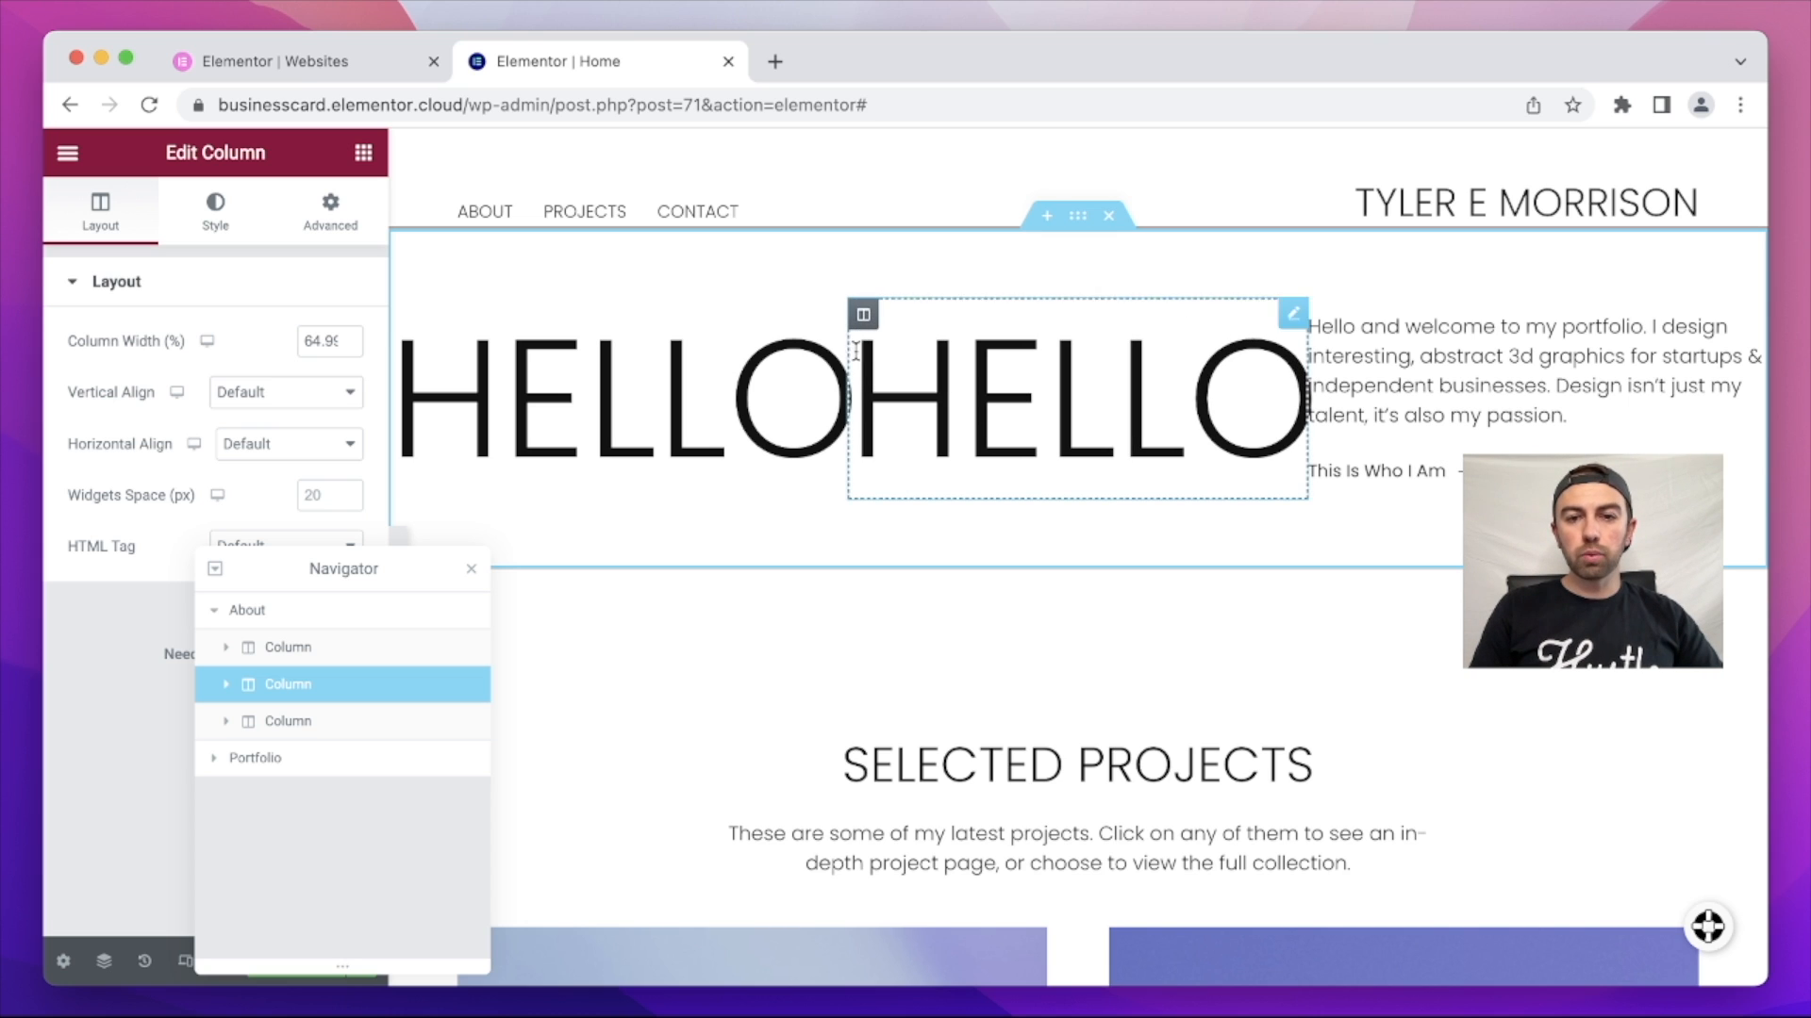
drag(848, 347, 1008, 356)
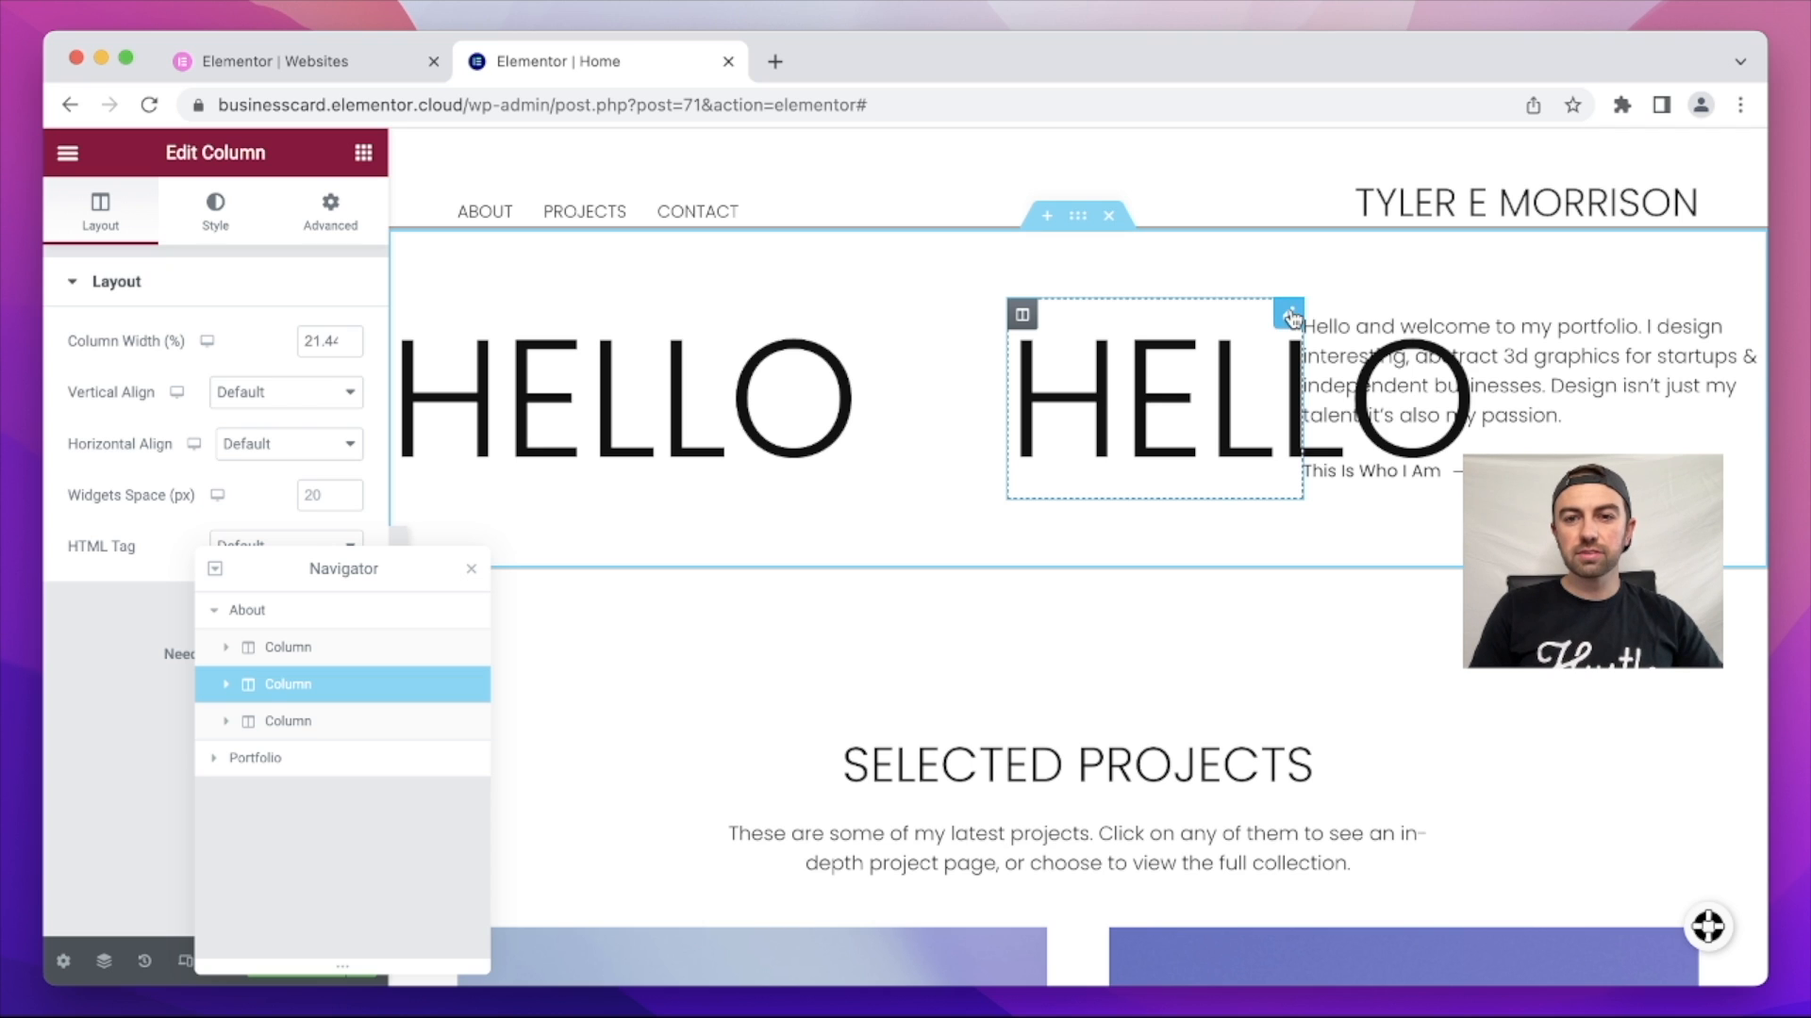
right_click(1290, 318)
click(1346, 662)
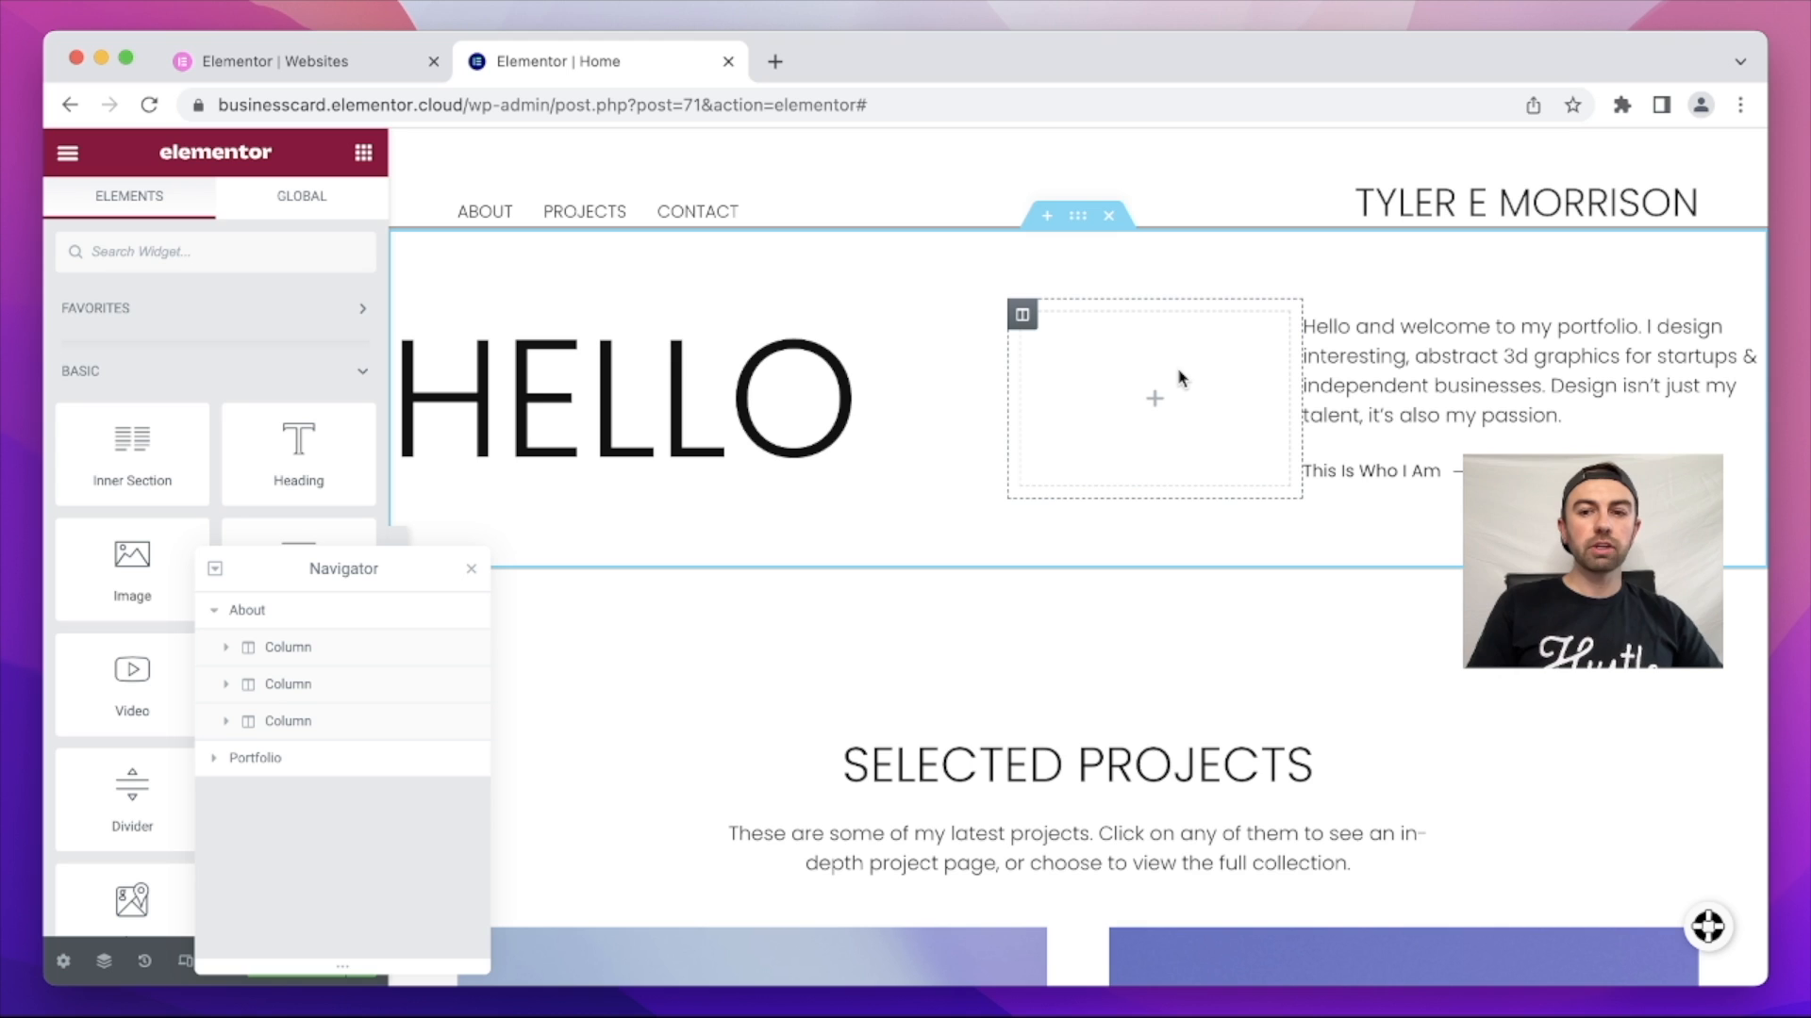
drag(414, 571, 903, 558)
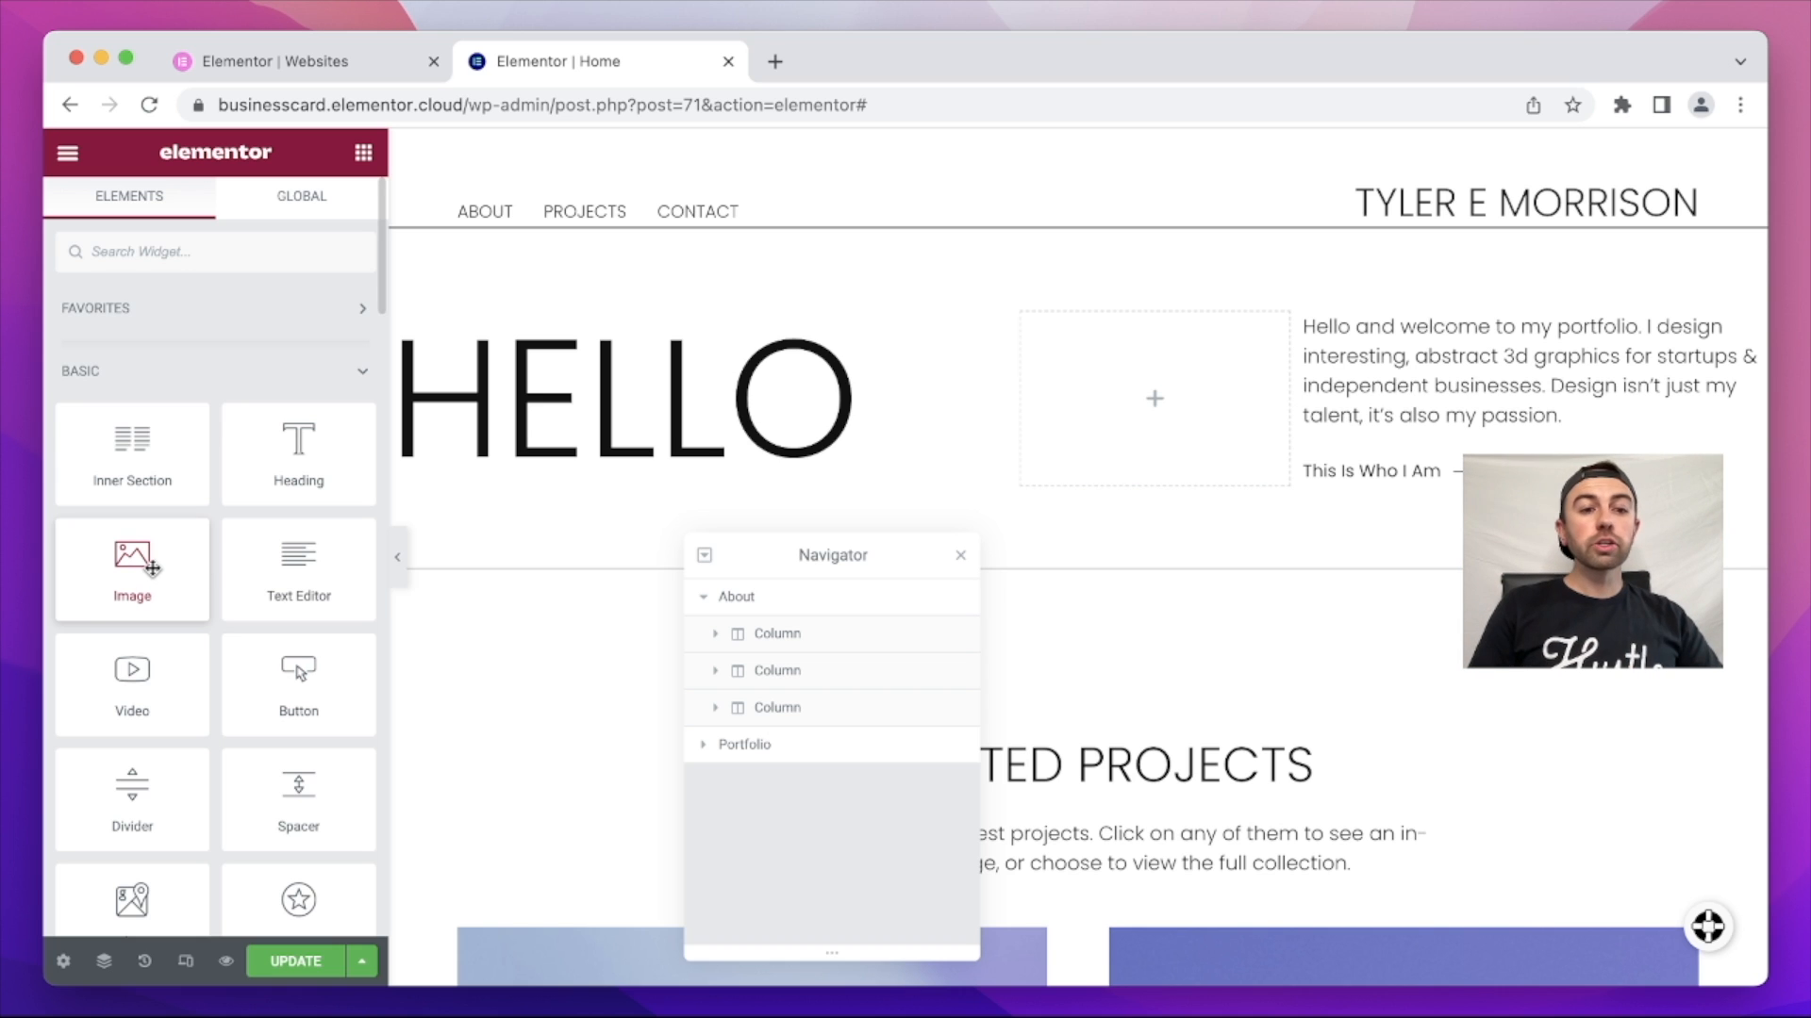
Step: Add an Image widget to the empty column and insert 88_3D_Designer_Portfolio_Hero.jpg from the Media Library
drag(153, 569, 1112, 396)
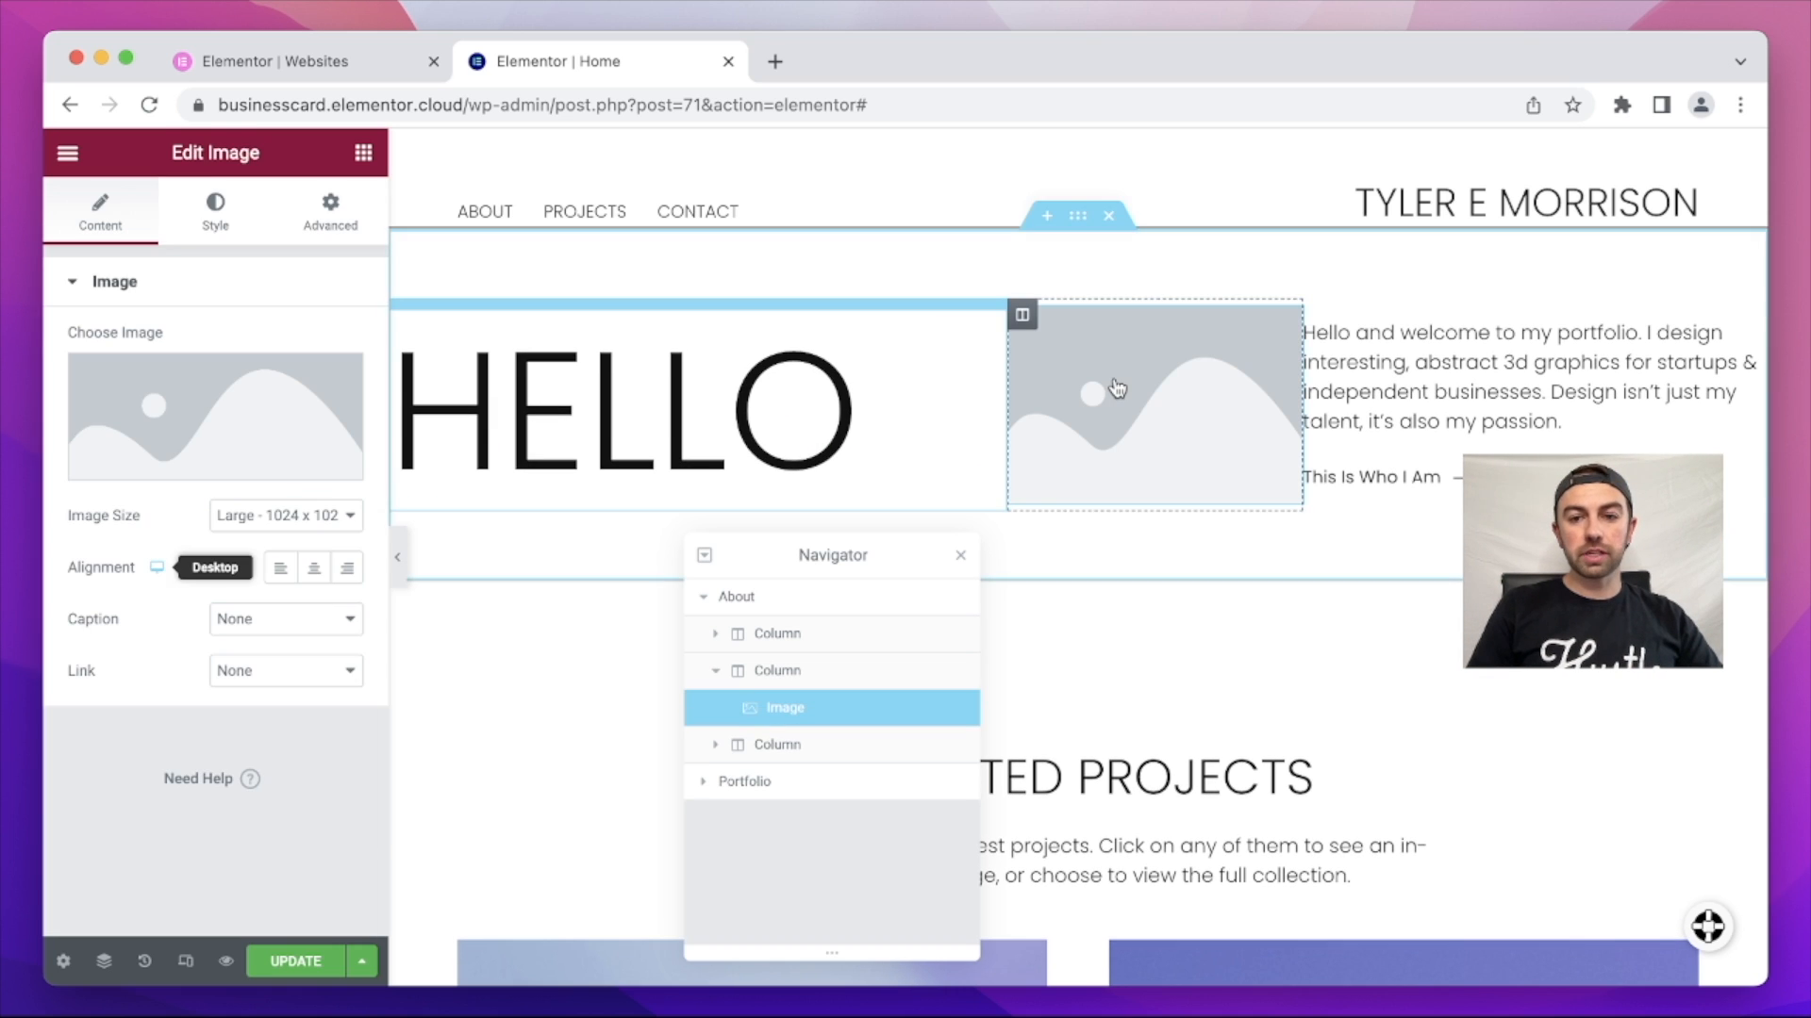
click(216, 404)
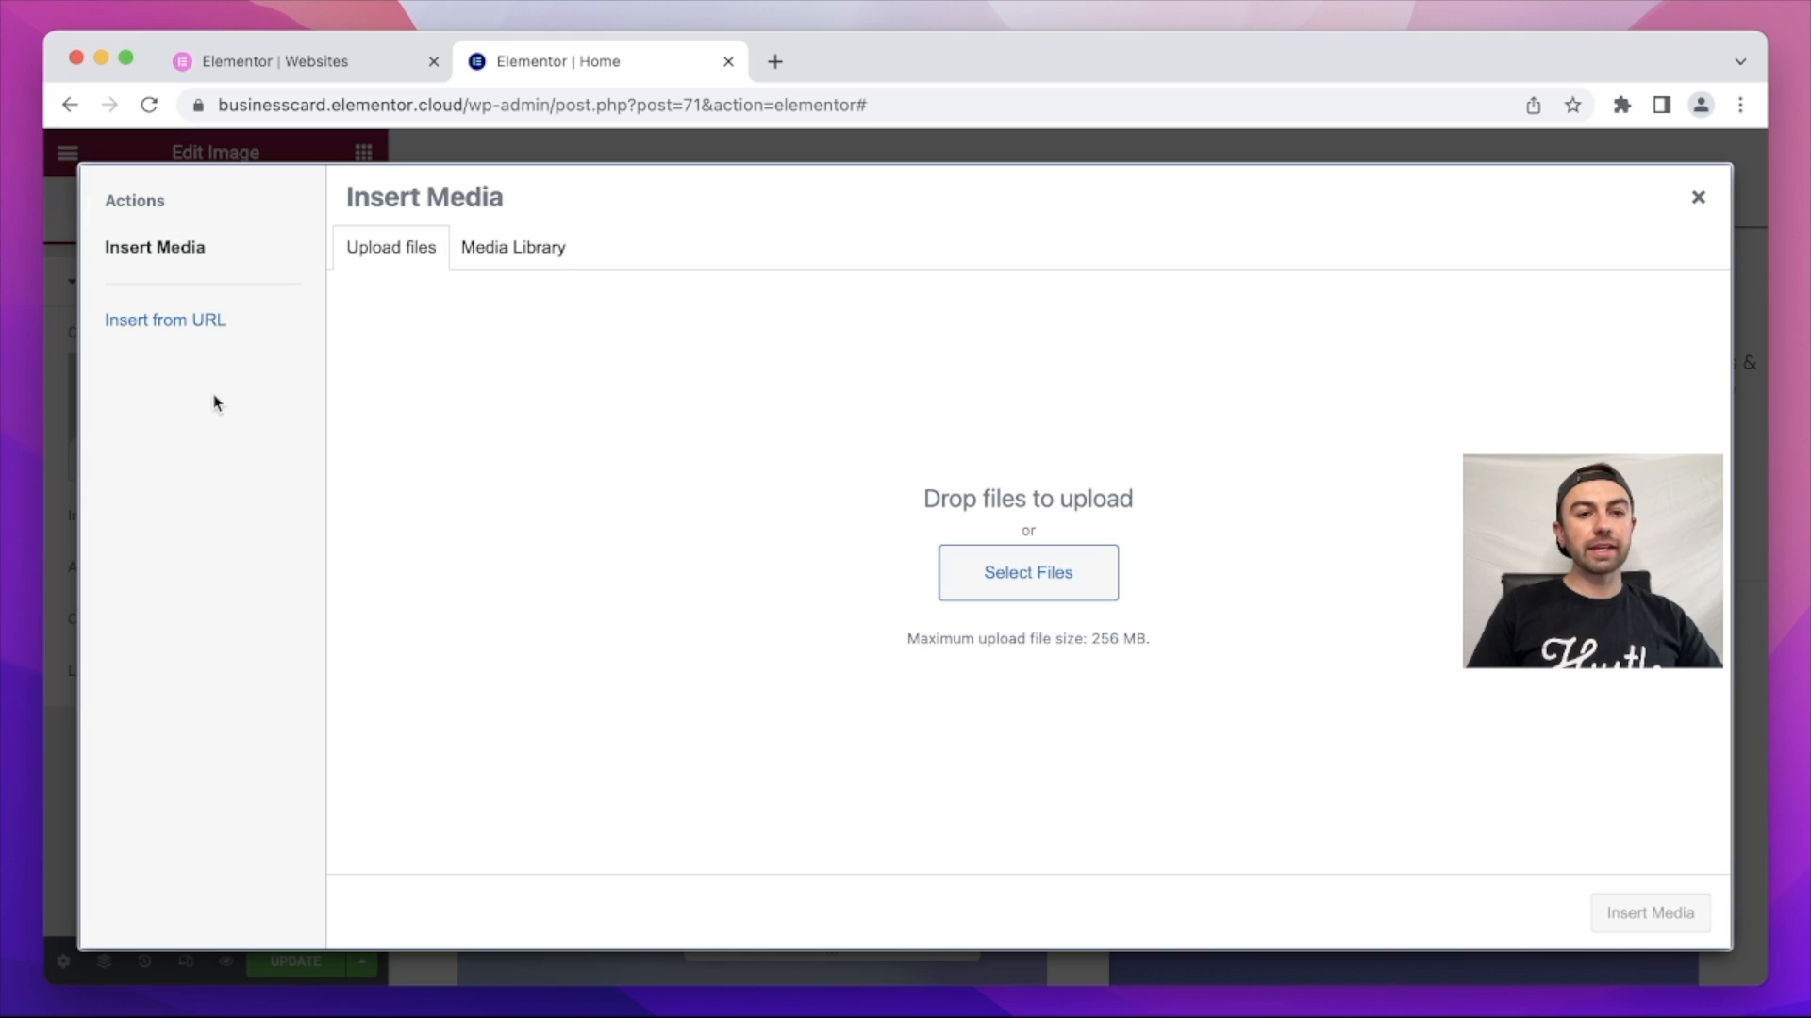
click(547, 263)
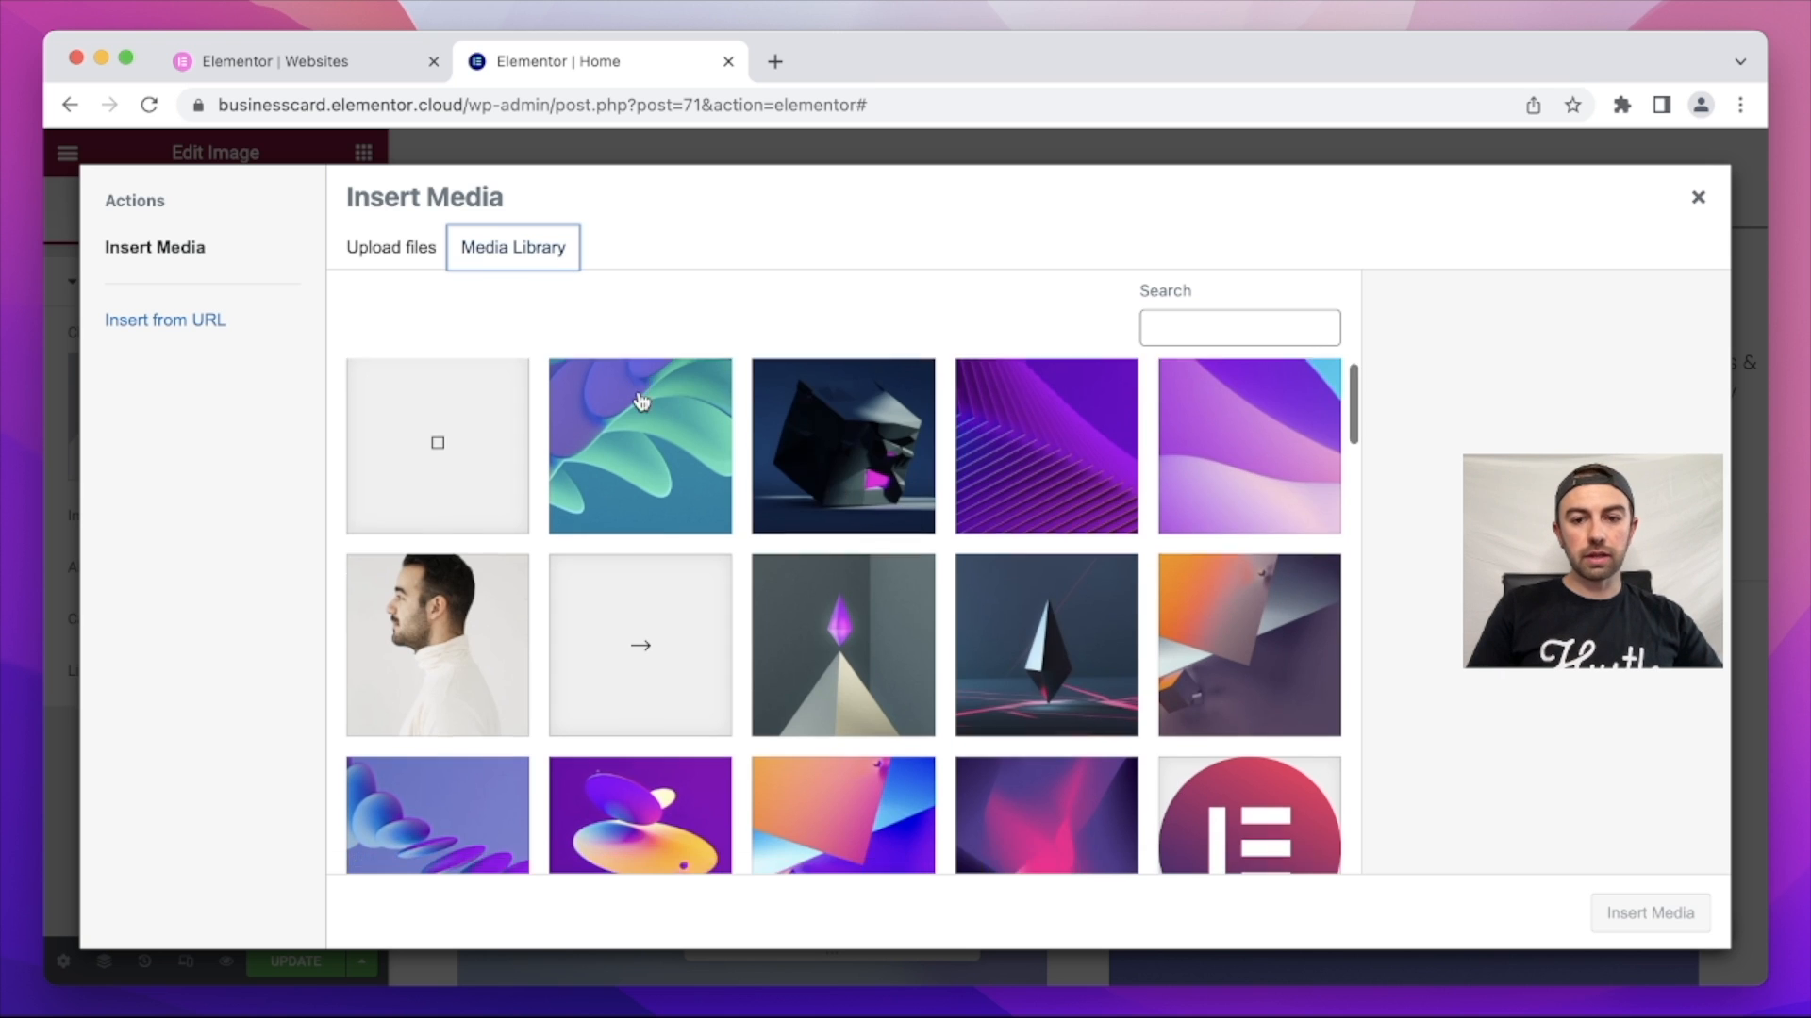
scroll(660, 410, down, 10)
scroll(641, 402, down, 15)
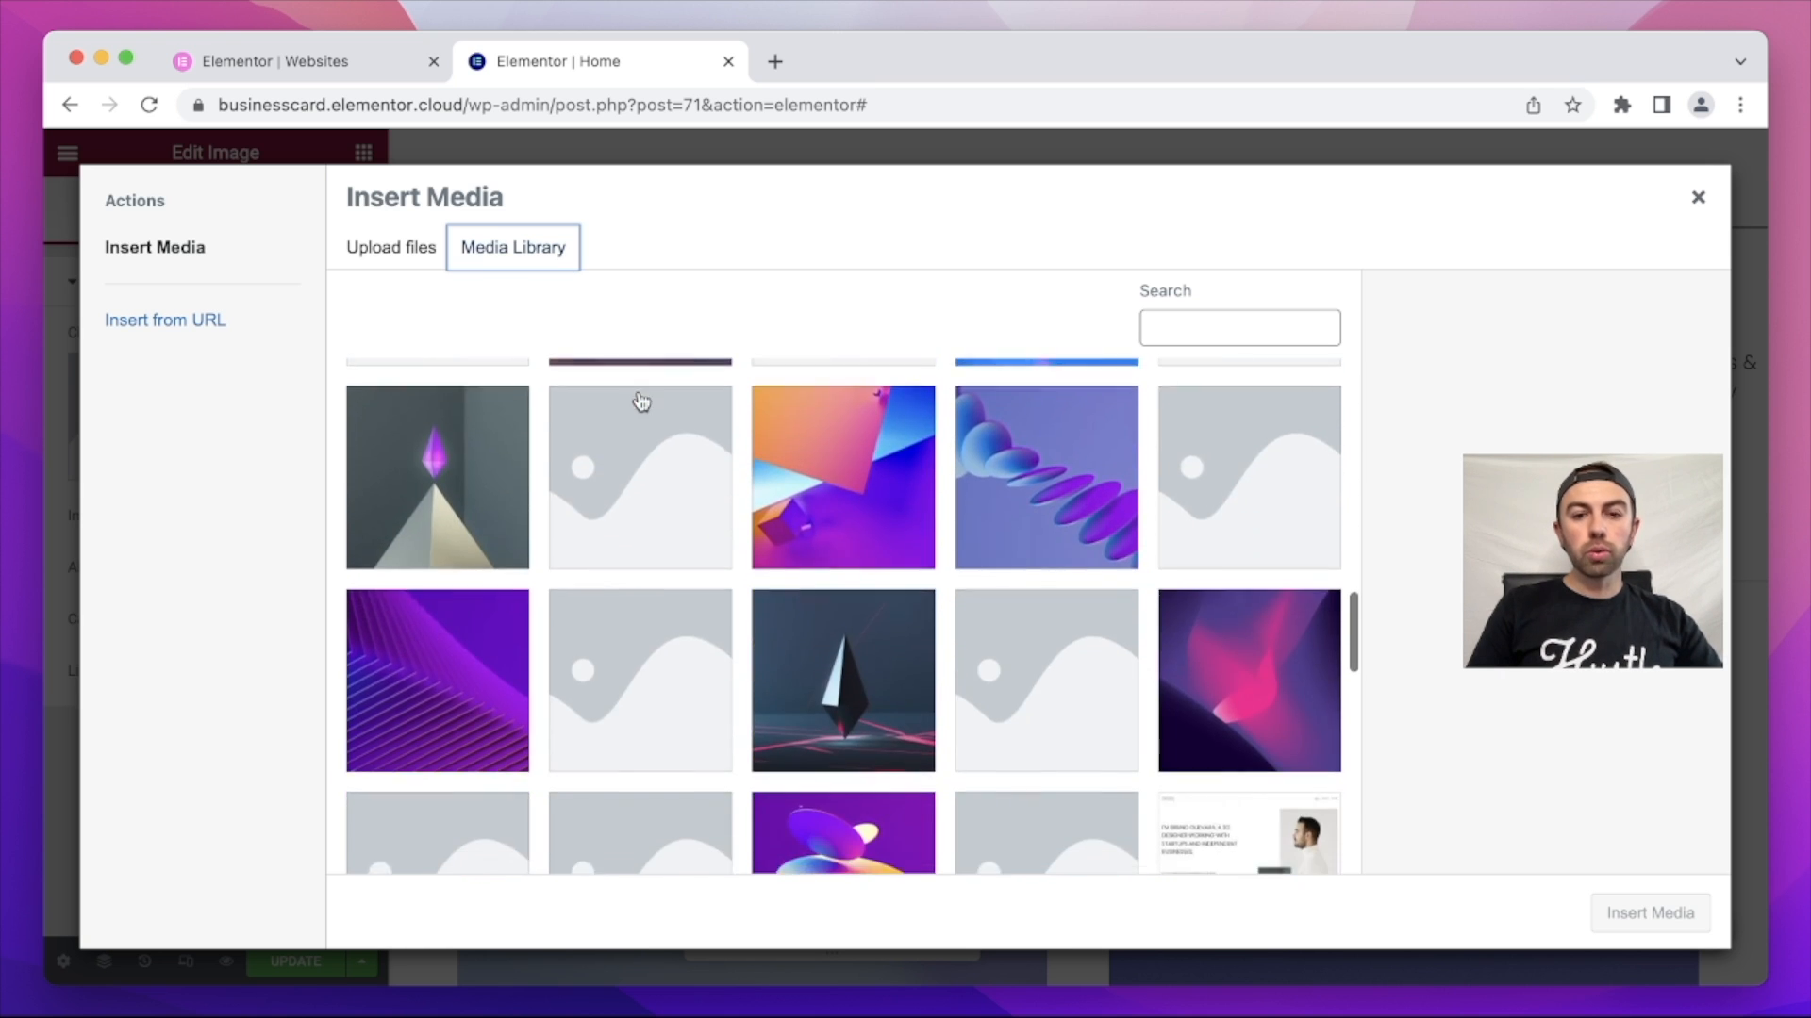
scroll(641, 401, up, 20)
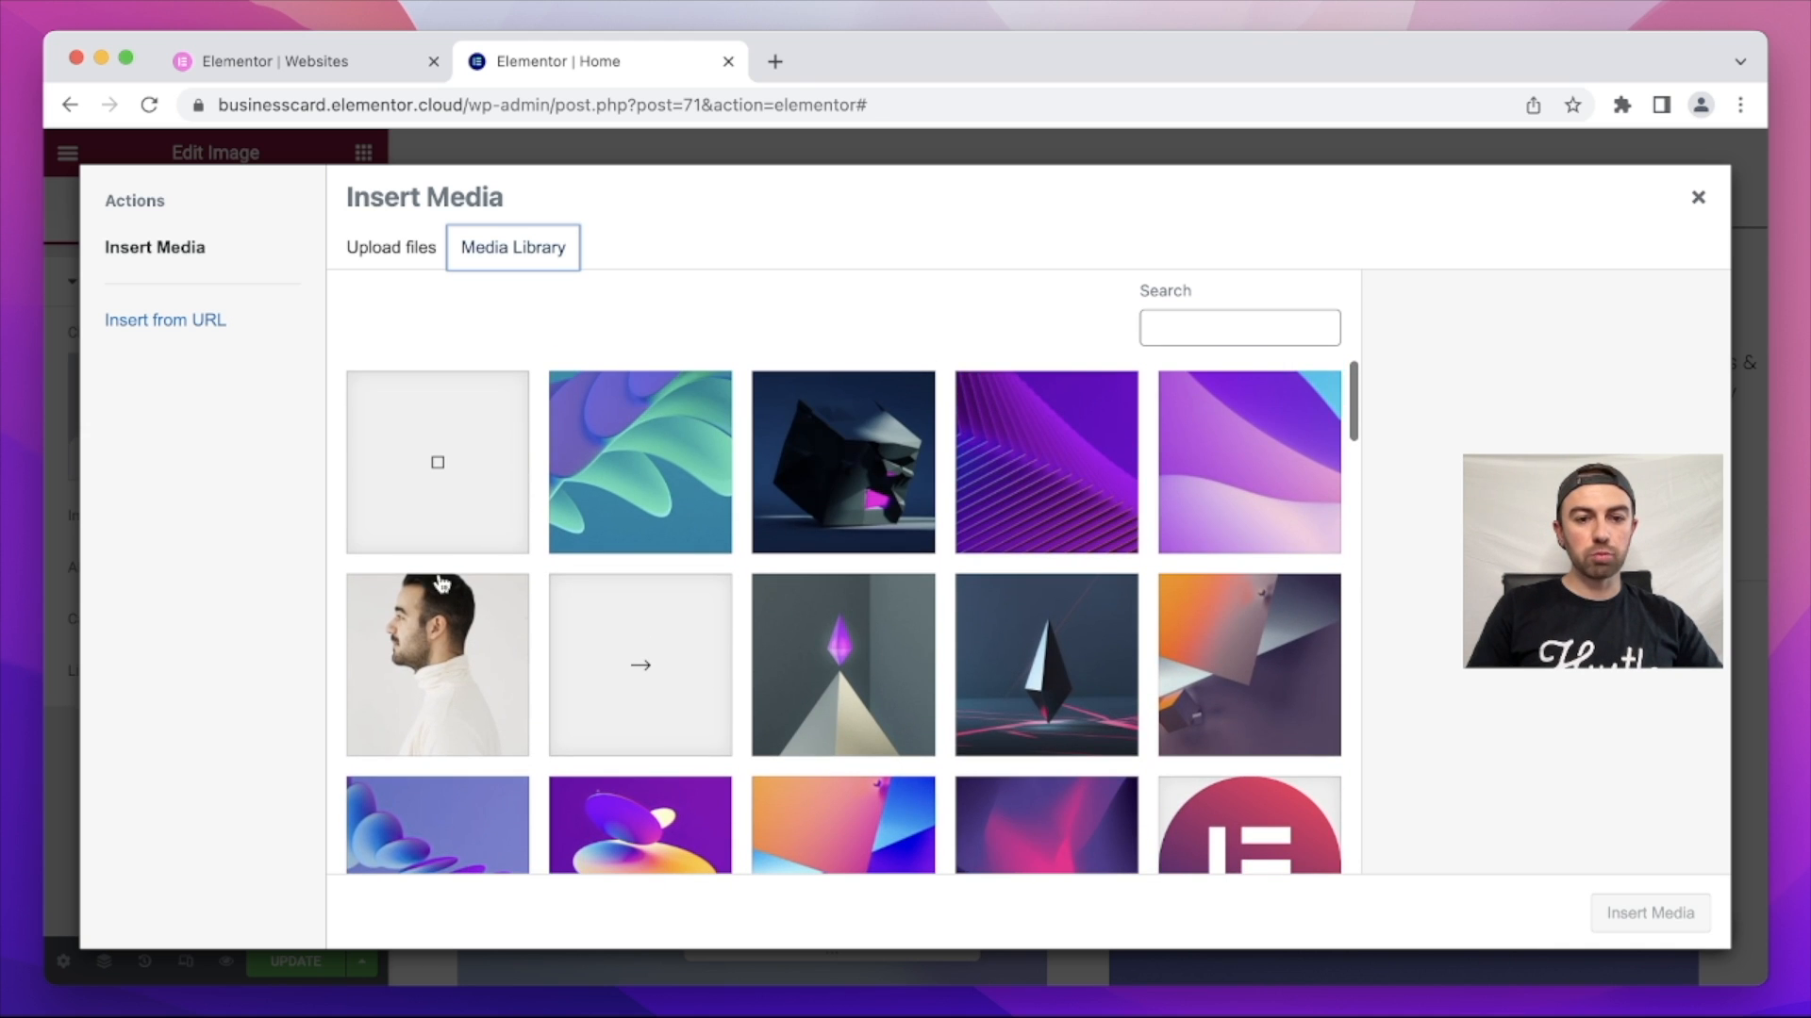
click(410, 665)
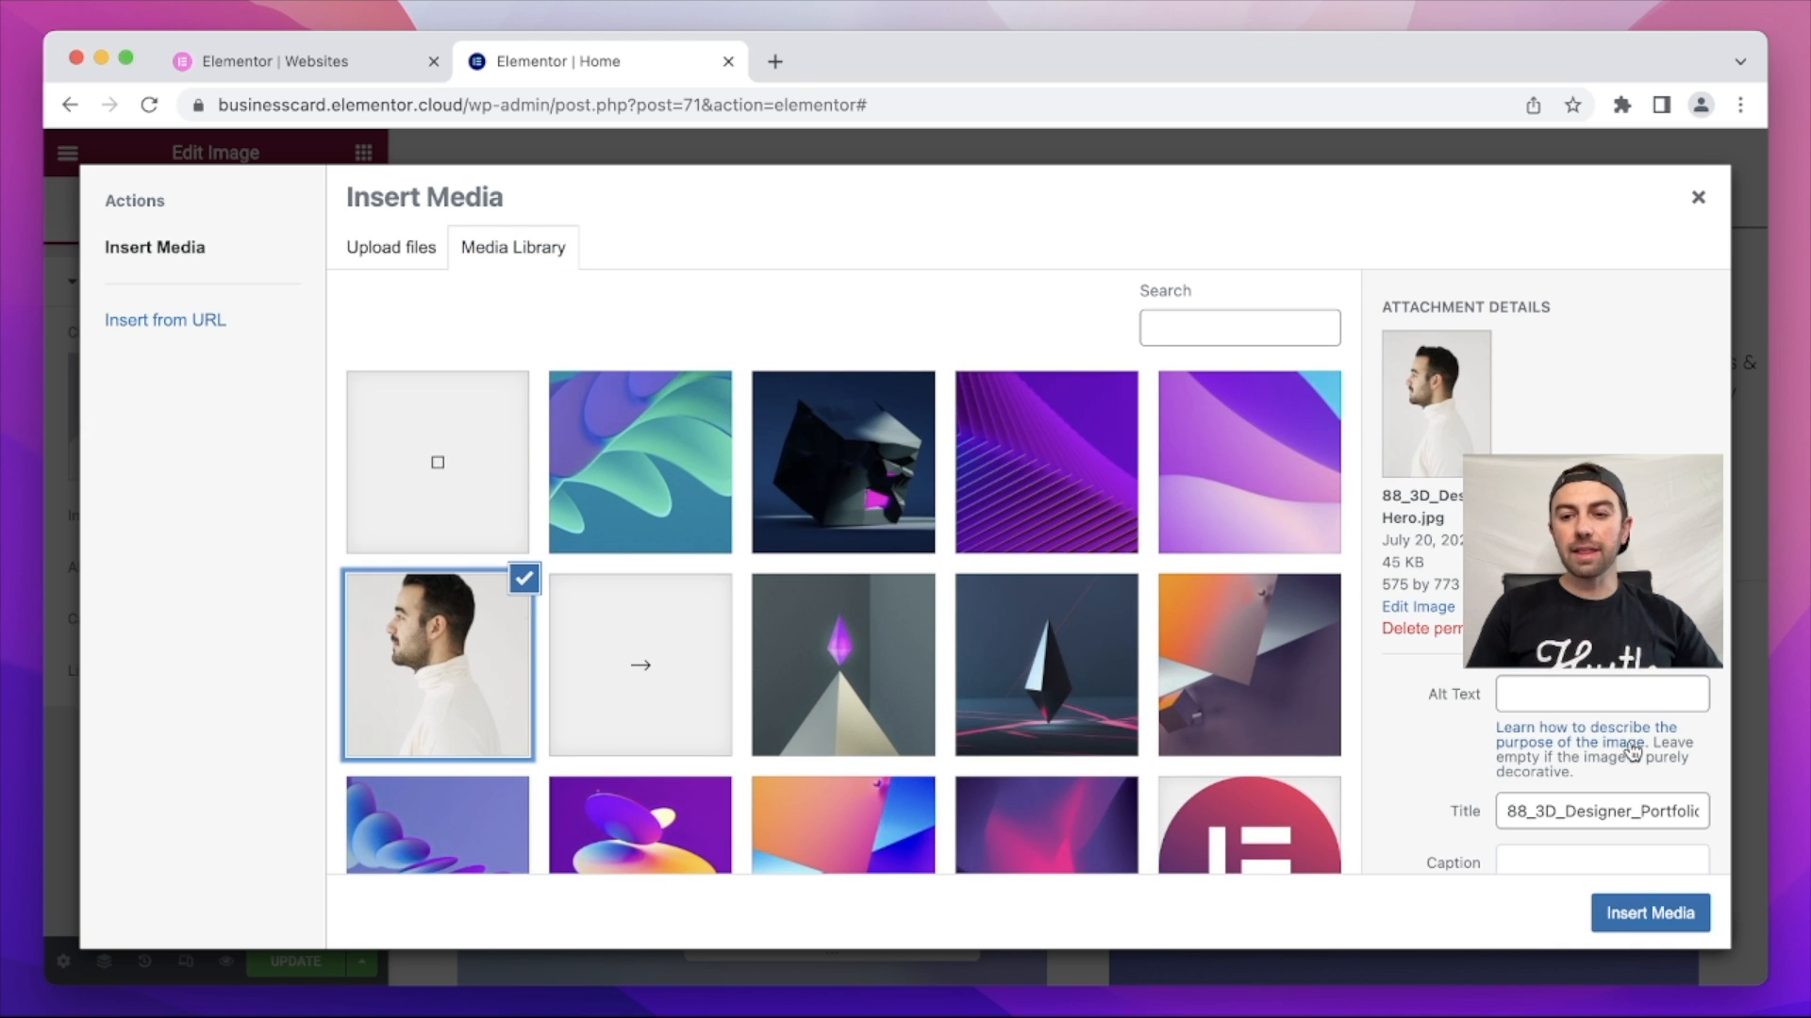
click(1657, 914)
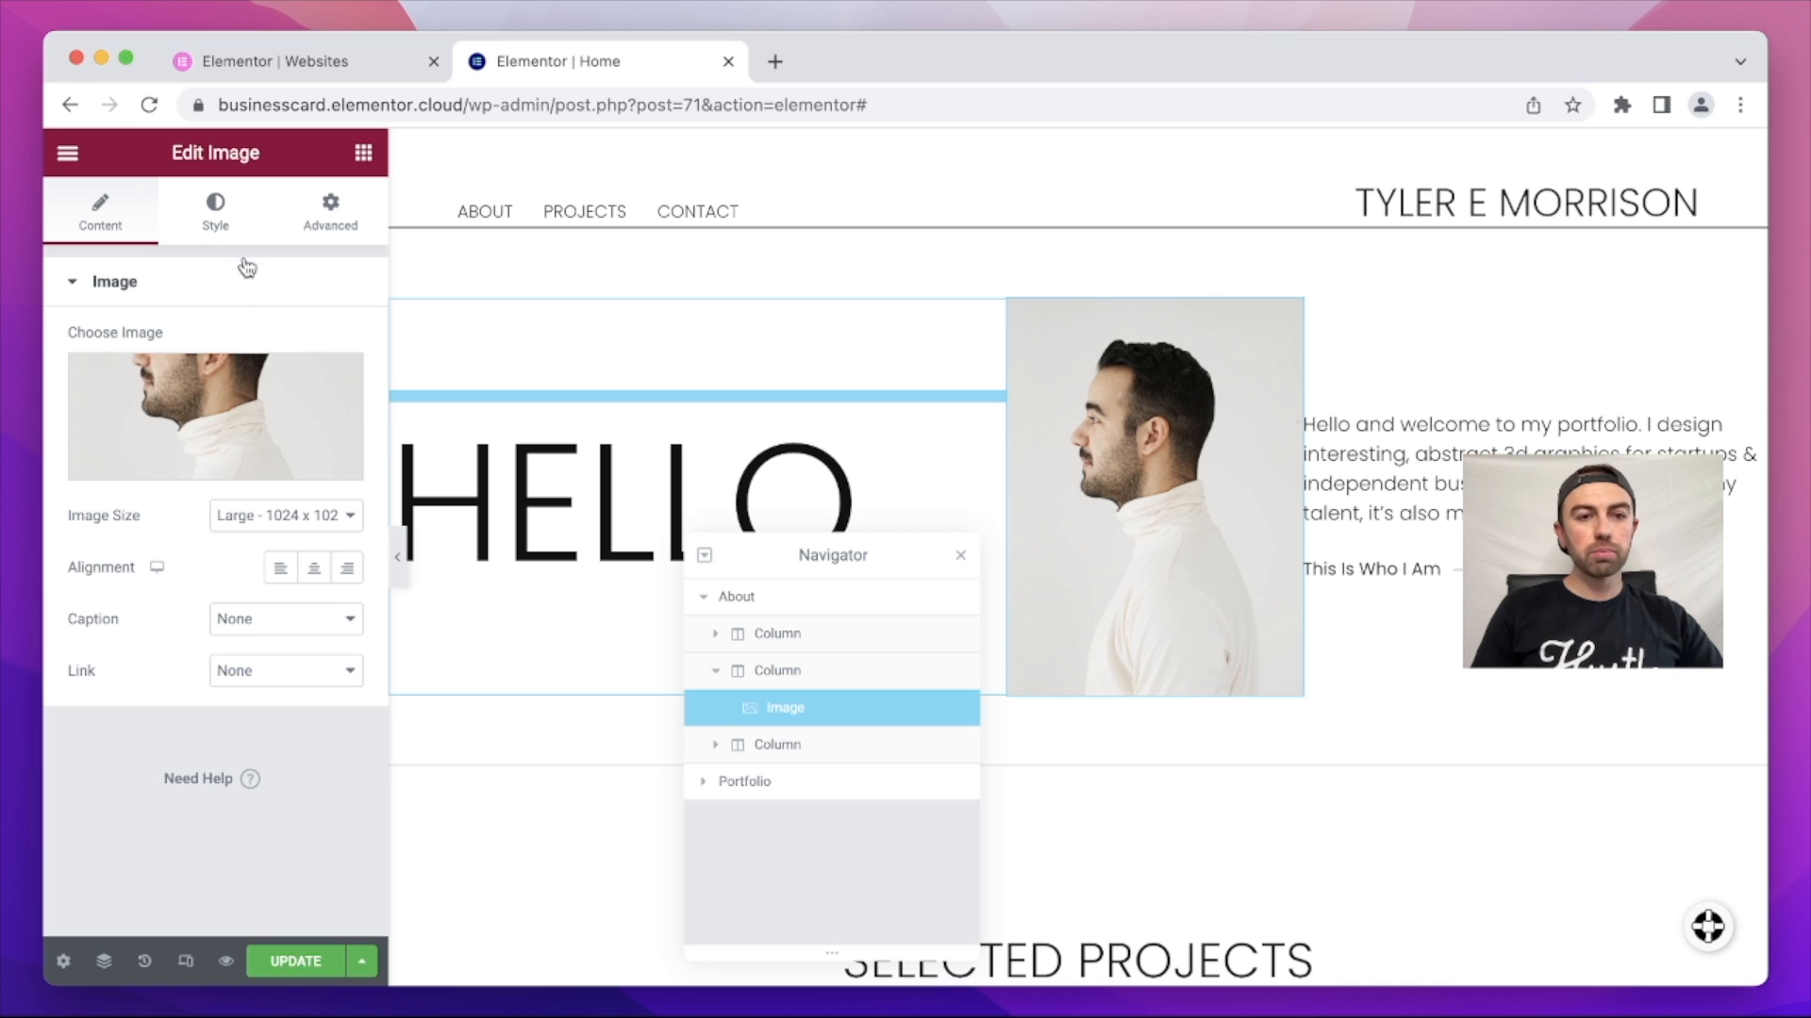
Step: Shrink the profile photo to 56% width and round it with a 112 px border radius
click(231, 229)
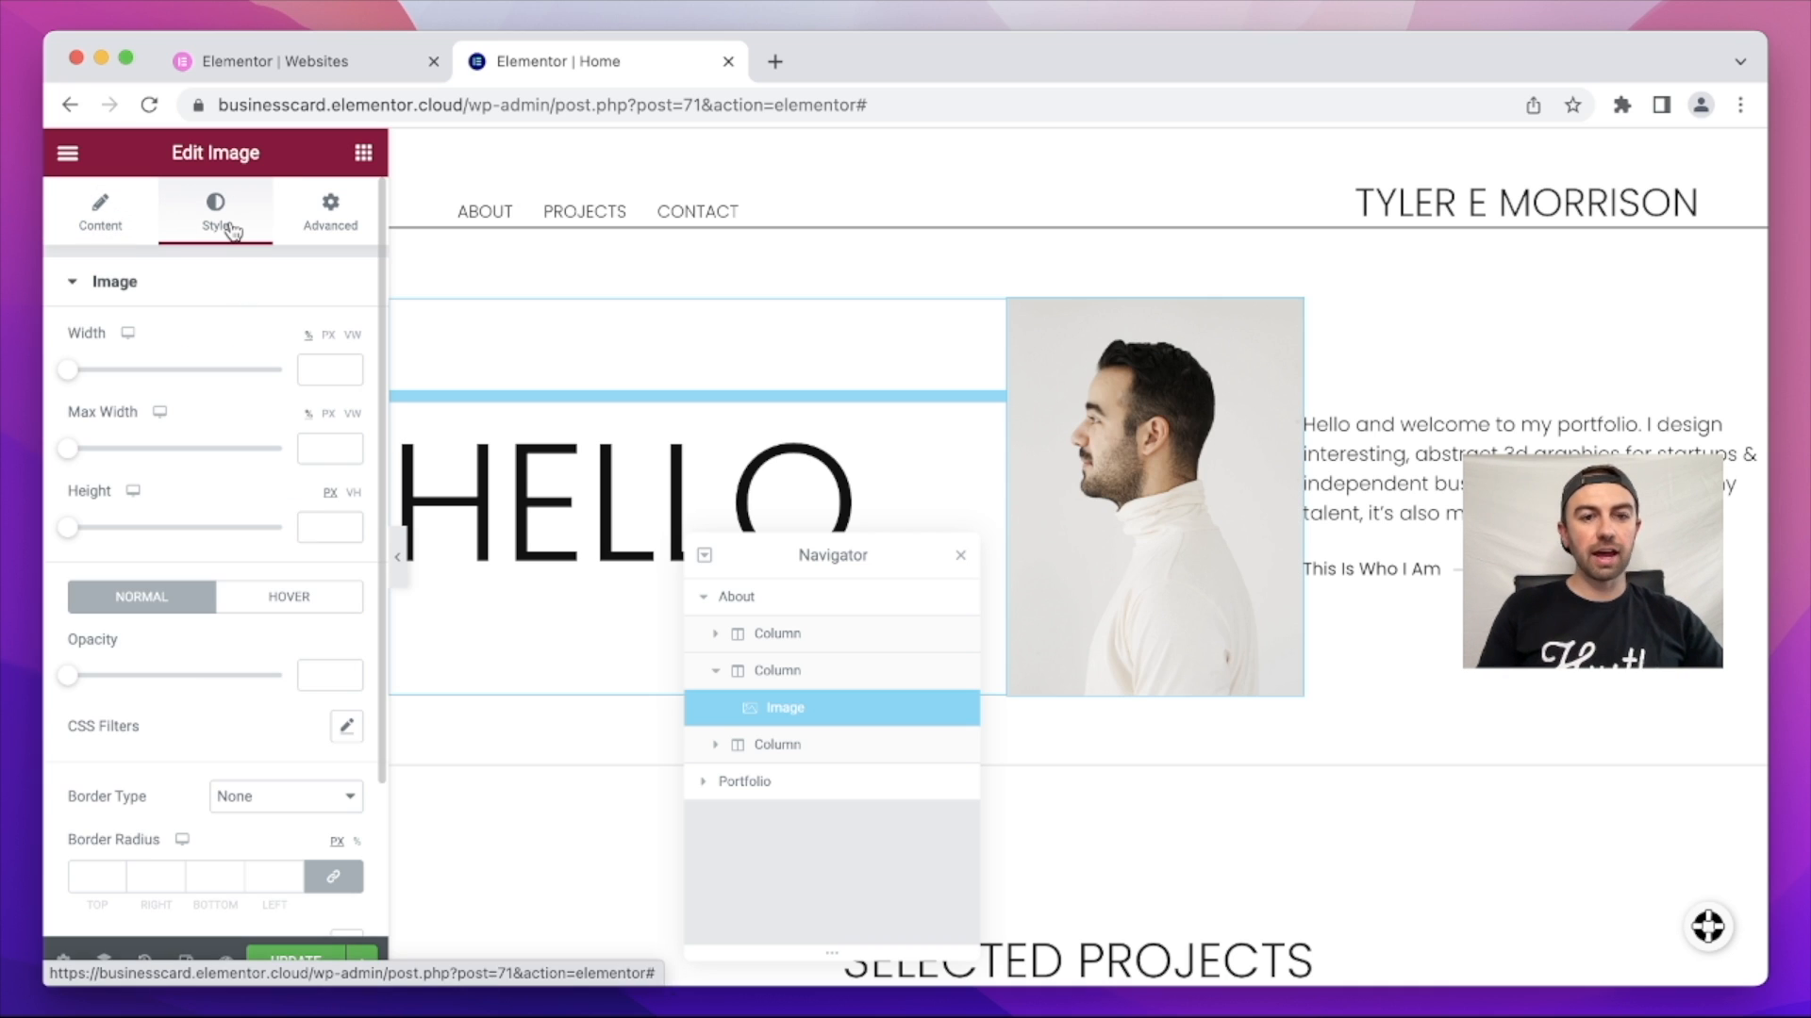
drag(71, 374, 191, 376)
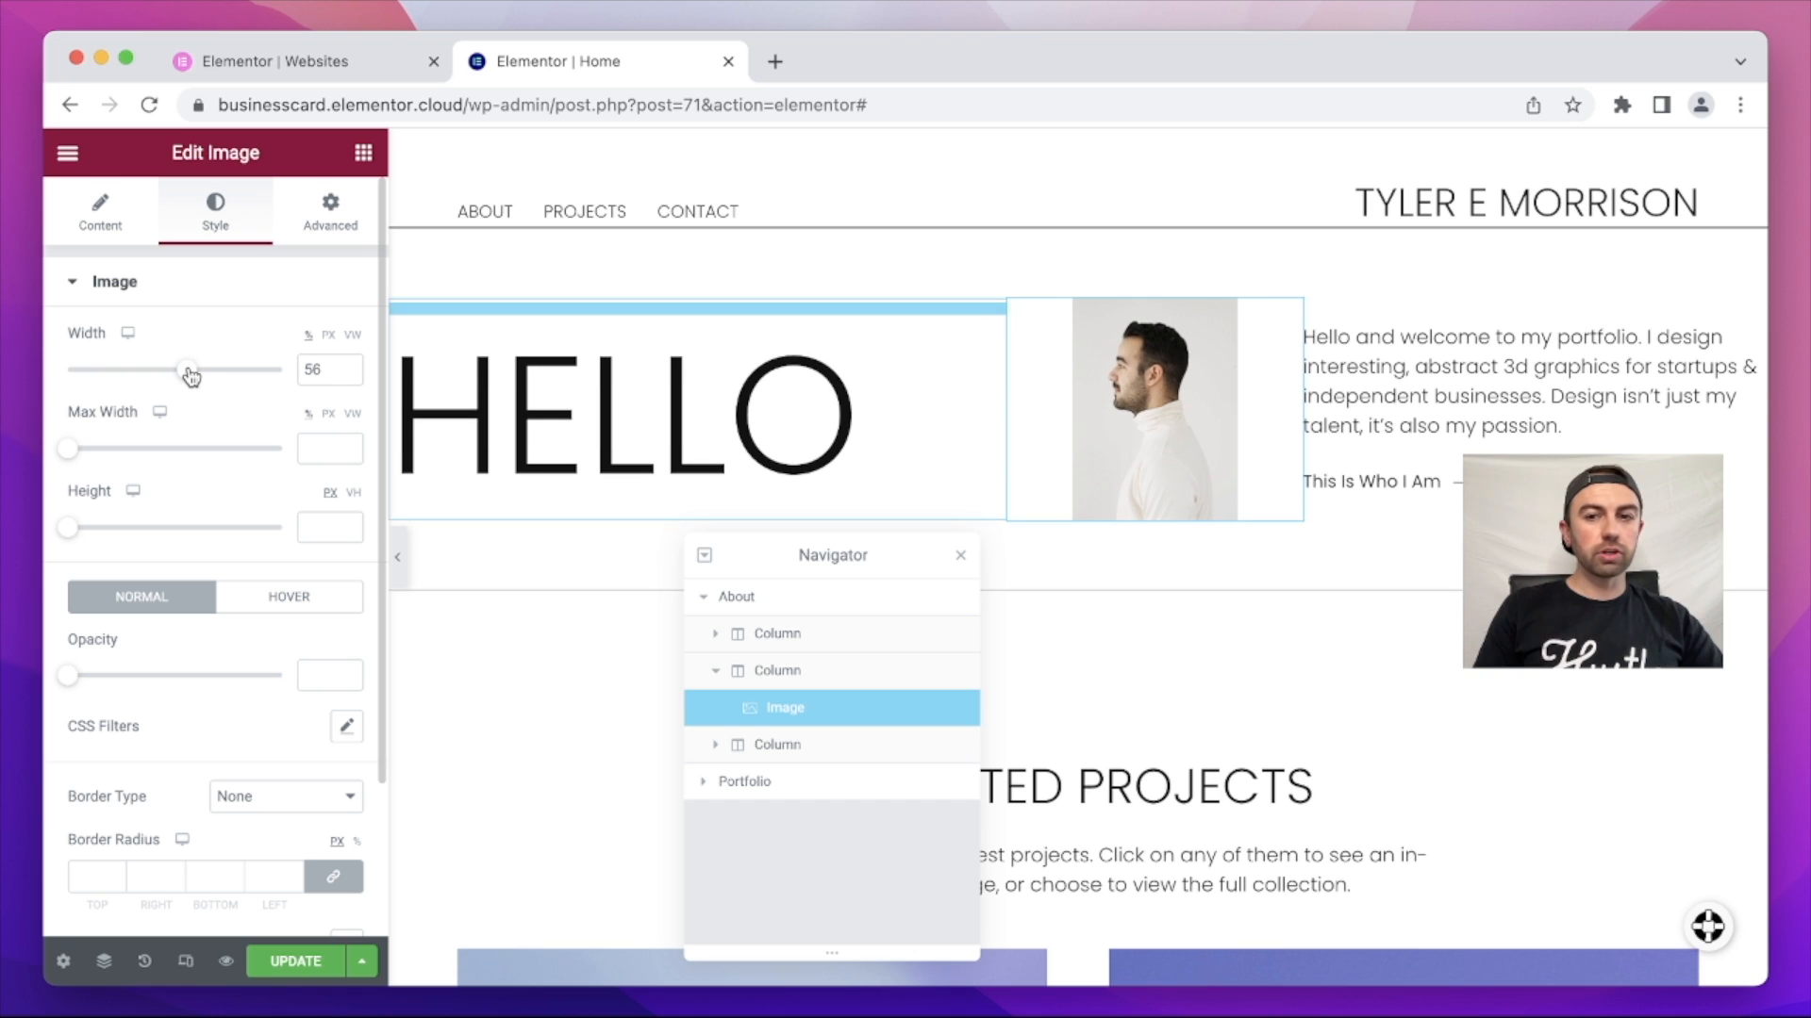
scroll(182, 698, down, 3)
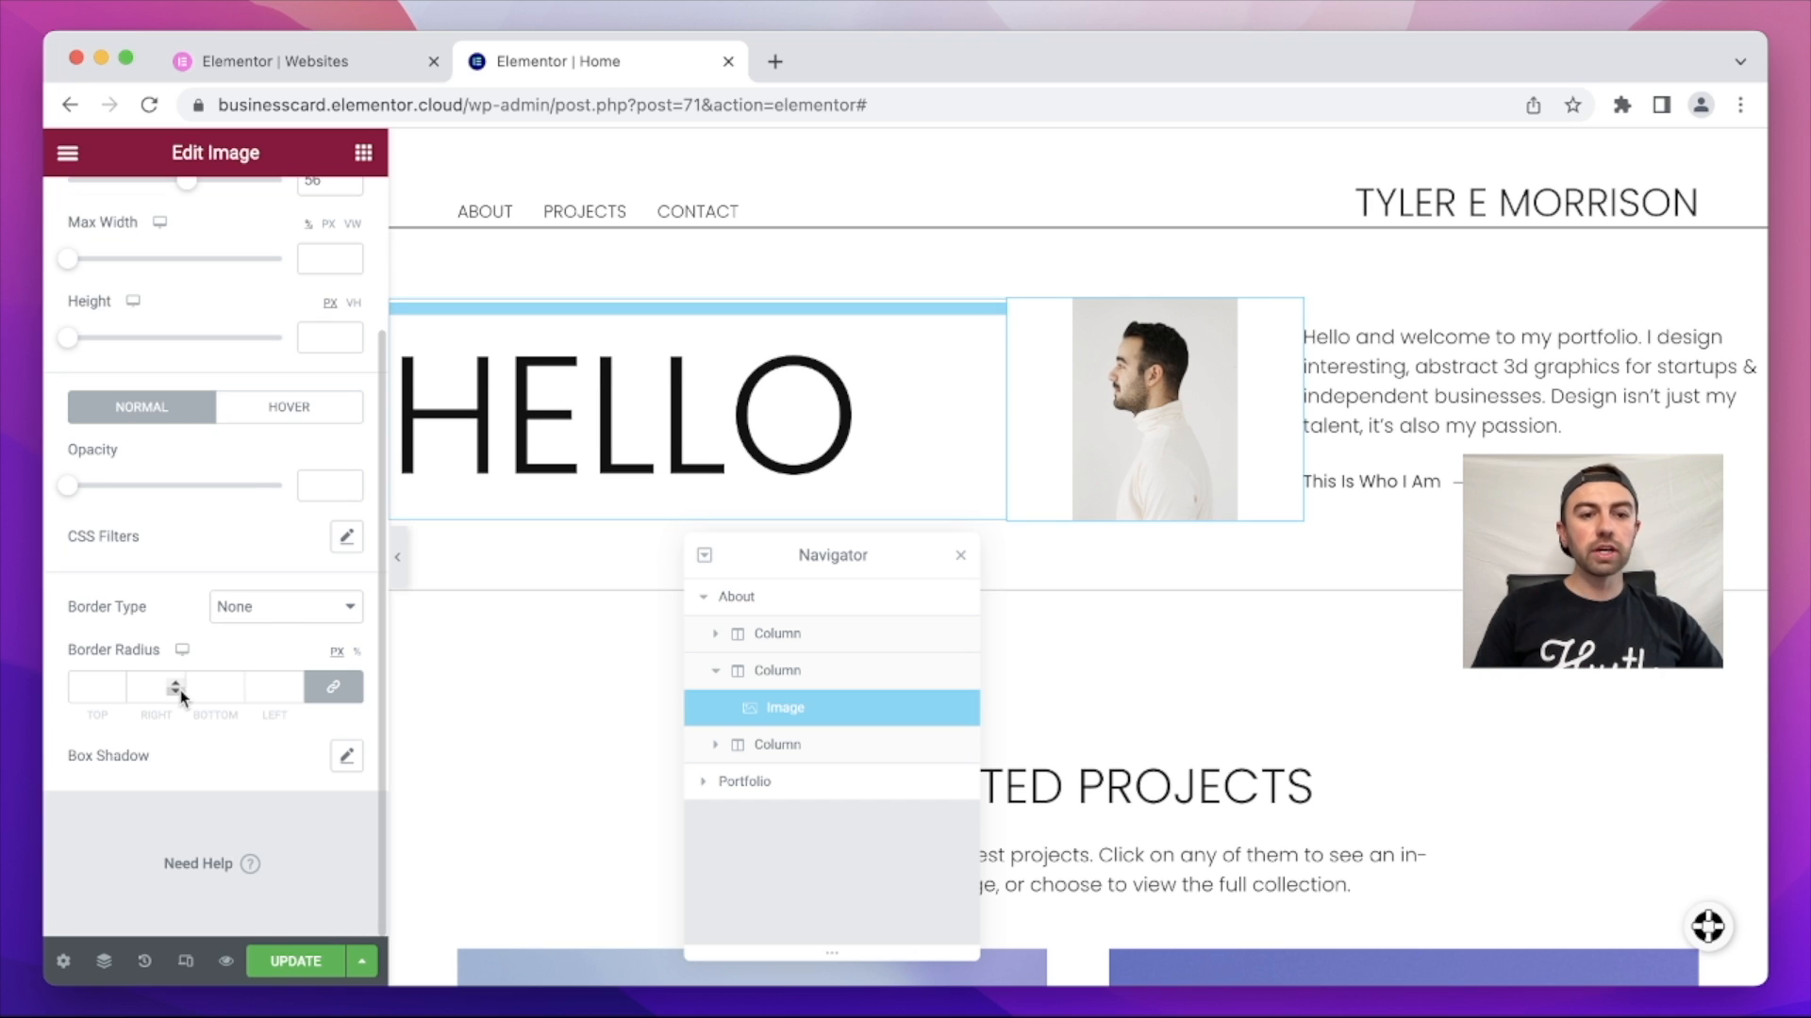
click(117, 687)
text(10)
key(Up)
key(Up)
key(Up)
key(Up)
key(Up)
key(Up)
key(Up)
key(Up)
key(Up)
key(Up)
key(Up)
key(Up)
key(Up)
key(Up)
key(Up)
key(Up)
key(Up)
key(Up)
key(Up)
key(Up)
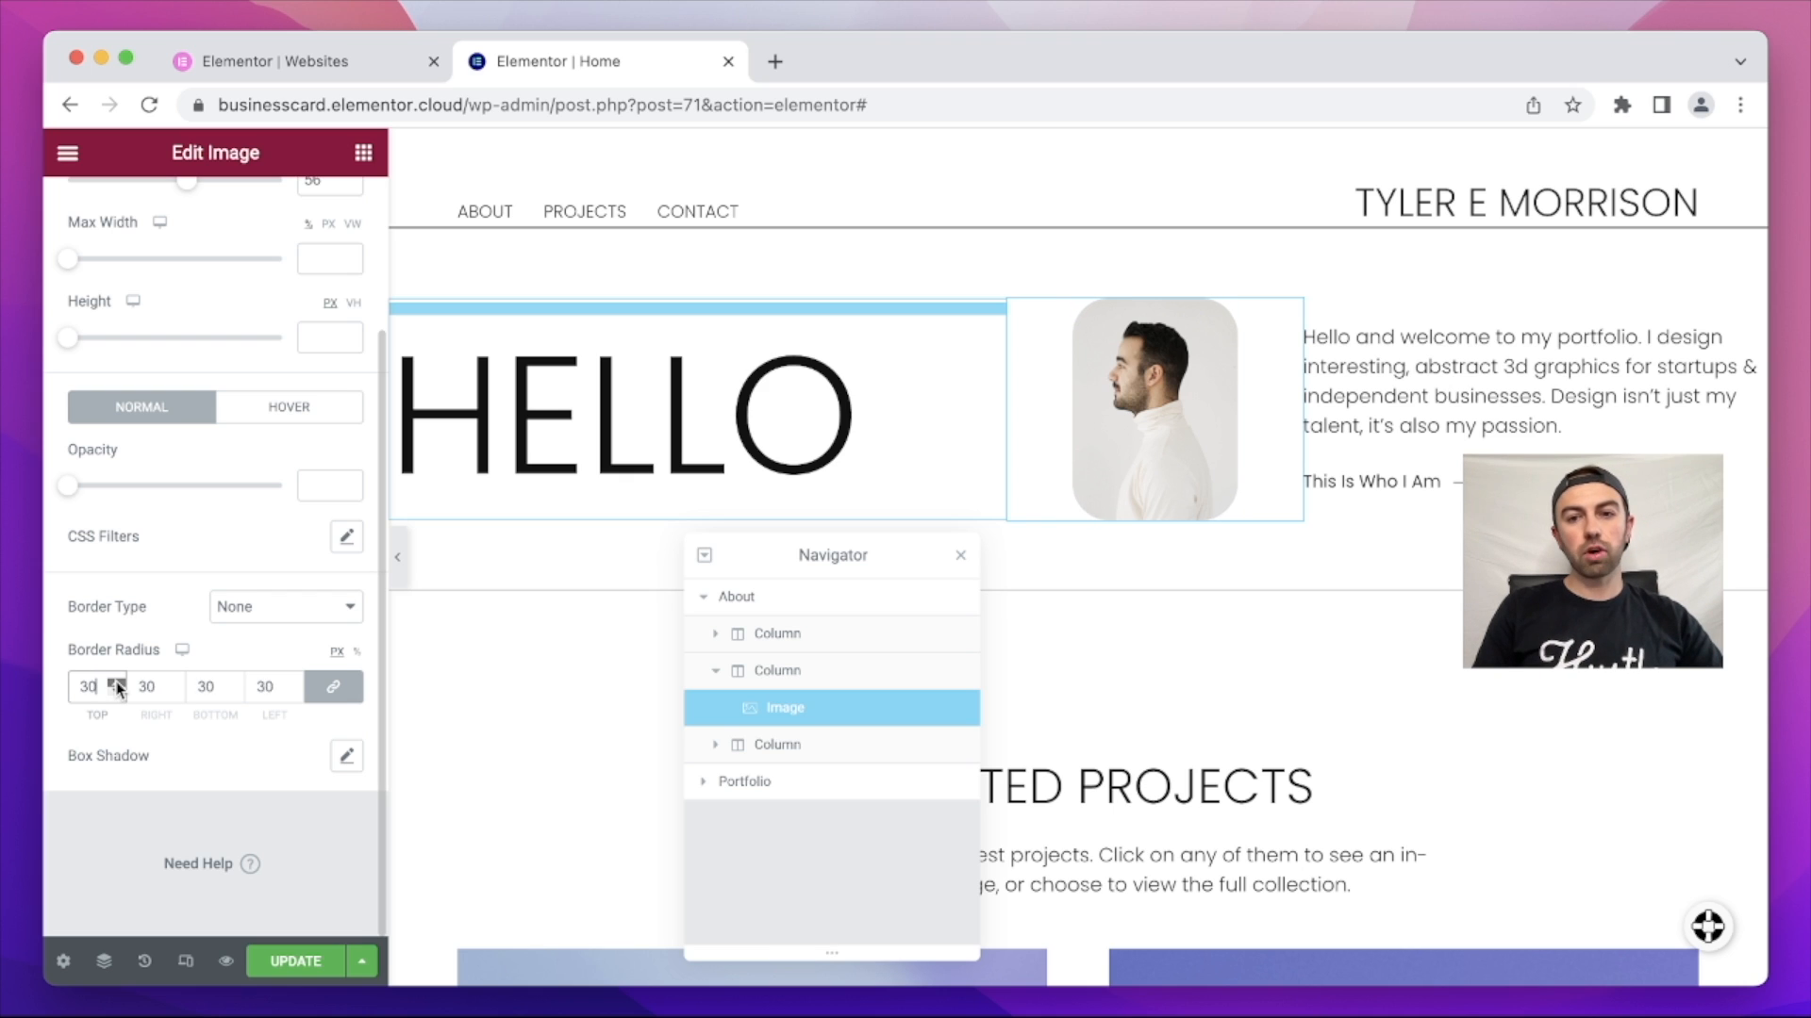
key(Up)
key(Up)
key(Up)
key(Up)
key(Up)
key(Up)
key(Up)
key(Up)
key(Up)
key(Up)
key(Up)
key(Up)
key(Up)
key(Up)
key(Up)
key(Up)
key(Up)
key(Up)
key(Up)
key(Up)
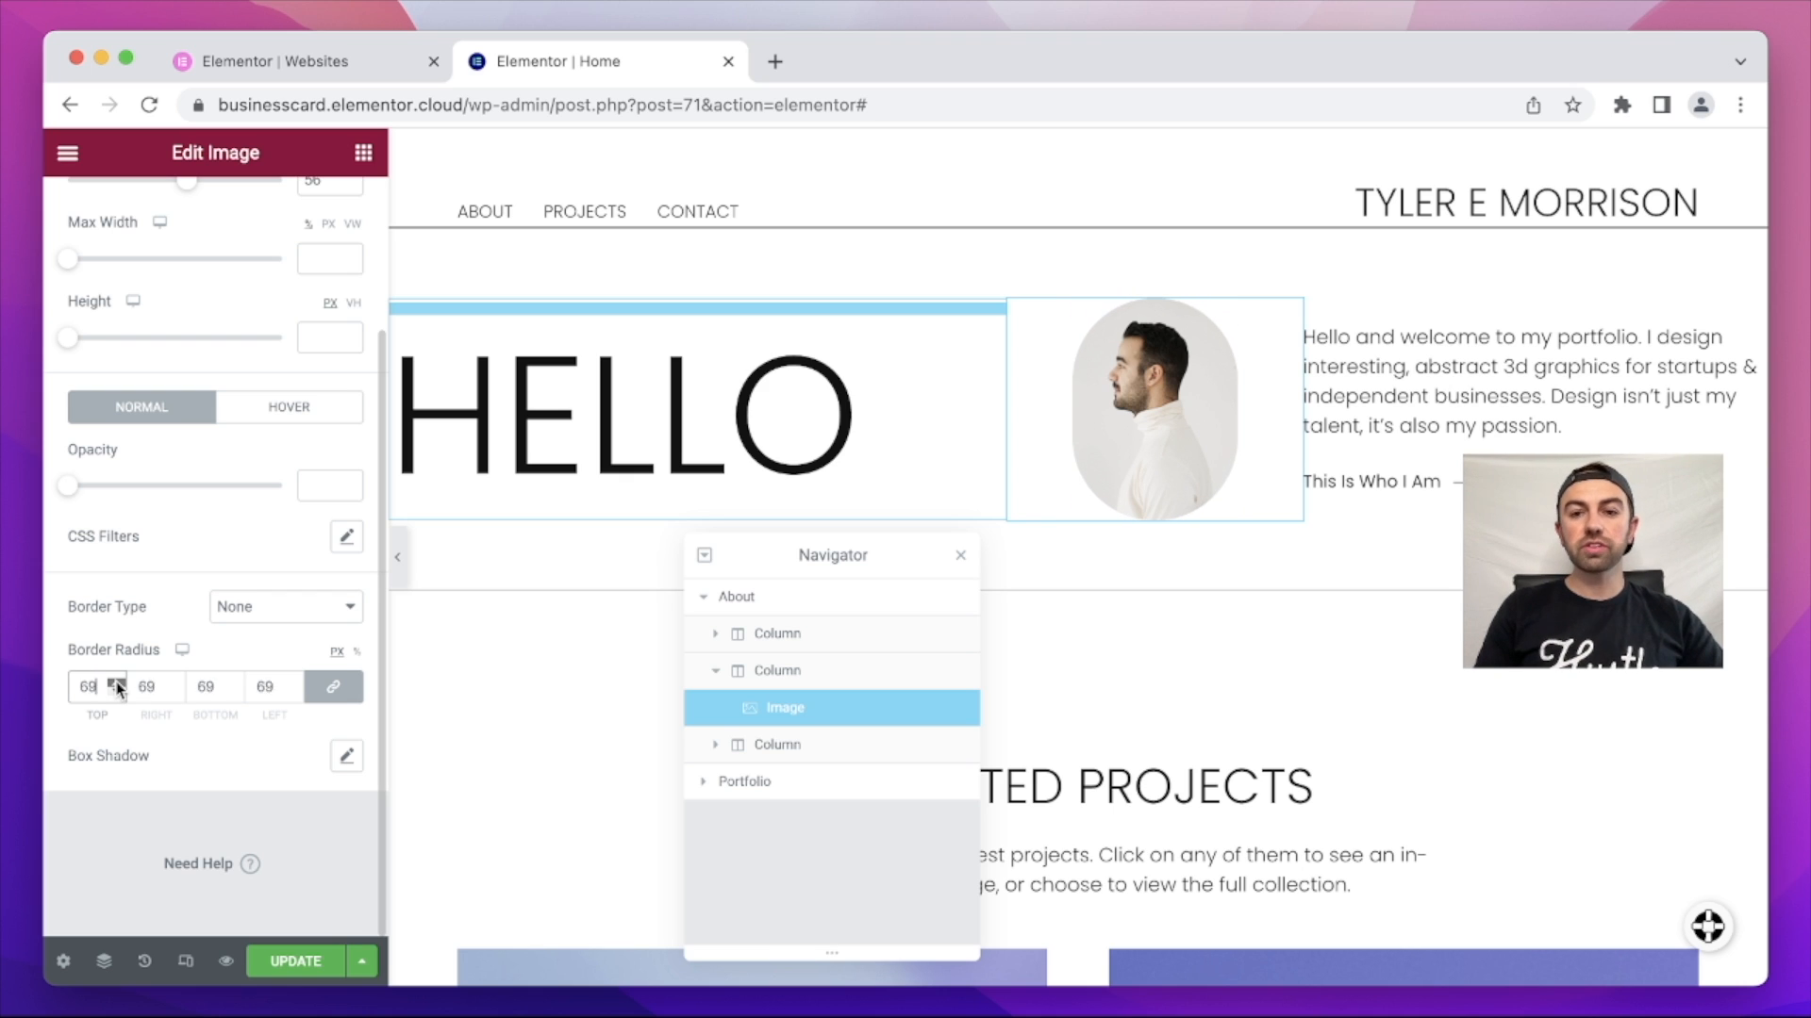
key(Up)
key(Up)
key(Up)
key(Up)
key(Up)
key(Up)
key(Up)
key(Up)
key(Up)
key(Up)
key(Up)
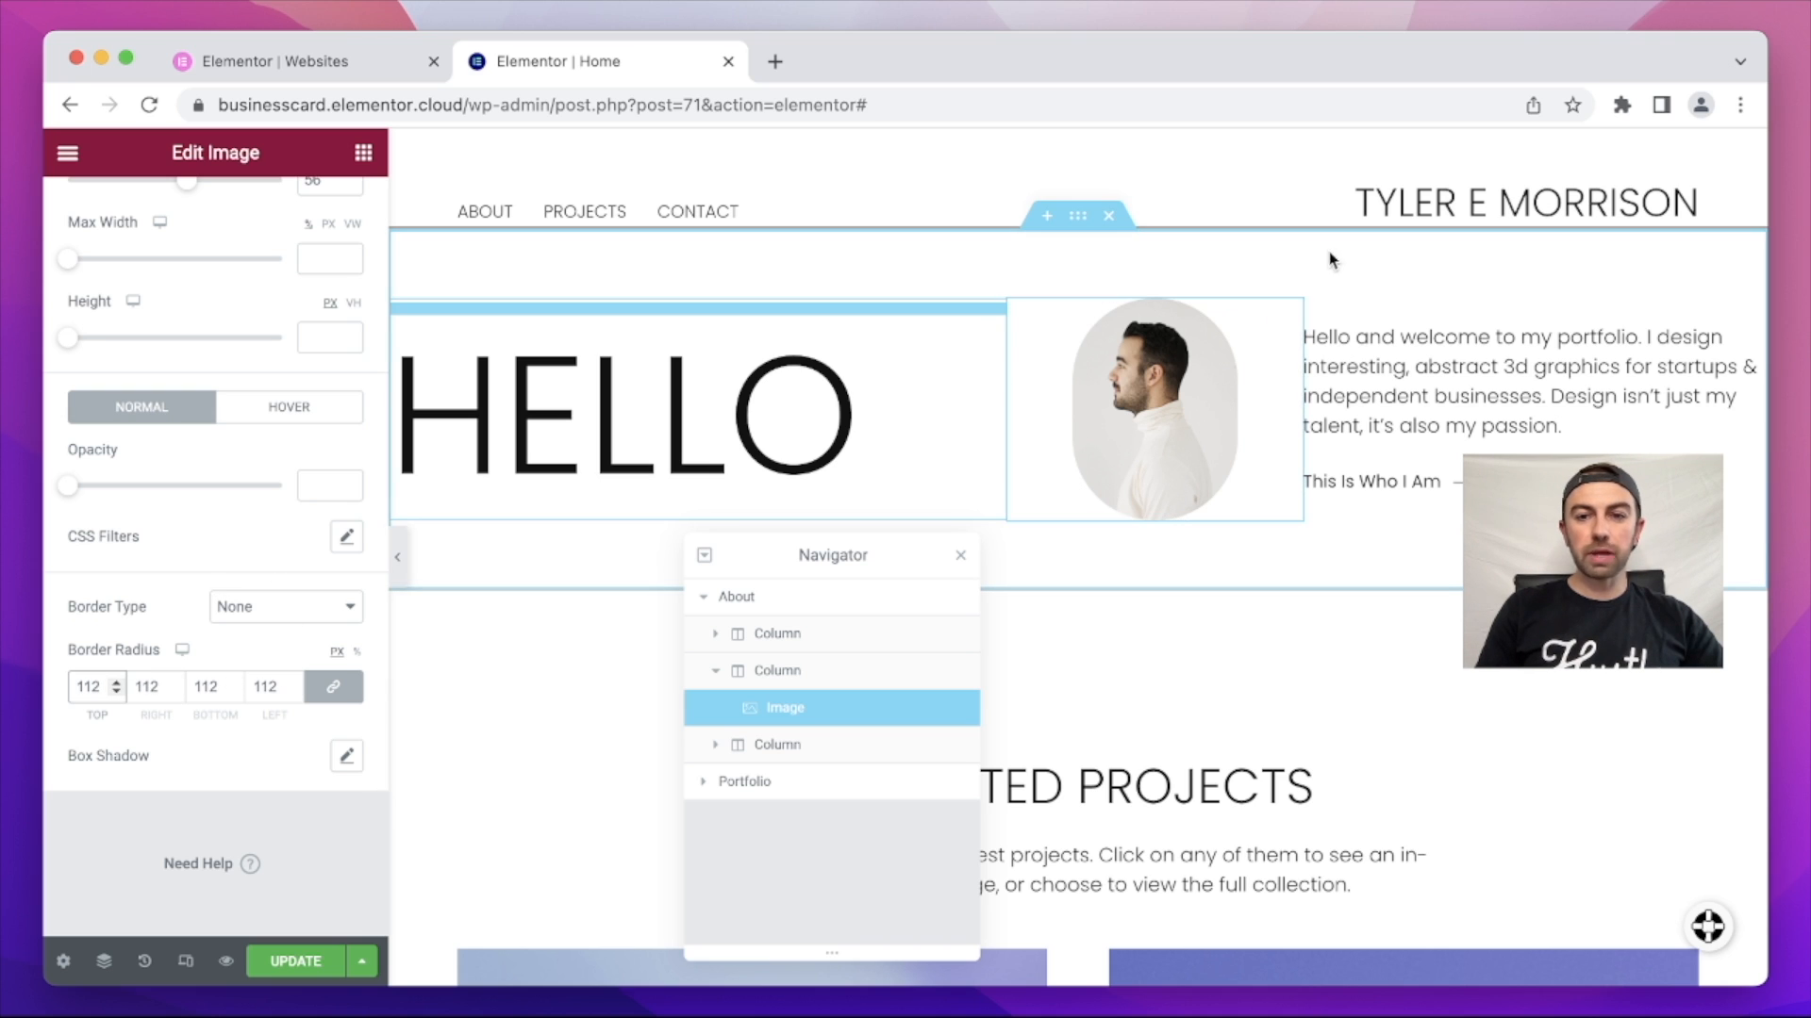
scroll(236, 835, up, 3)
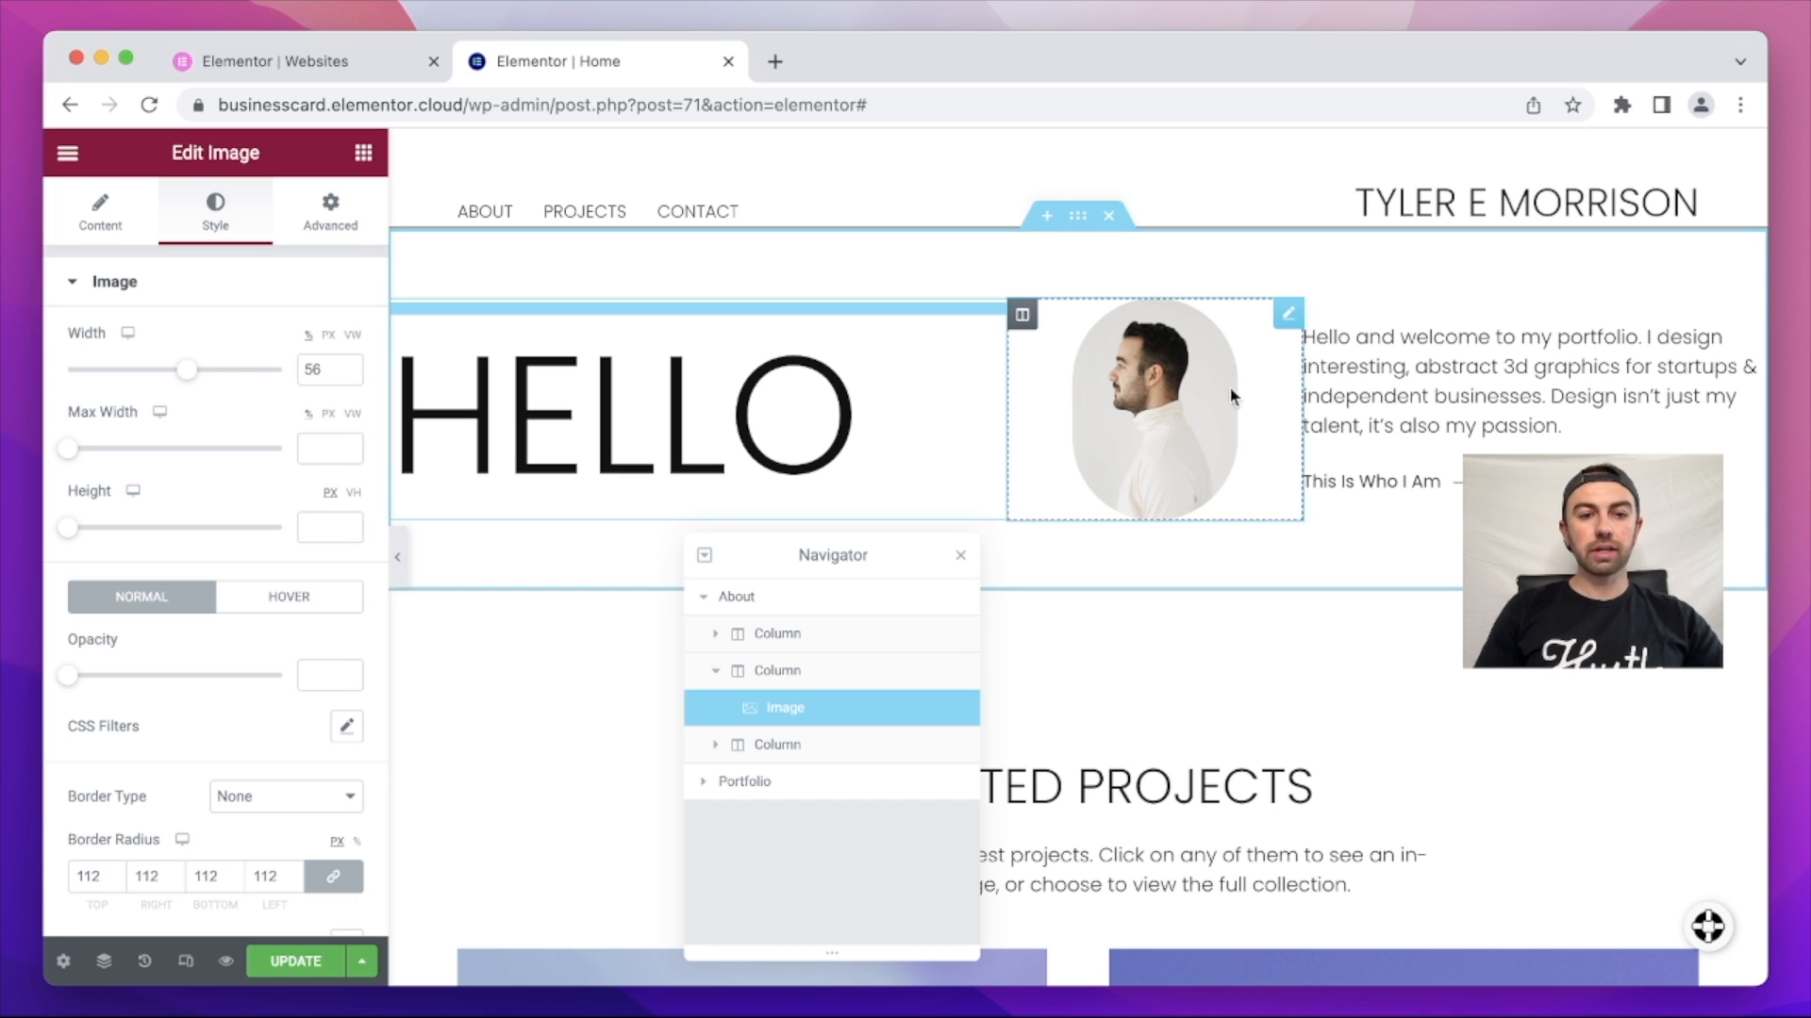
Step: Switch the photo's Image Size to Custom and begin entering the custom width and height
click(102, 217)
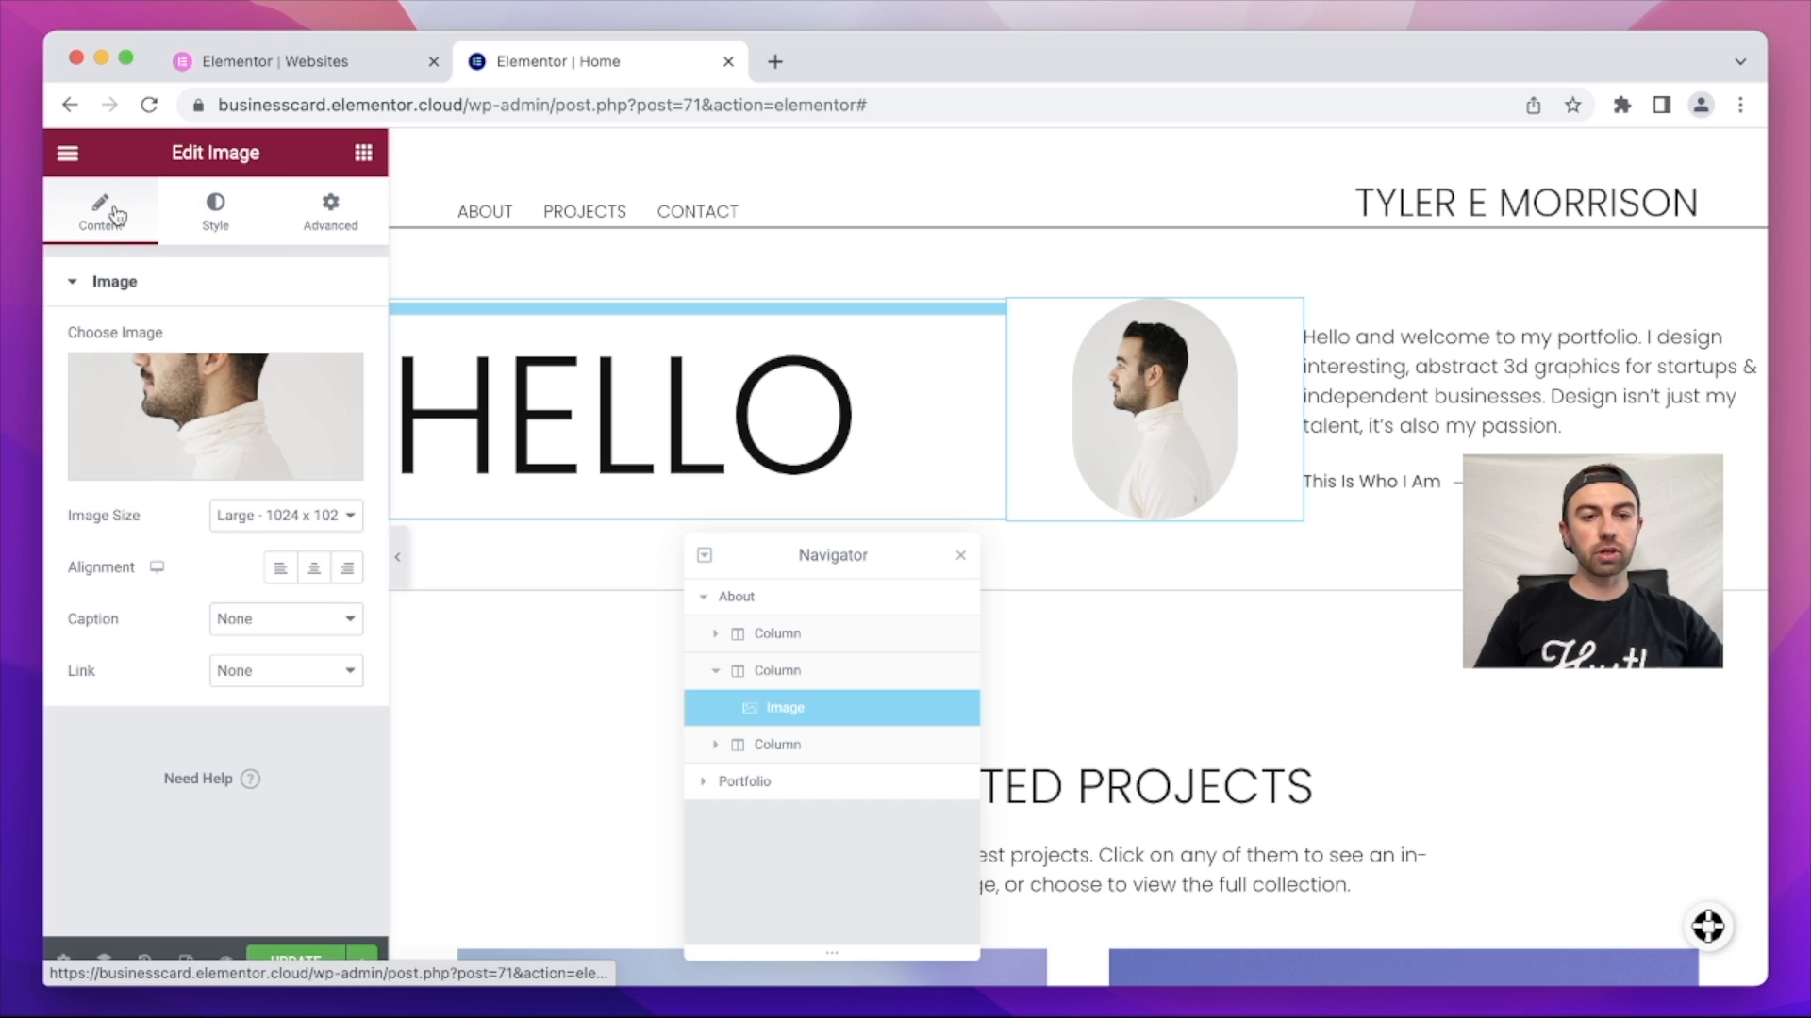
click(247, 512)
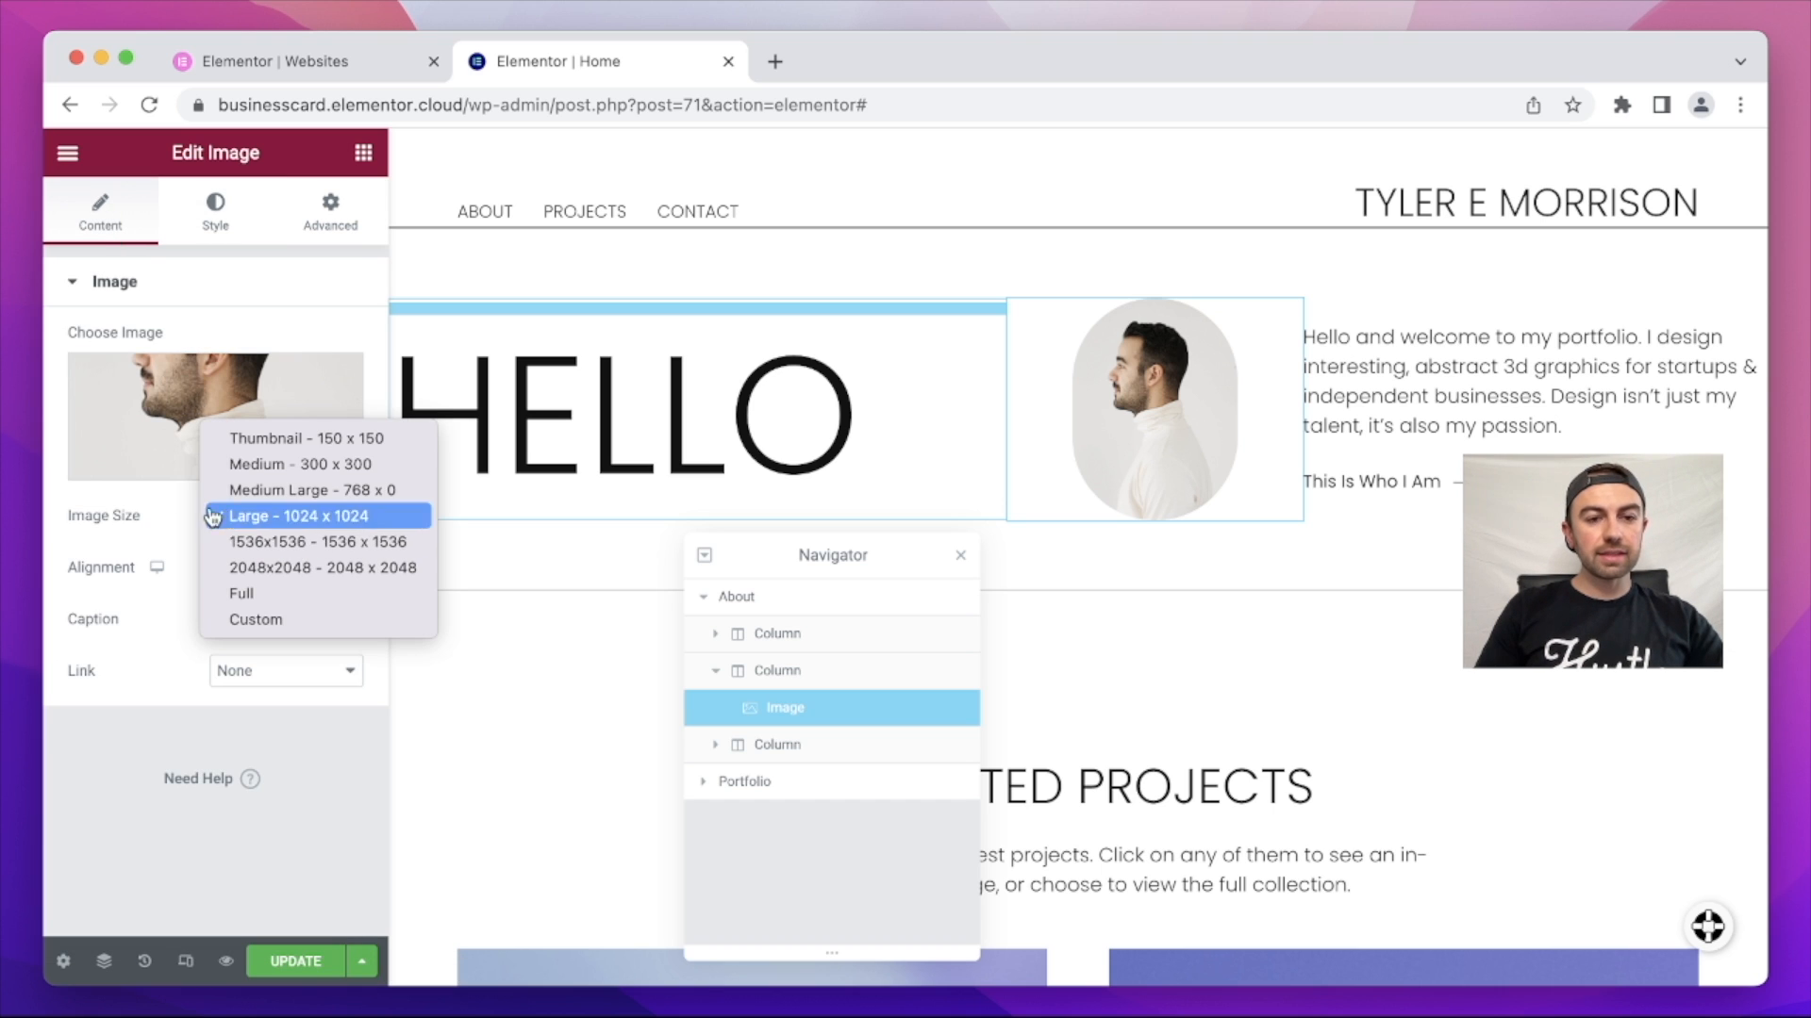
click(300, 622)
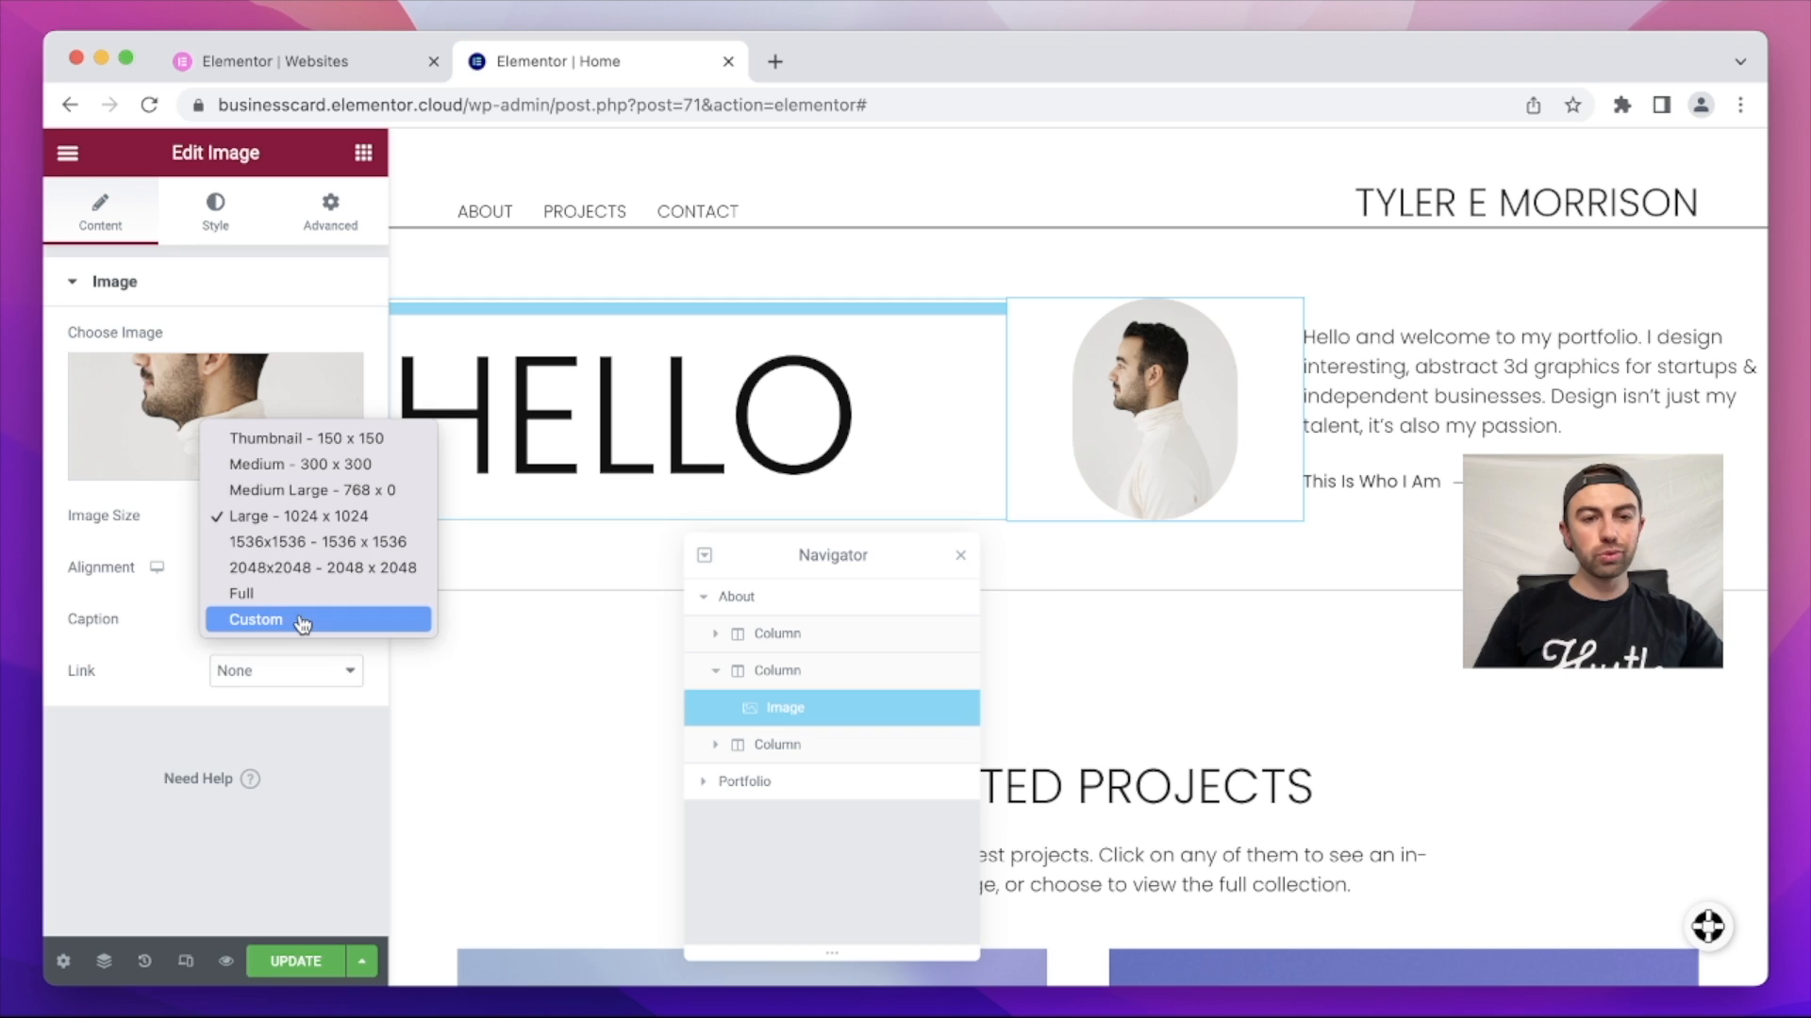
click(132, 653)
drag(132, 653, 59, 660)
text(1000)
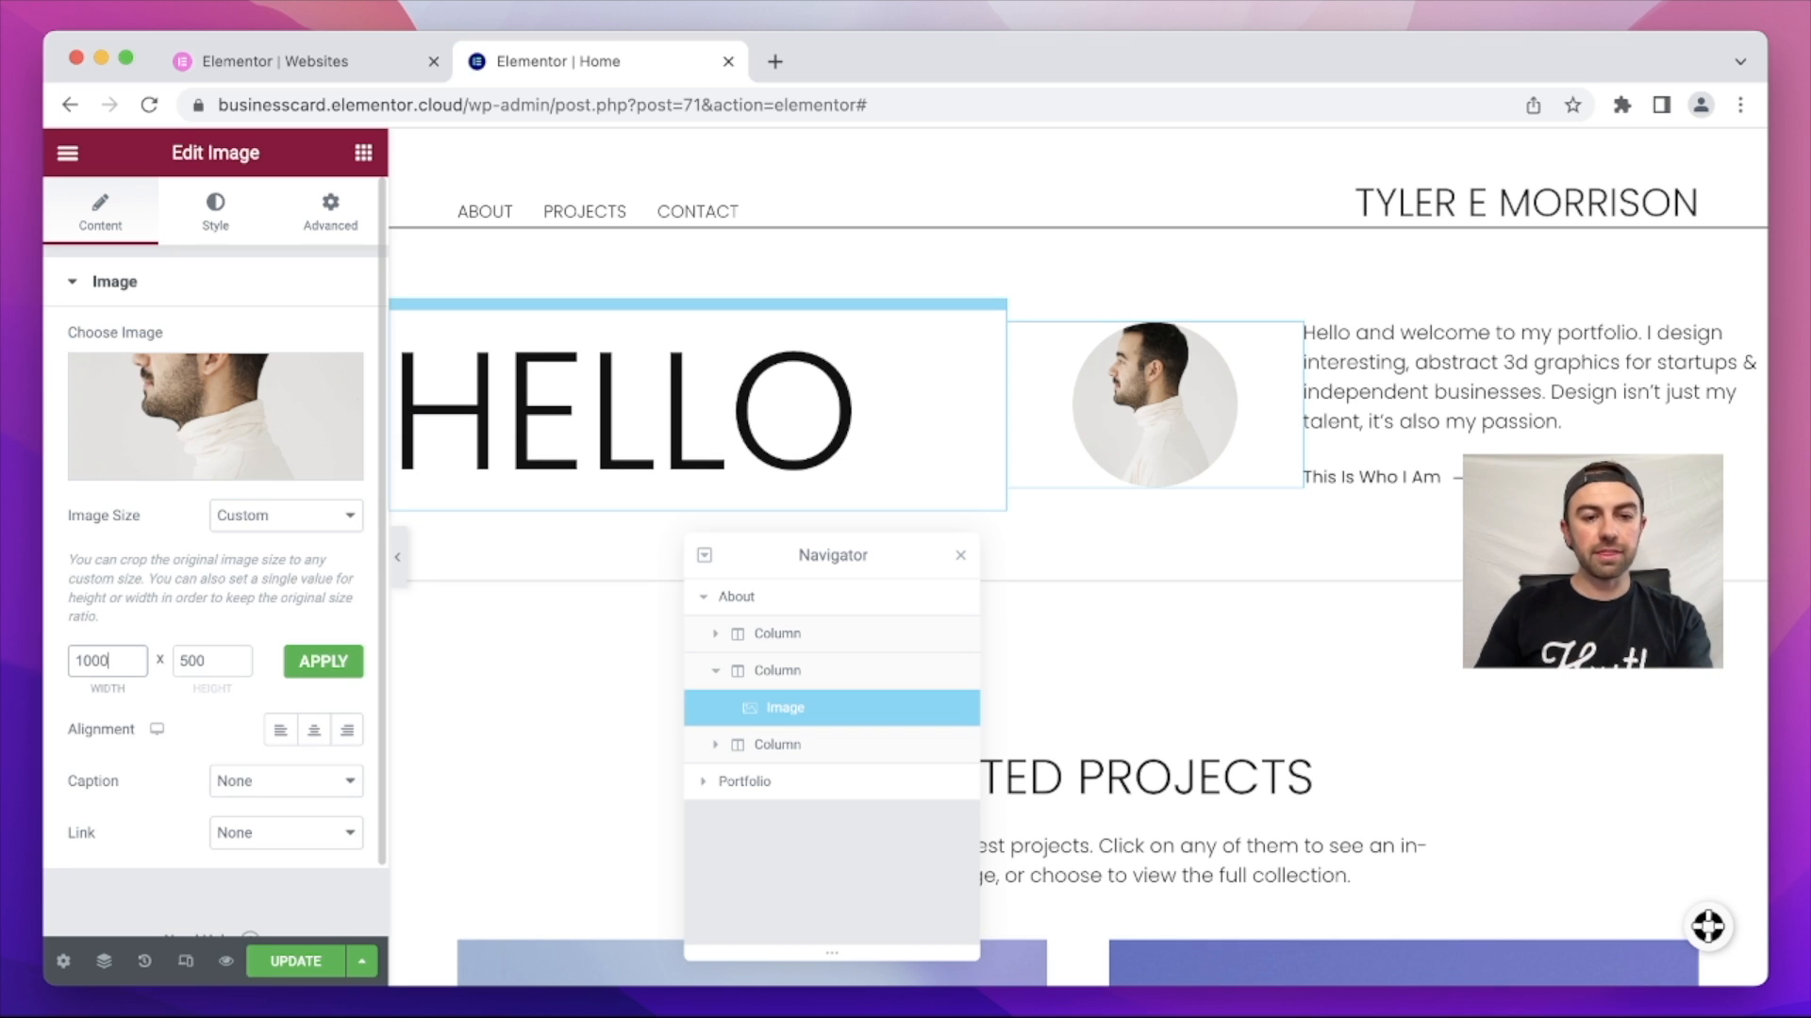
key(Tab)
Step: Apply a 1000×1000 custom image size and right-align the profile photo in its column
text(1)
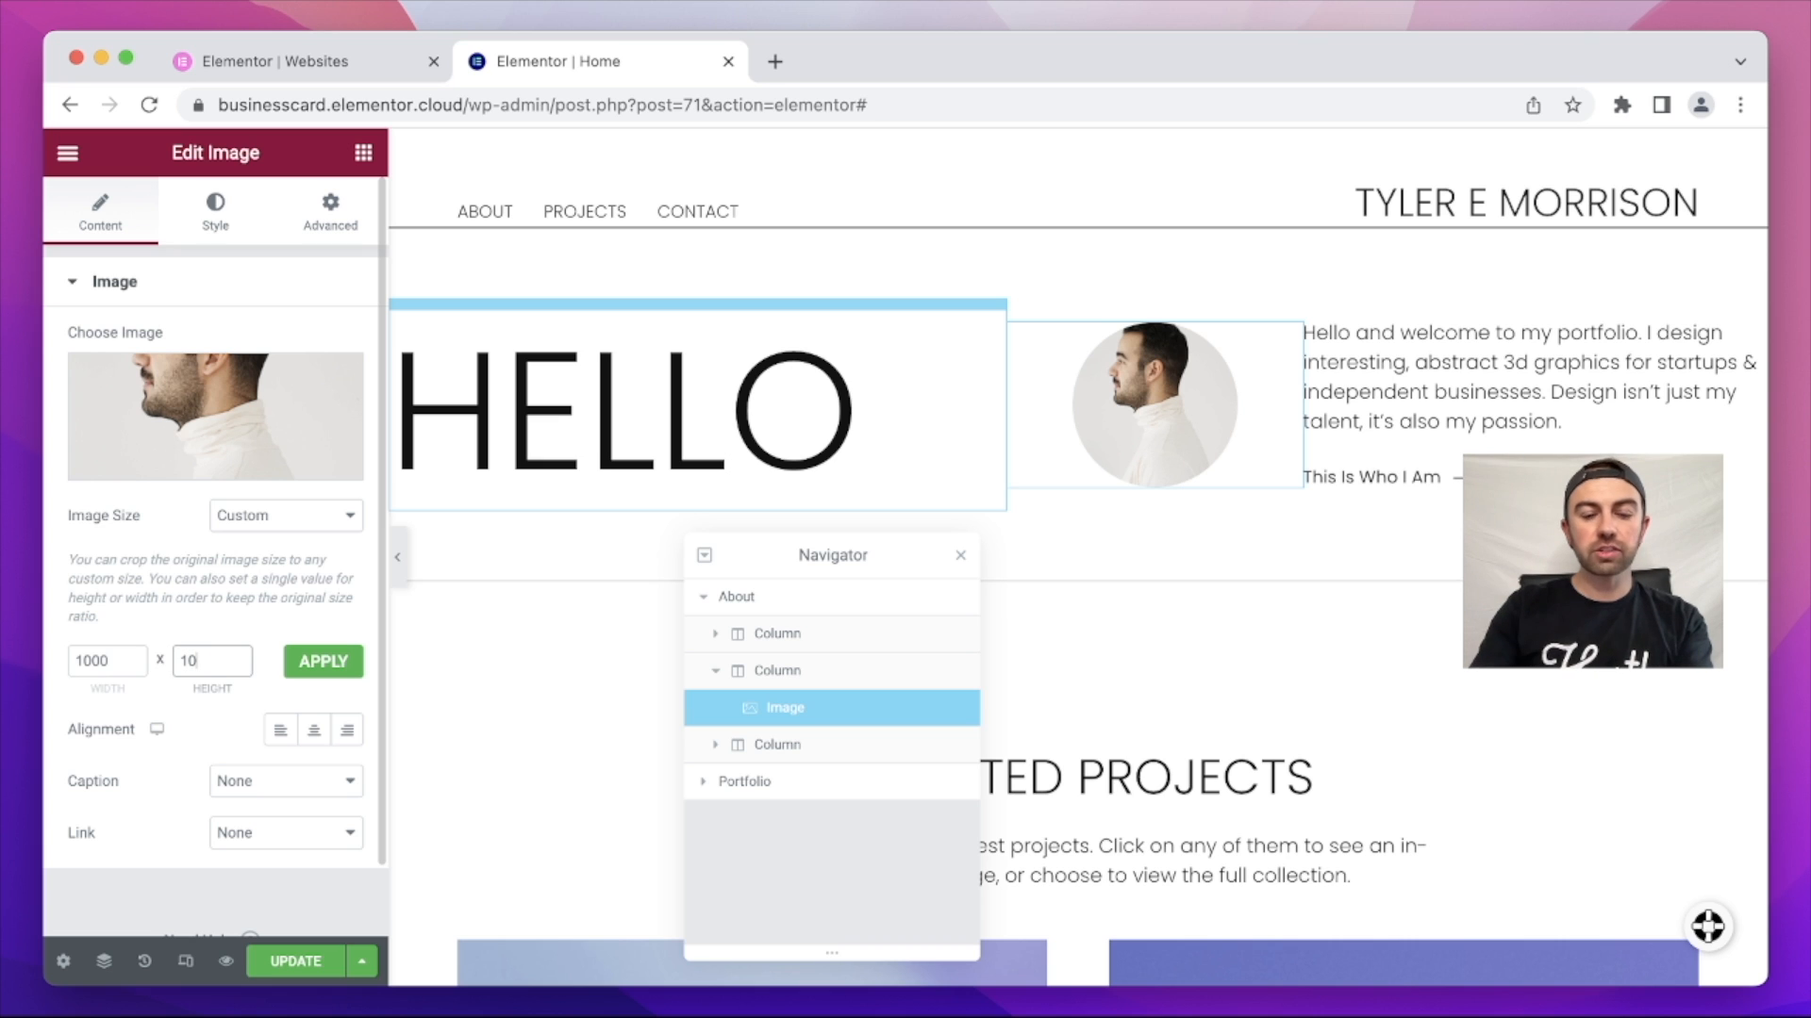
text(000)
click(345, 663)
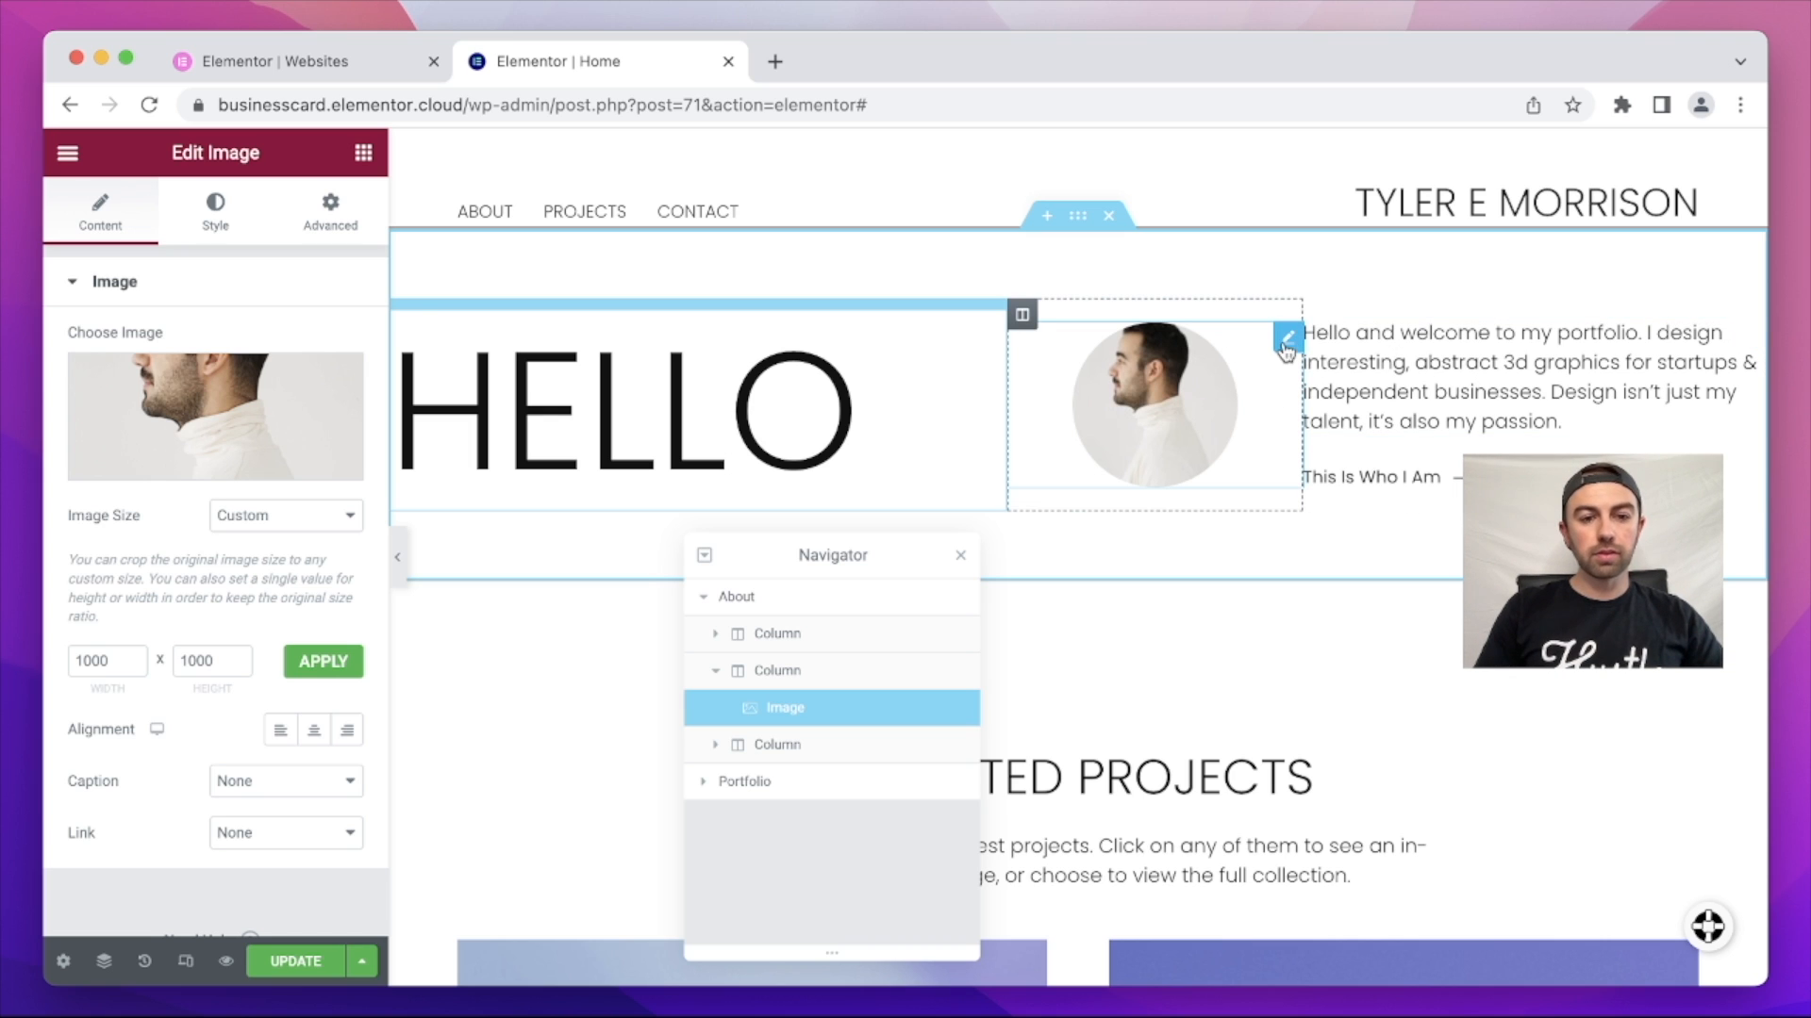
click(347, 733)
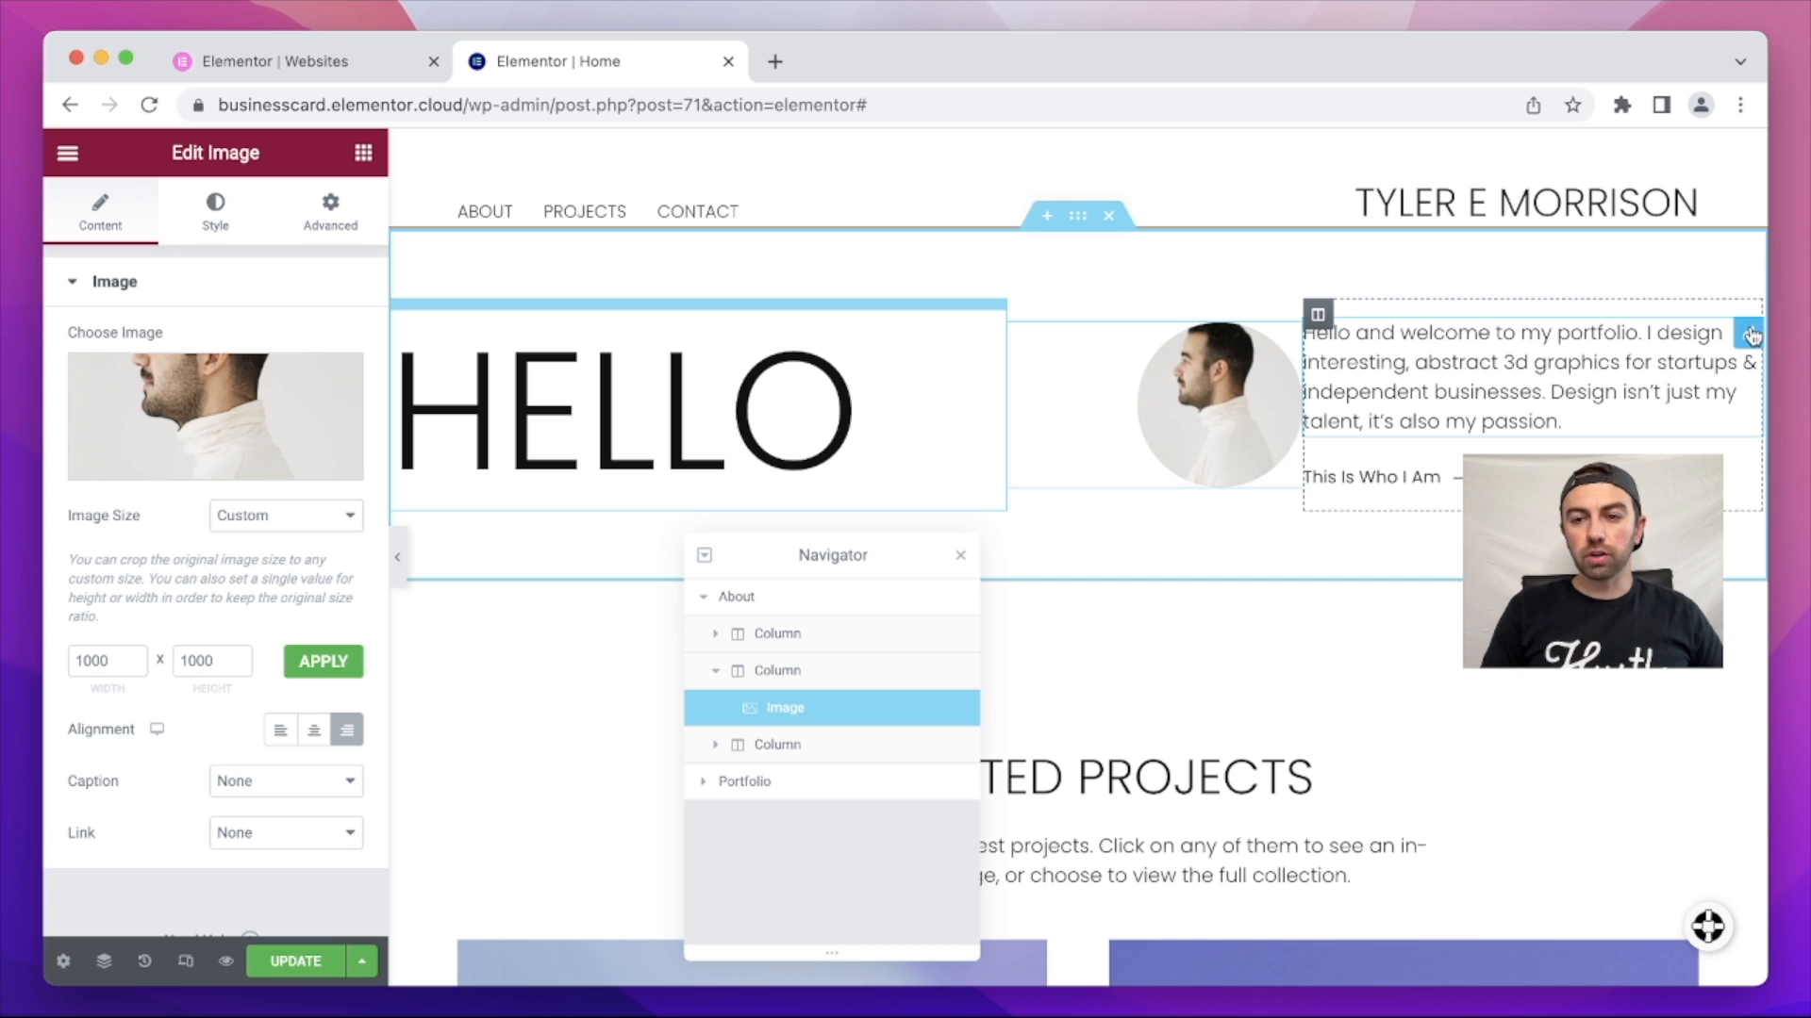
click(1750, 335)
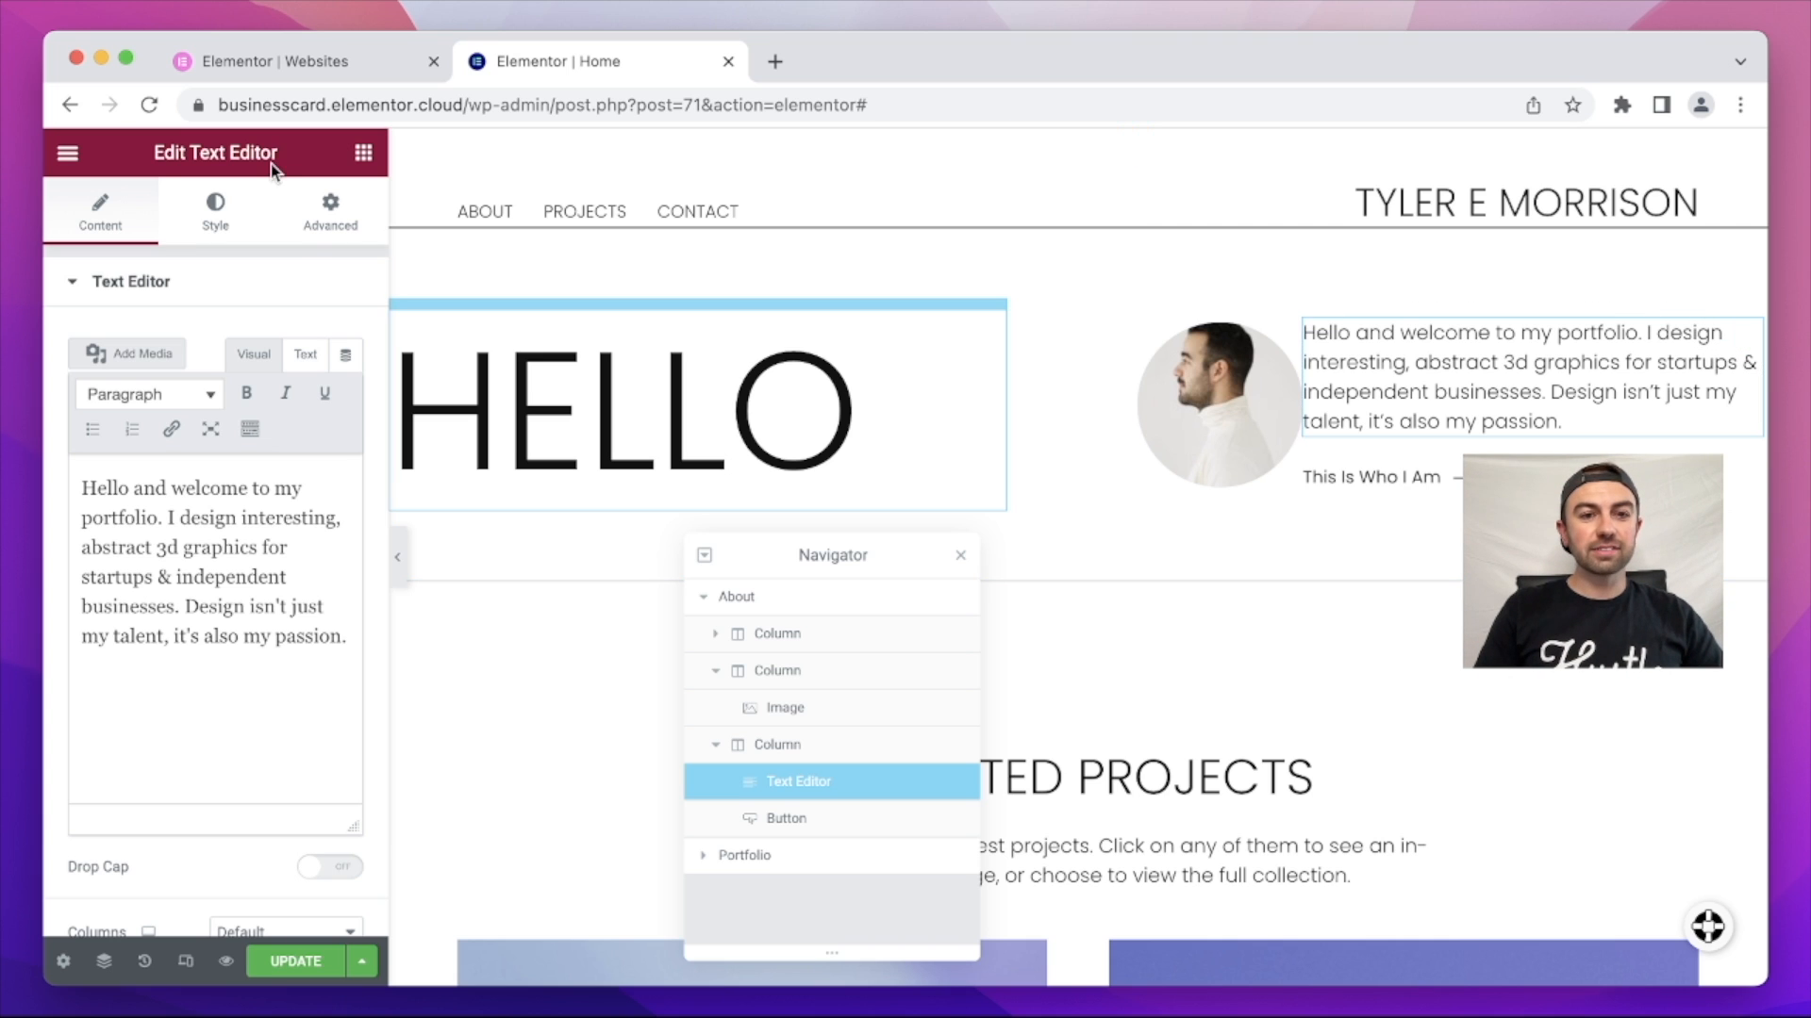
Step: Unlink the welcome paragraph's margins and lower its left margin to -20 px
click(321, 226)
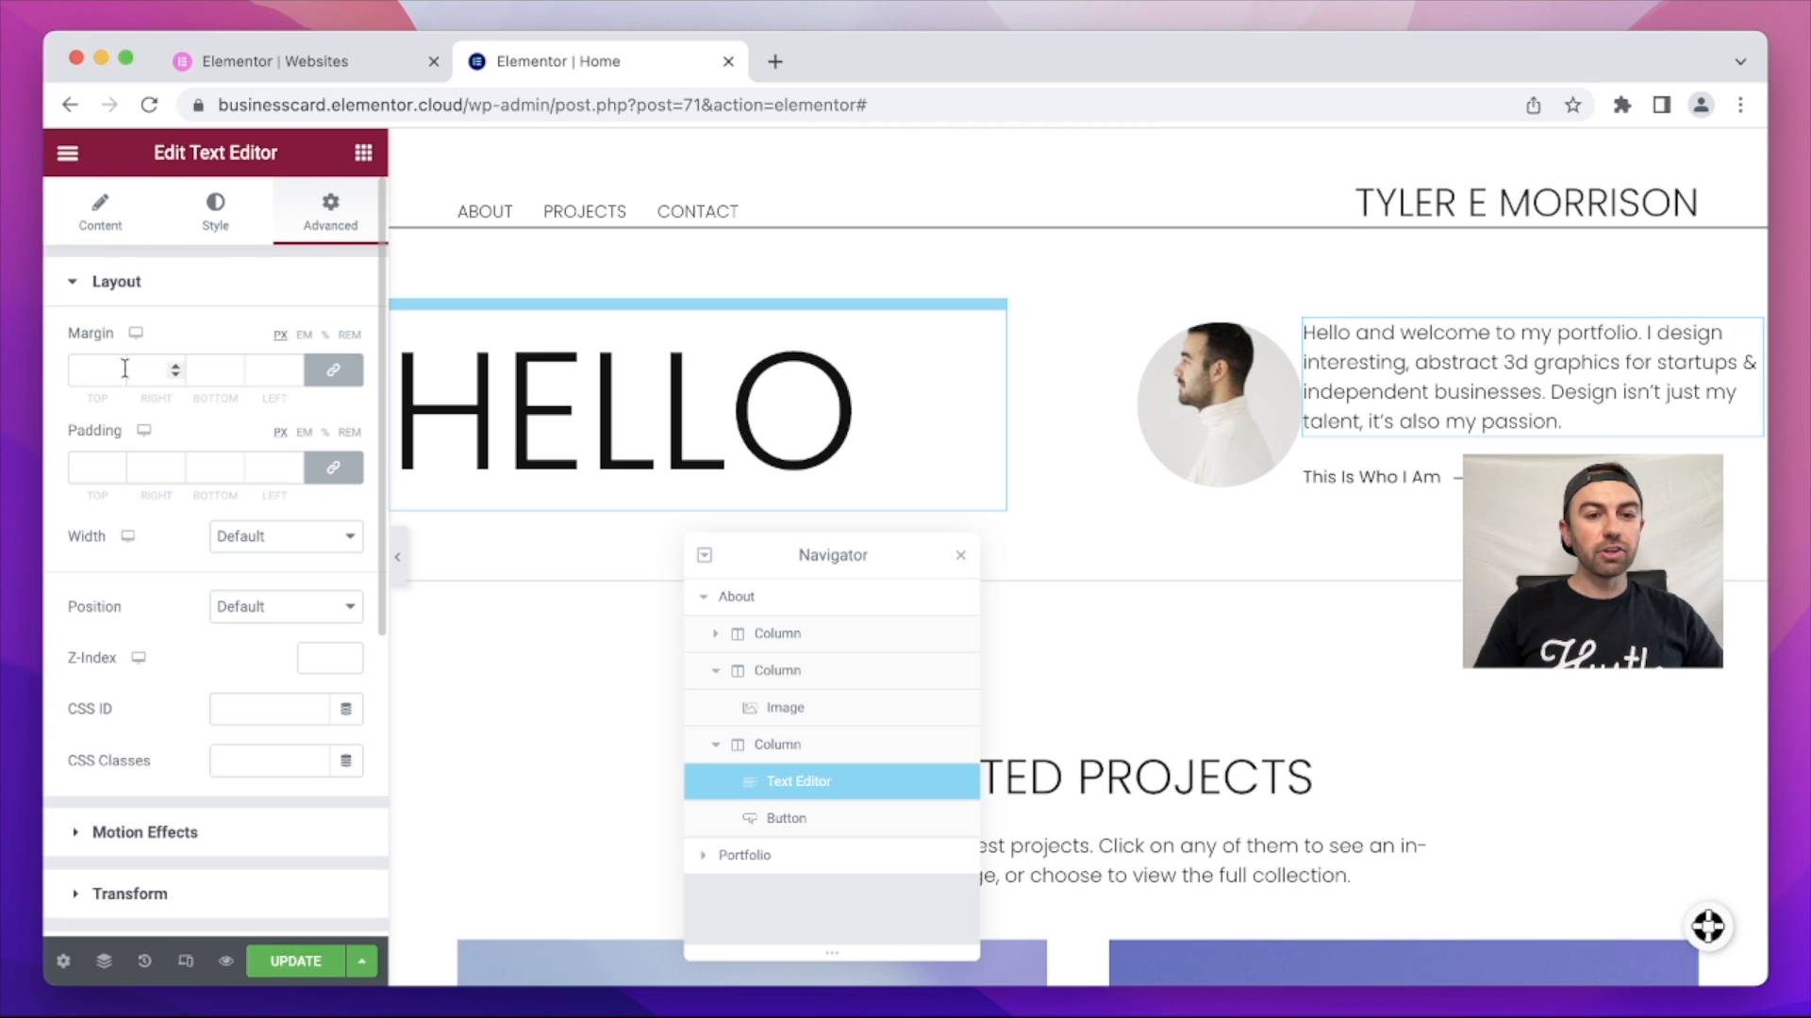
click(333, 370)
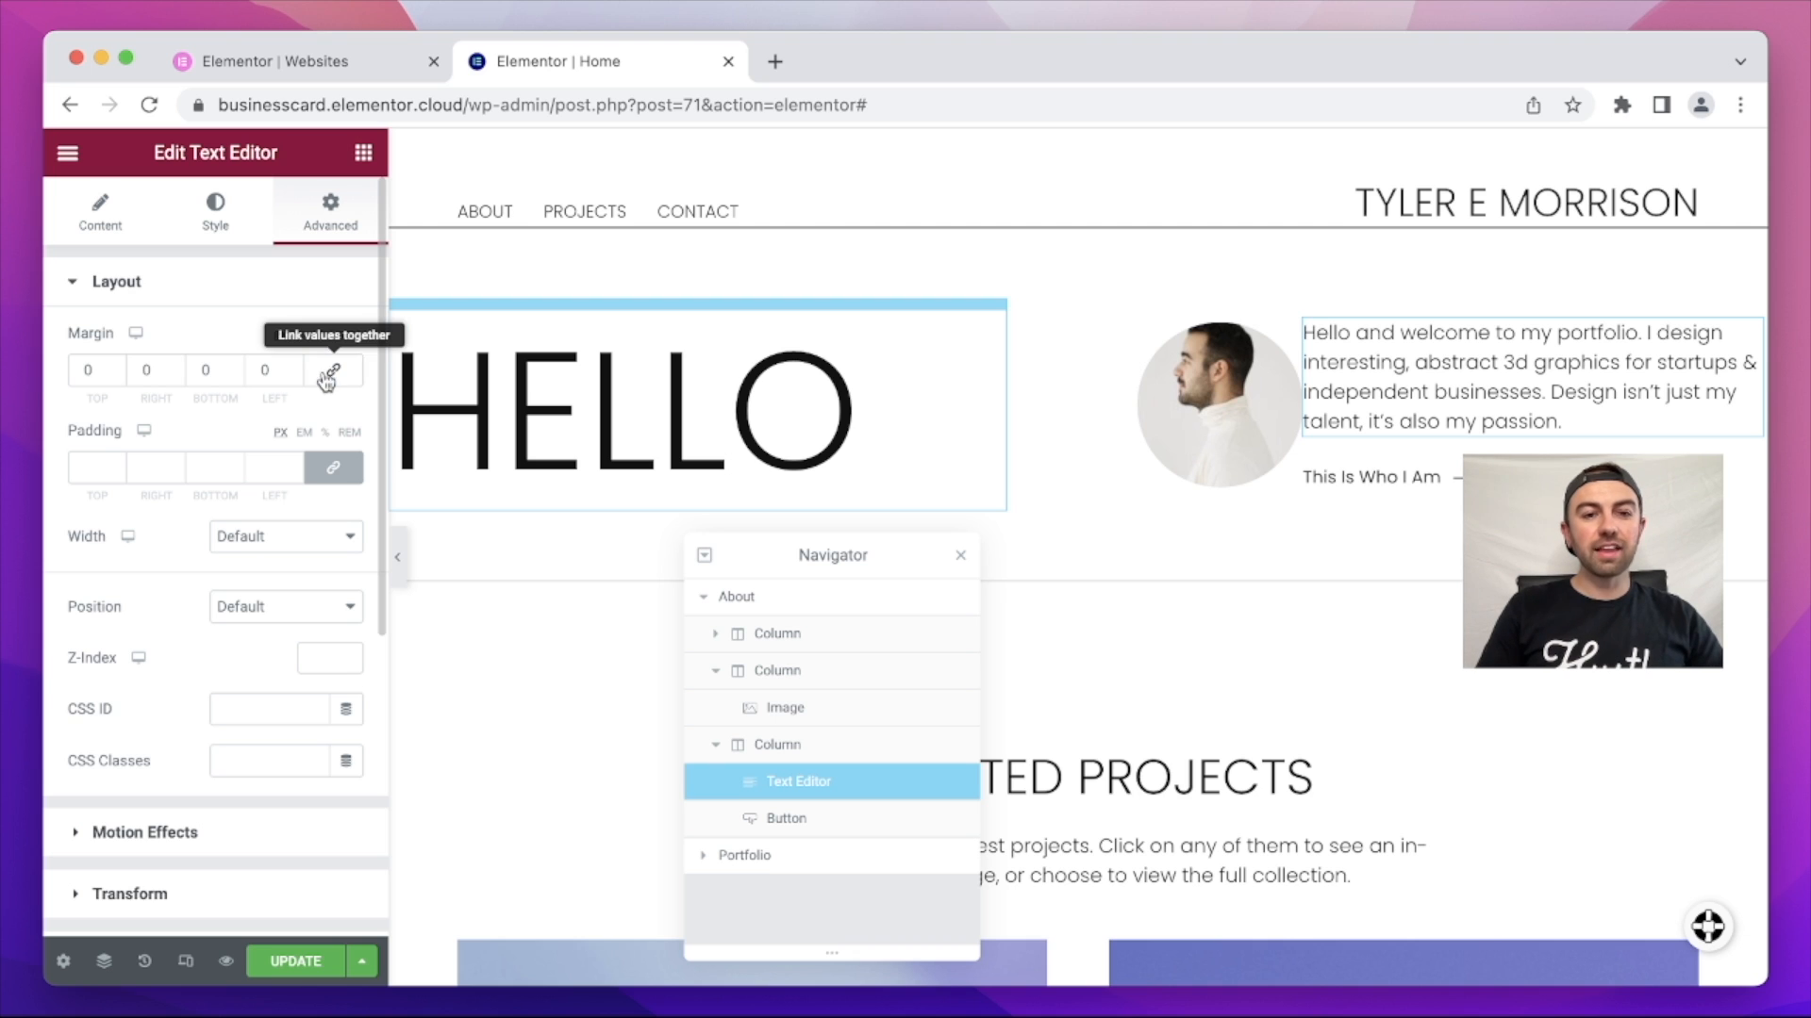
click(294, 376)
click(294, 376)
click(294, 376)
click(294, 376)
click(295, 376)
click(295, 376)
click(294, 376)
click(295, 376)
click(296, 377)
click(296, 378)
click(296, 377)
click(296, 377)
click(296, 378)
click(296, 377)
click(297, 377)
click(297, 377)
click(296, 377)
click(296, 377)
click(296, 377)
click(296, 377)
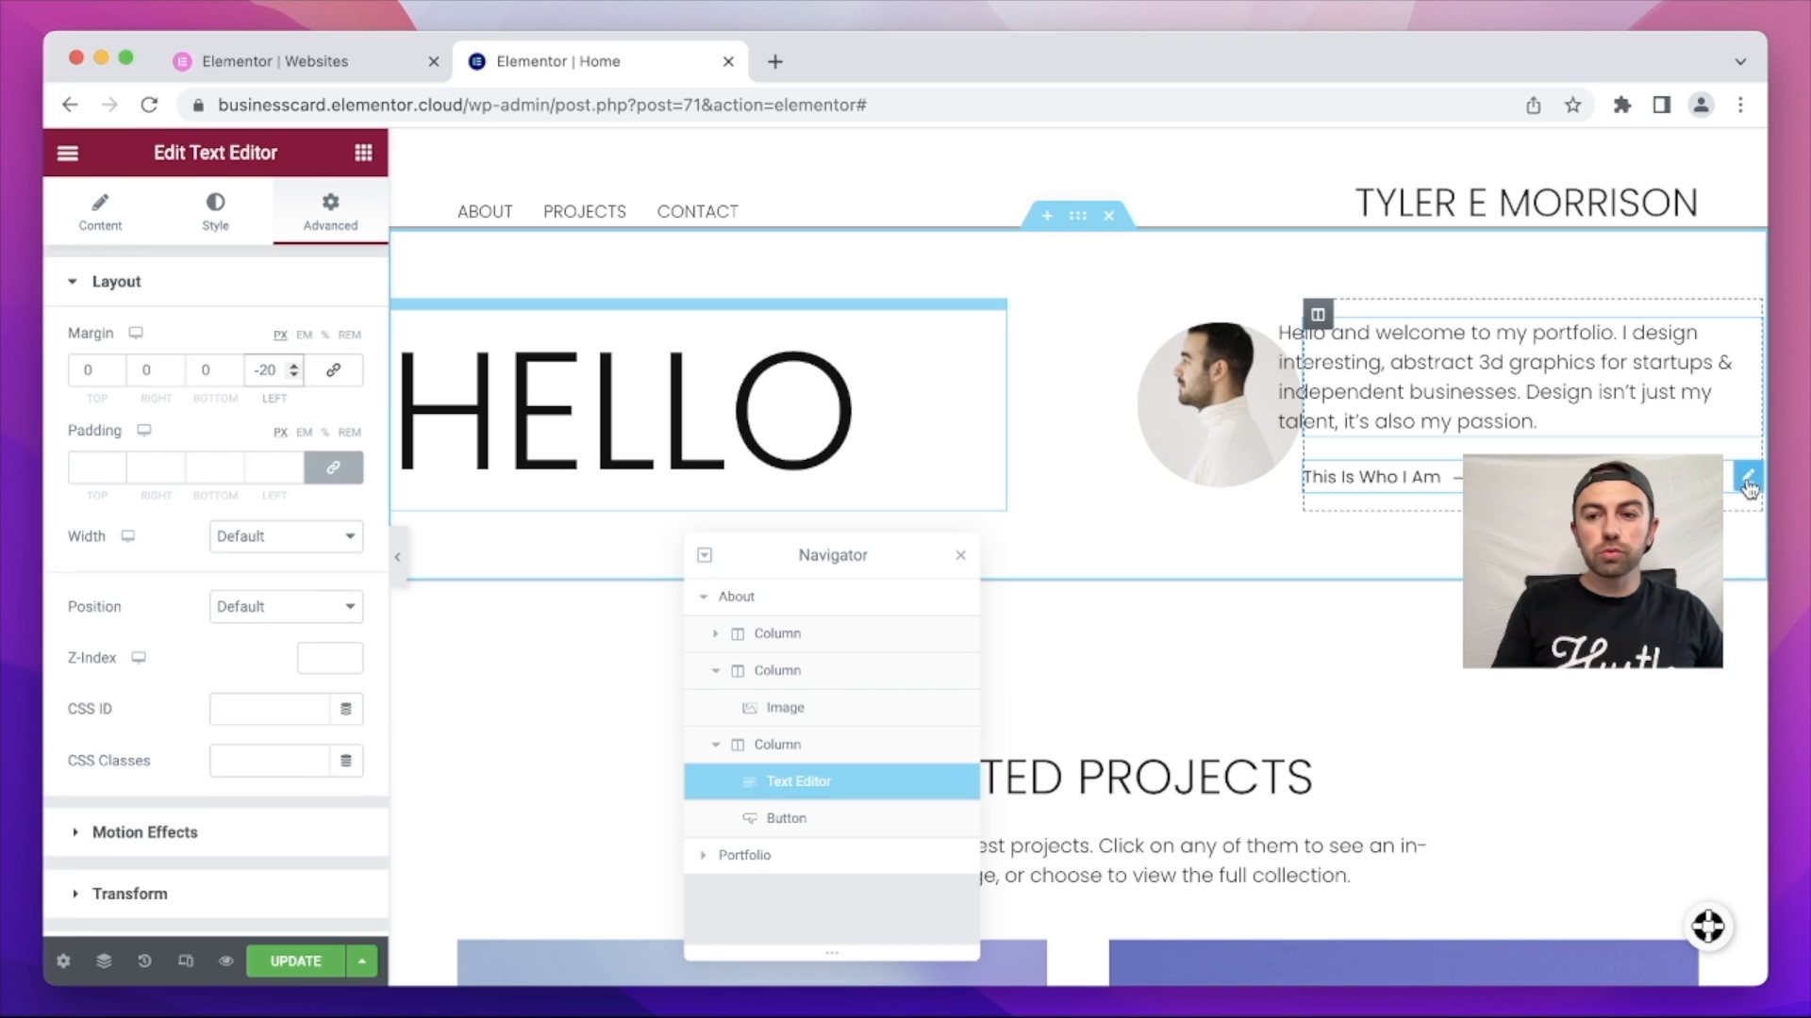
click(1746, 481)
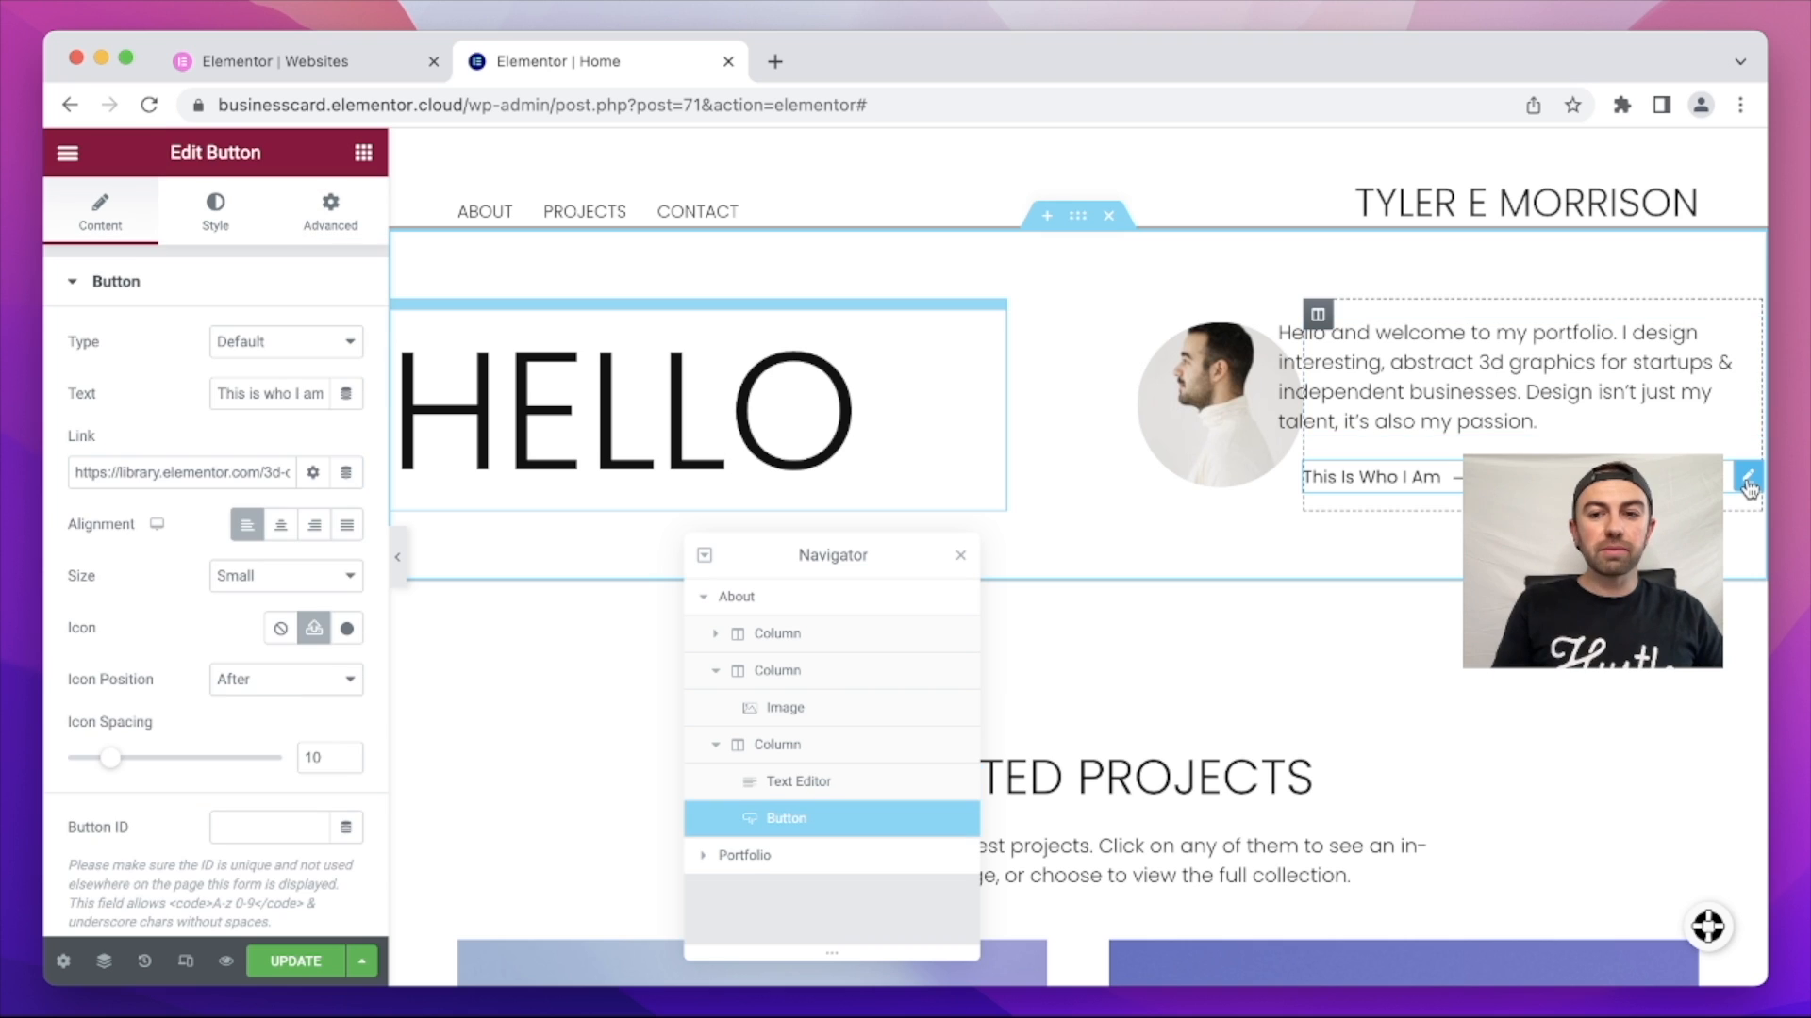
Step: Set the This Is Who I Am button's unlinked left margin to -20 px and save the page
click(344, 231)
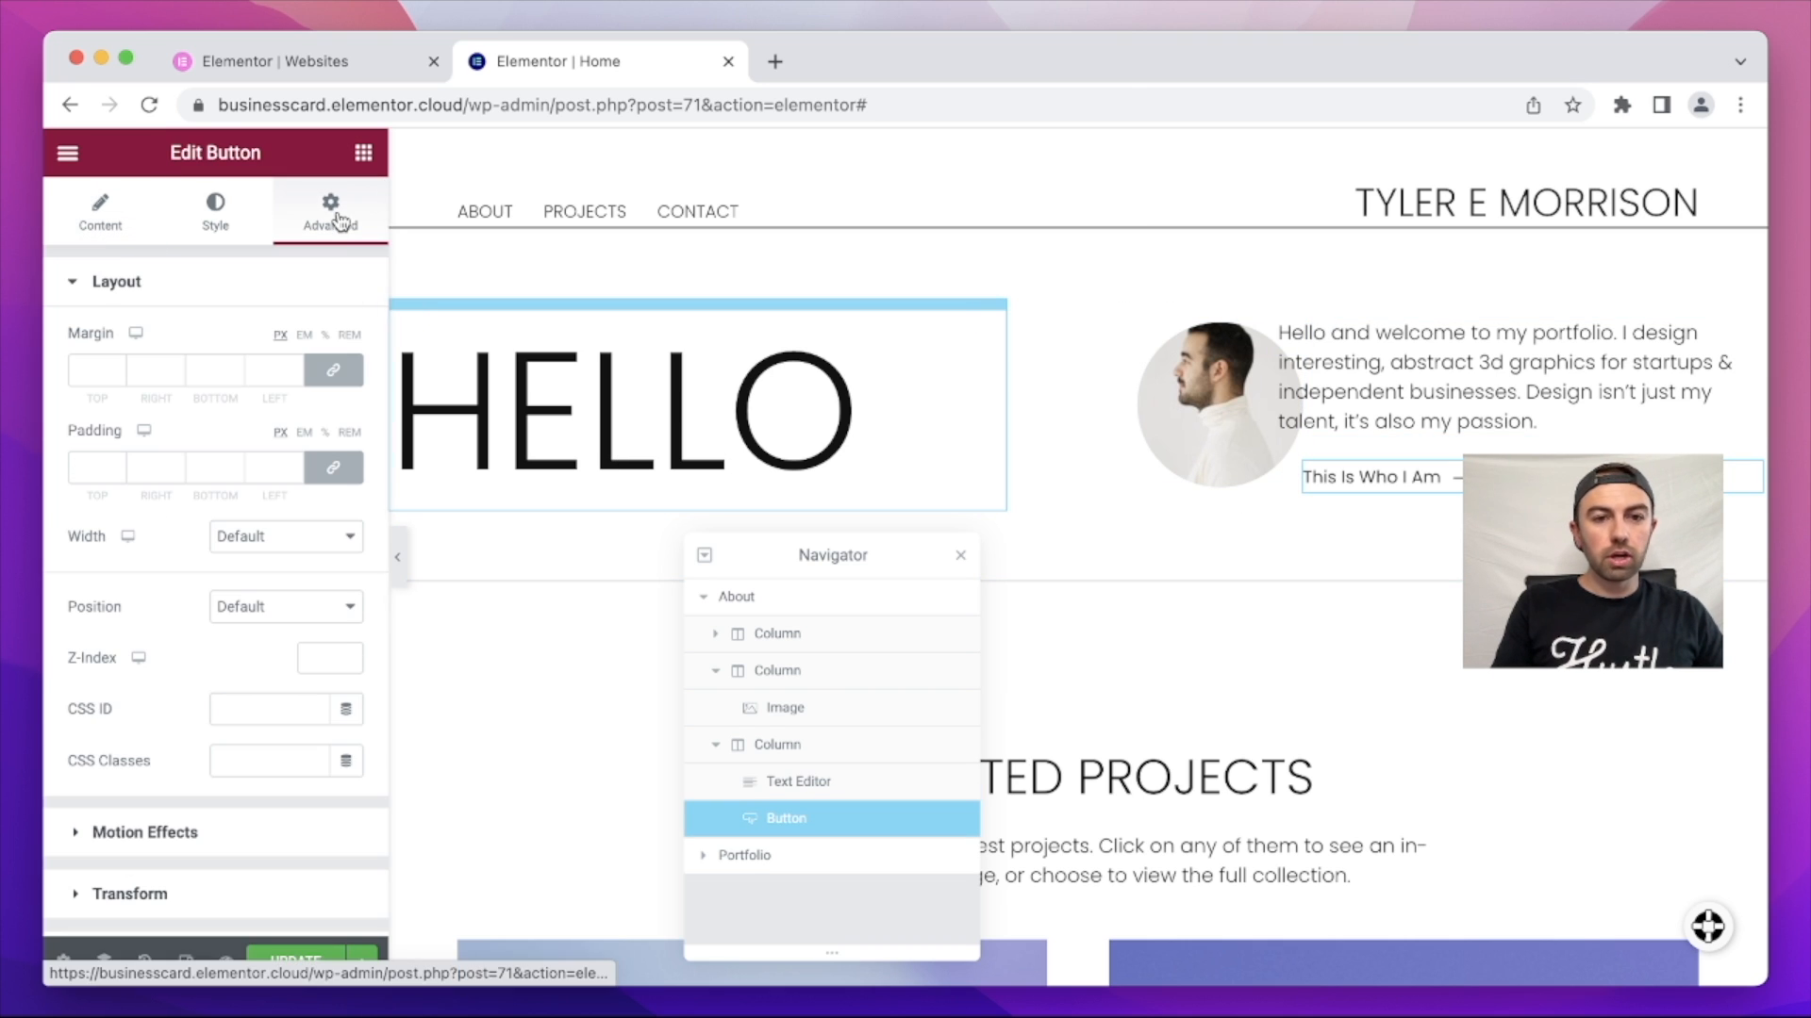
click(346, 379)
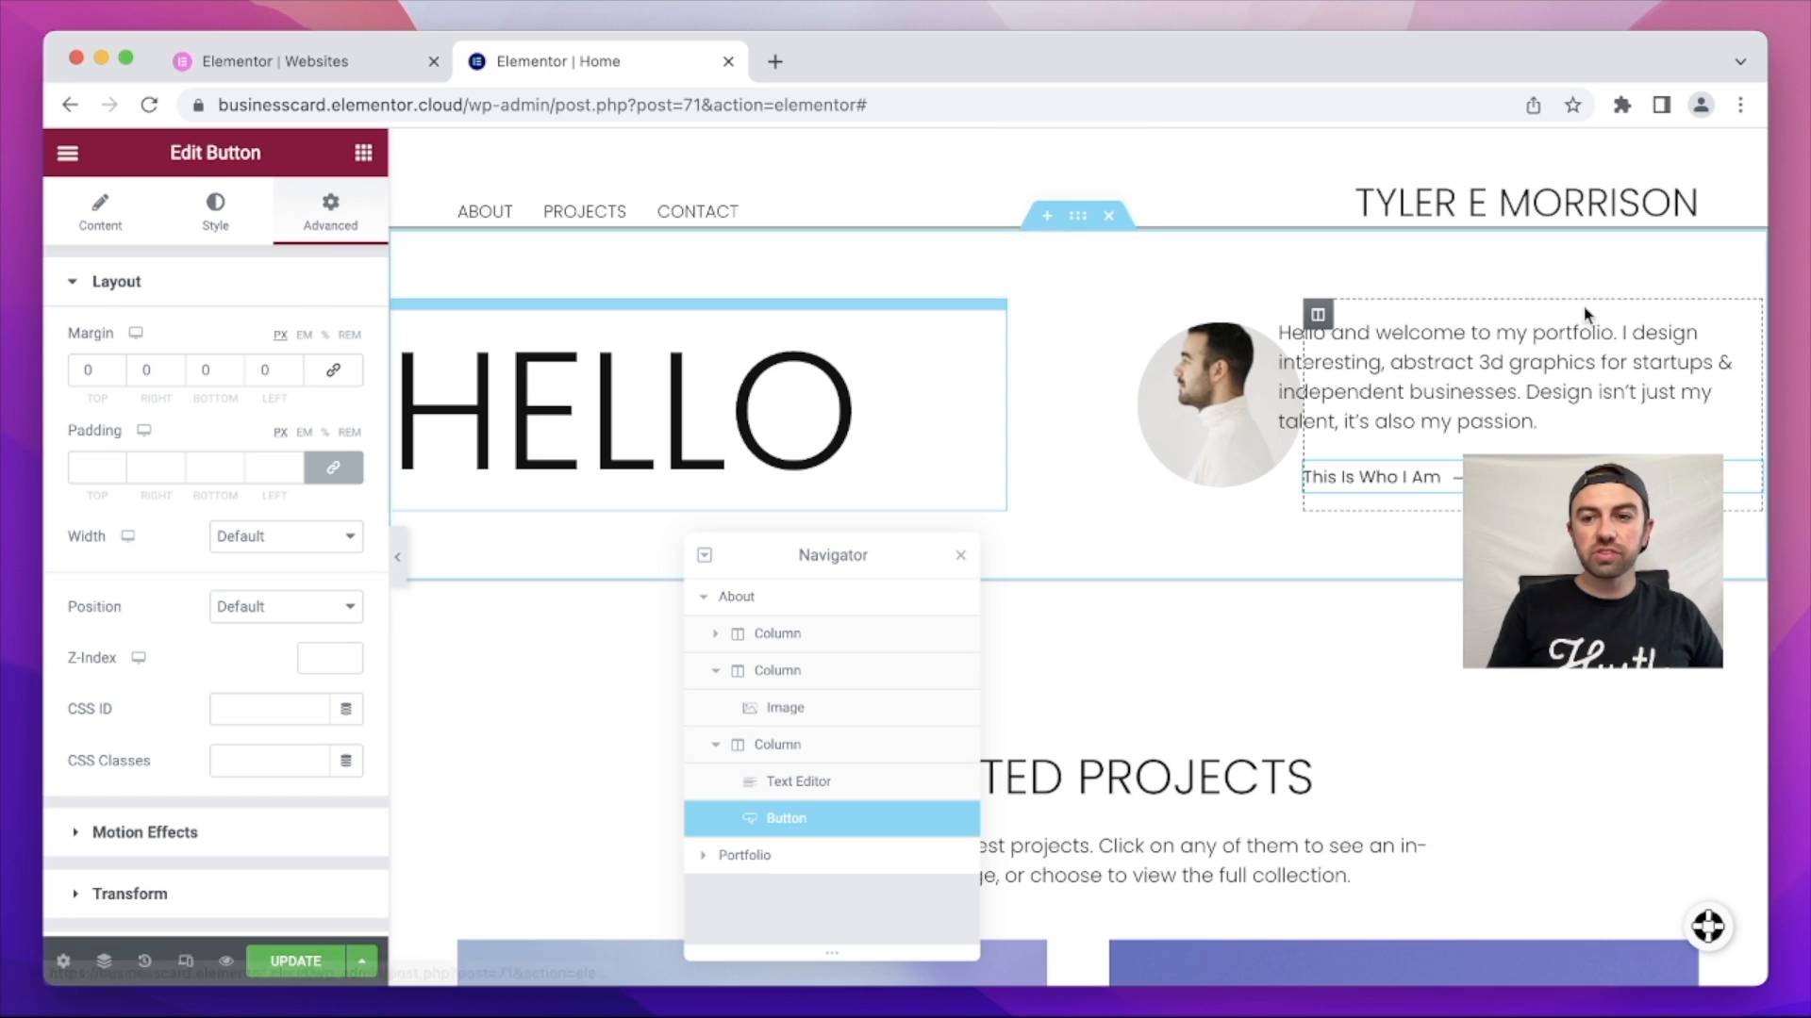
click(1747, 332)
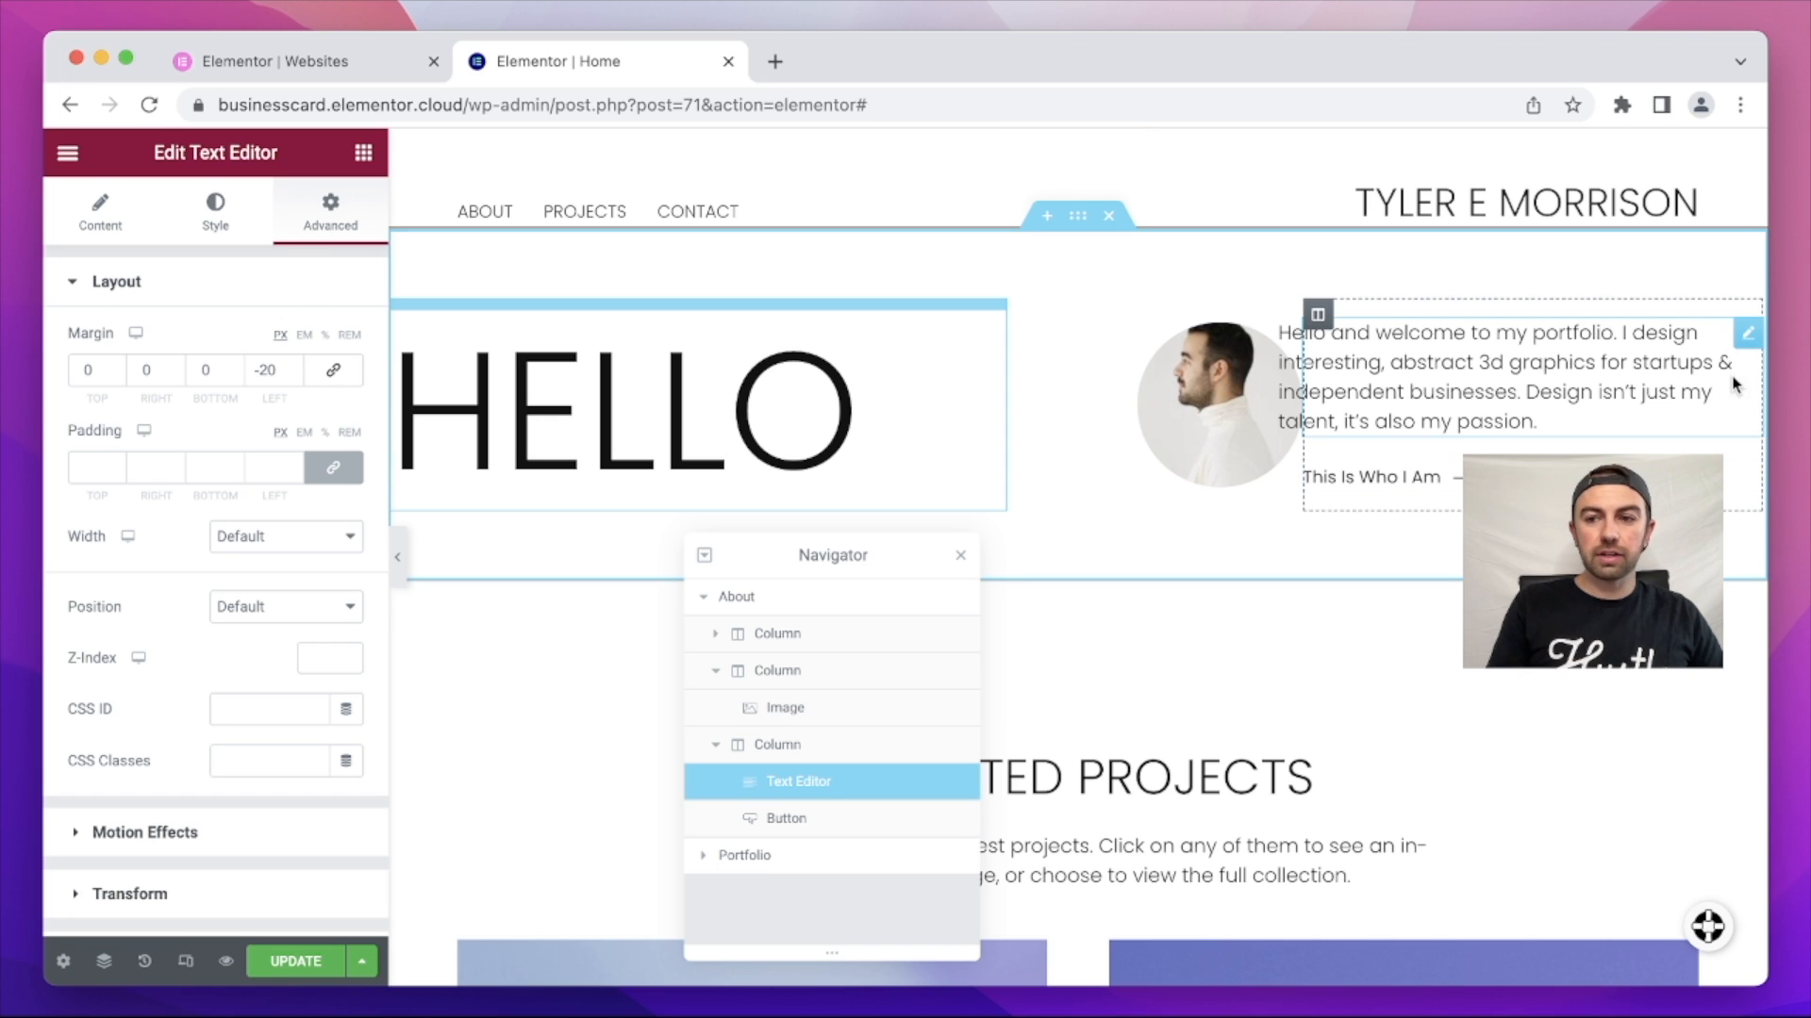
click(1747, 478)
click(283, 368)
drag(283, 369, 231, 354)
text(20)
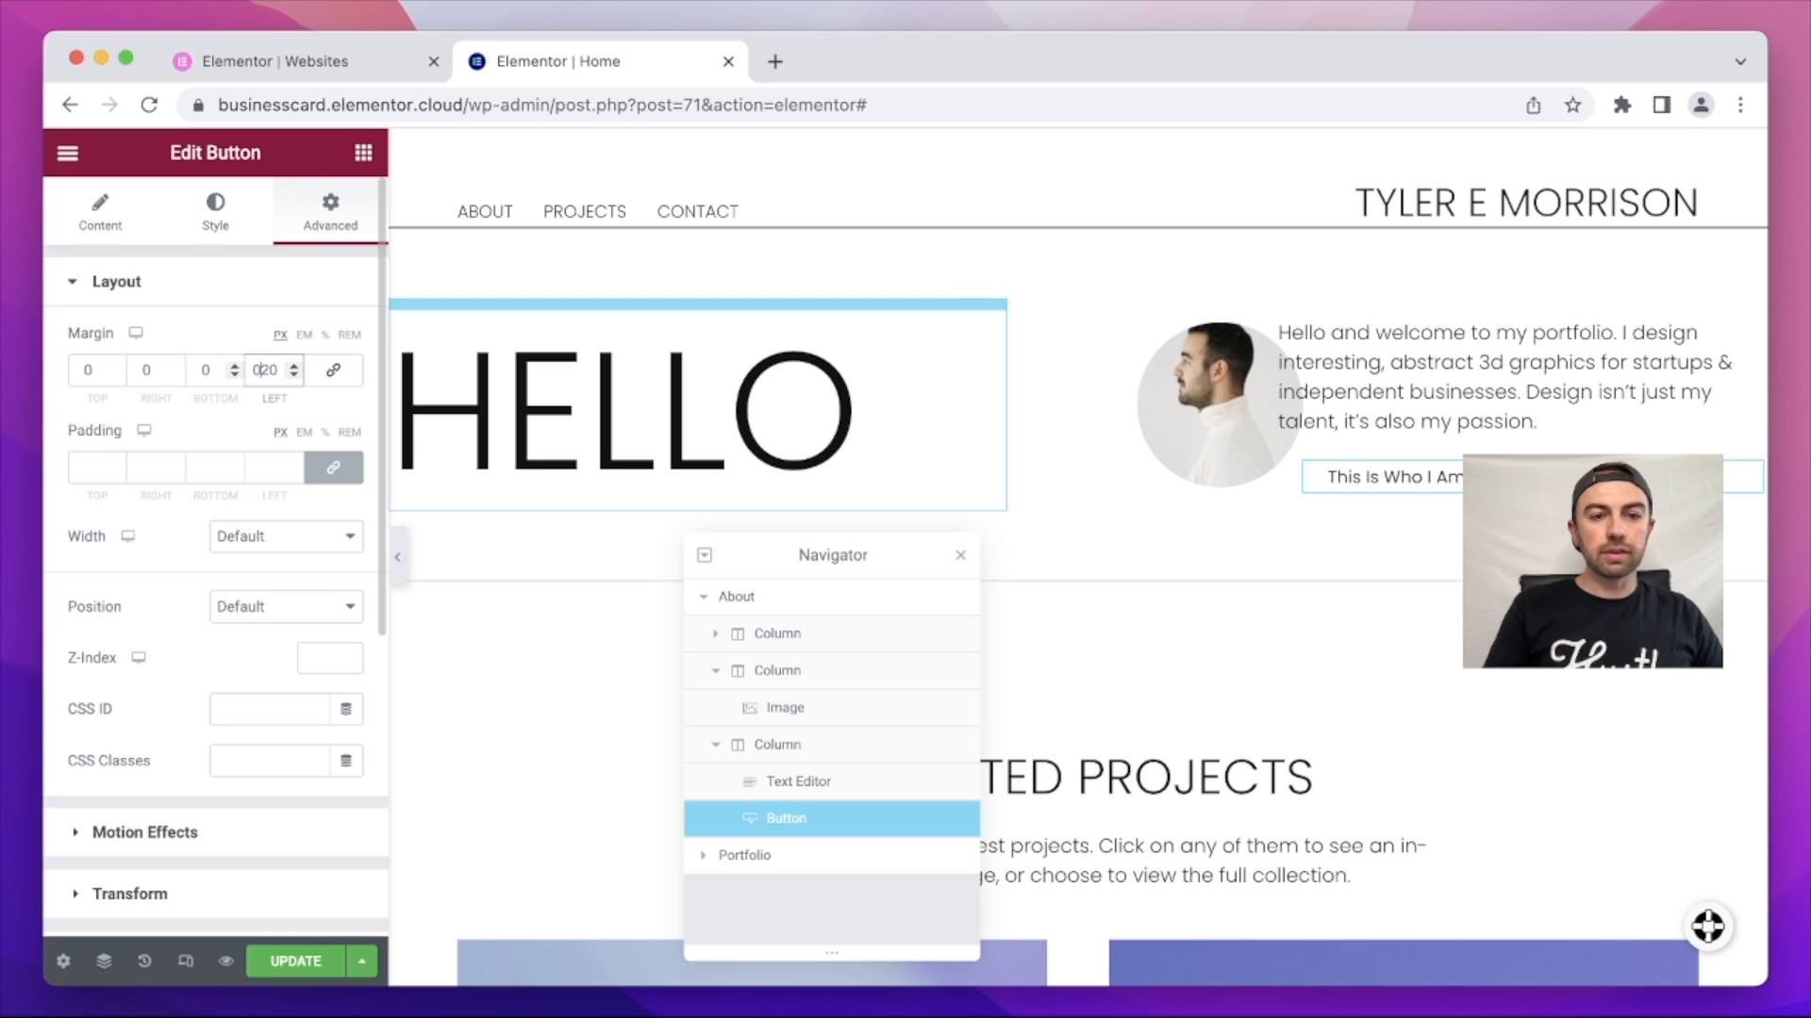
key(BackSpace)
text(-)
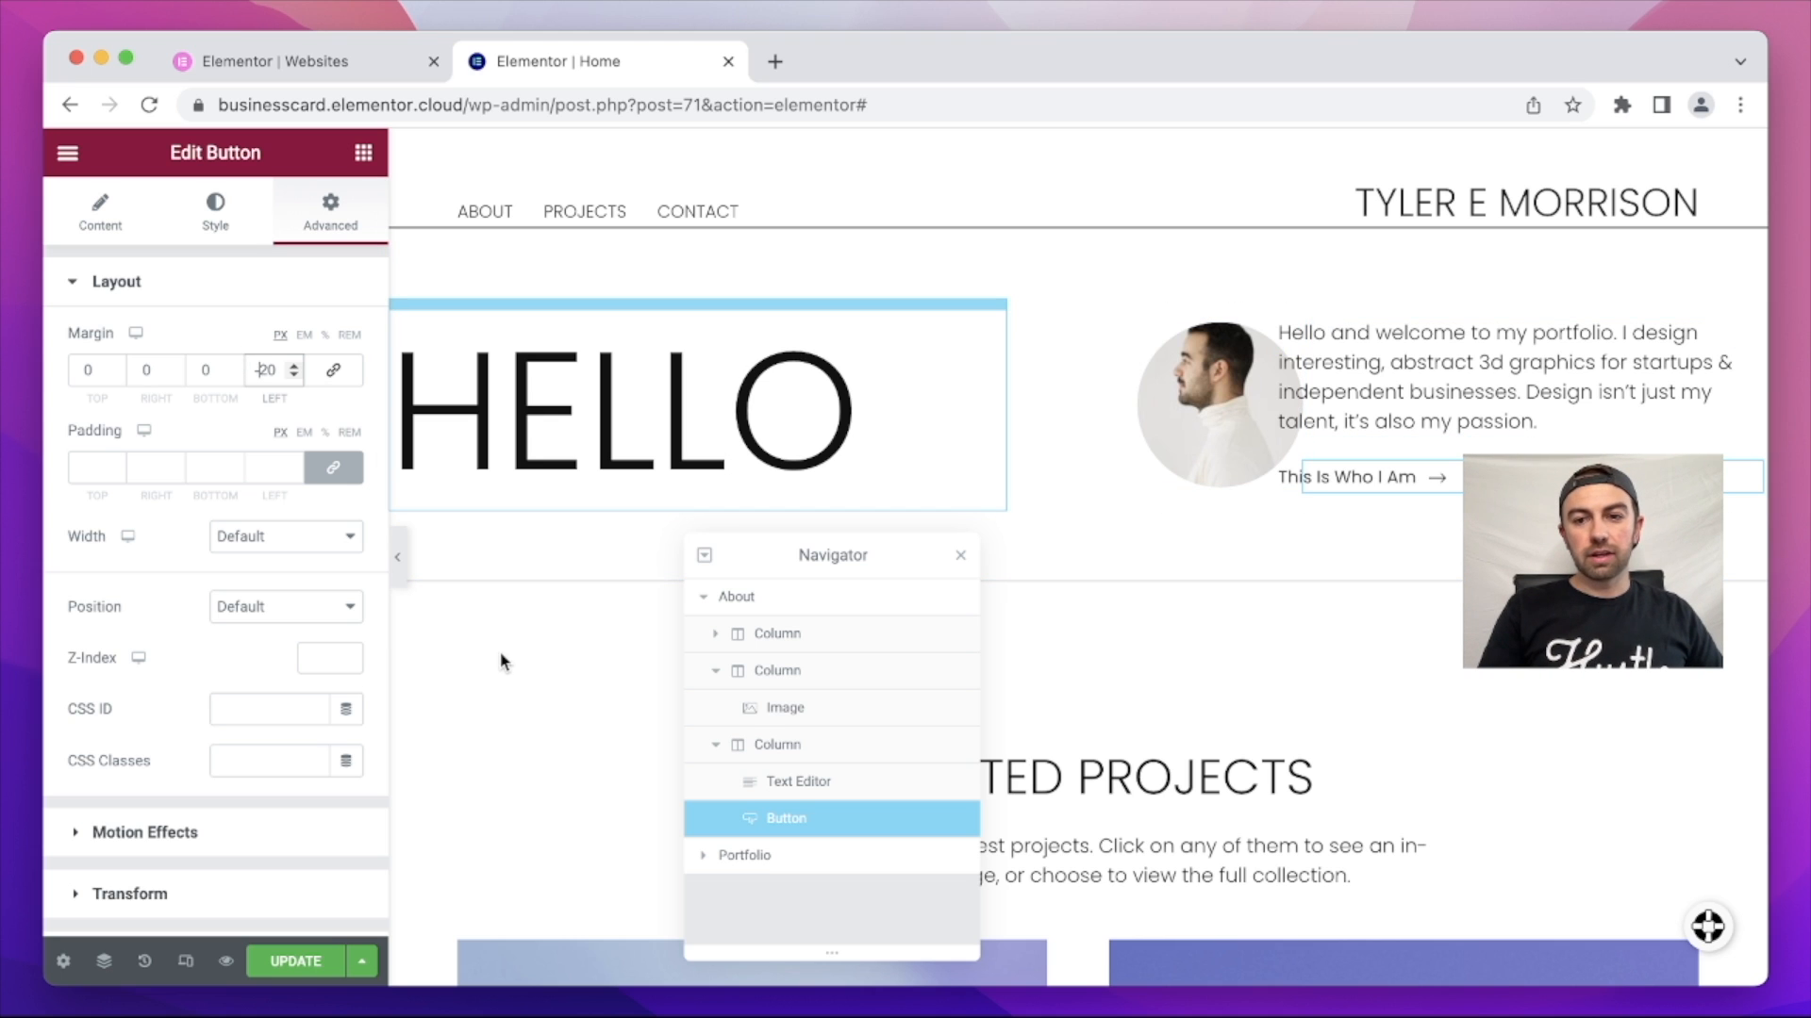
click(583, 681)
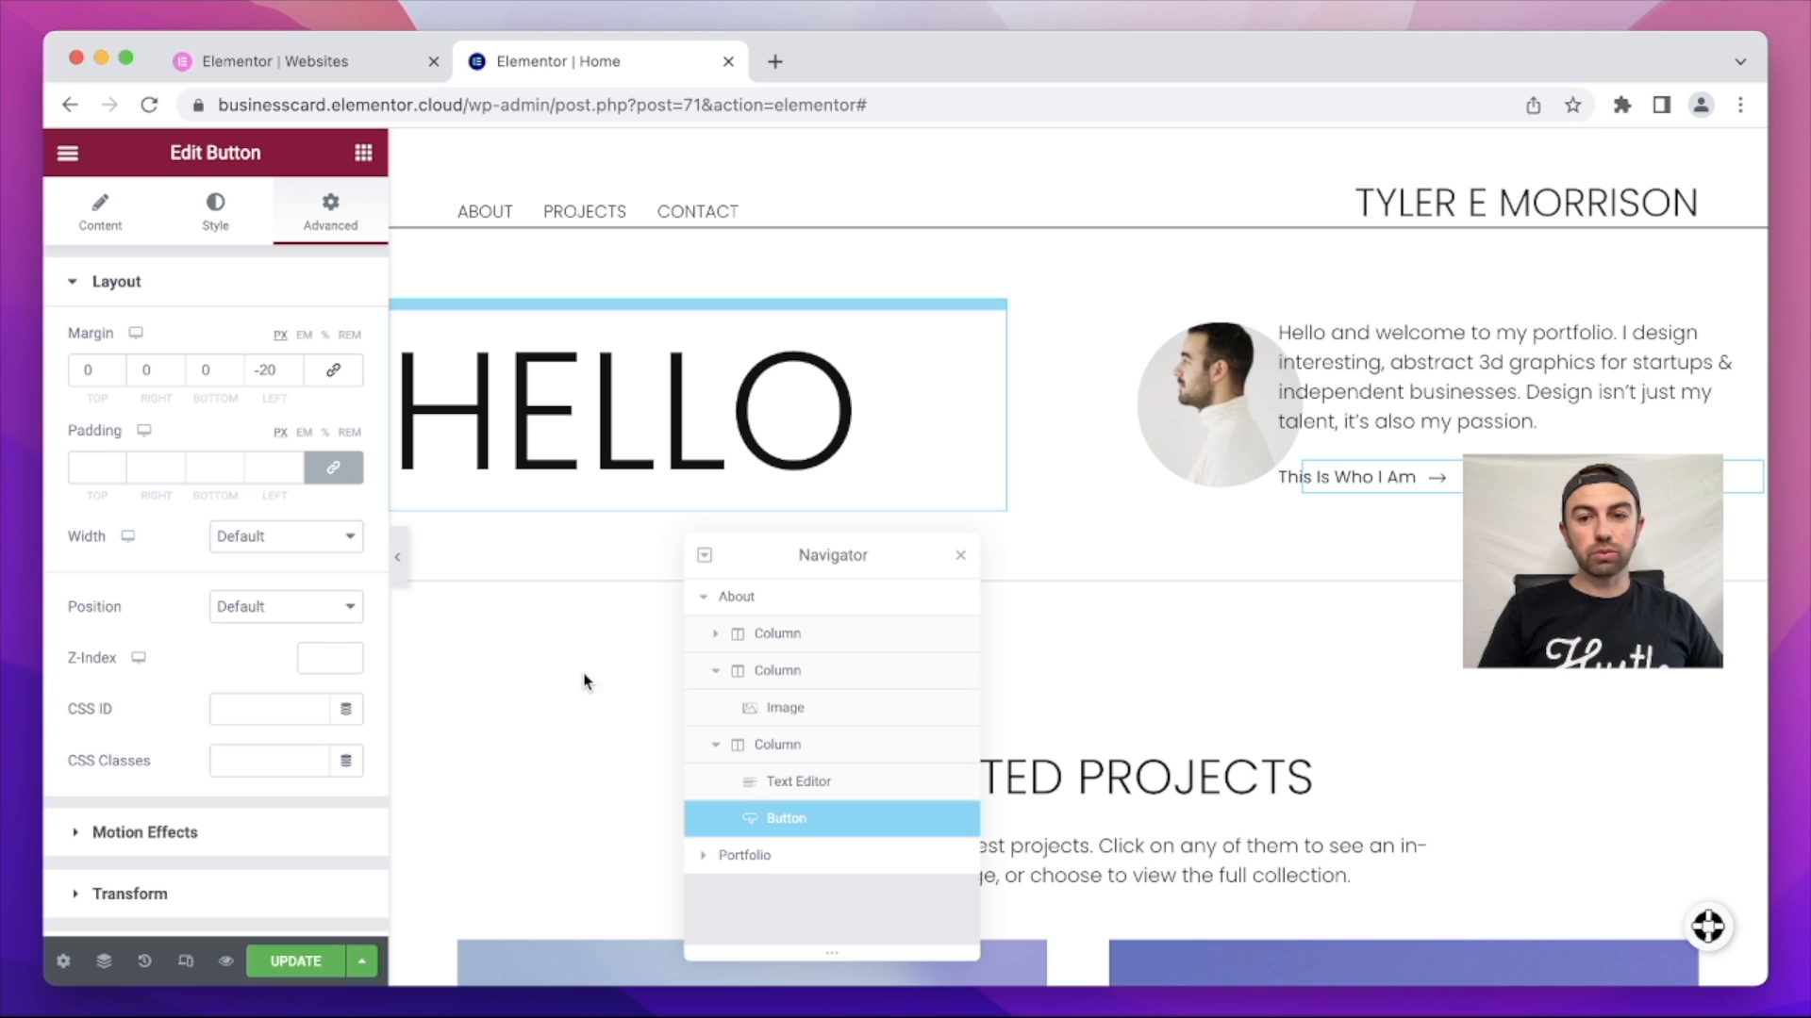
drag(925, 557, 894, 774)
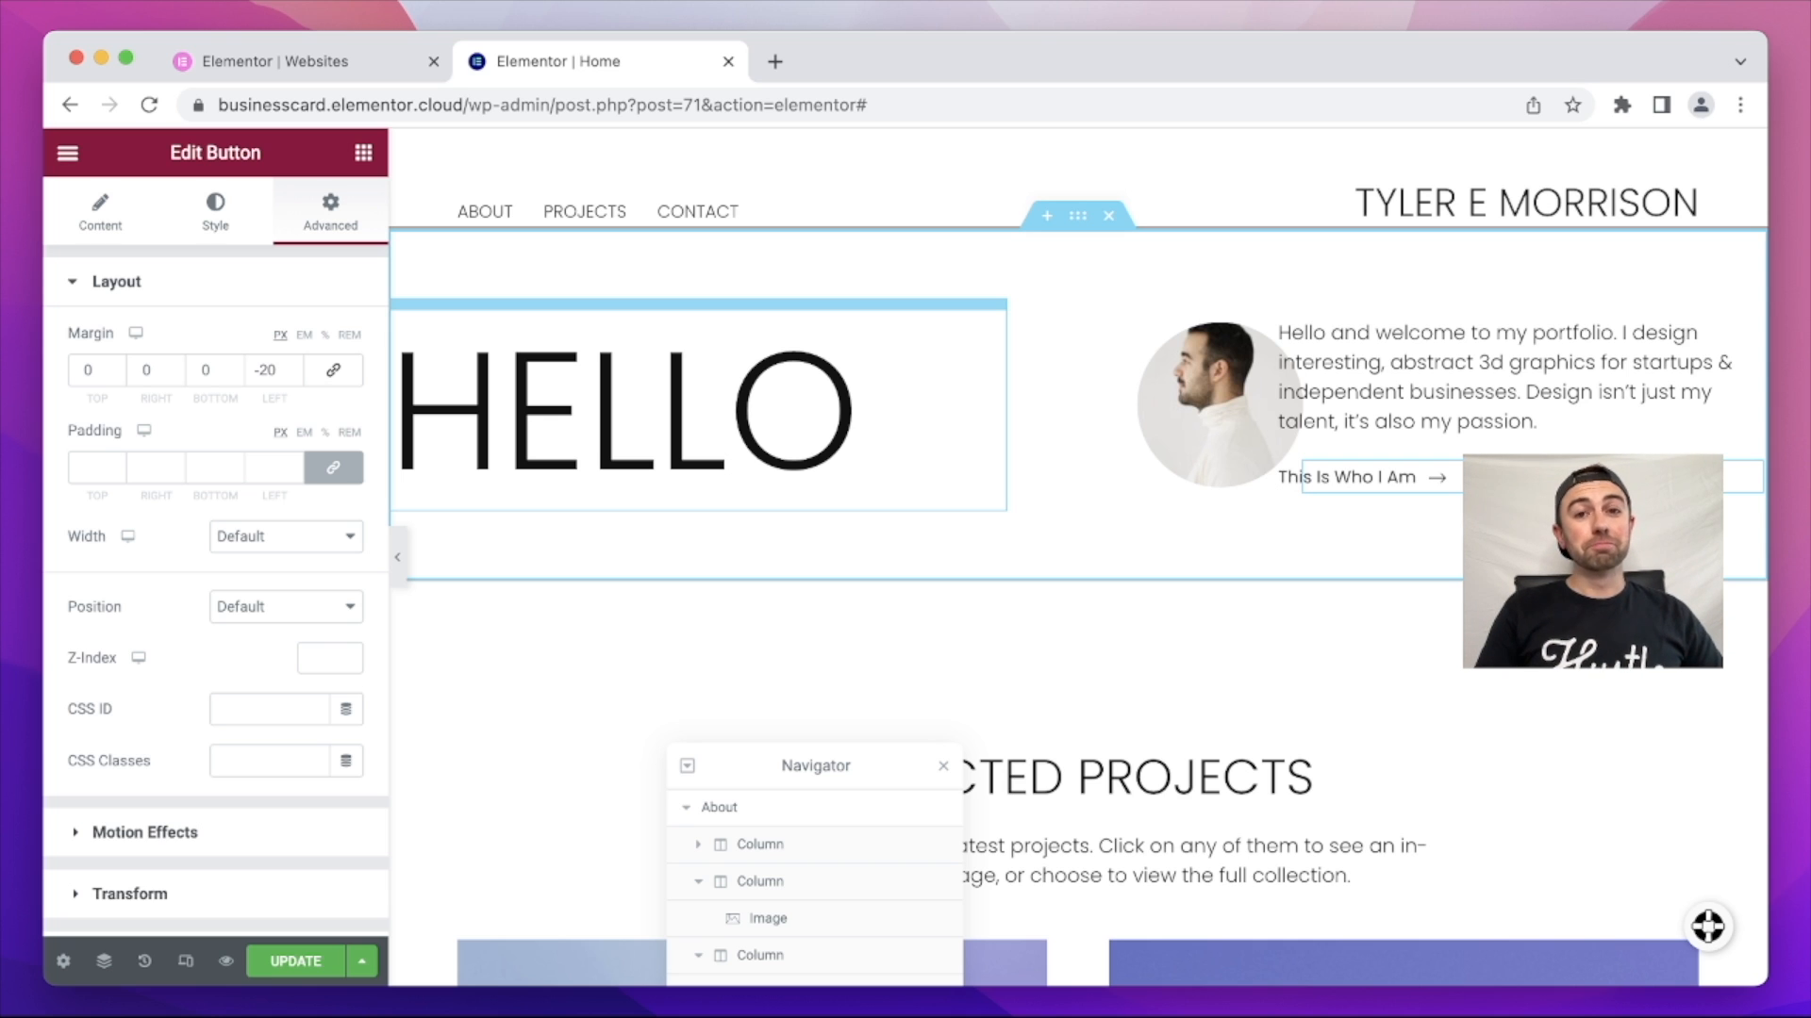
click(300, 962)
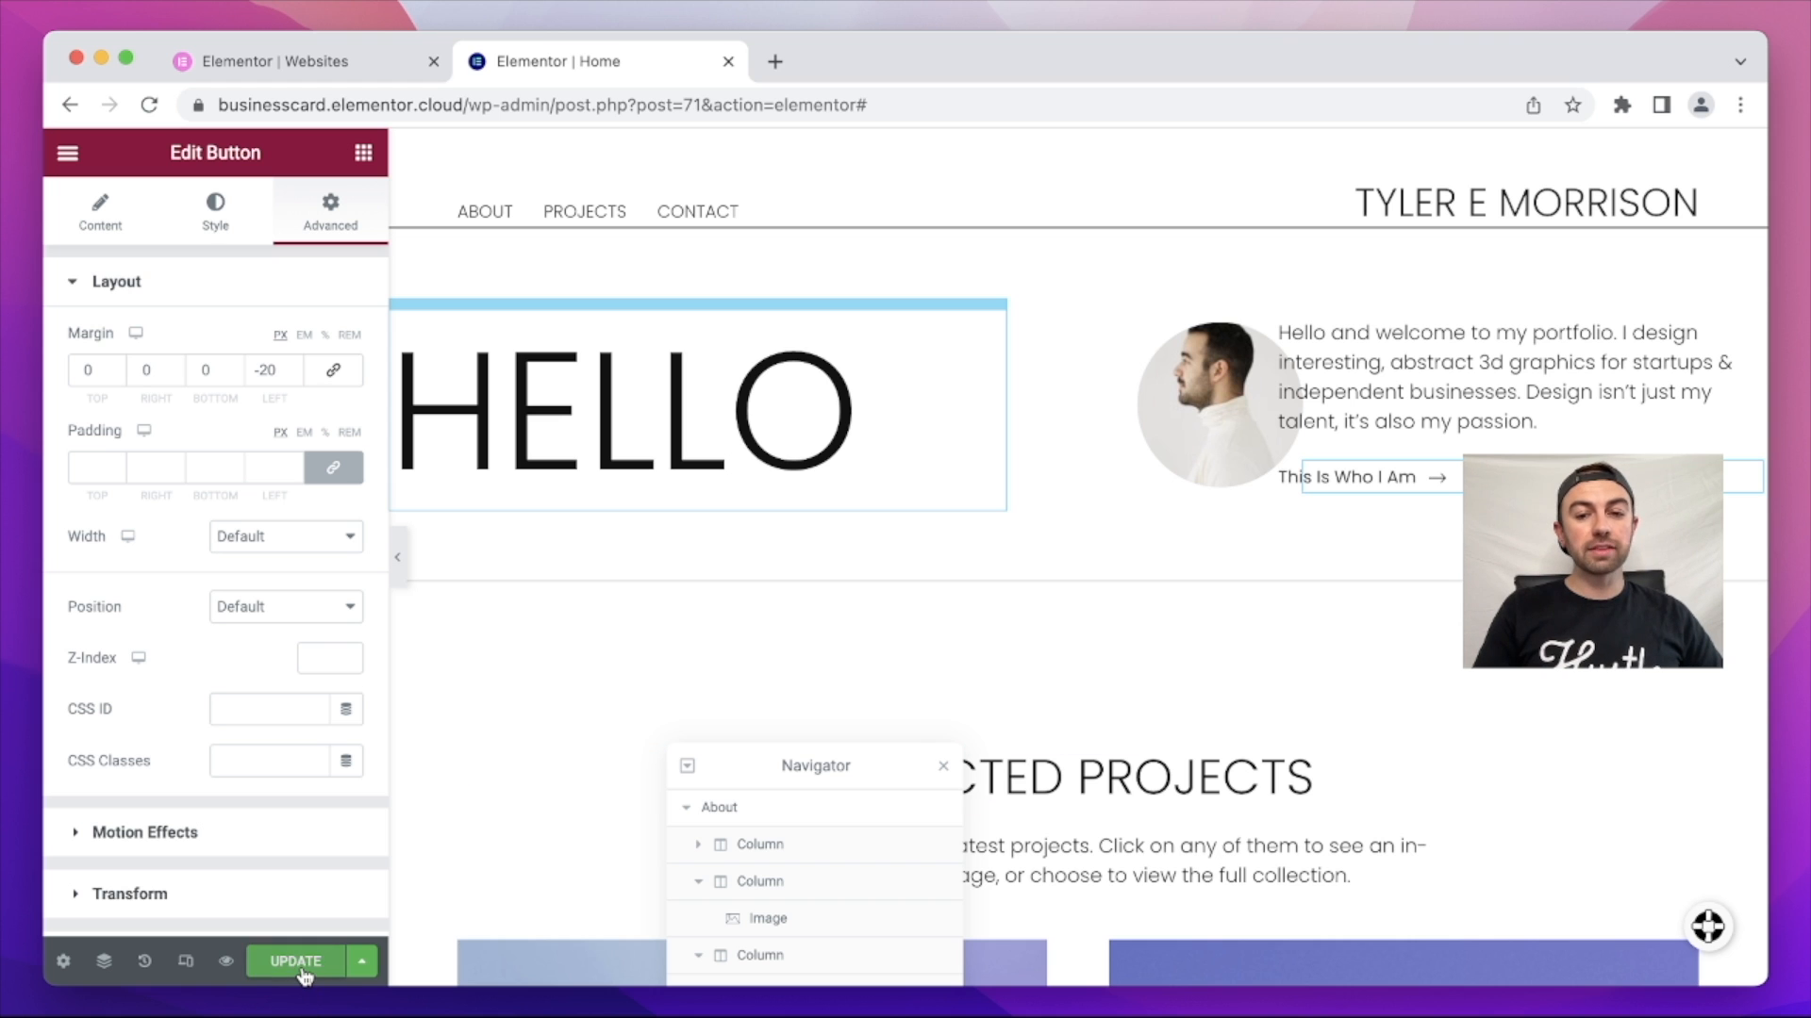
Step: Delete the SELECTED PROJECTS portfolio section from the Home page
scroll(1099, 638, down, 10)
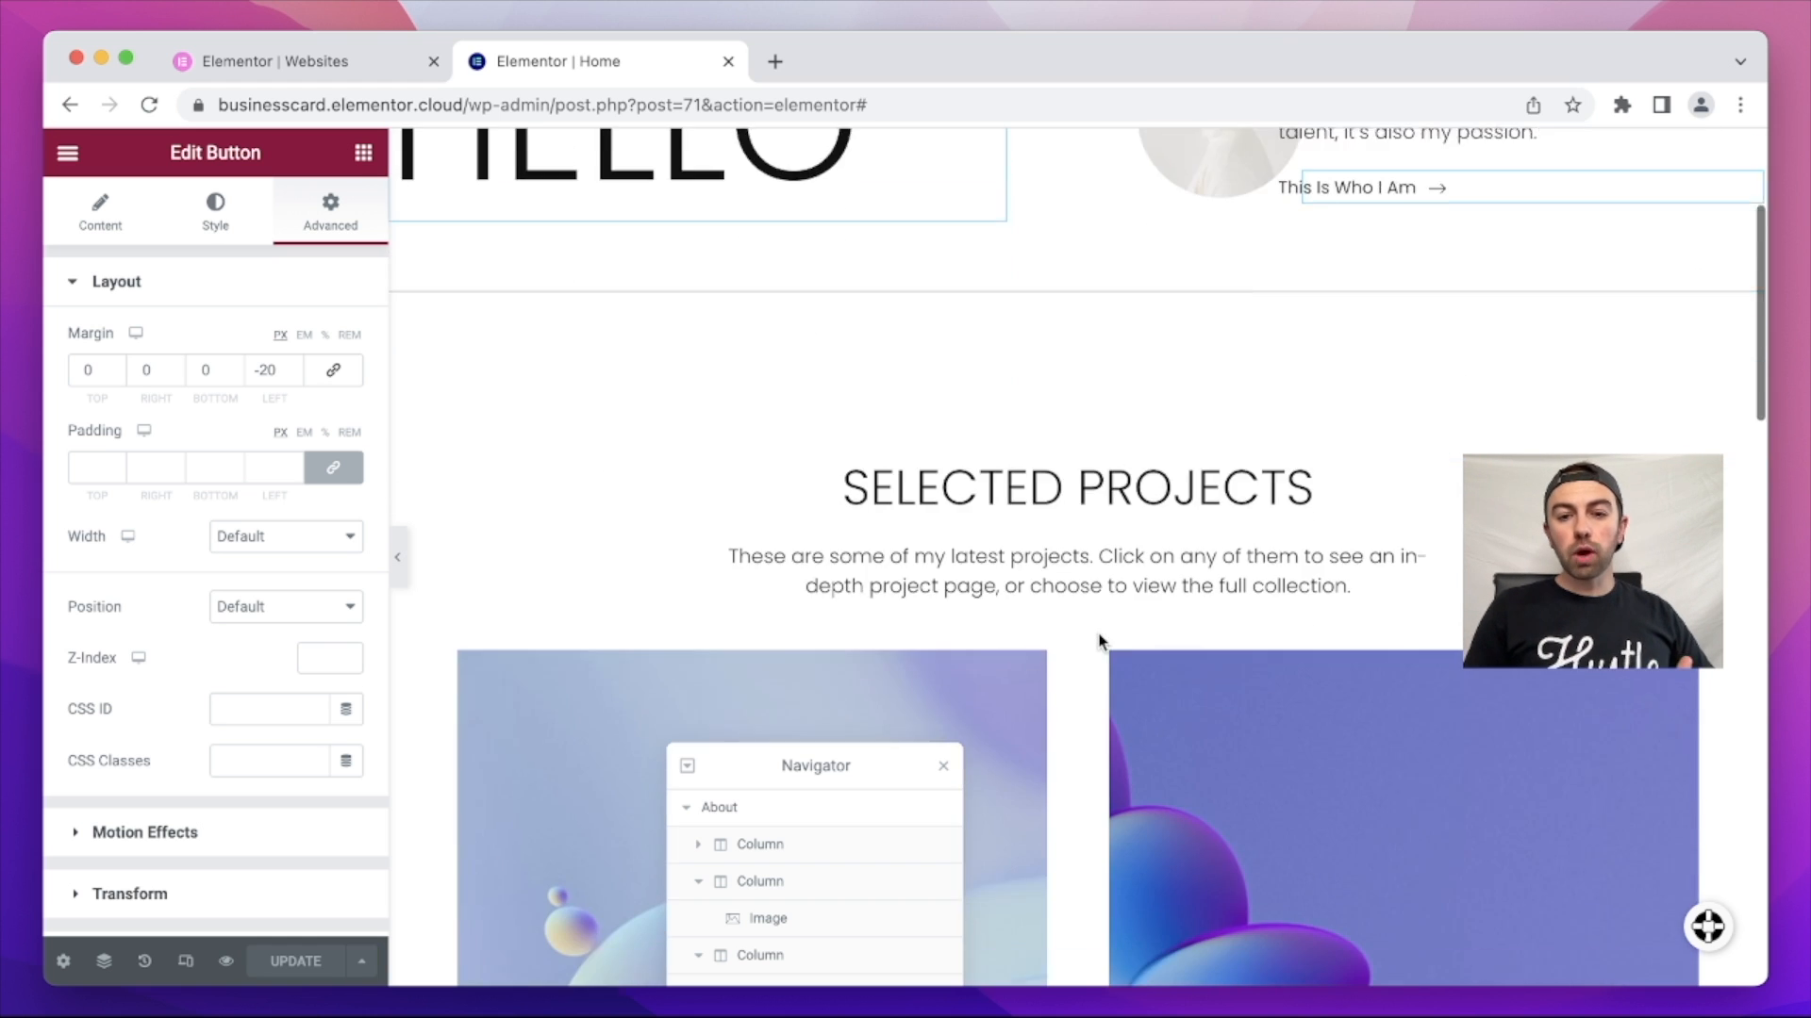
scroll(1100, 639, down, 3)
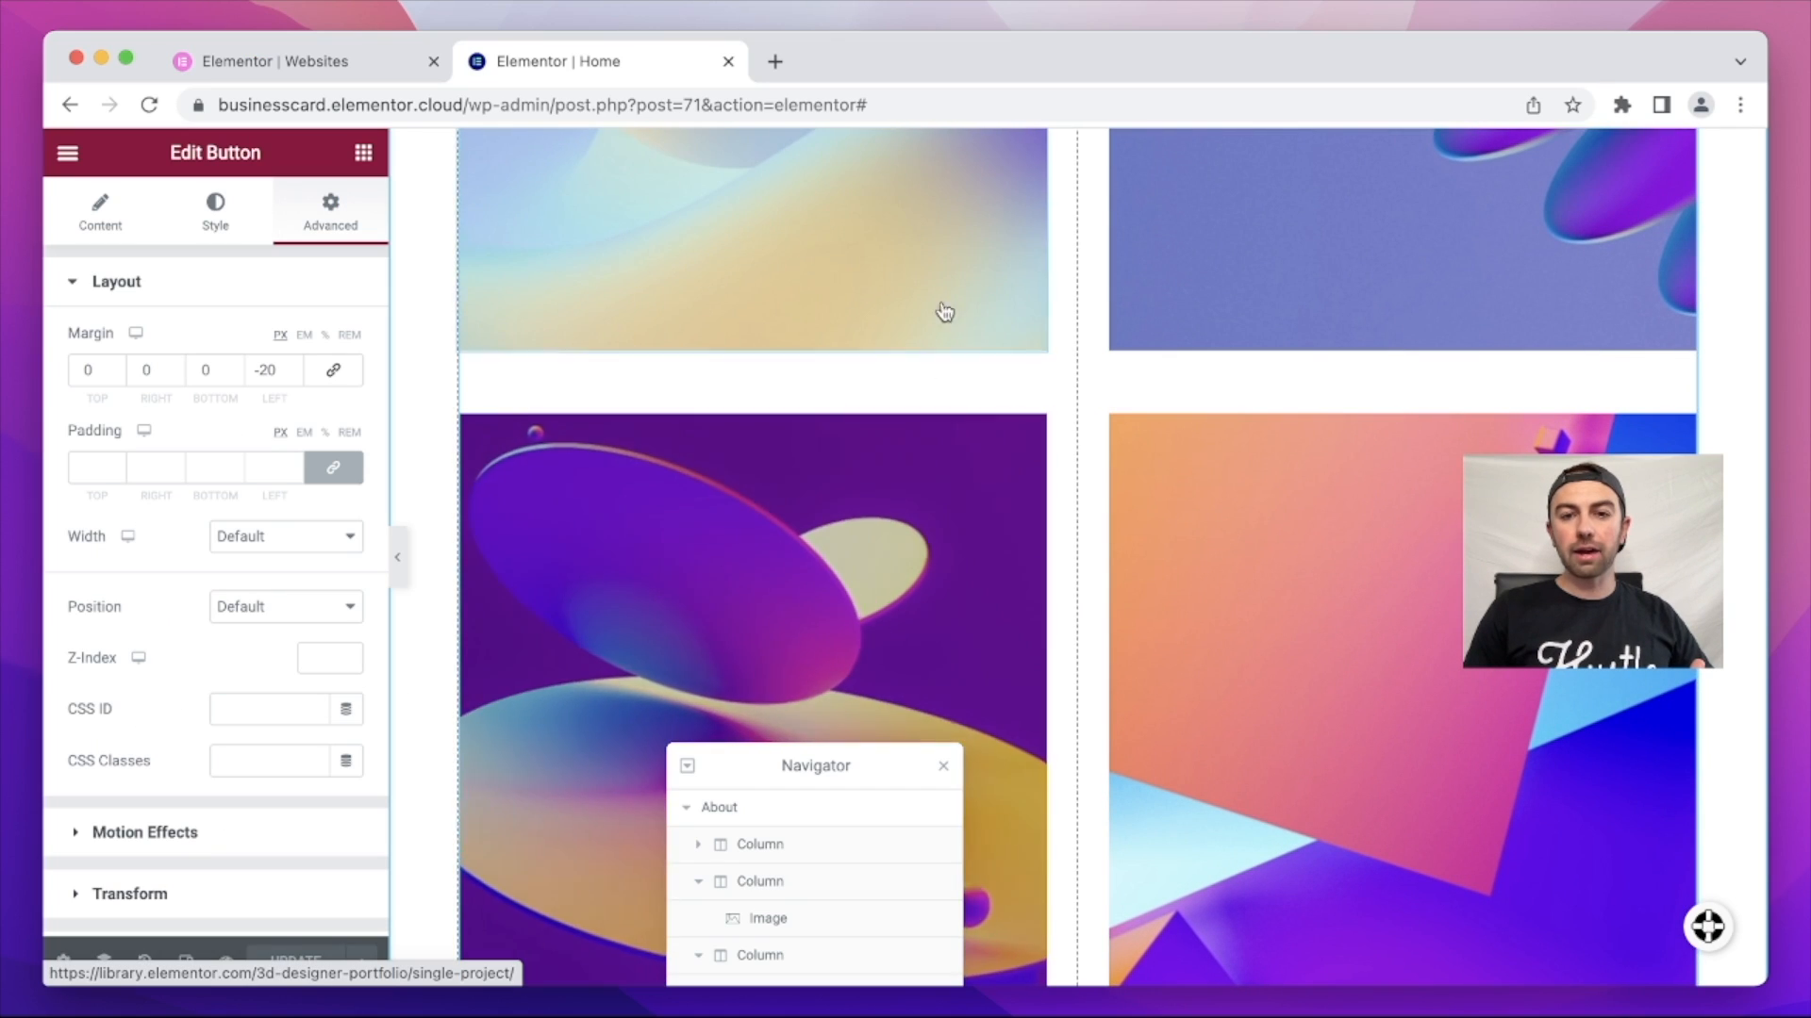
scroll(938, 220, up, 3)
scroll(944, 217, up, 5)
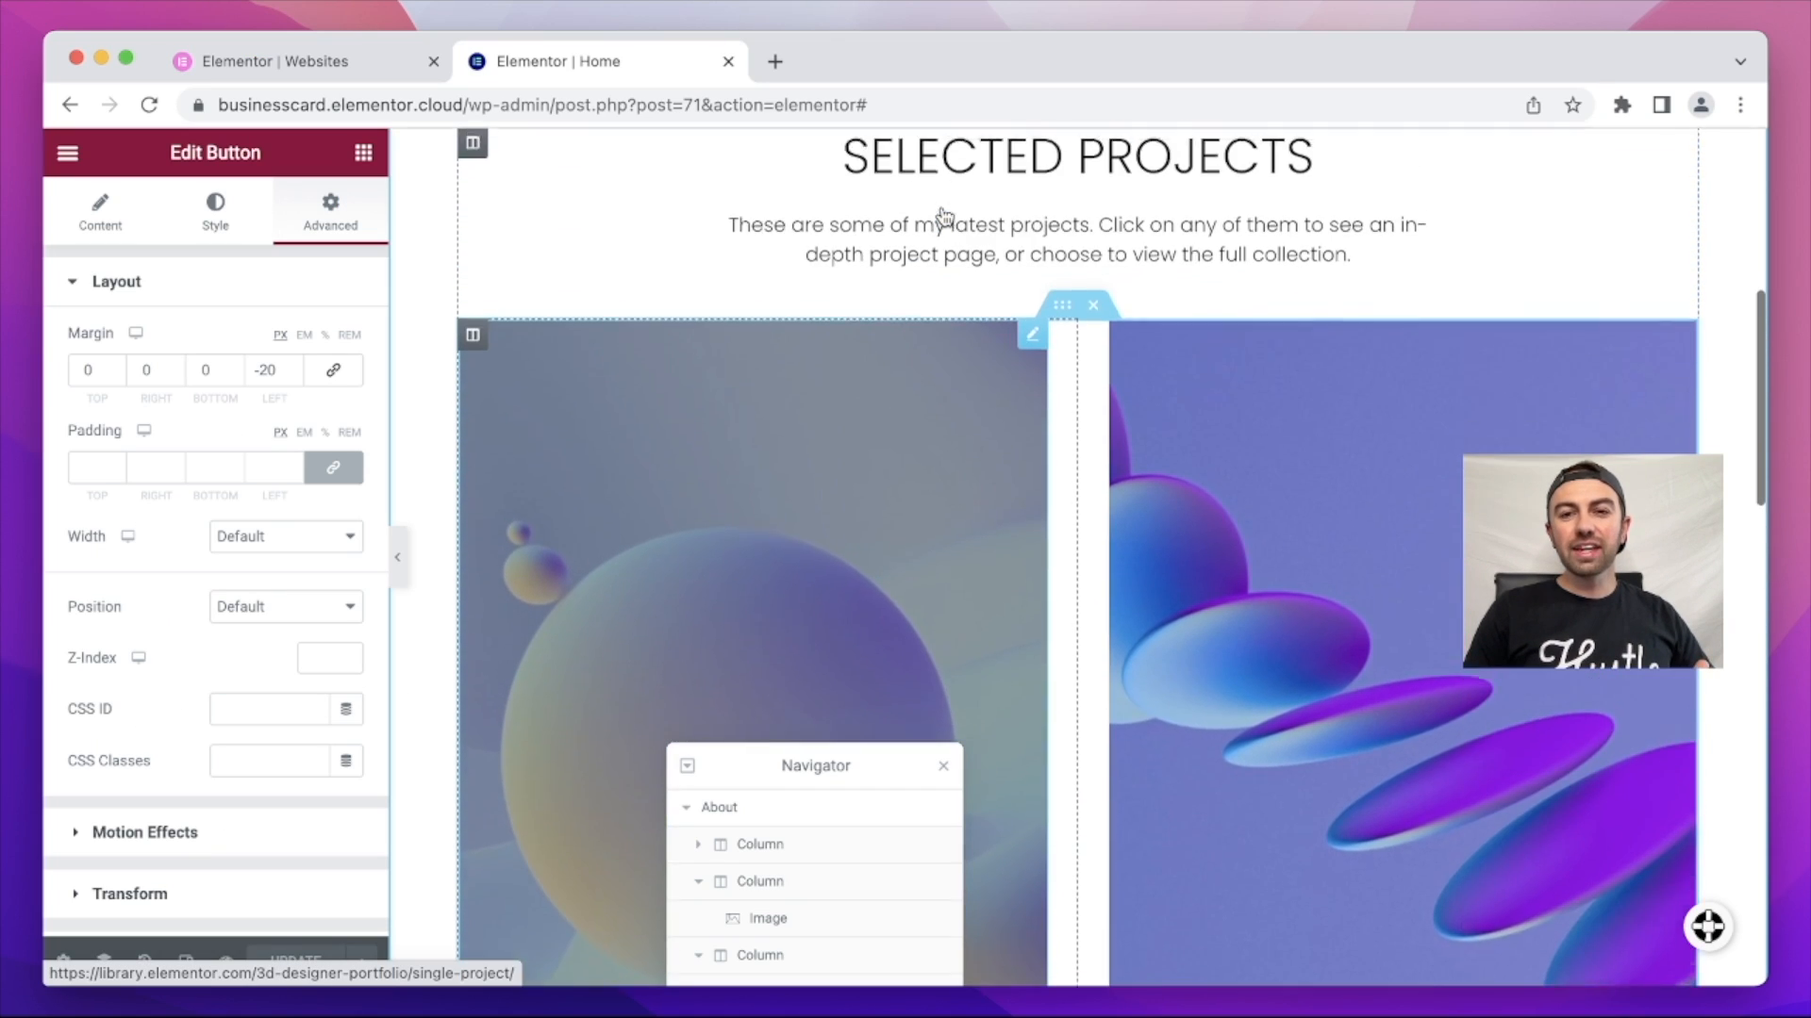
scroll(942, 207, up, 2)
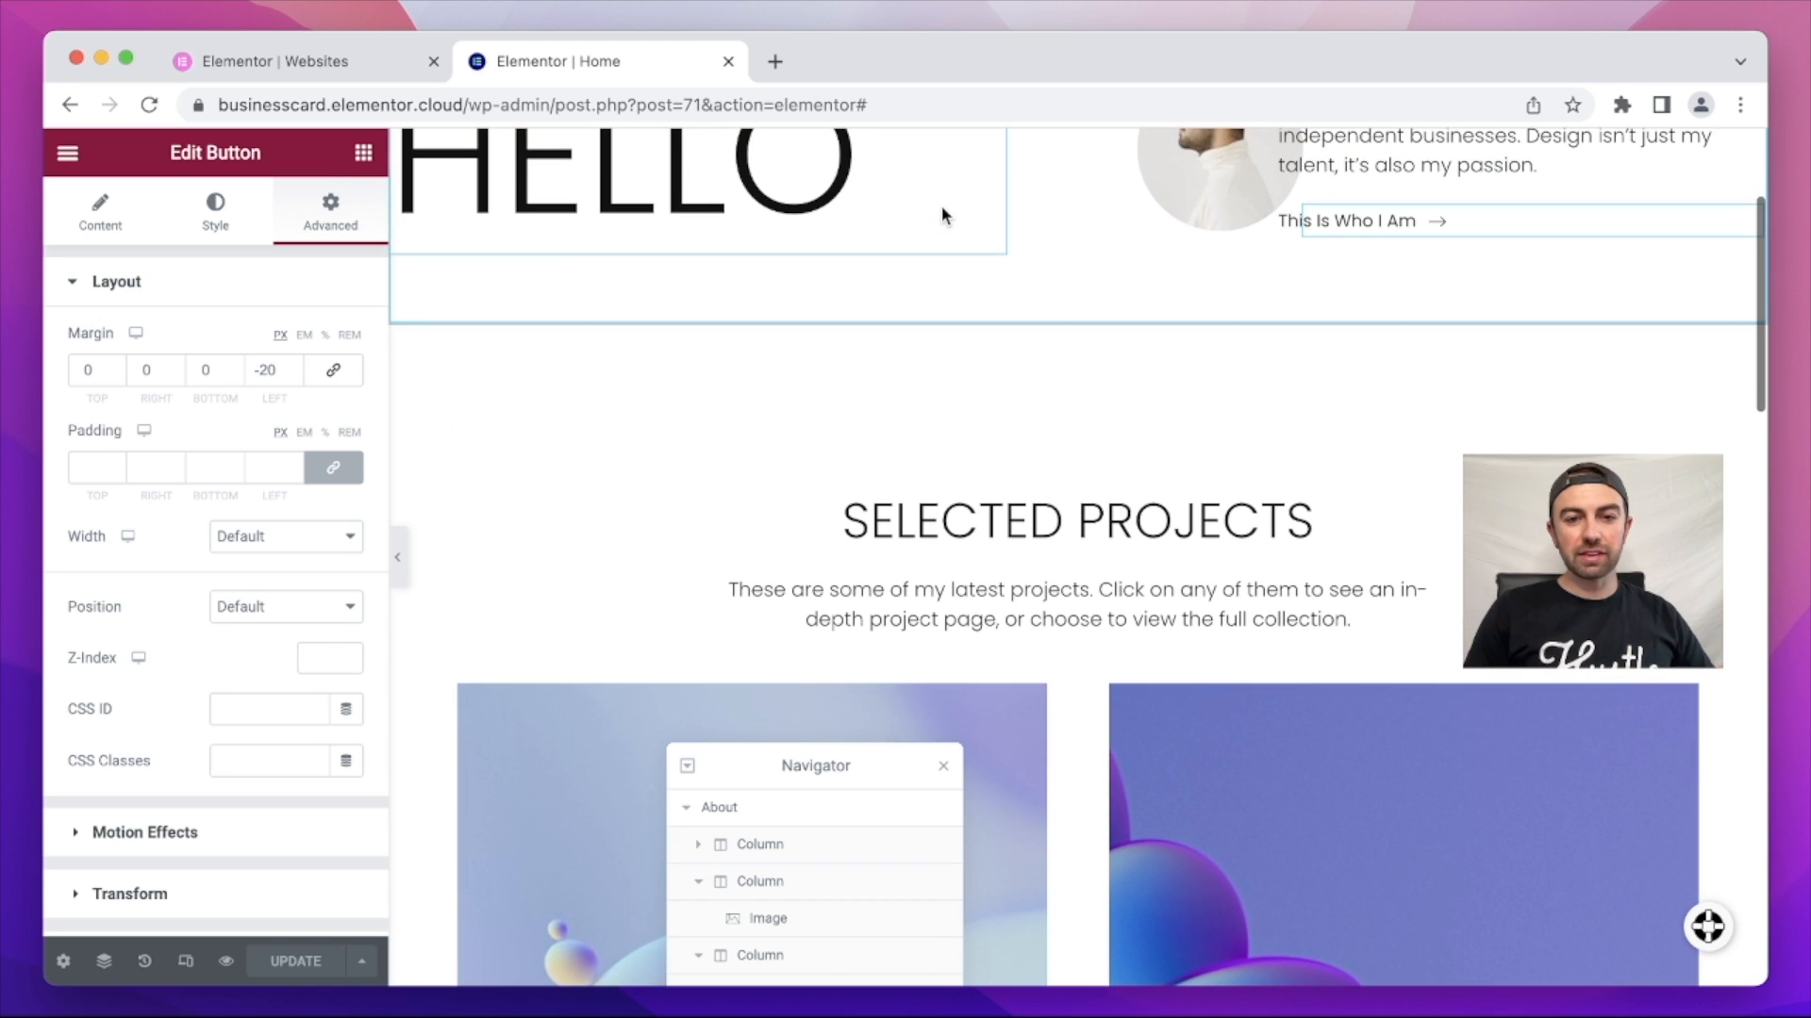
right_click(1089, 479)
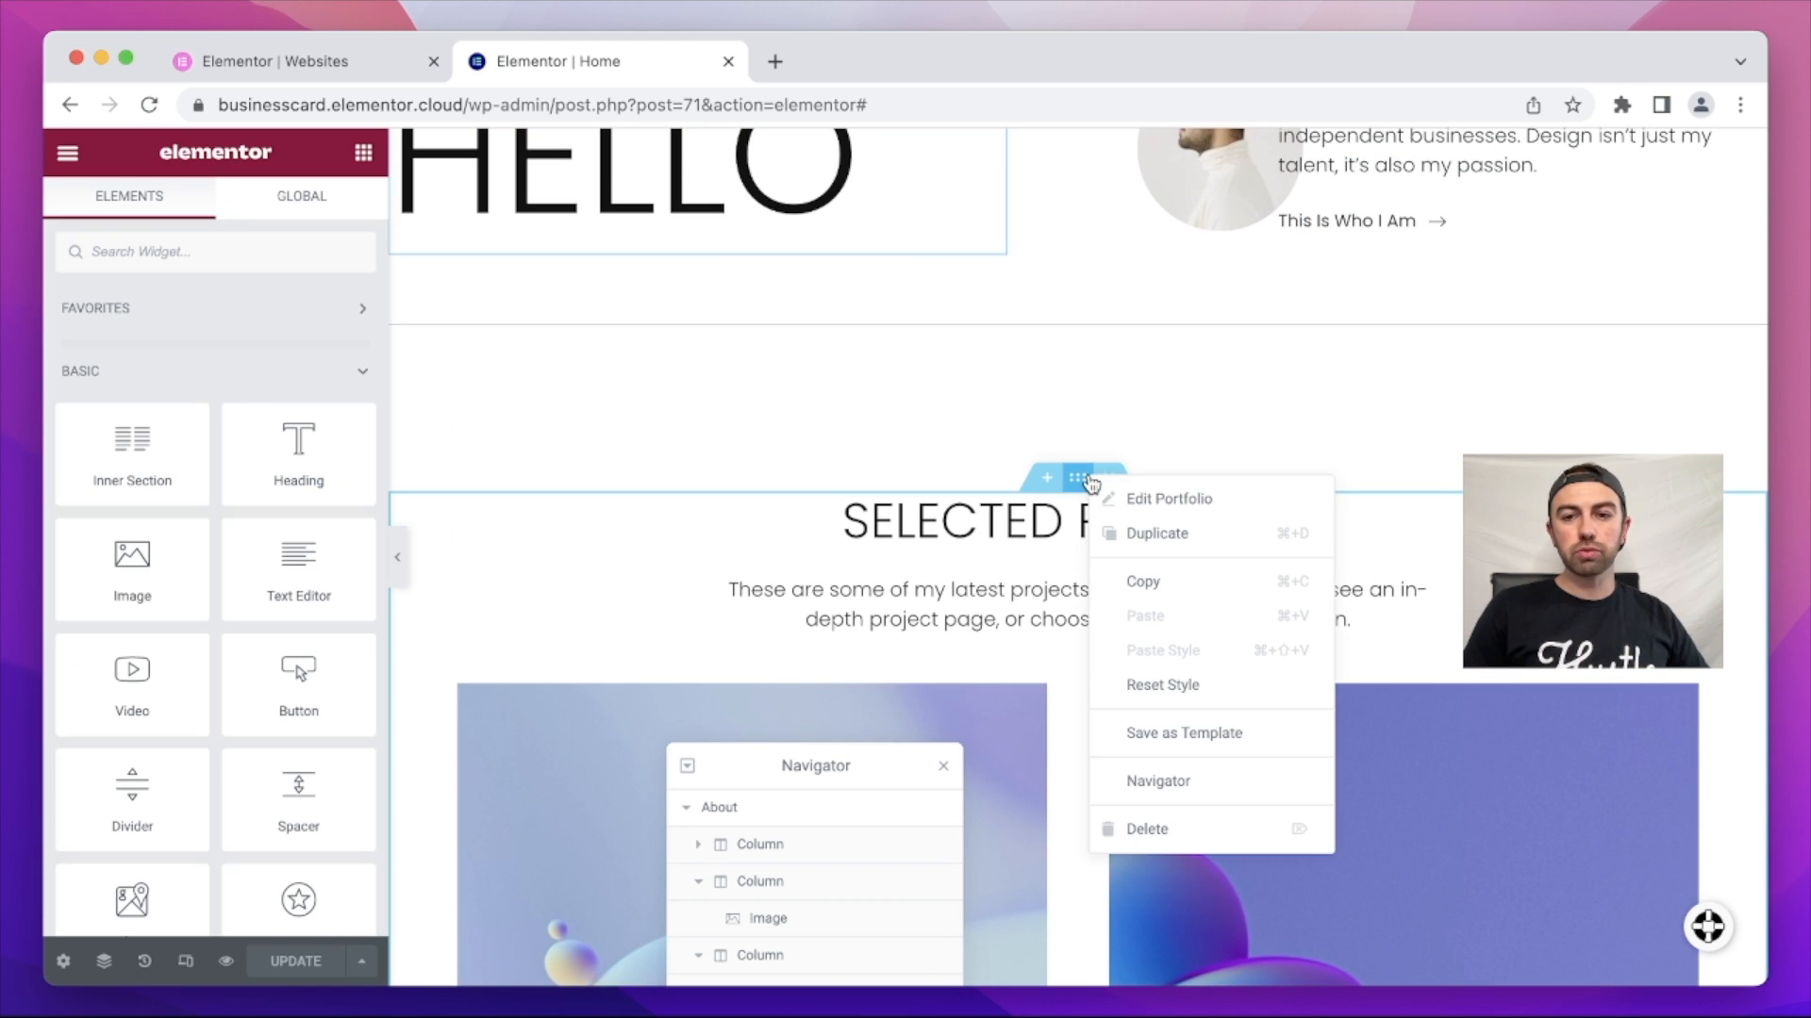
click(1172, 830)
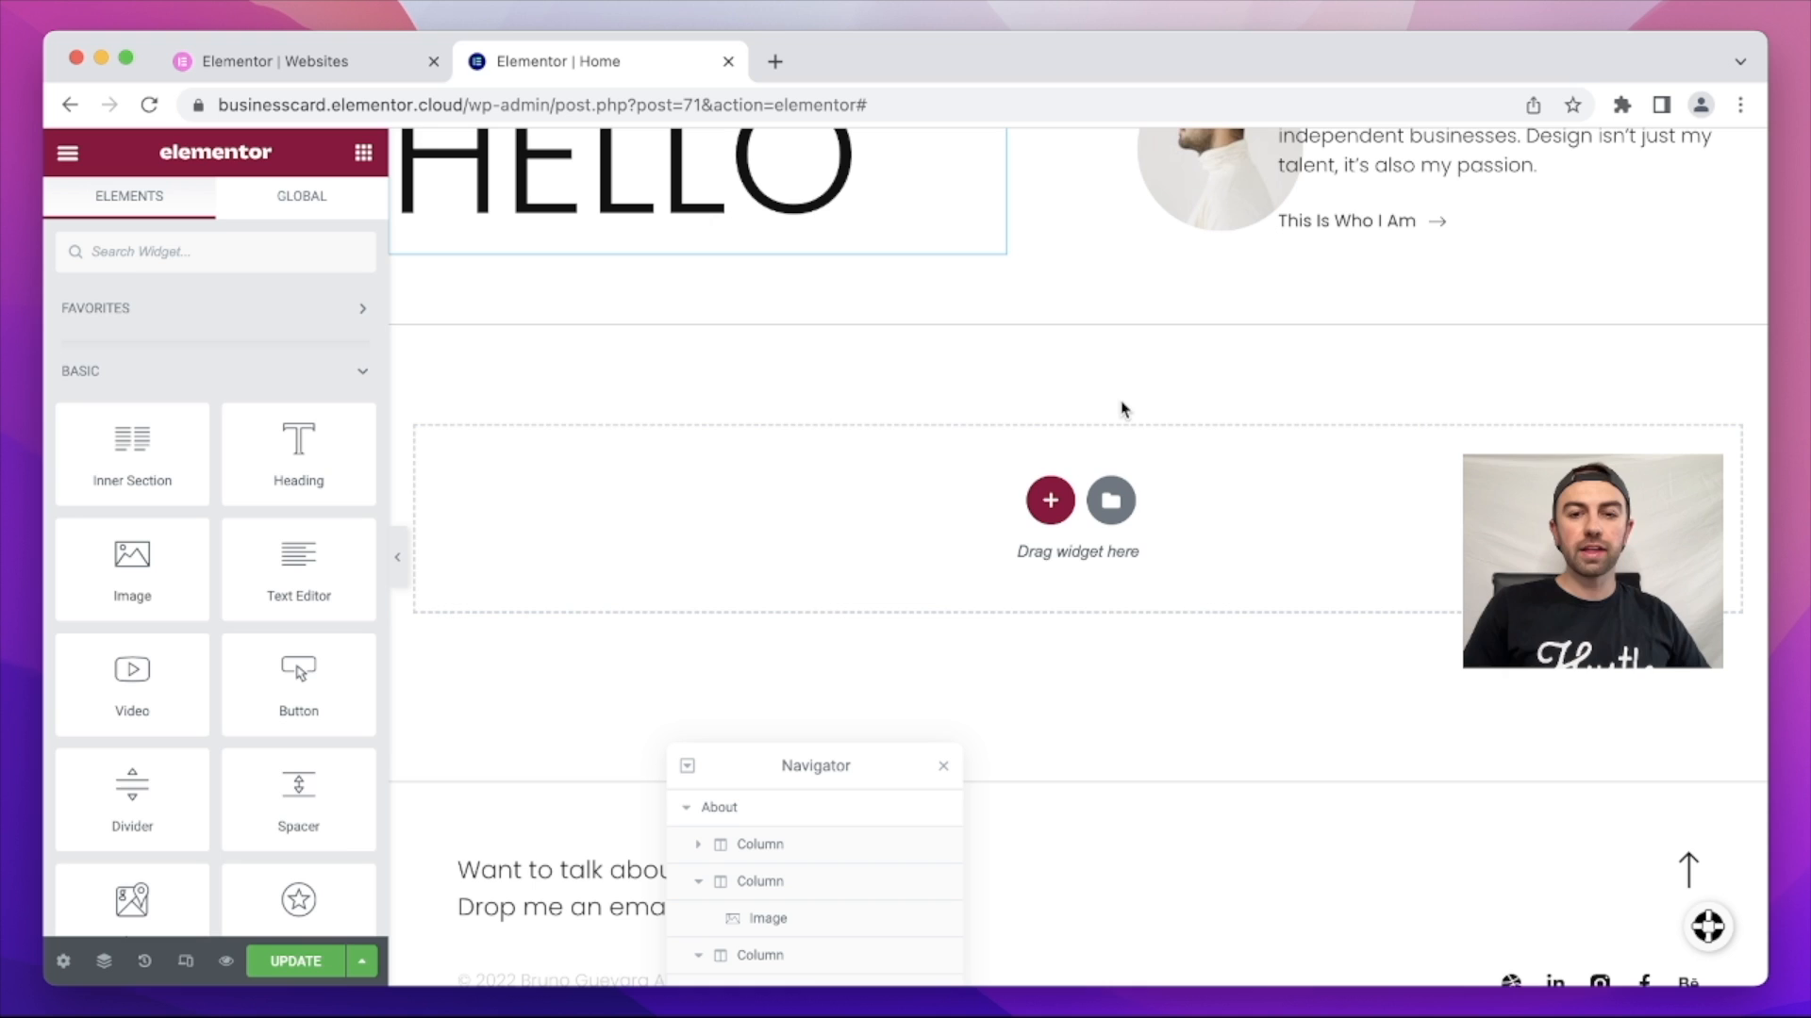
Step: Drop a two-column Inner Section onto the page beneath the HELLO heading and welcome text
click(833, 307)
scroll(632, 605, up, 2)
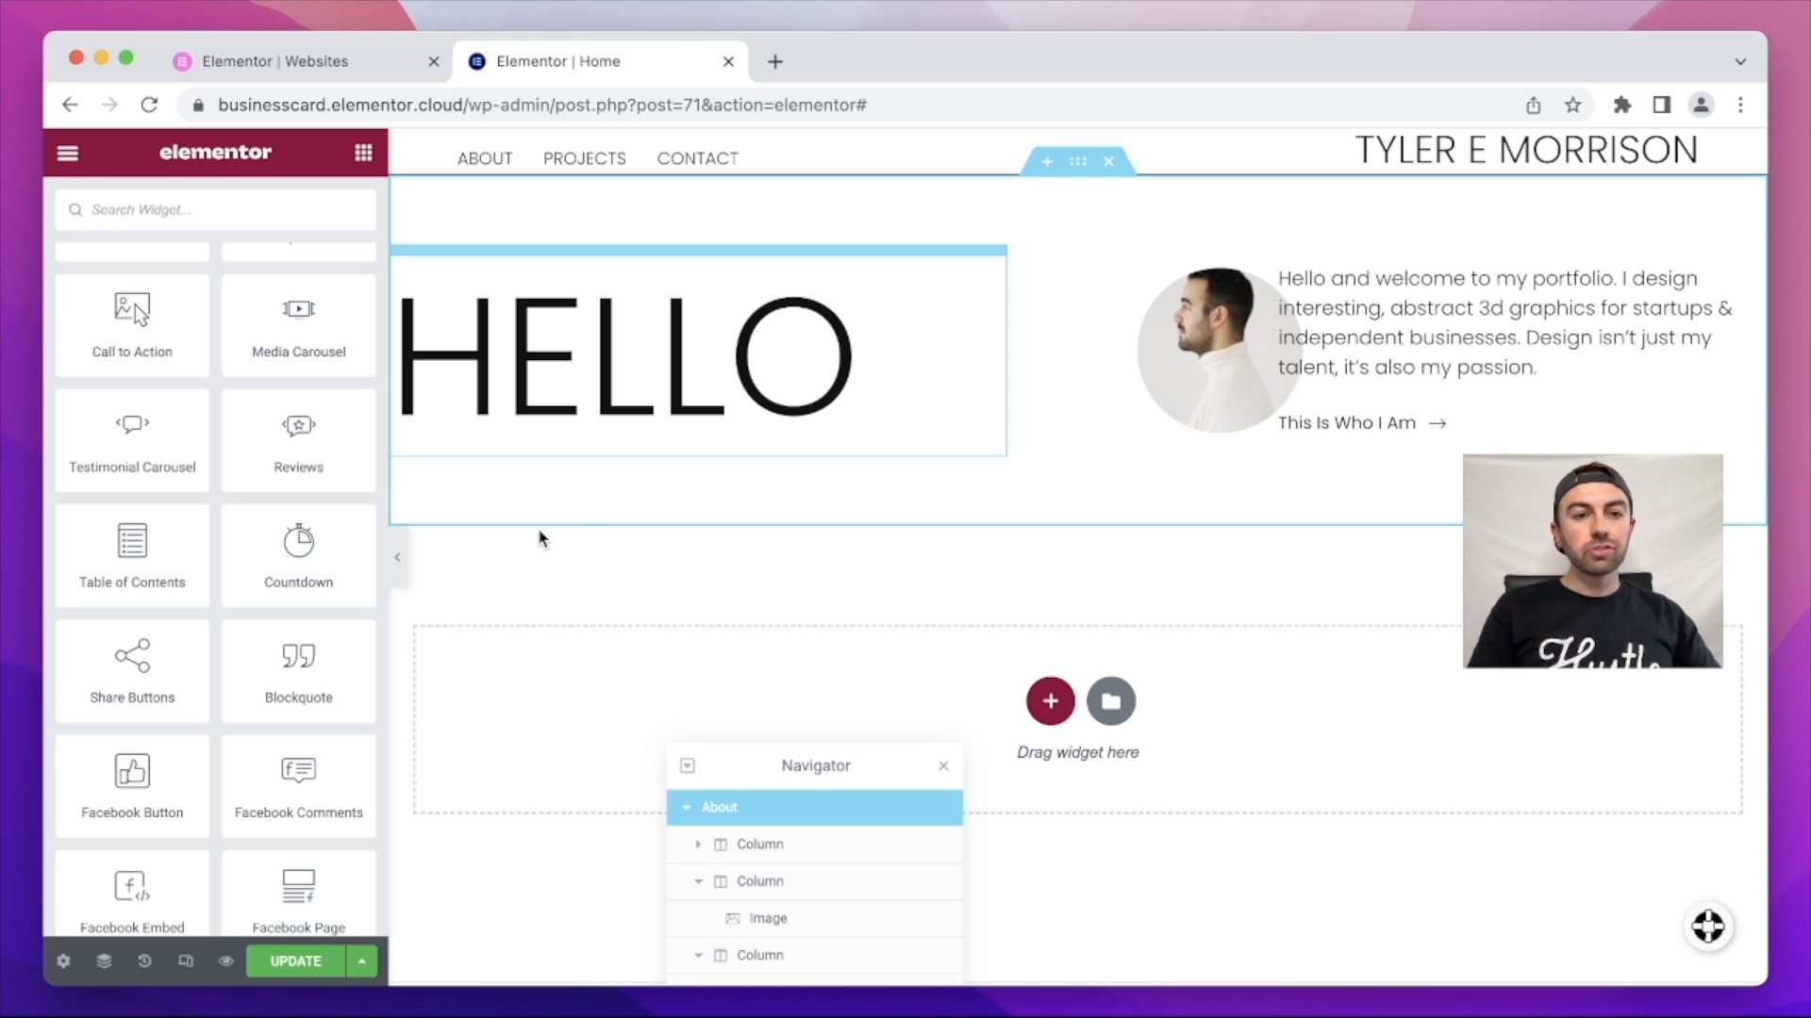
scroll(294, 468, up, 2)
scroll(295, 469, up, 10)
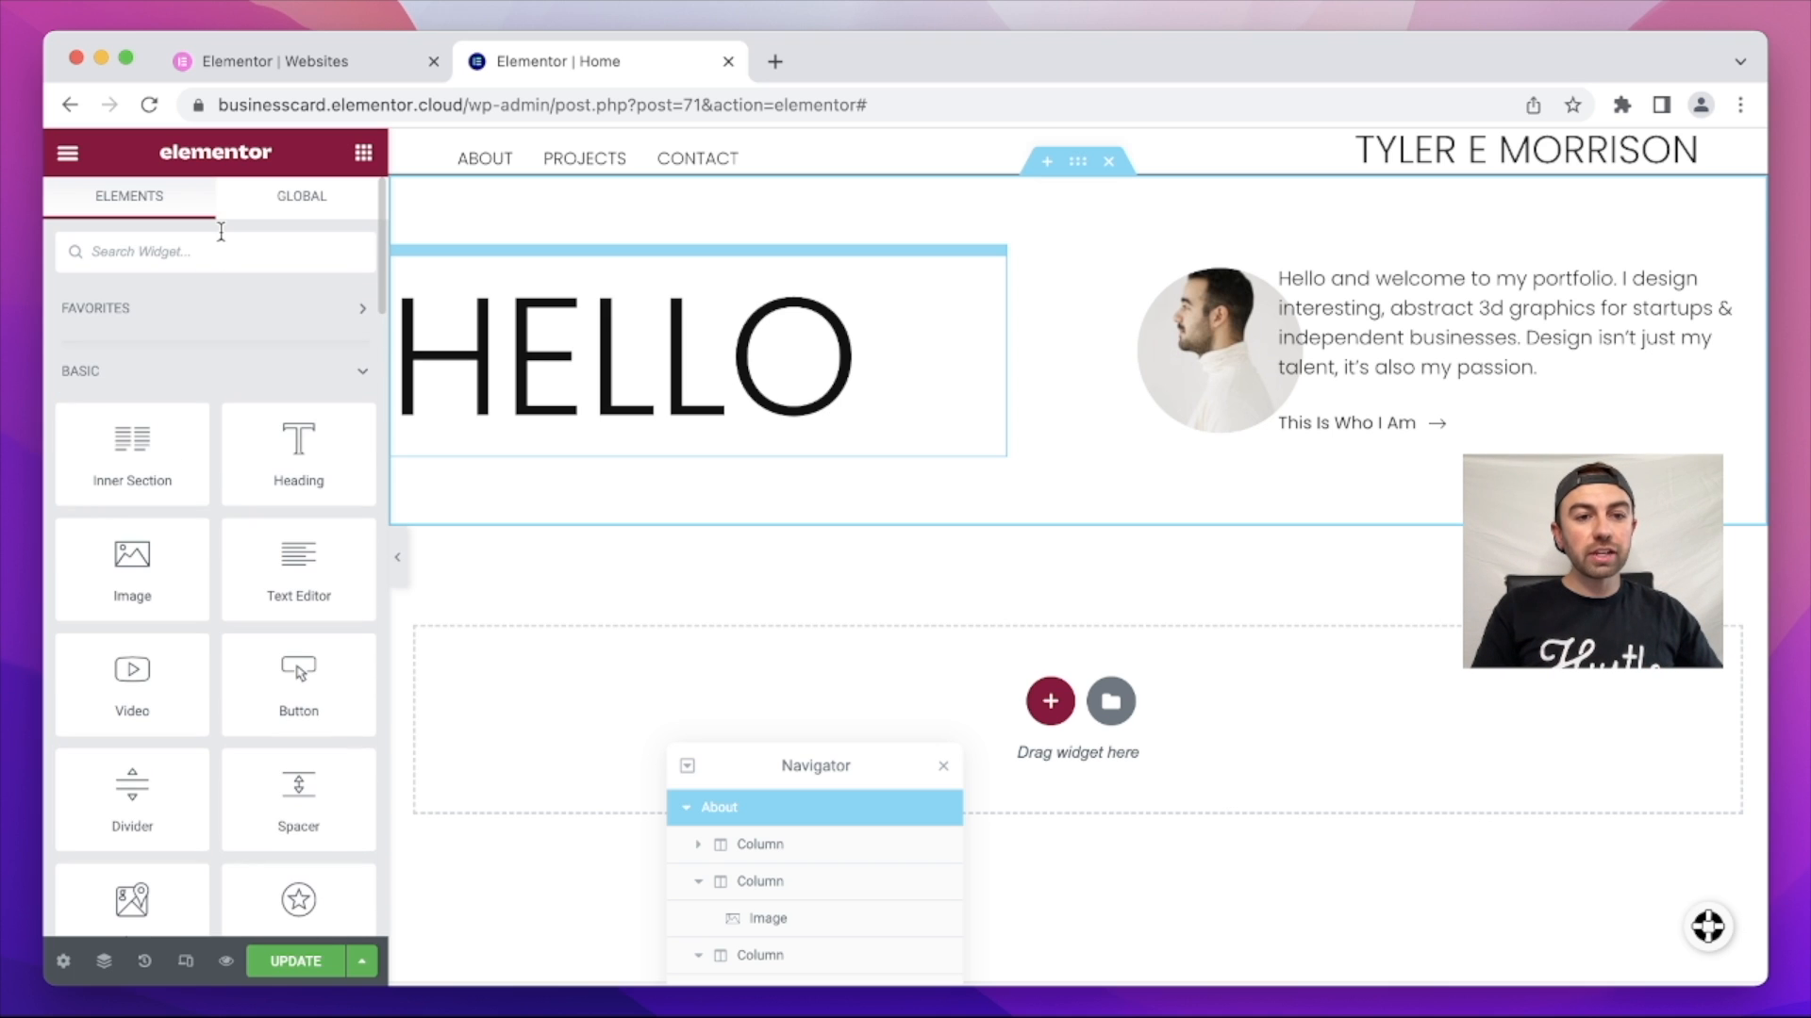
drag(143, 436, 1042, 671)
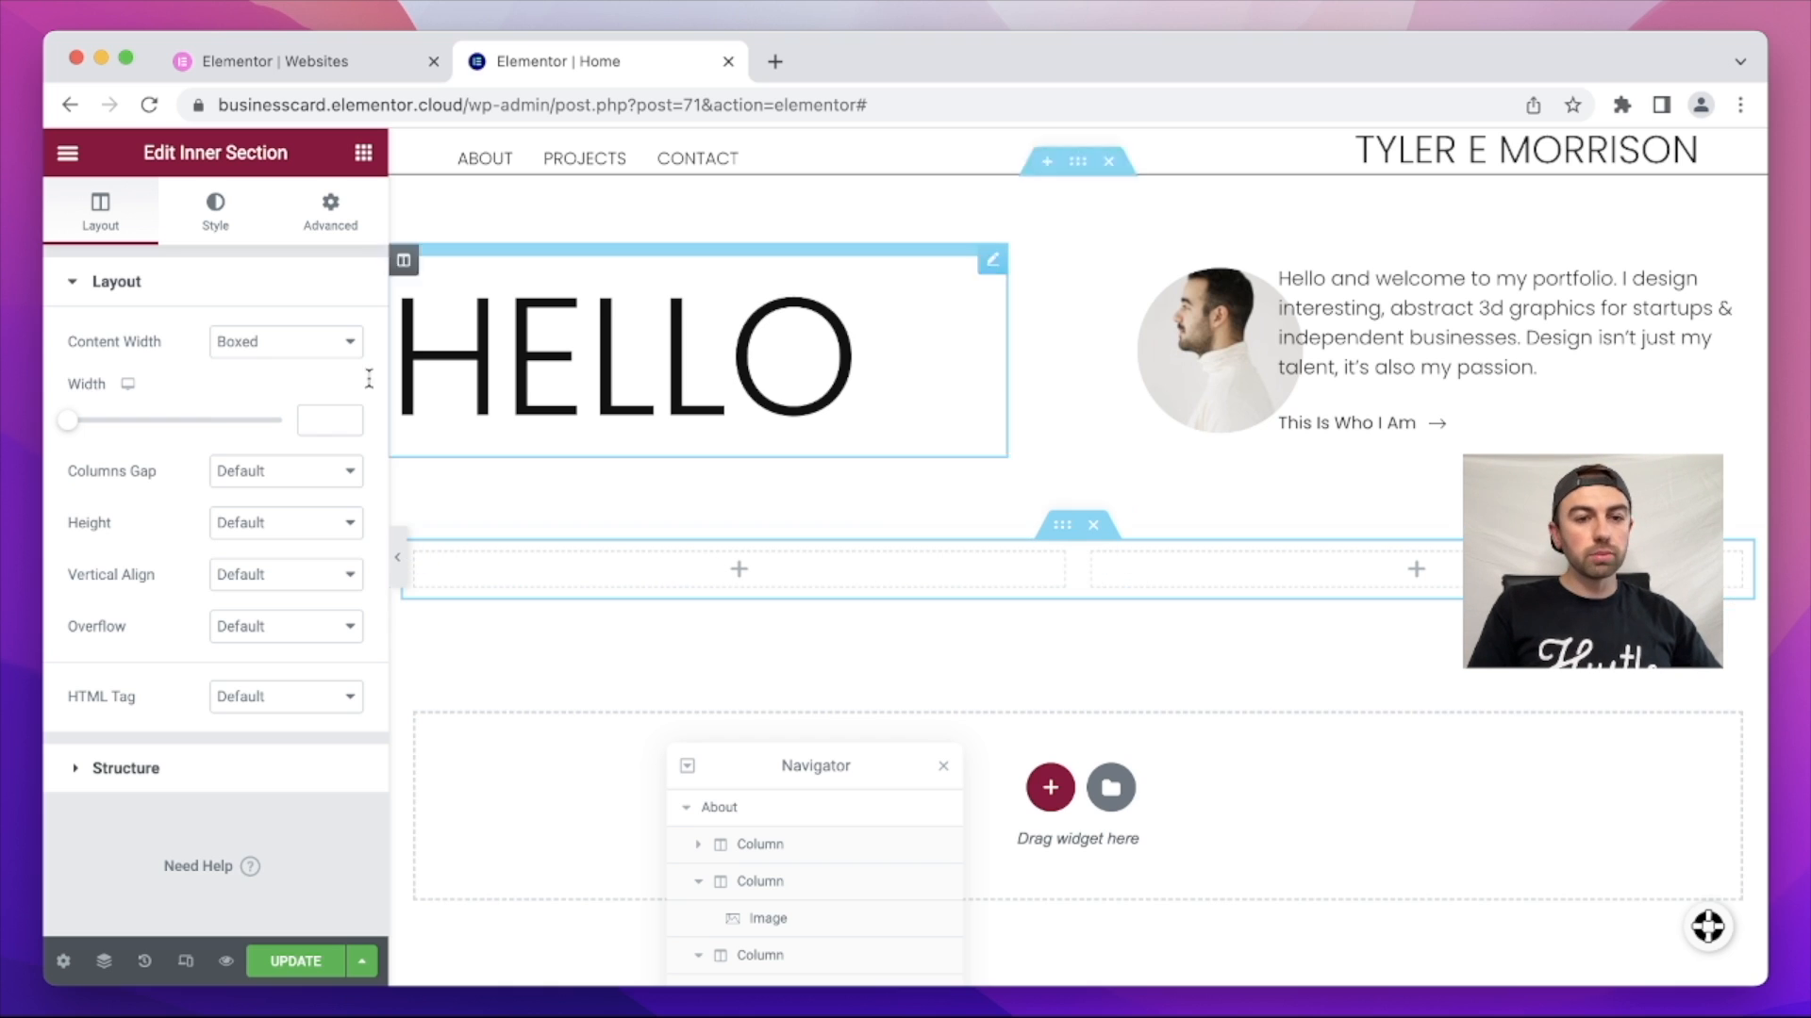
click(70, 154)
Step: Place a button in the inner section's left column and make its background transparent
click(79, 161)
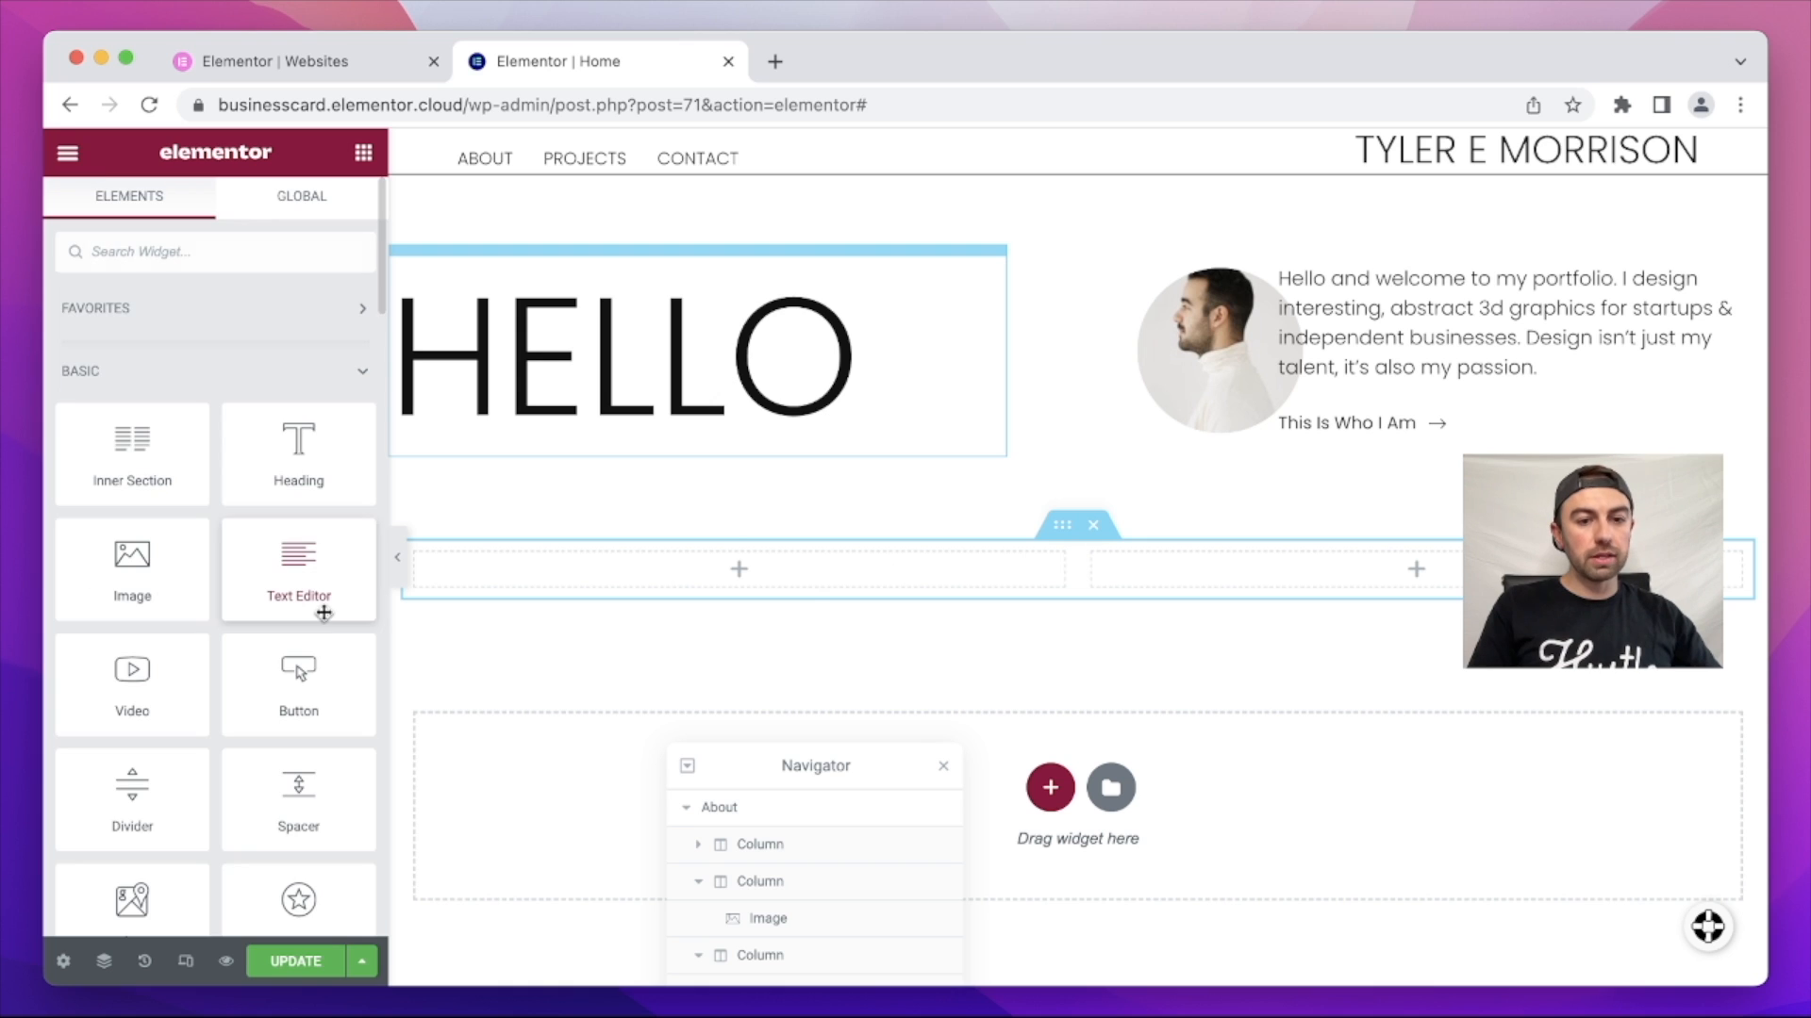
drag(300, 679, 808, 570)
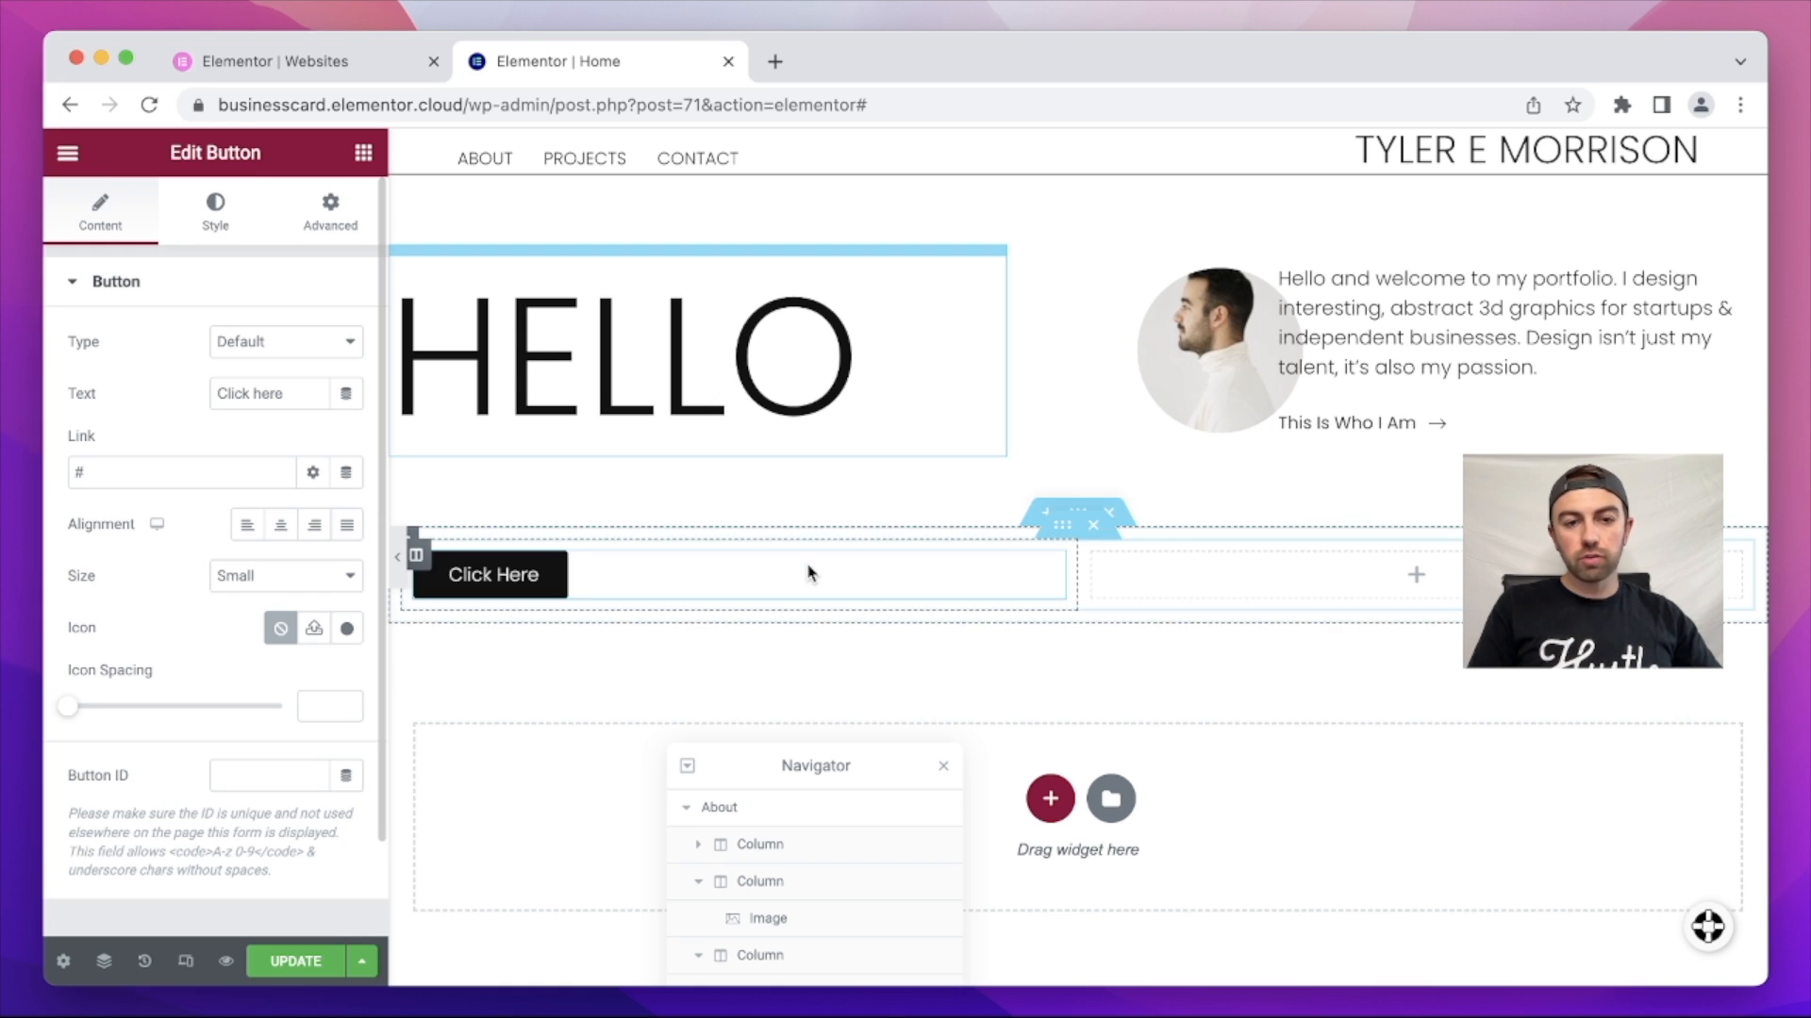
click(216, 205)
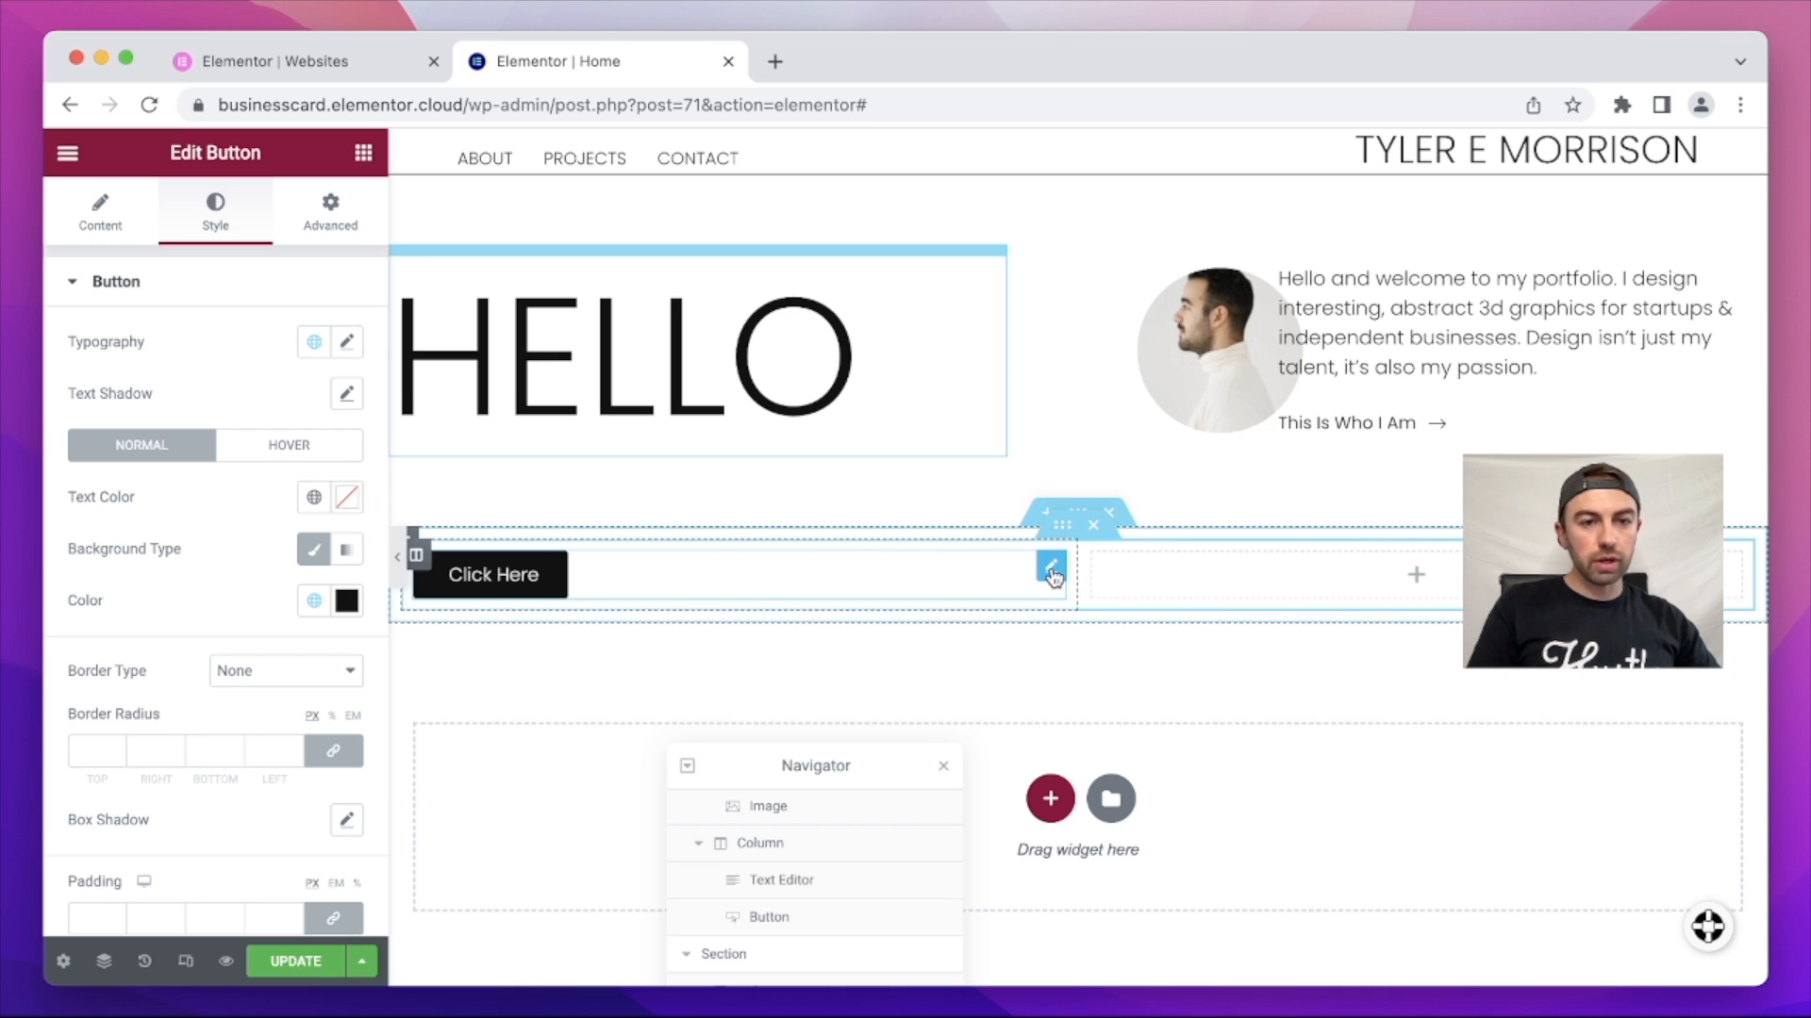
click(345, 347)
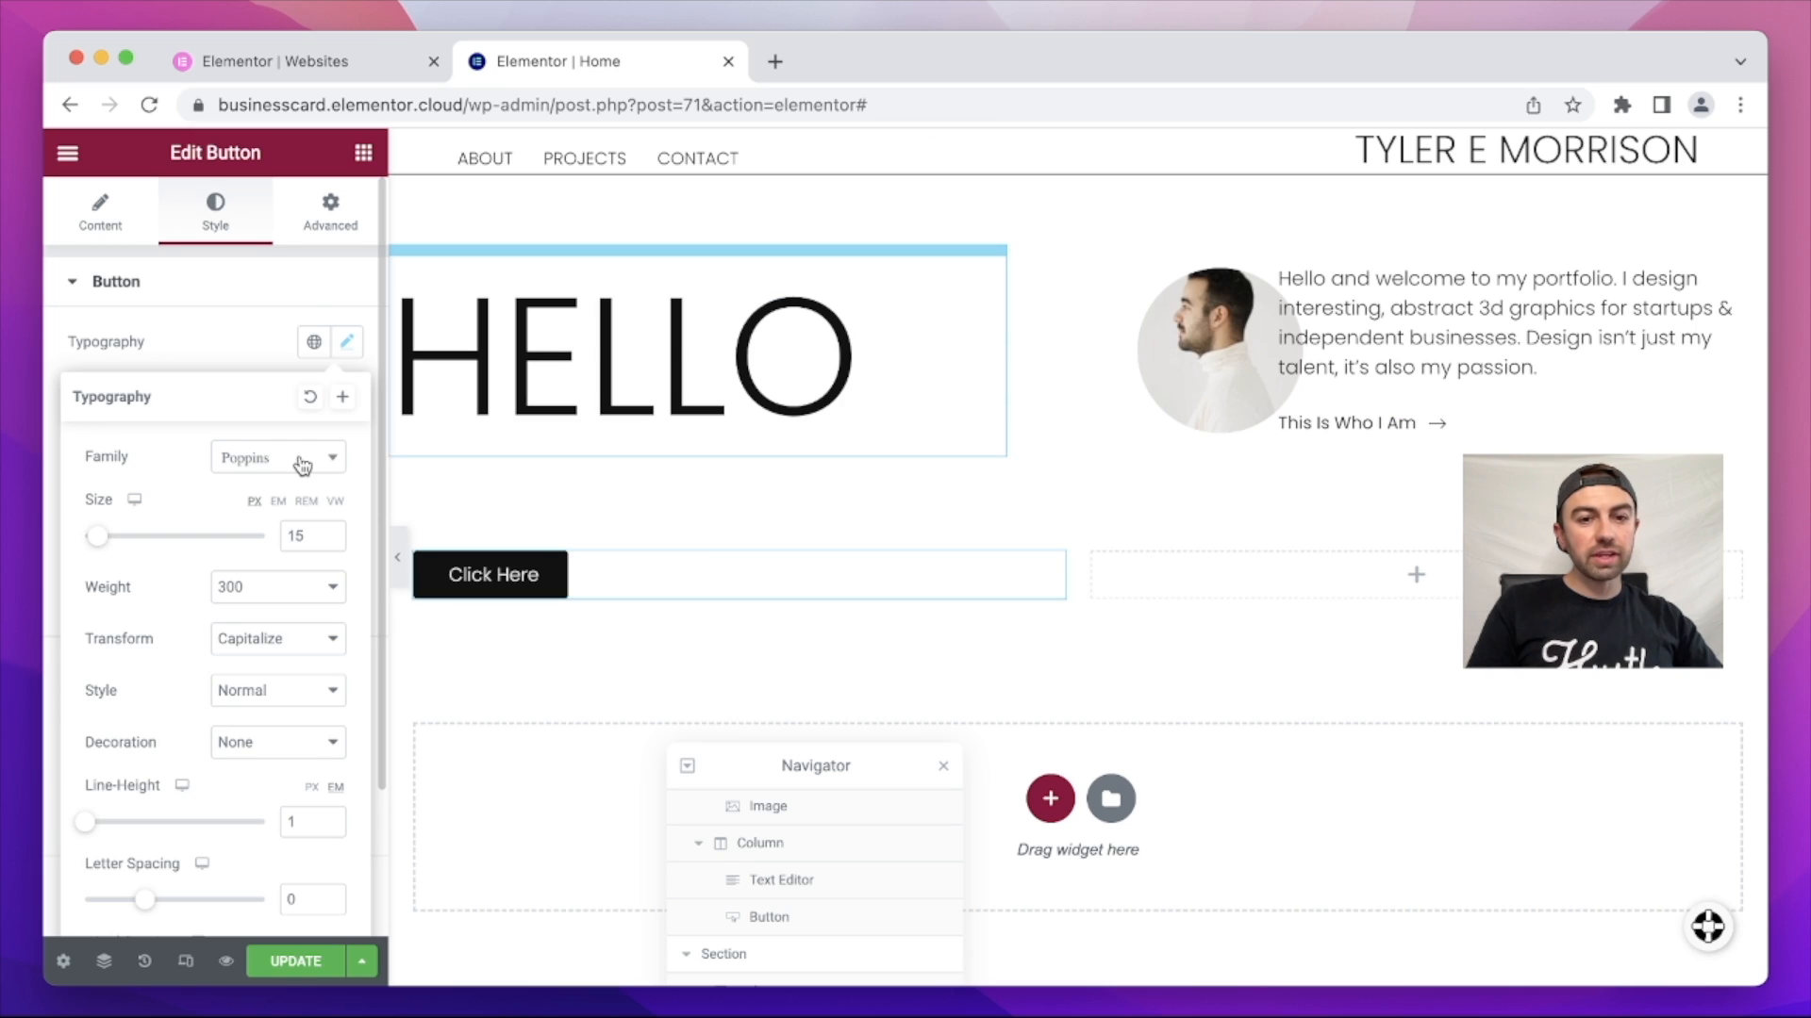
click(270, 343)
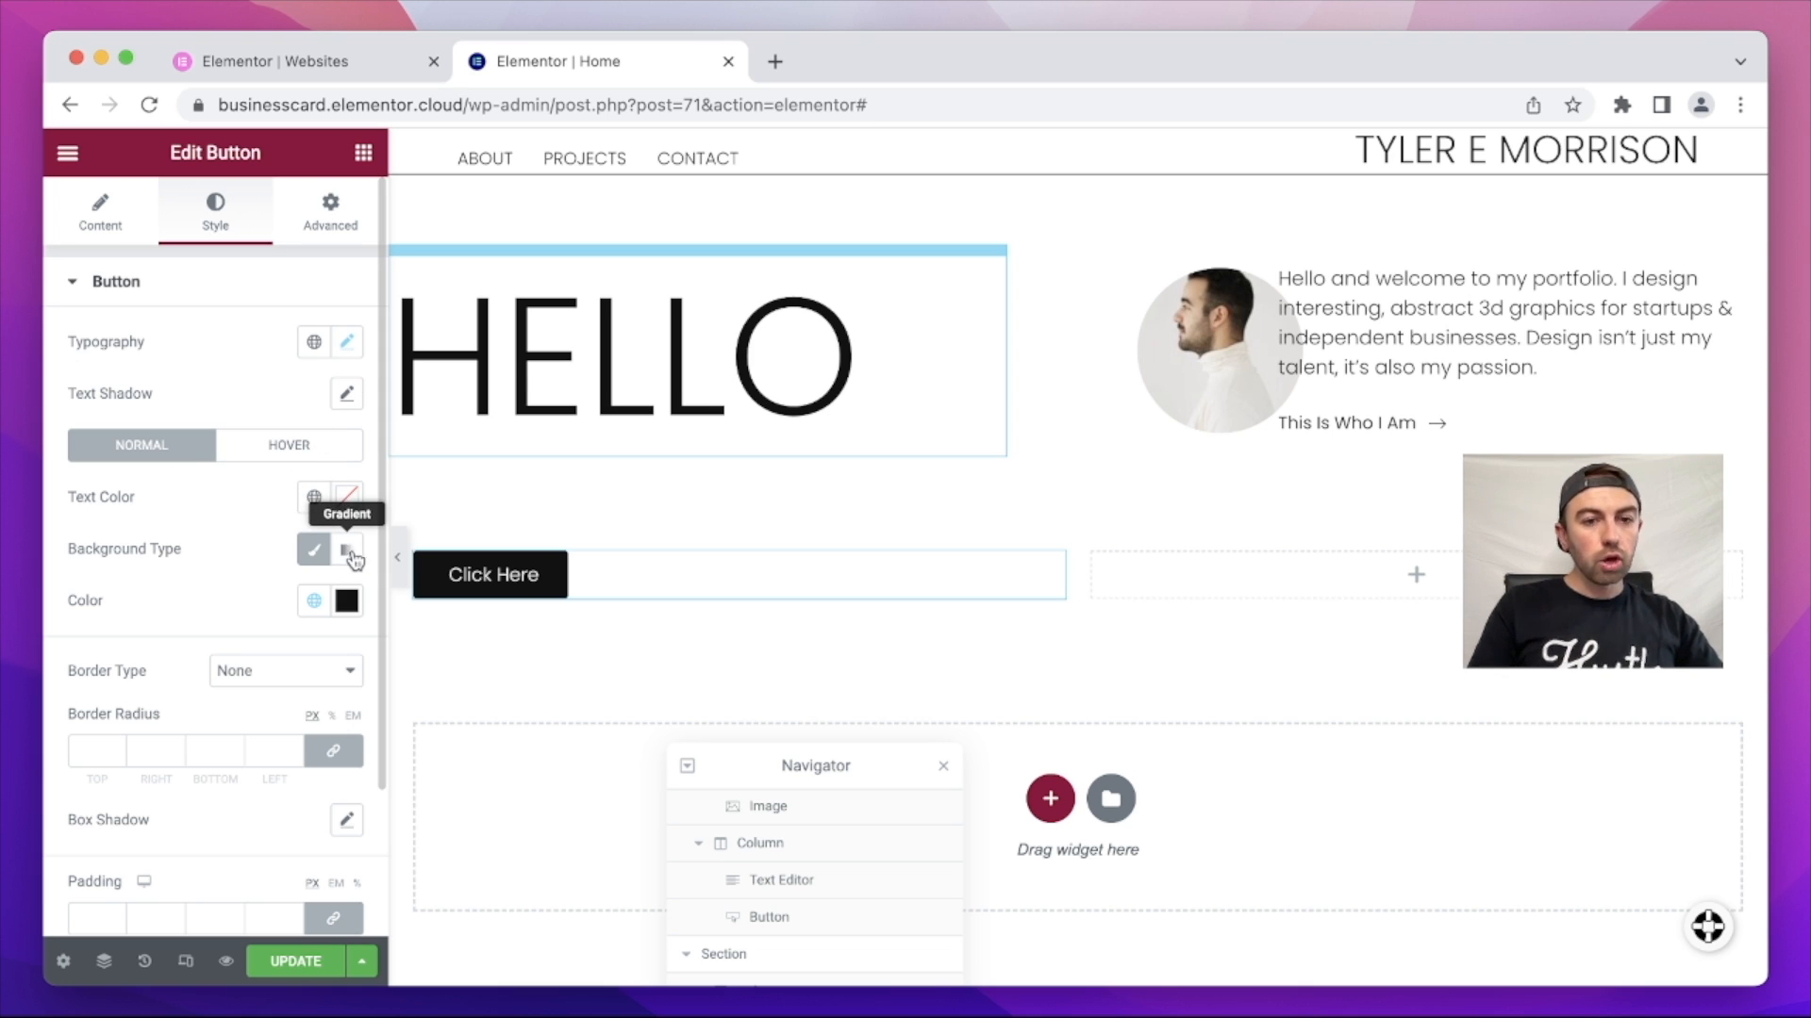
click(321, 560)
click(323, 563)
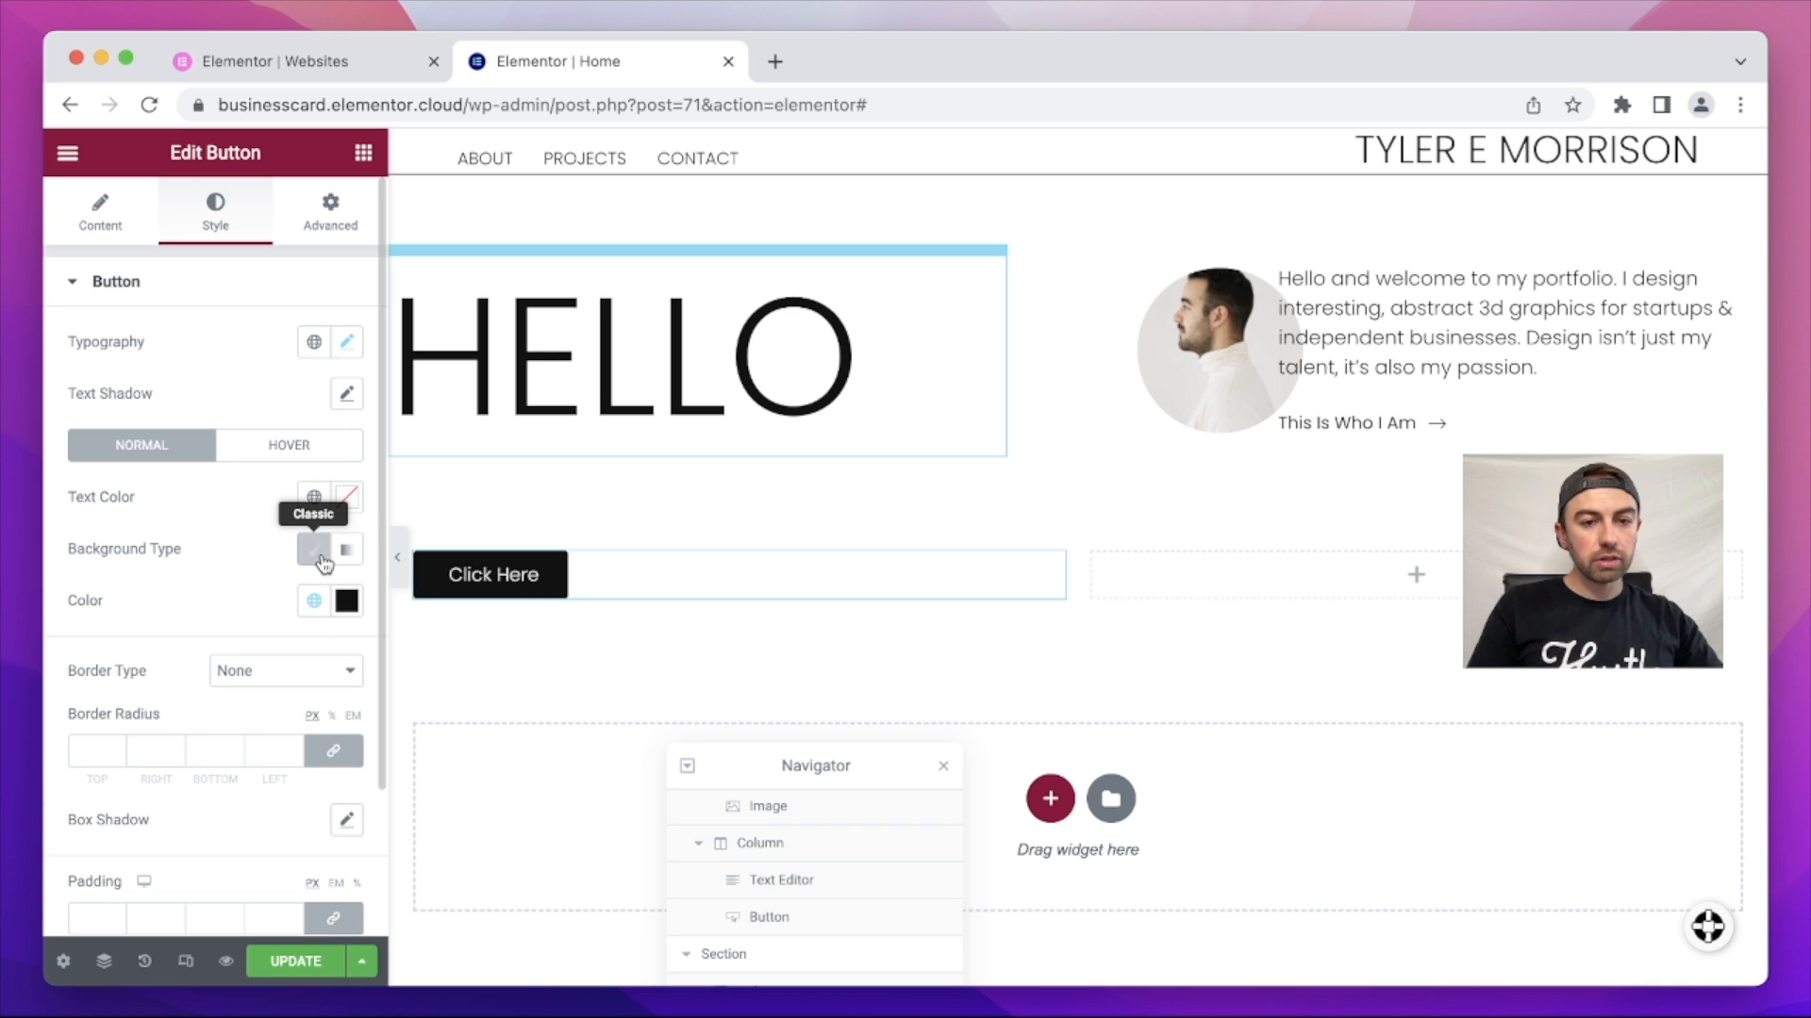
click(346, 601)
drag(329, 504, 192, 500)
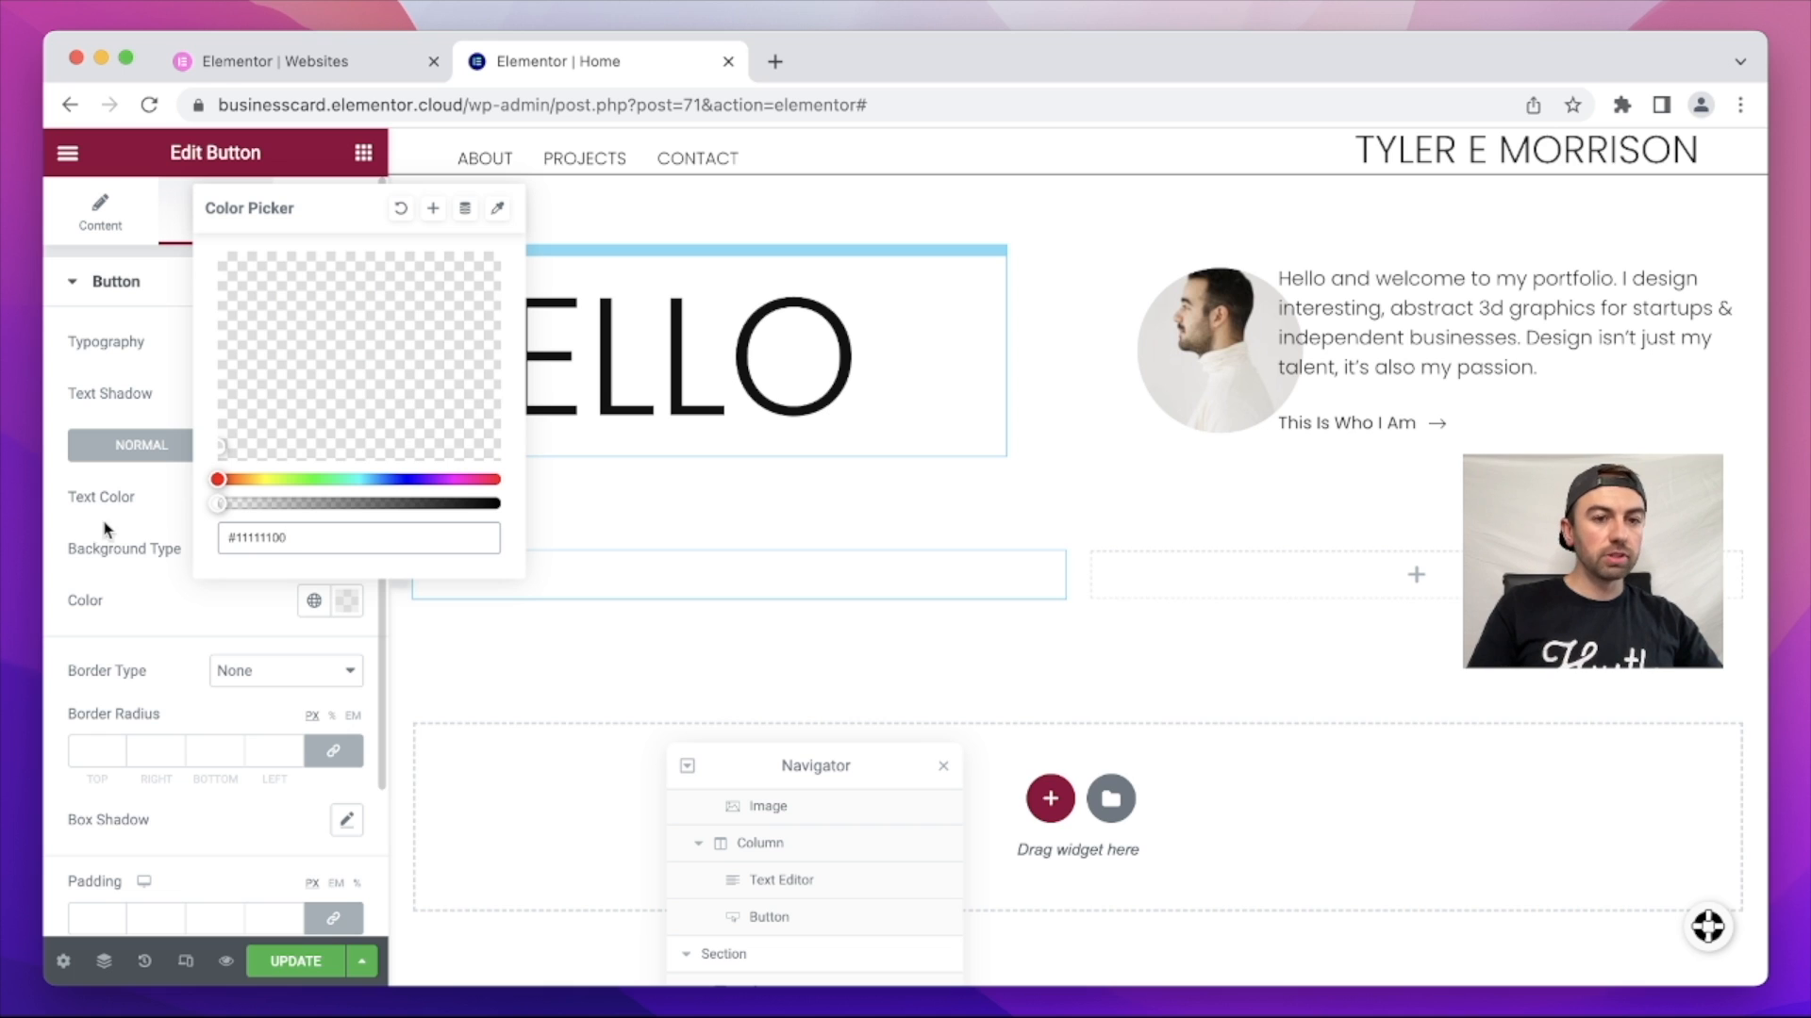
click(143, 504)
Step: Give the button a solid 1 px near-black border
click(224, 679)
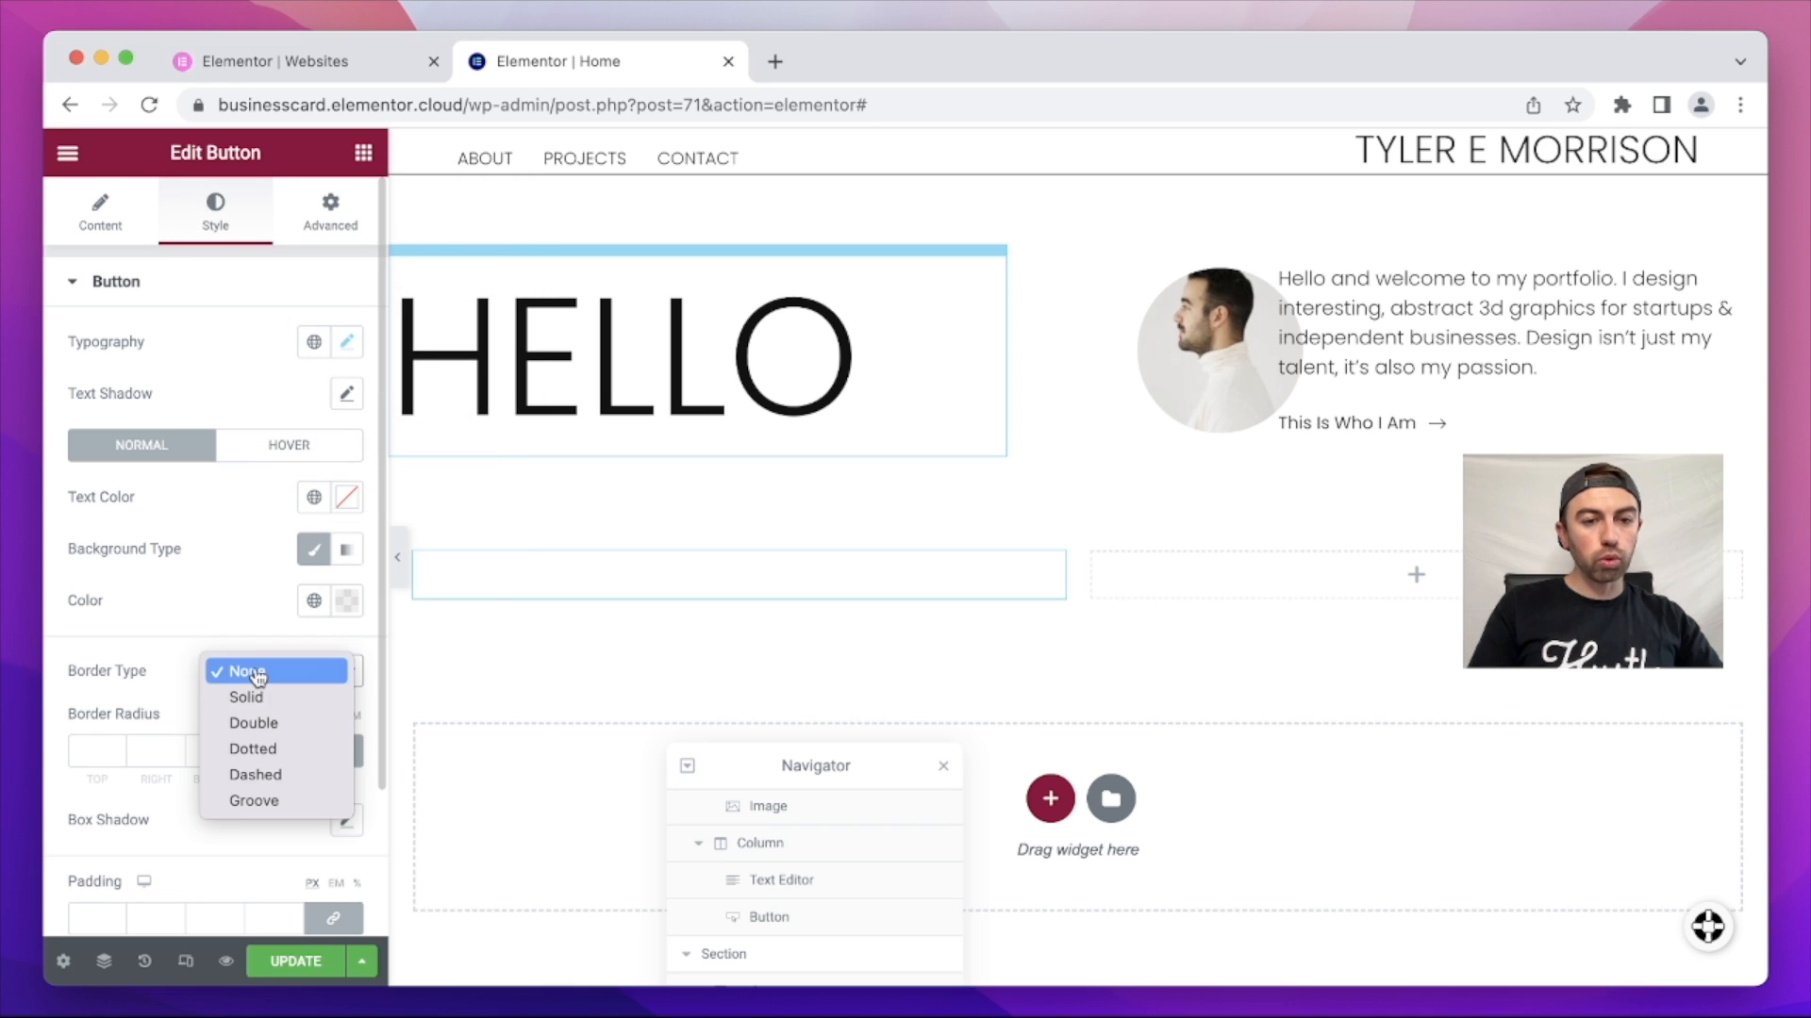
click(260, 698)
scroll(265, 710, down, 3)
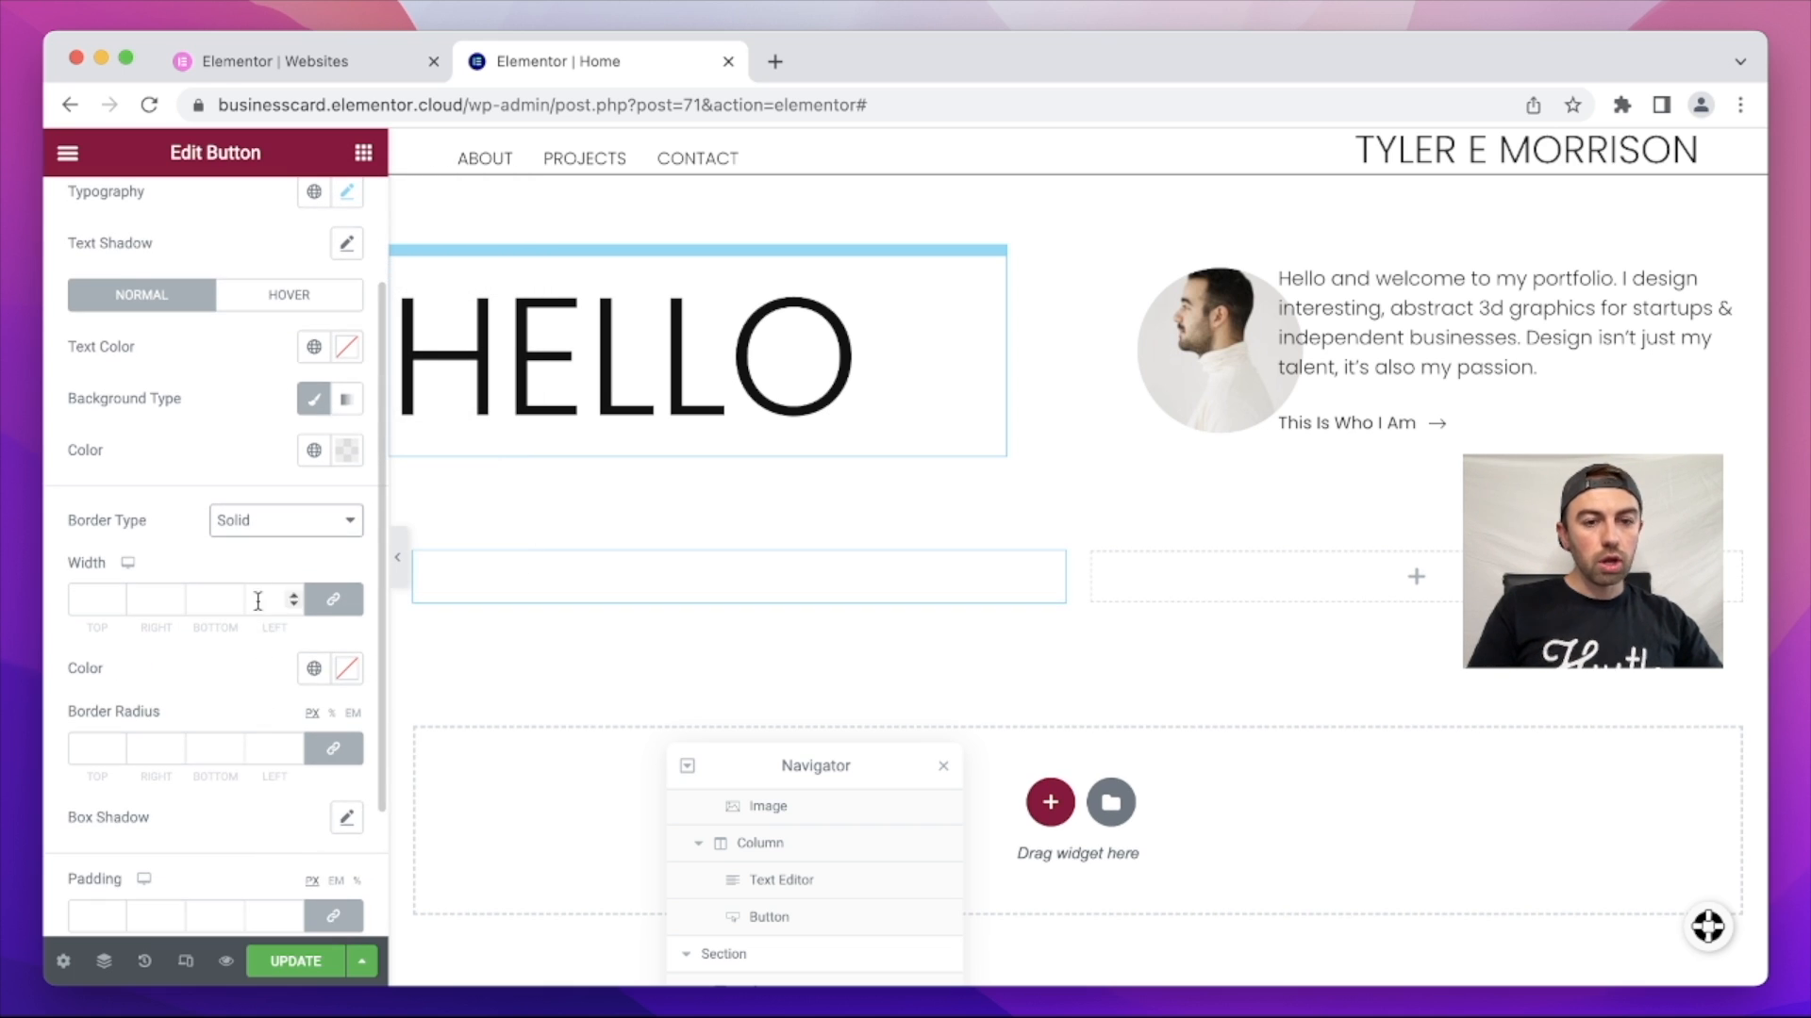
click(115, 597)
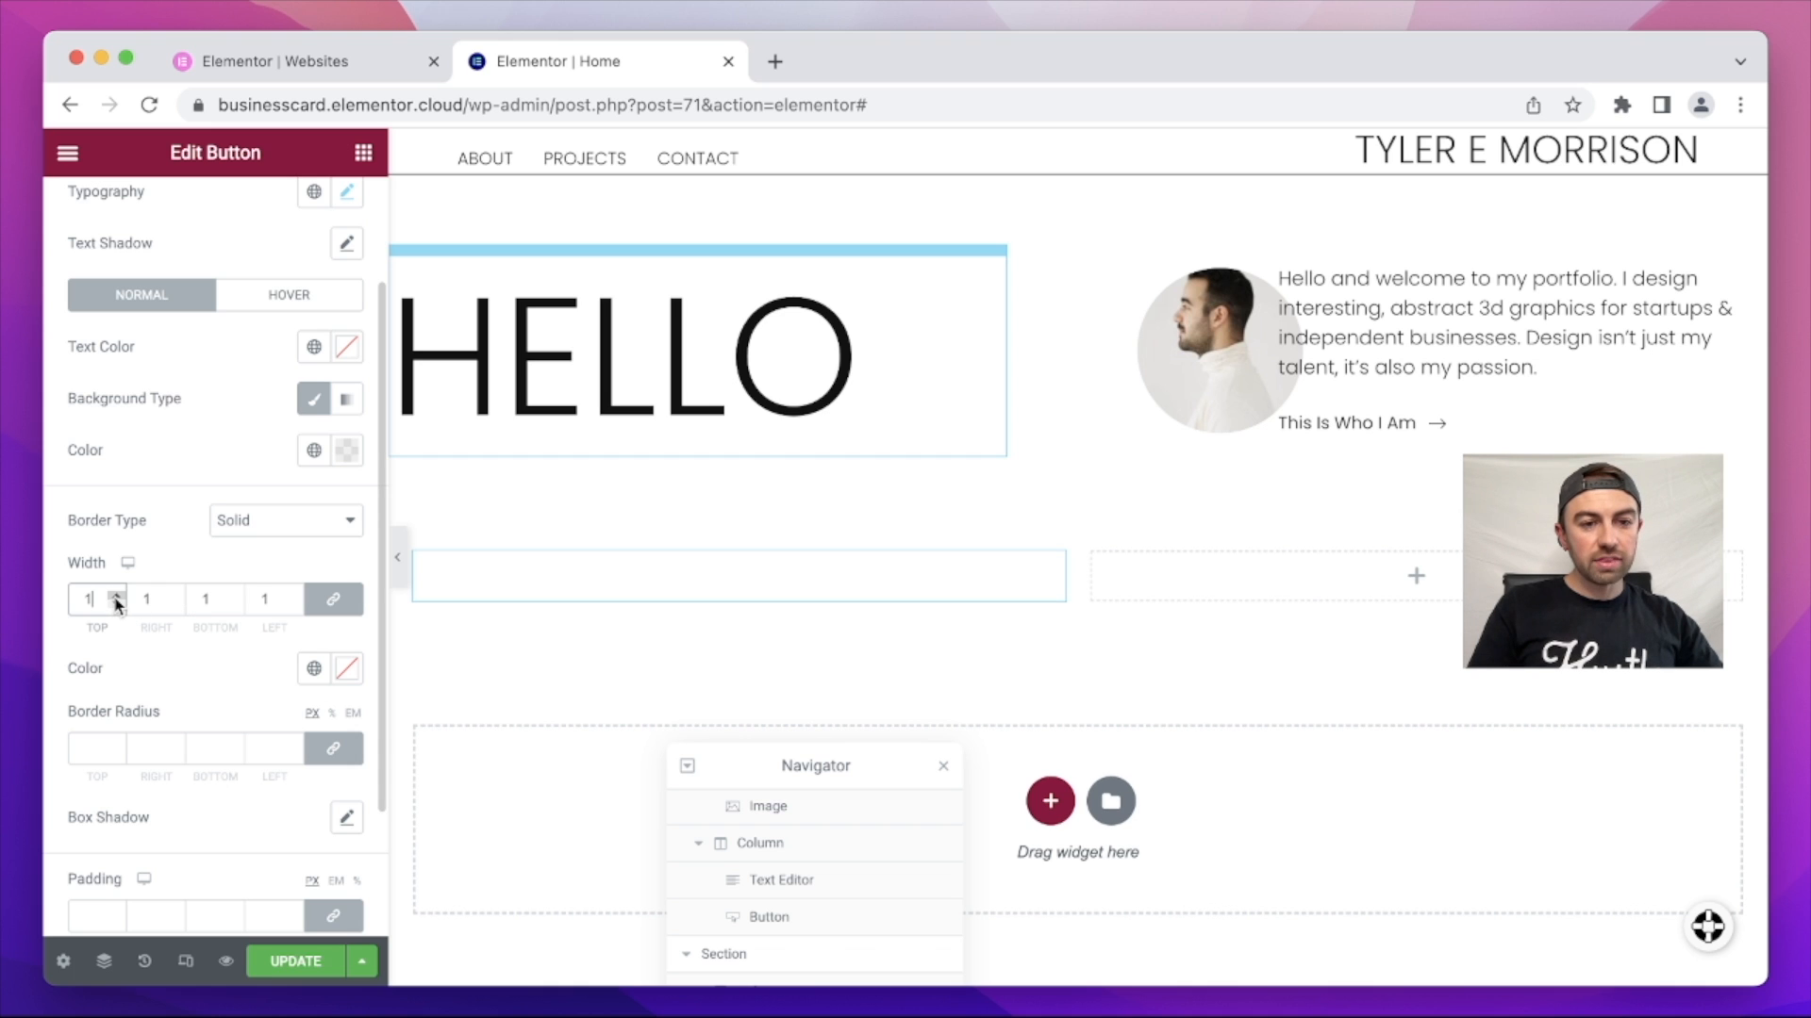
click(347, 669)
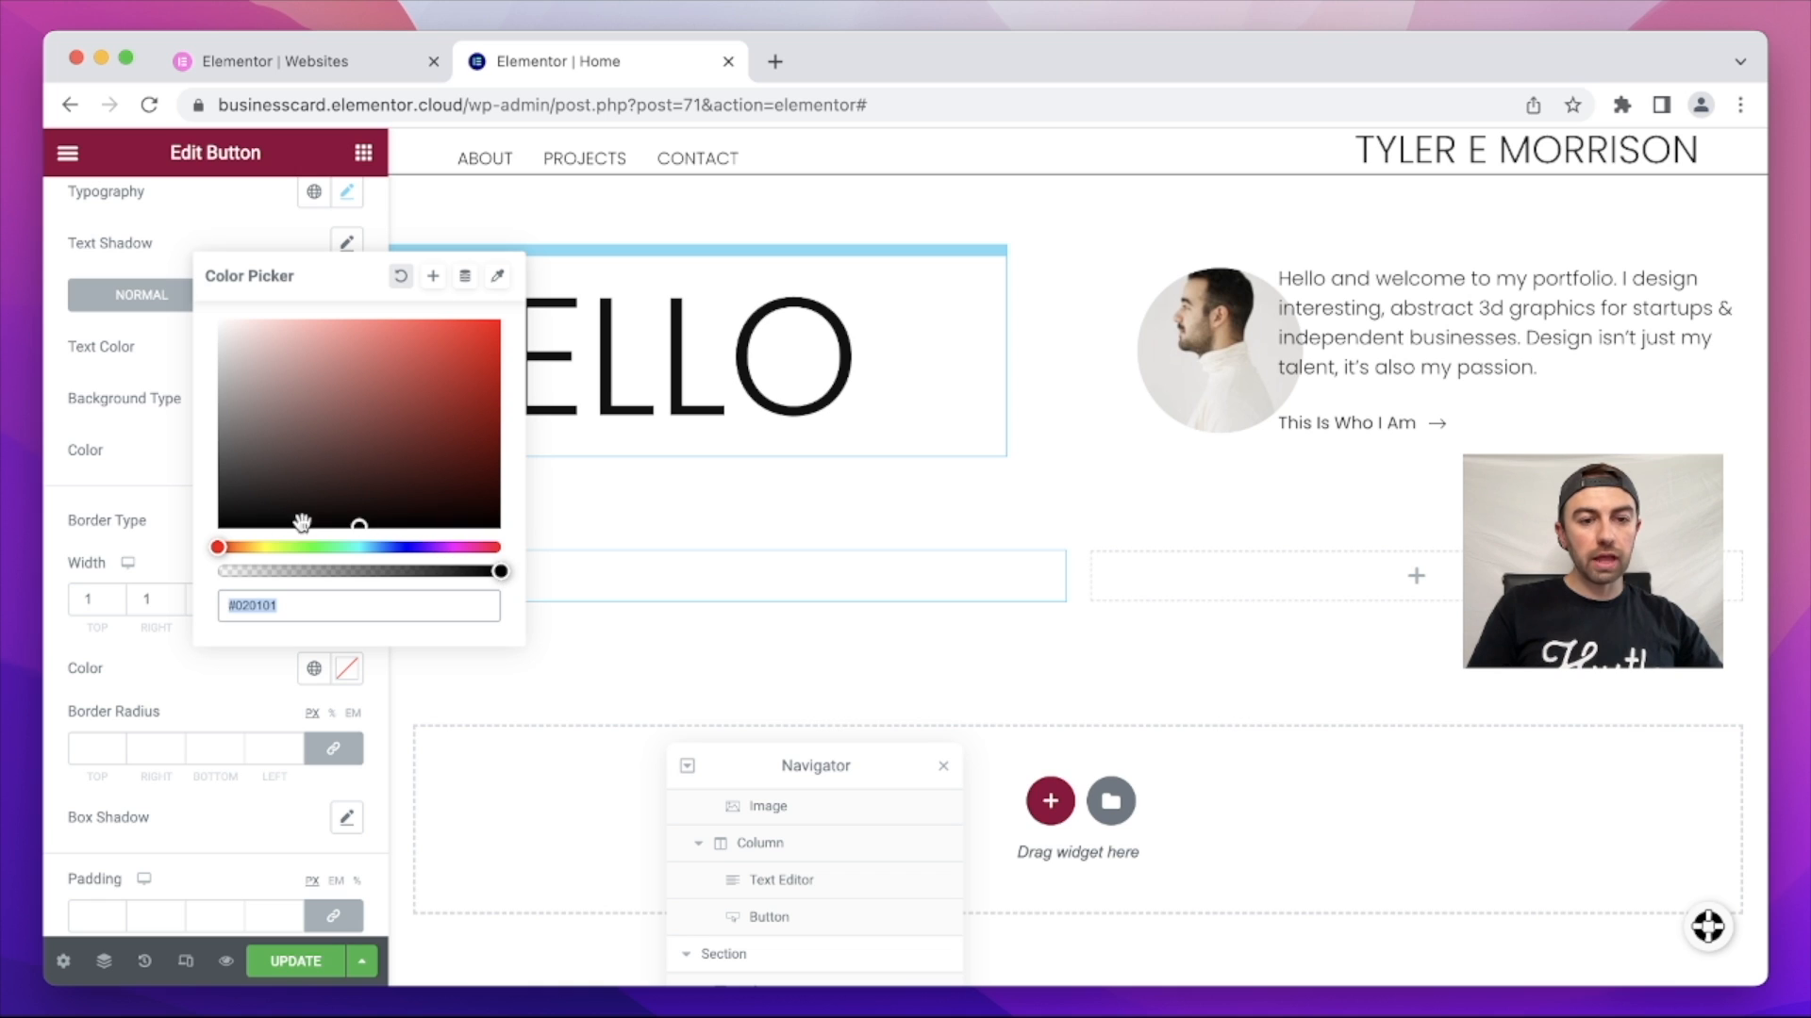
click(379, 516)
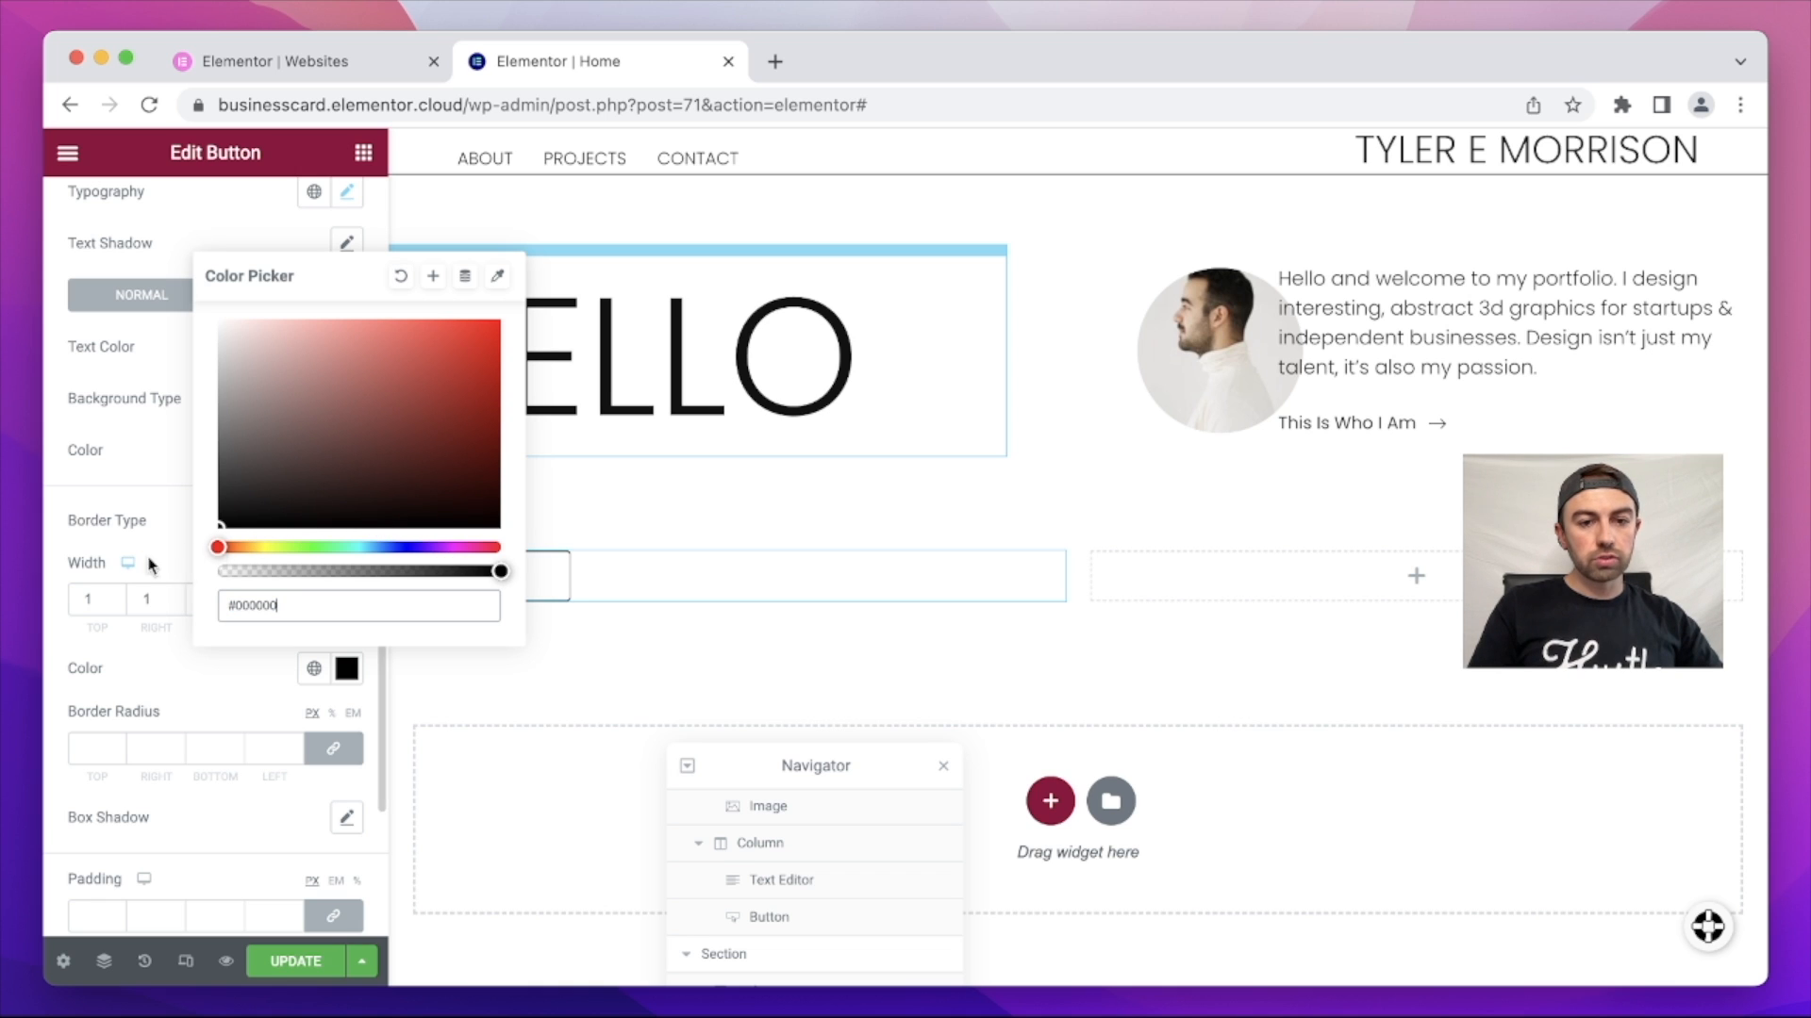
click(156, 665)
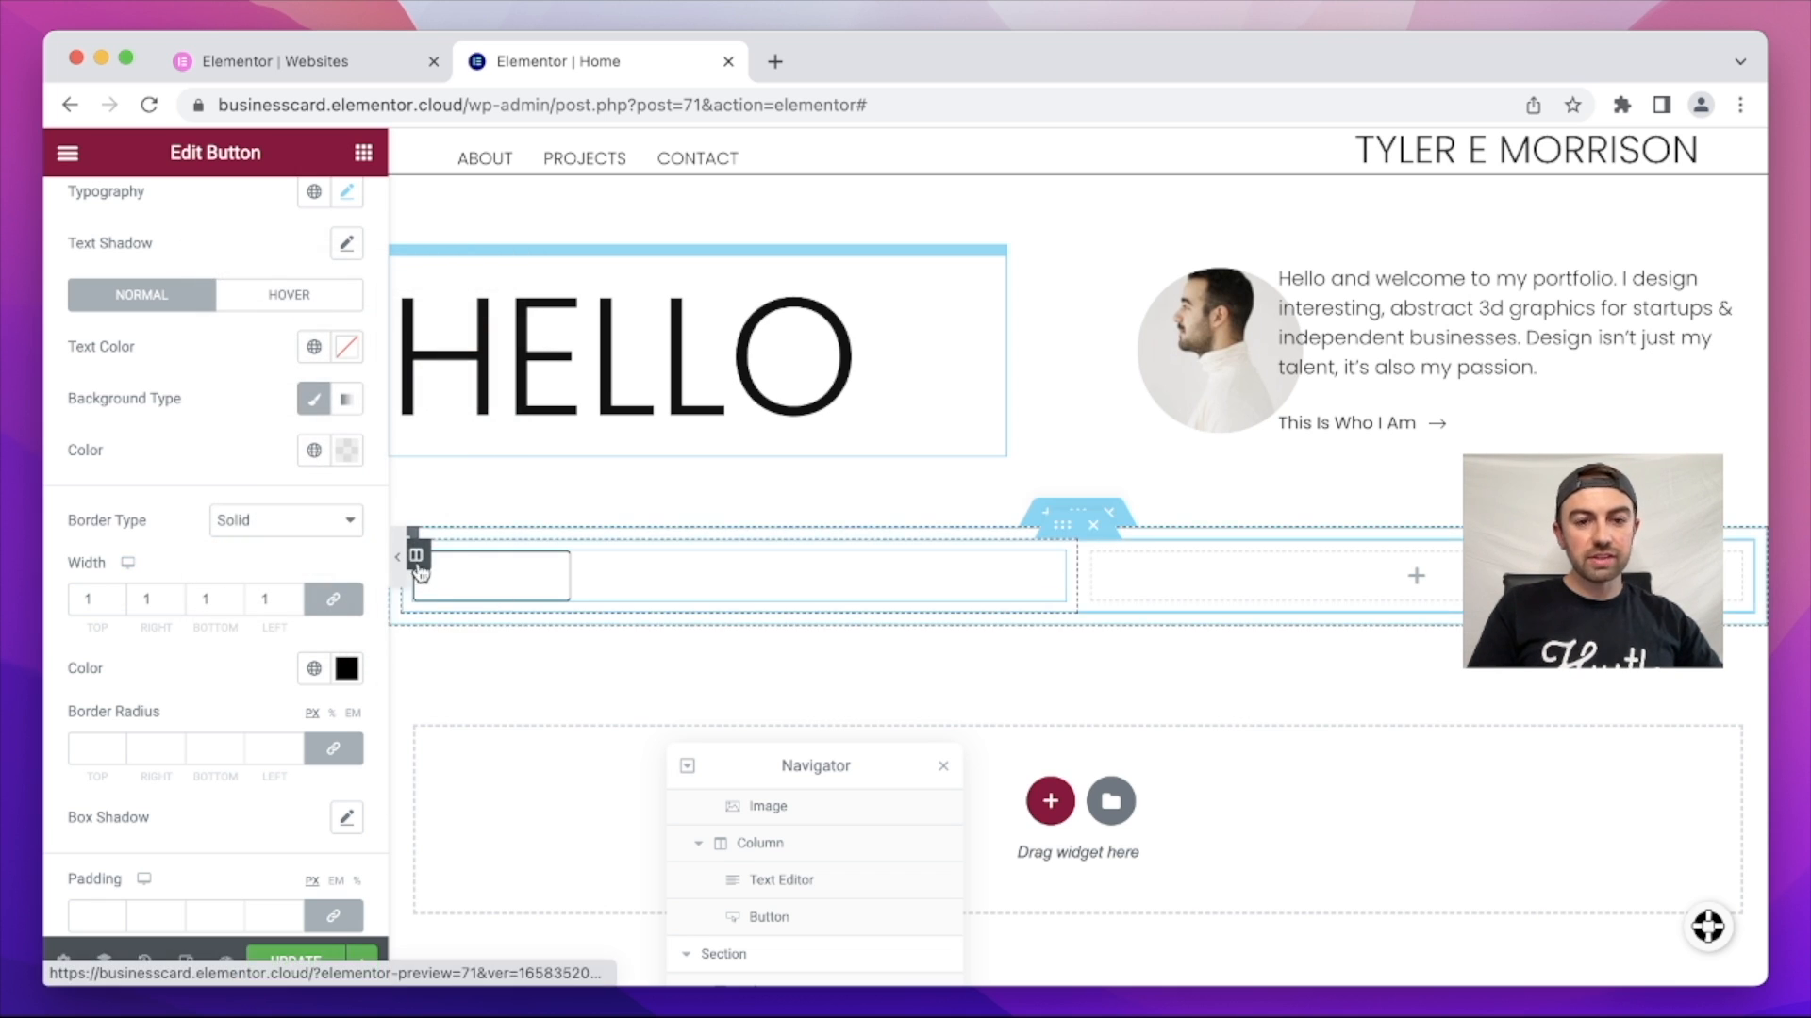
scroll(237, 408, down, 1)
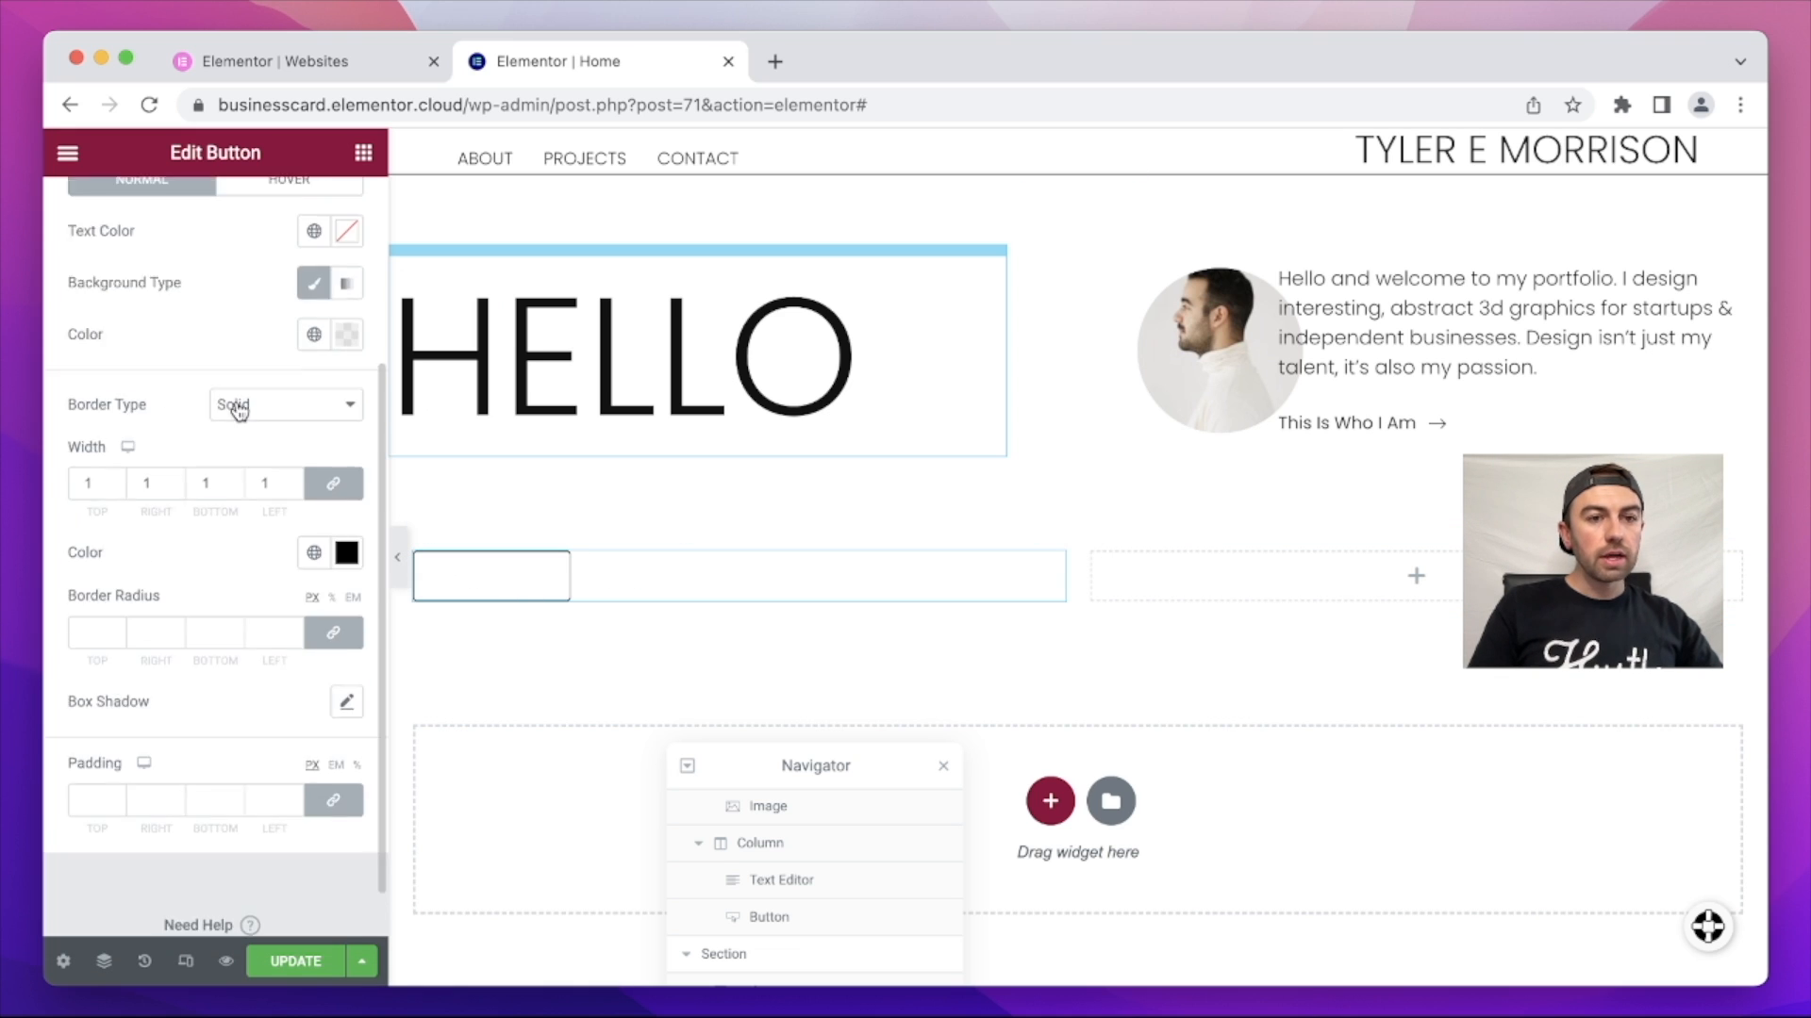
scroll(237, 408, up, 3)
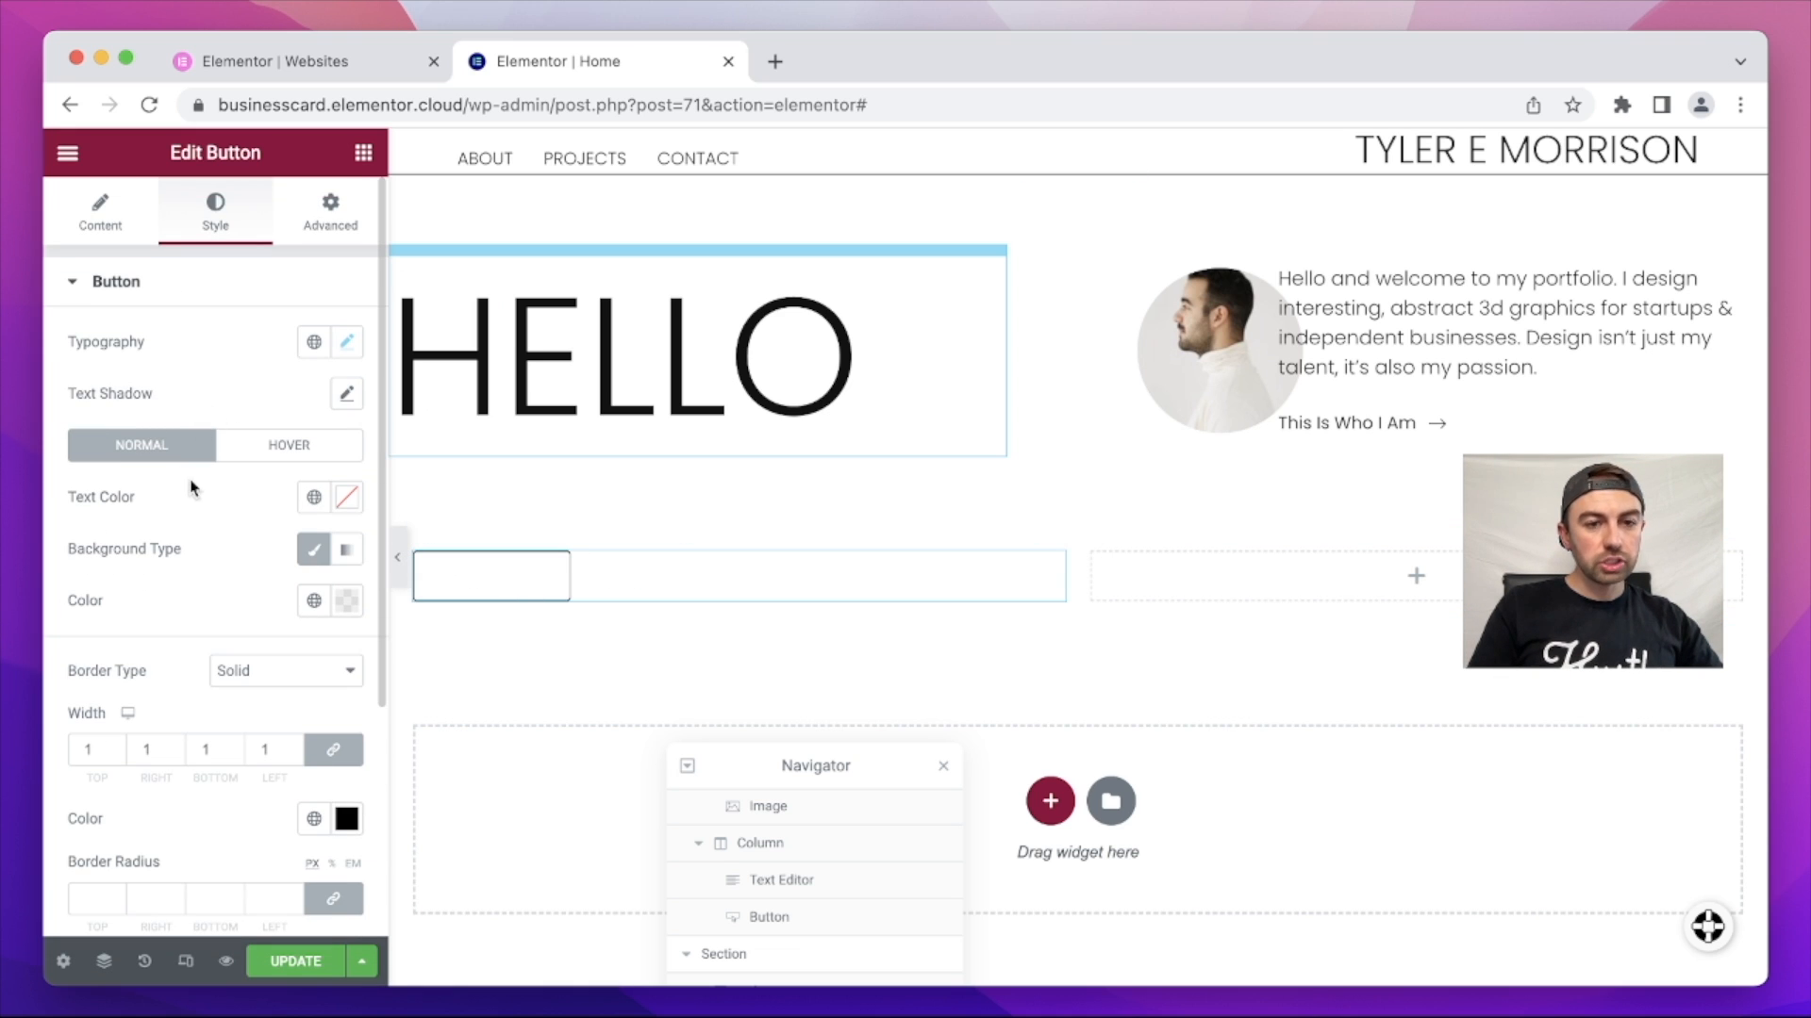
Step: Set the button text colour to black, border width to 4 and border radius to 0
click(348, 510)
drag(368, 698, 216, 811)
click(179, 670)
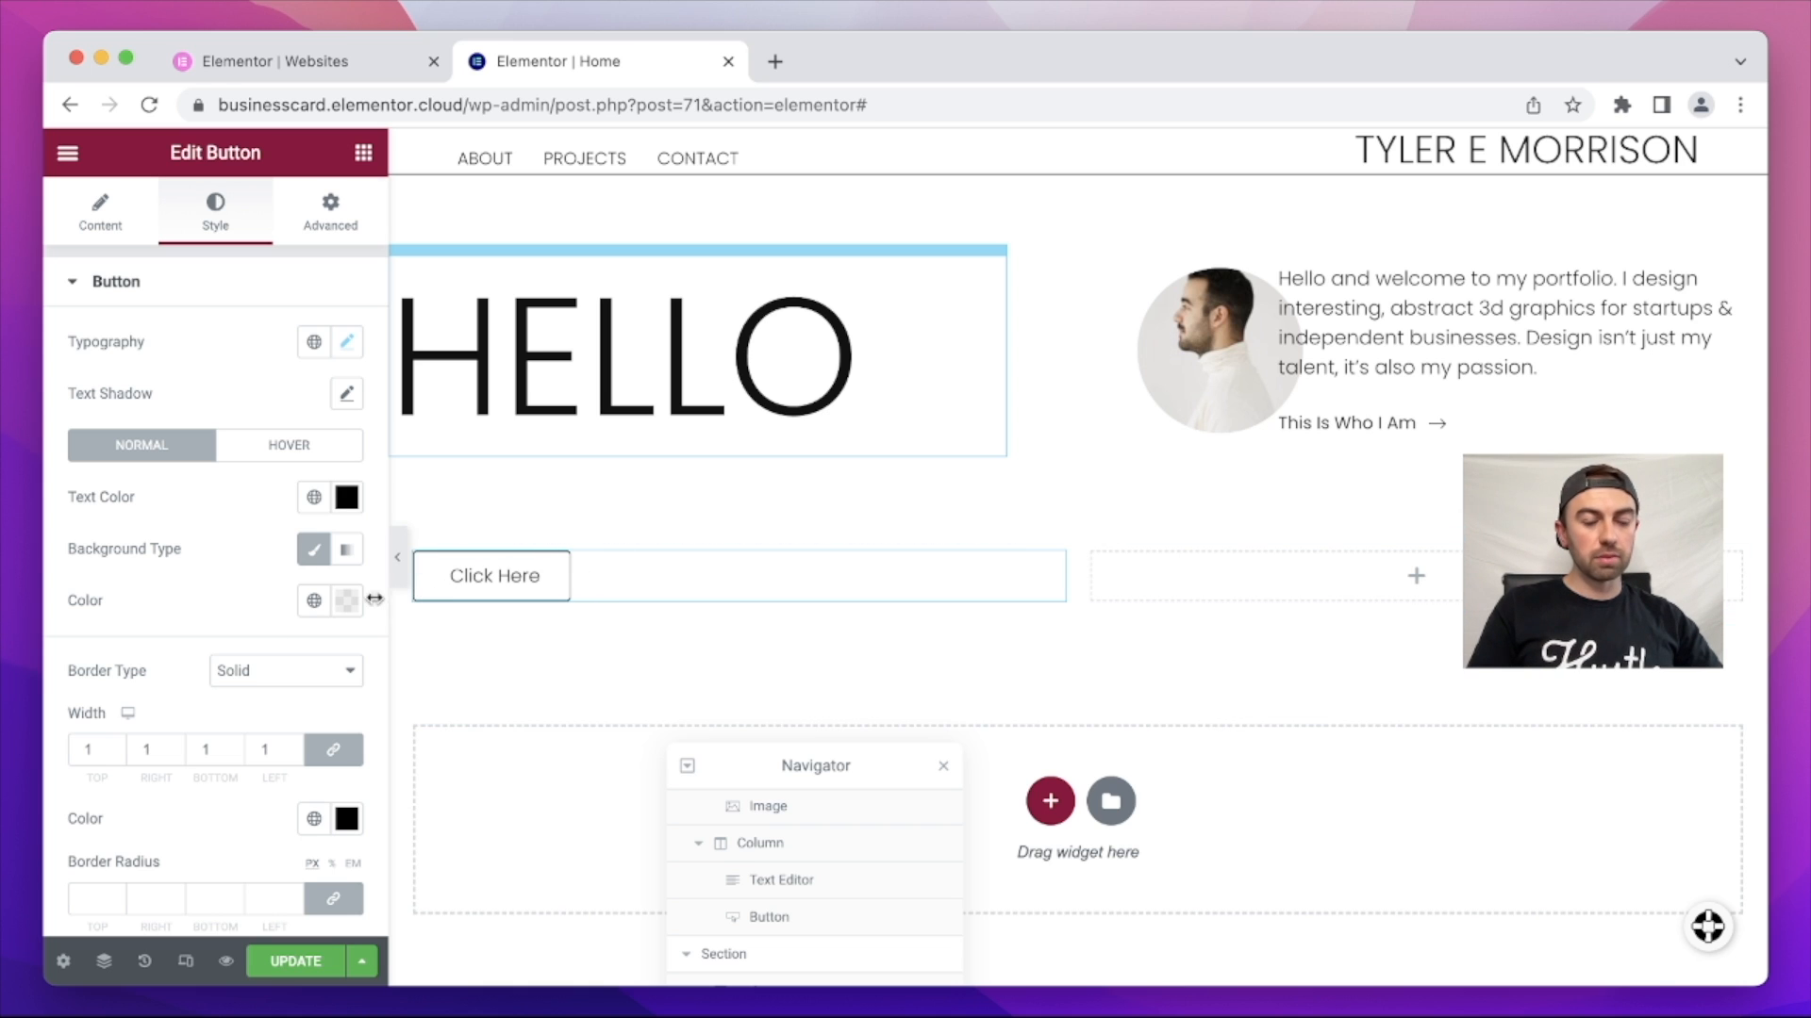
scroll(212, 660, down, 3)
click(114, 524)
click(114, 523)
click(114, 523)
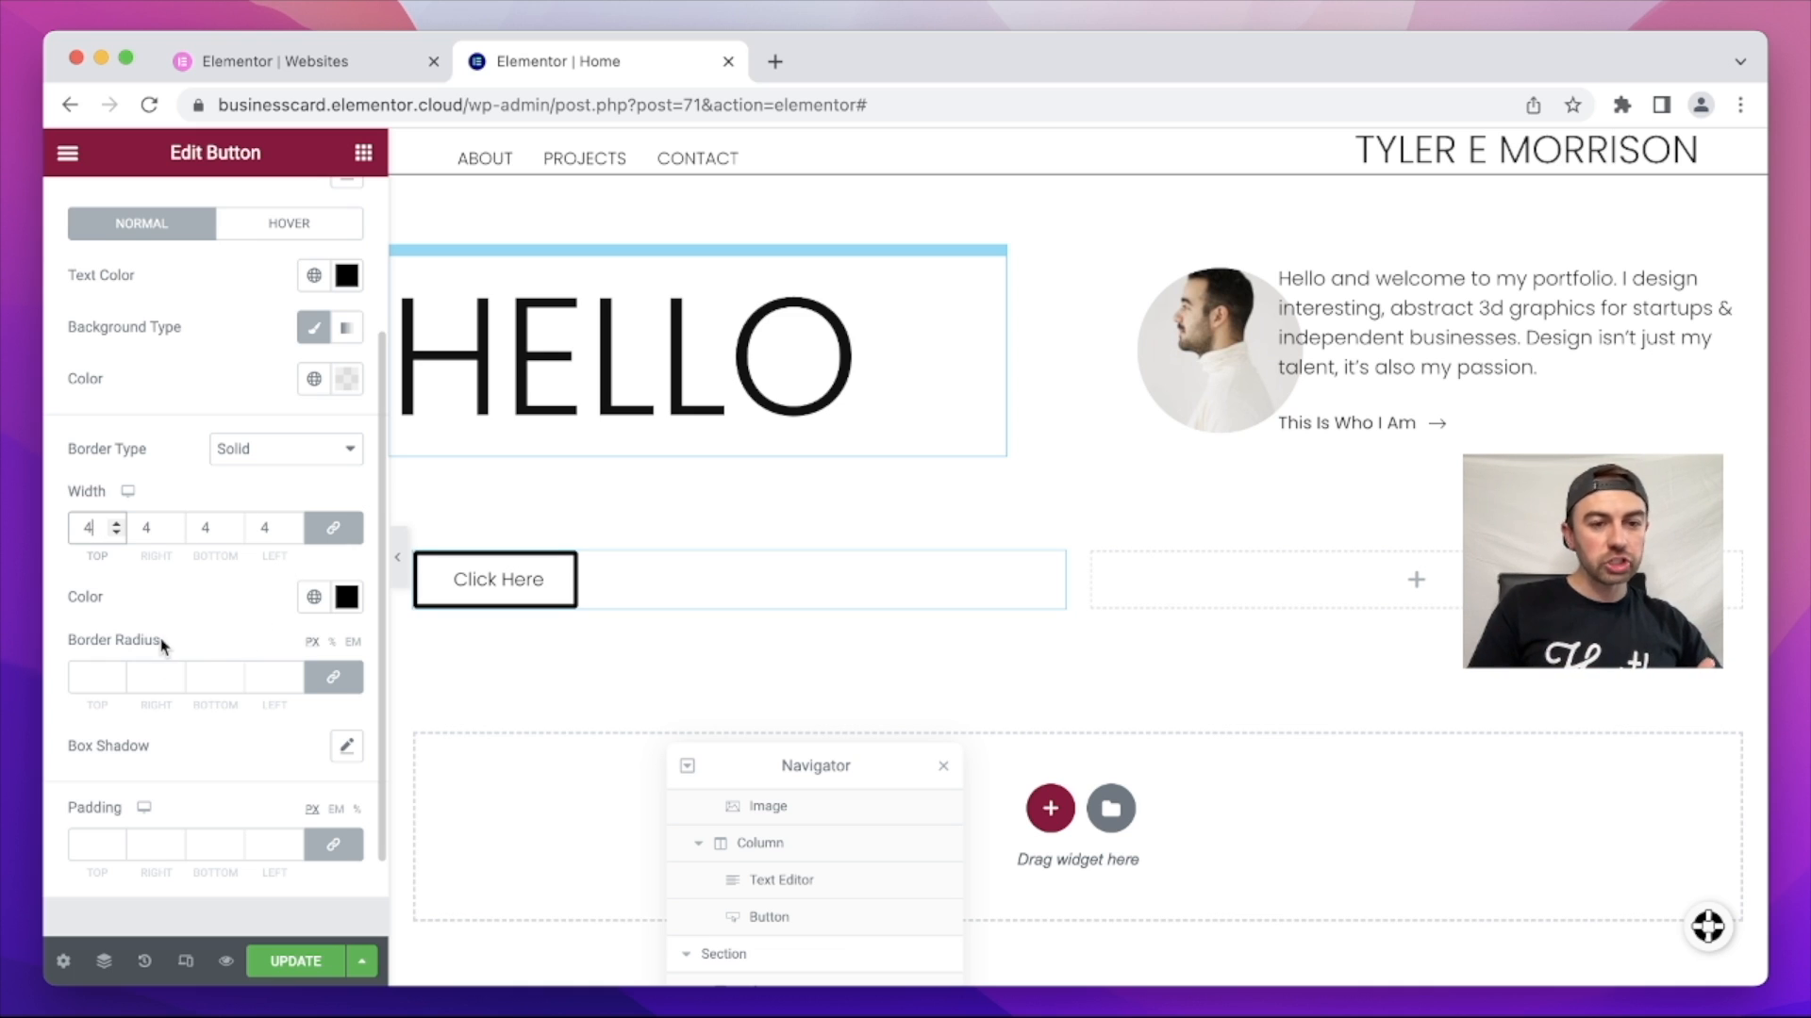
click(176, 684)
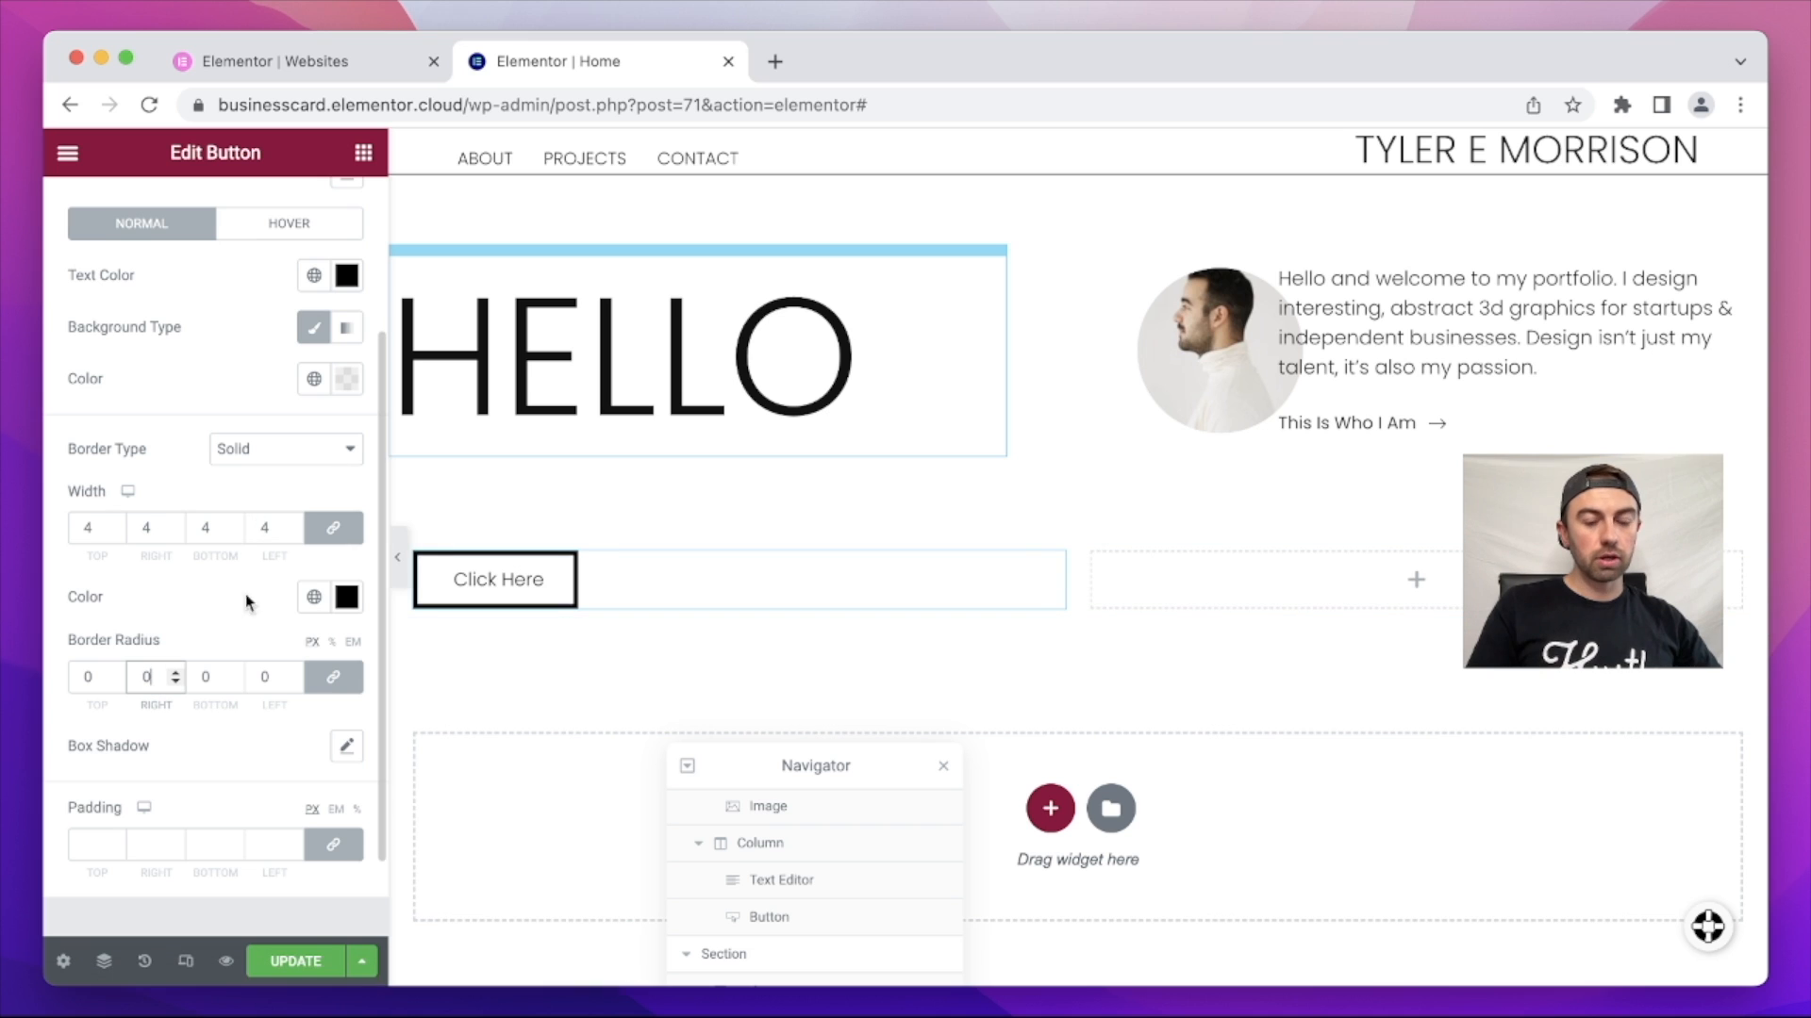
Step: Set the button's typography font weight to 500
scroll(260, 568, up, 3)
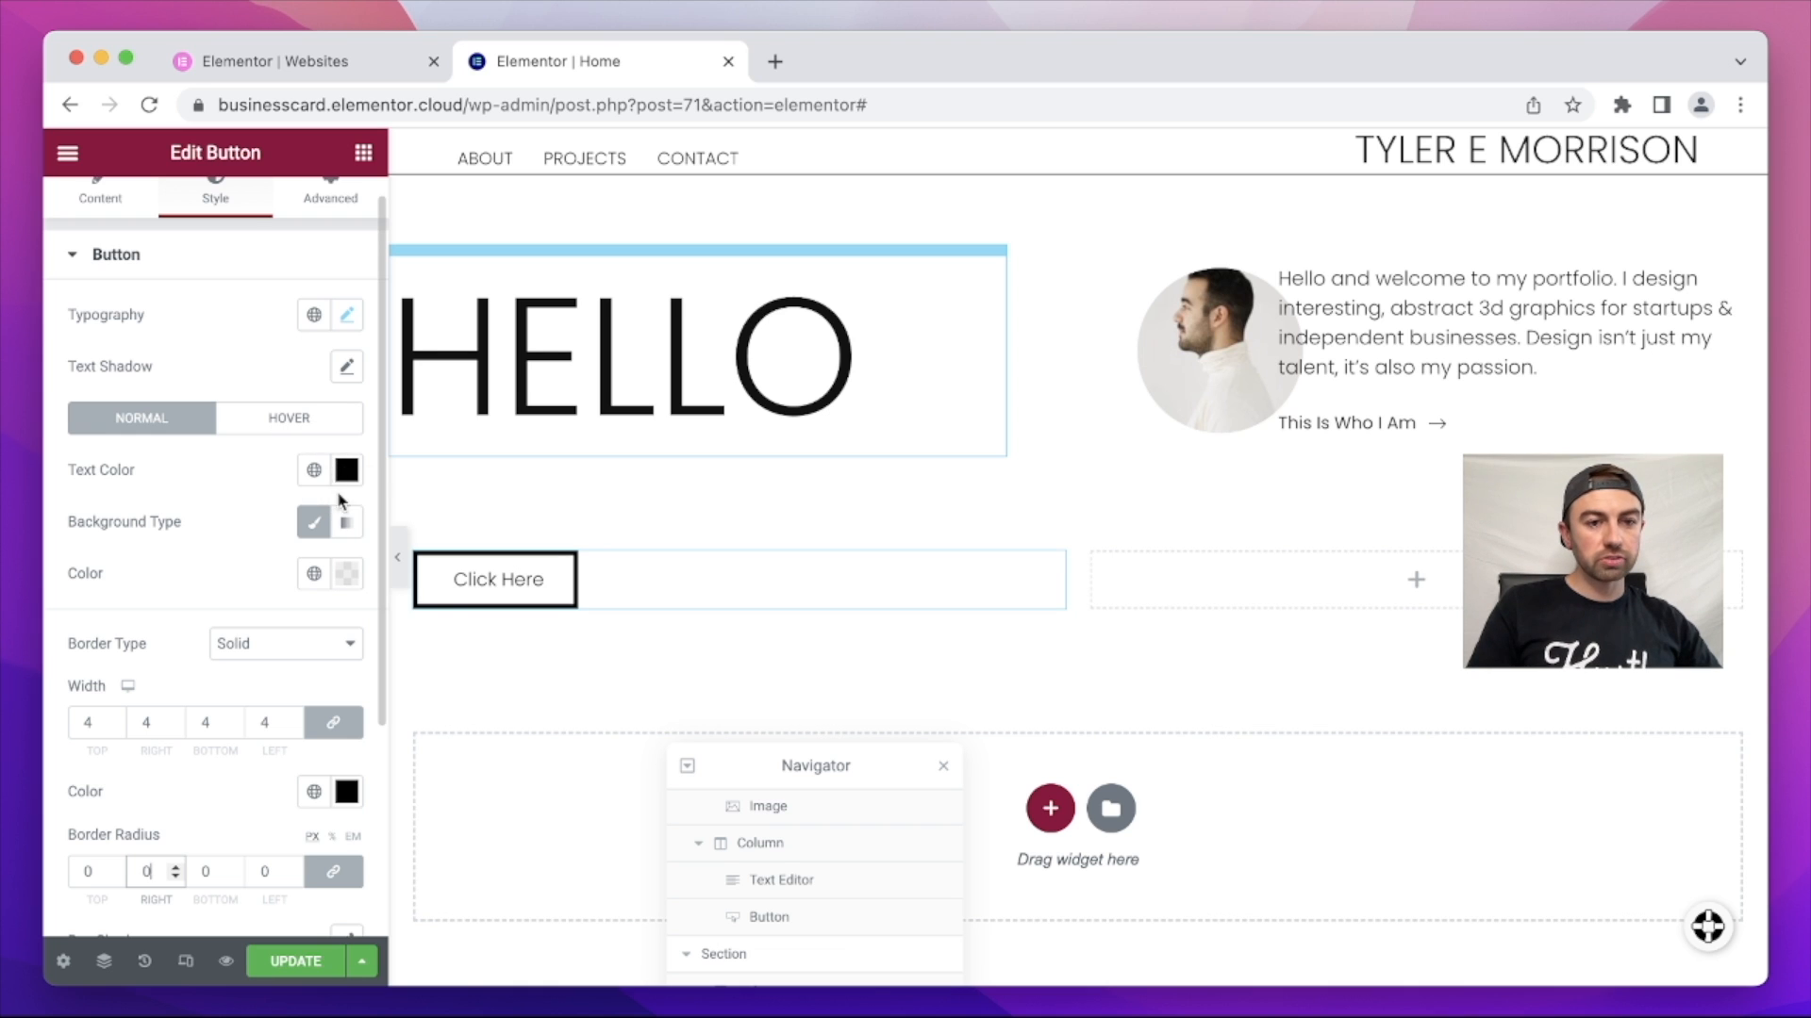
click(346, 314)
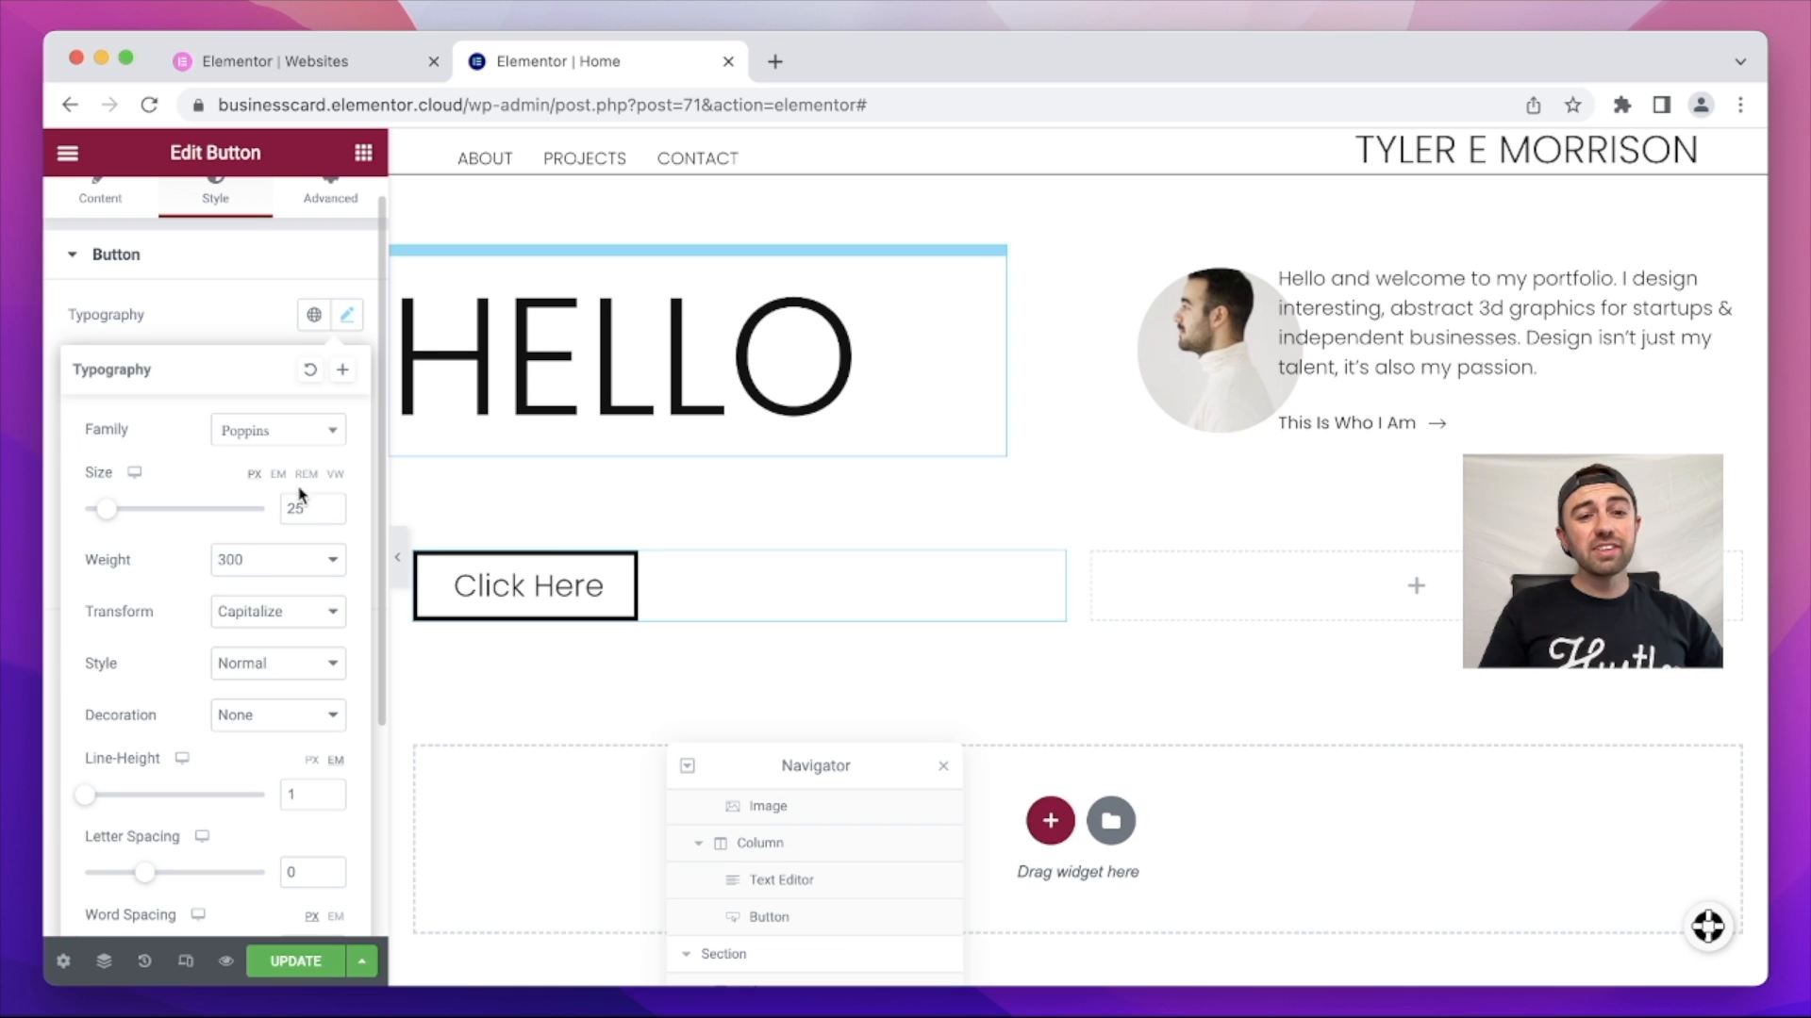
click(317, 566)
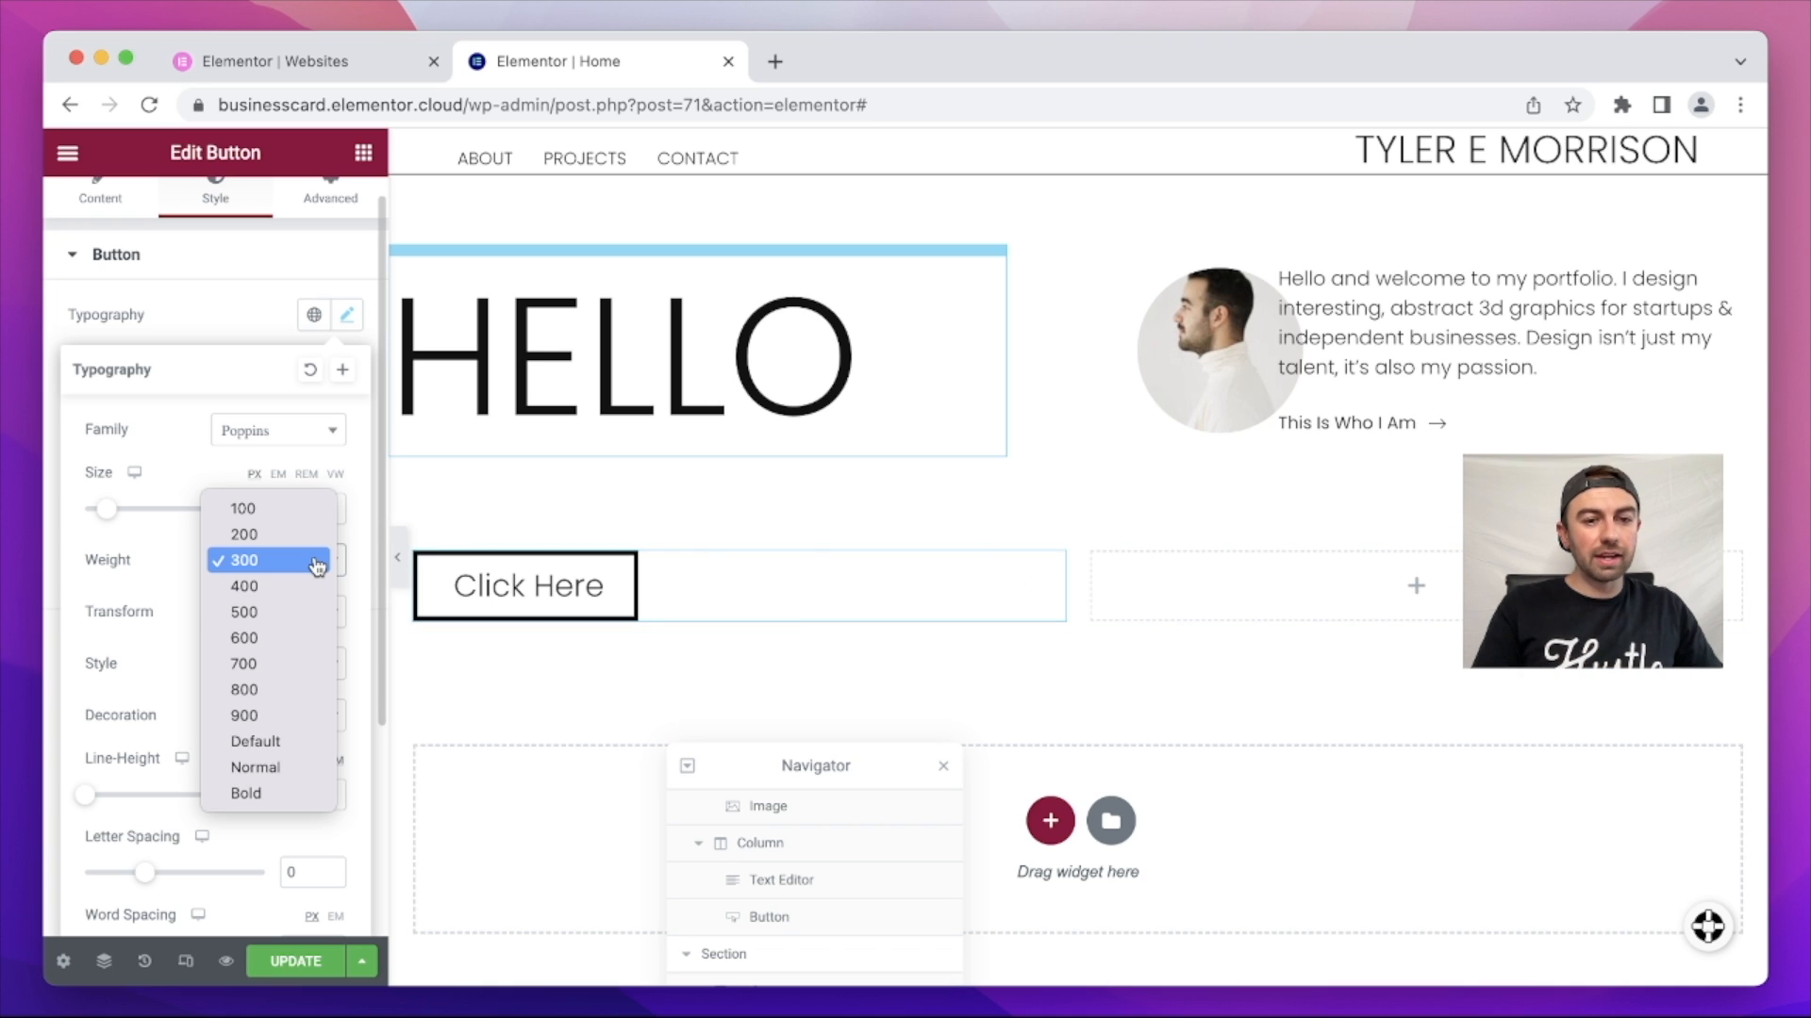
click(298, 630)
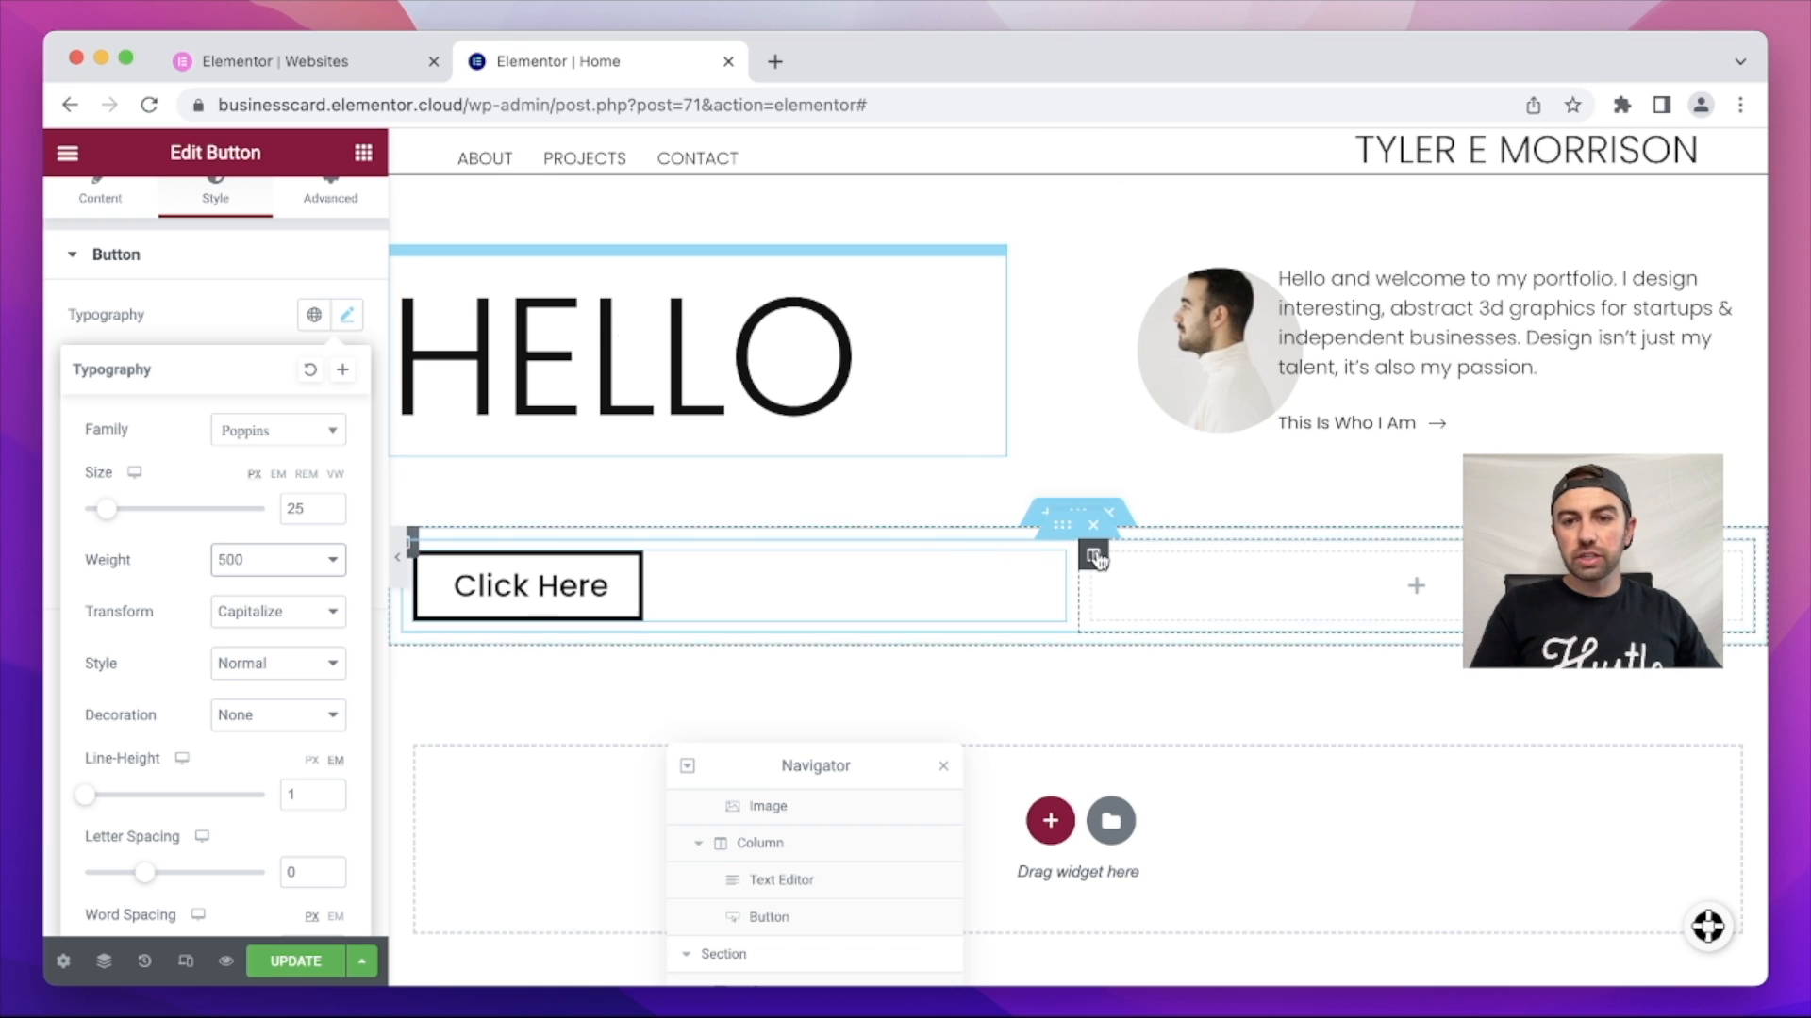
scroll(849, 576, up, 1)
scroll(894, 485, down, 2)
scroll(894, 485, up, 2)
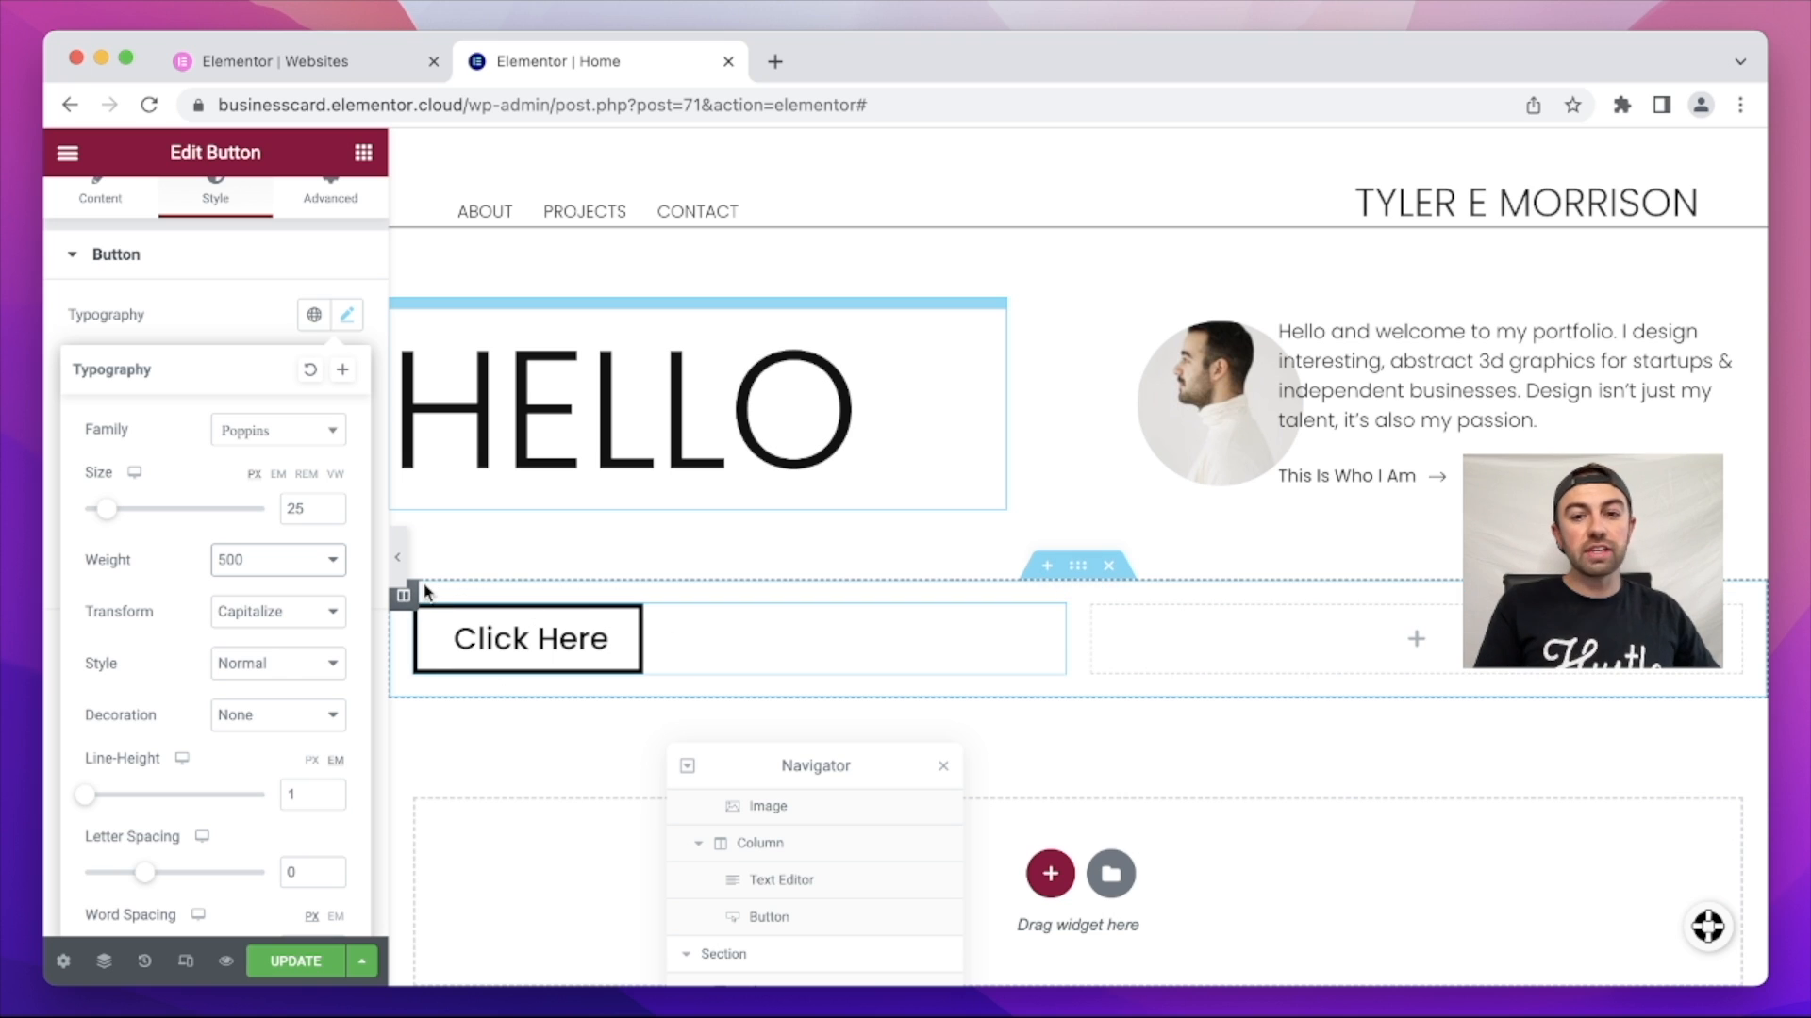
scroll(118, 213, up, 1)
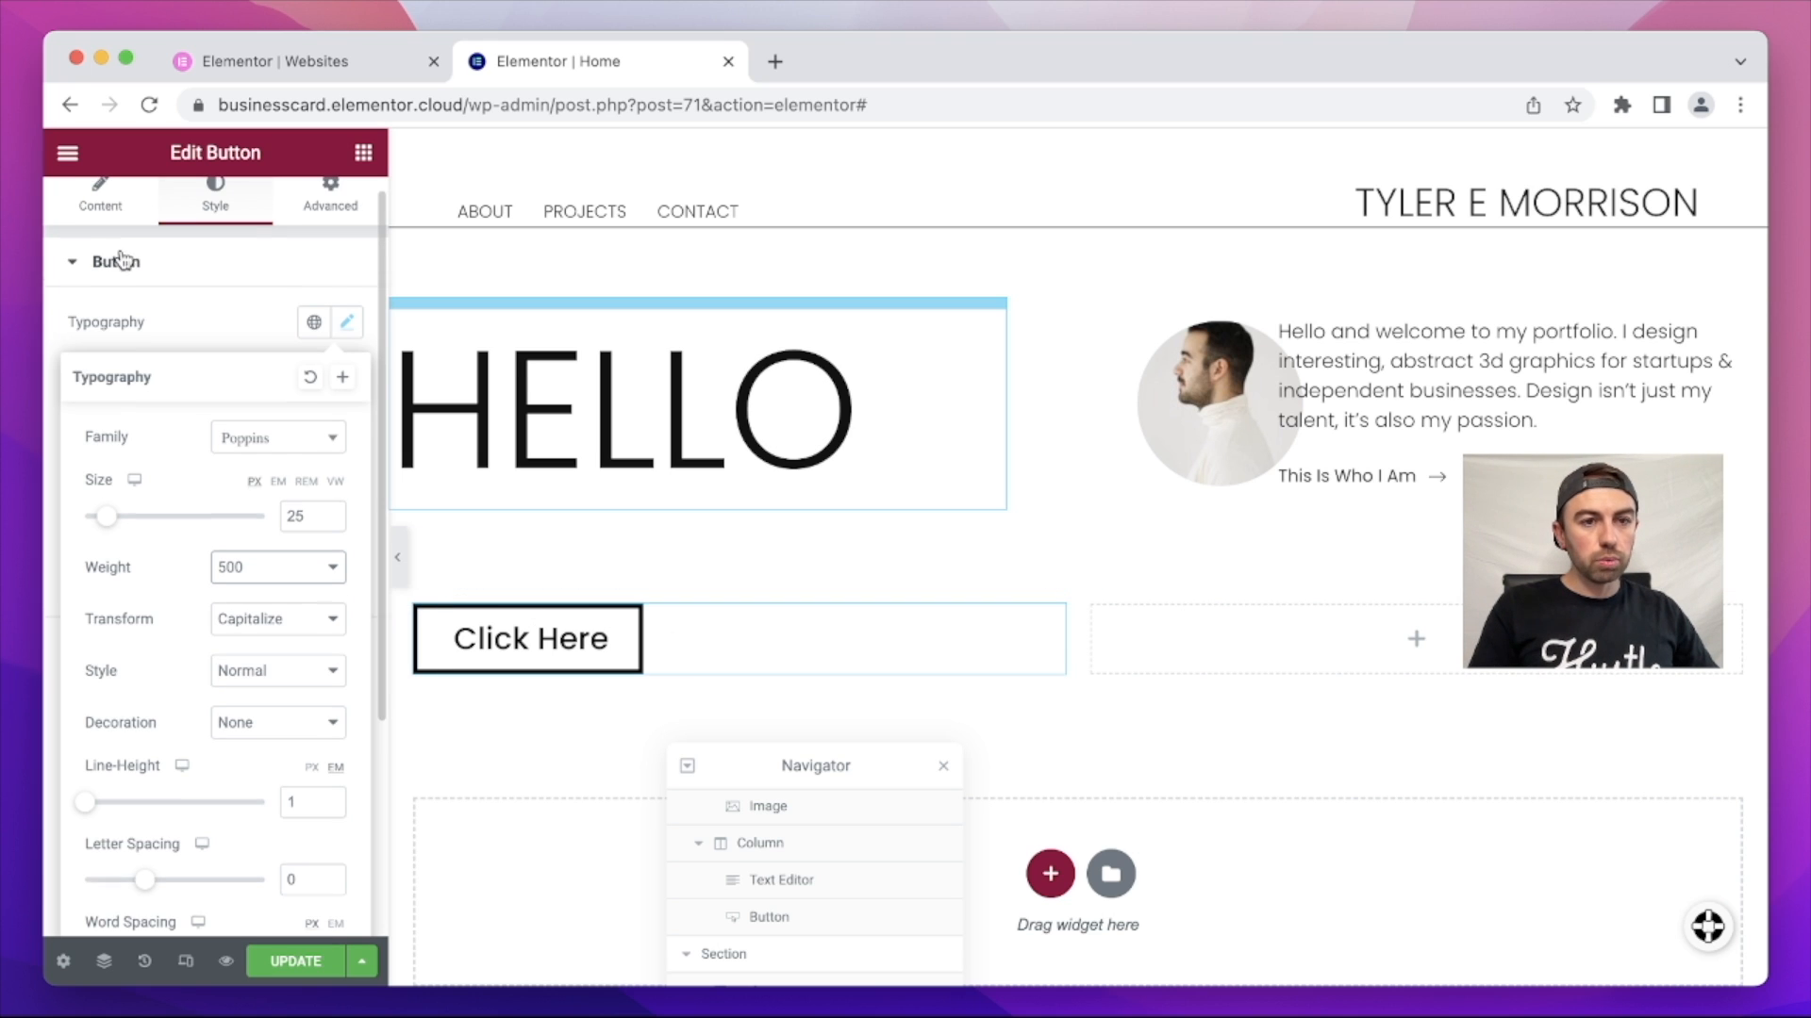
Step: Right-align the Click Here button and duplicate it to build the 2×2 button grid
click(114, 217)
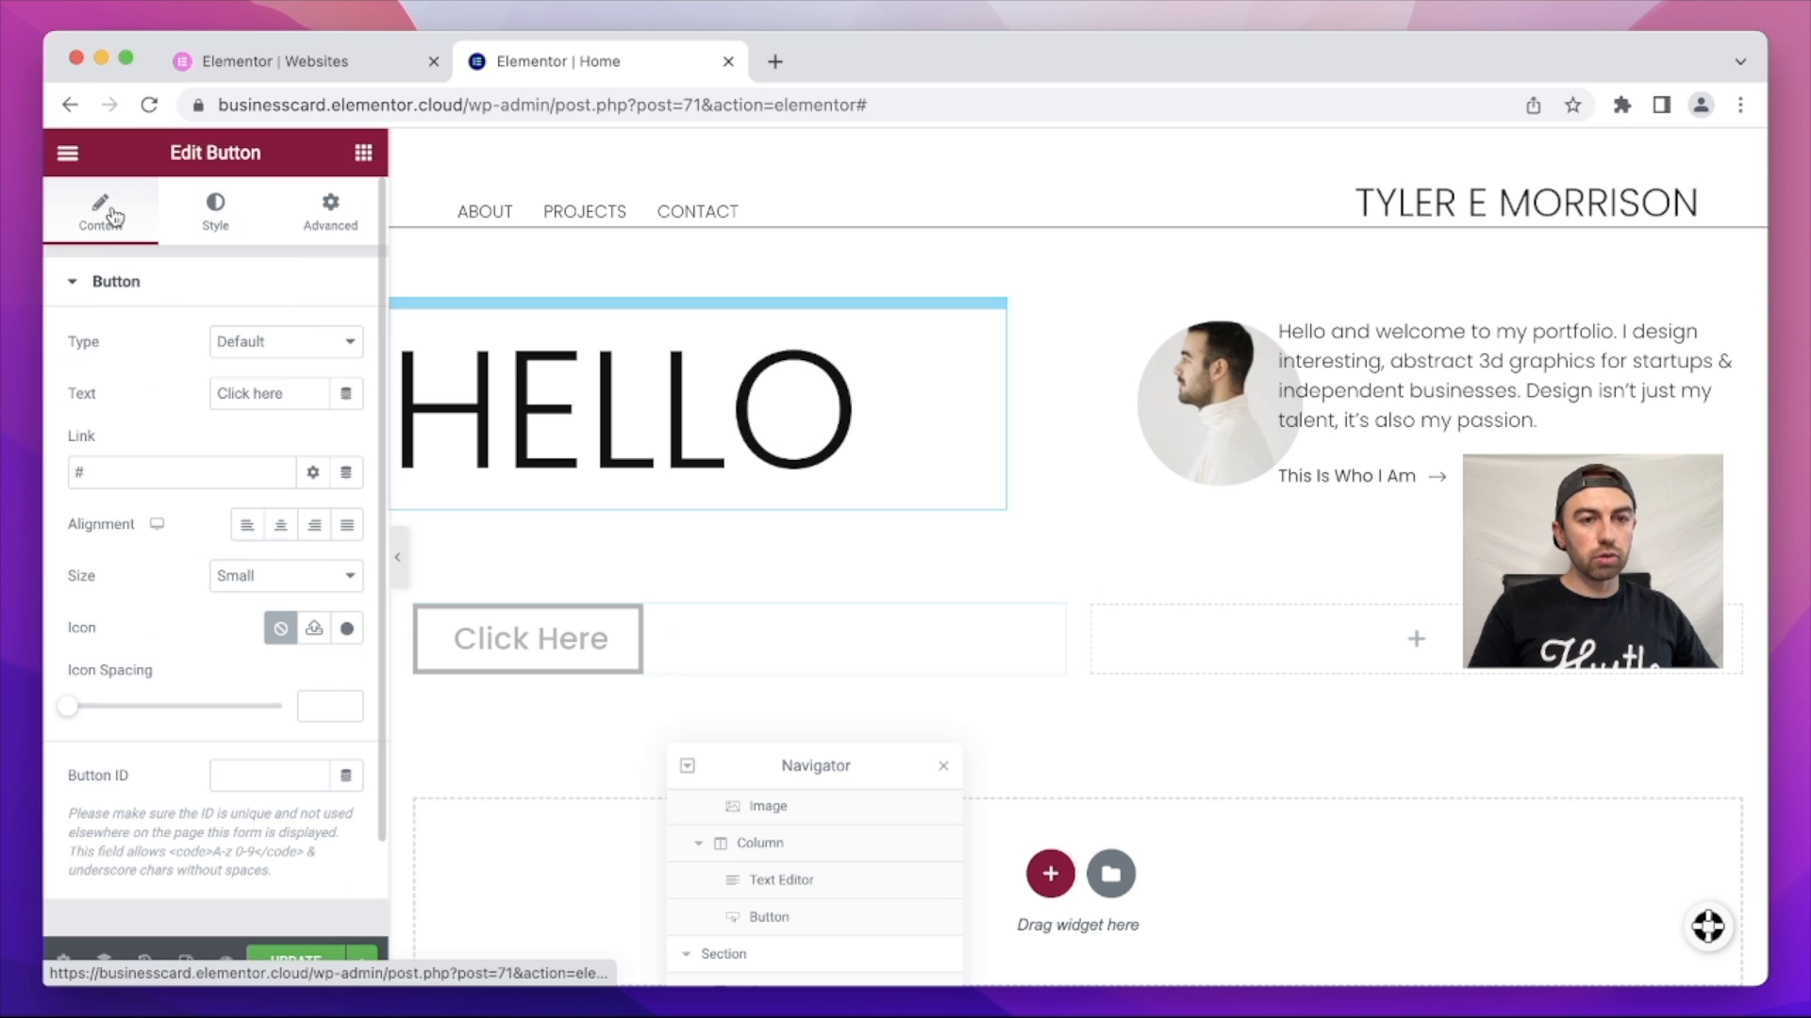
click(319, 528)
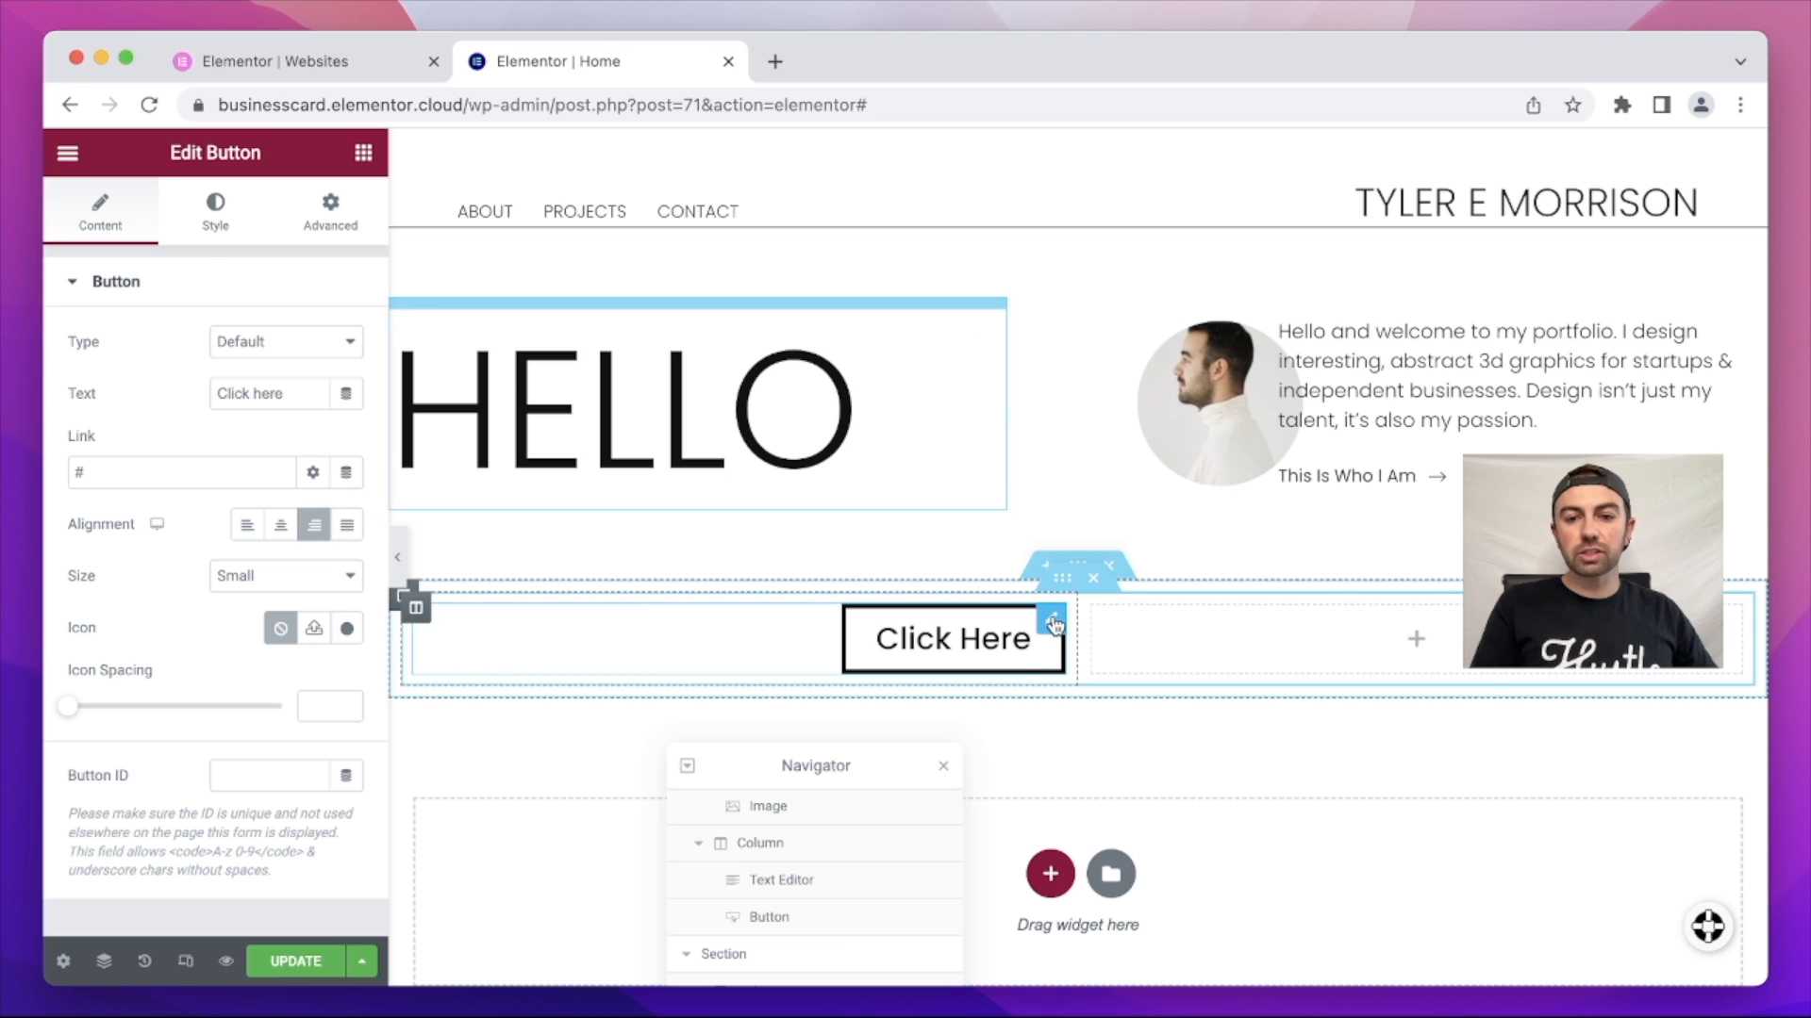
right_click(1055, 624)
click(1101, 666)
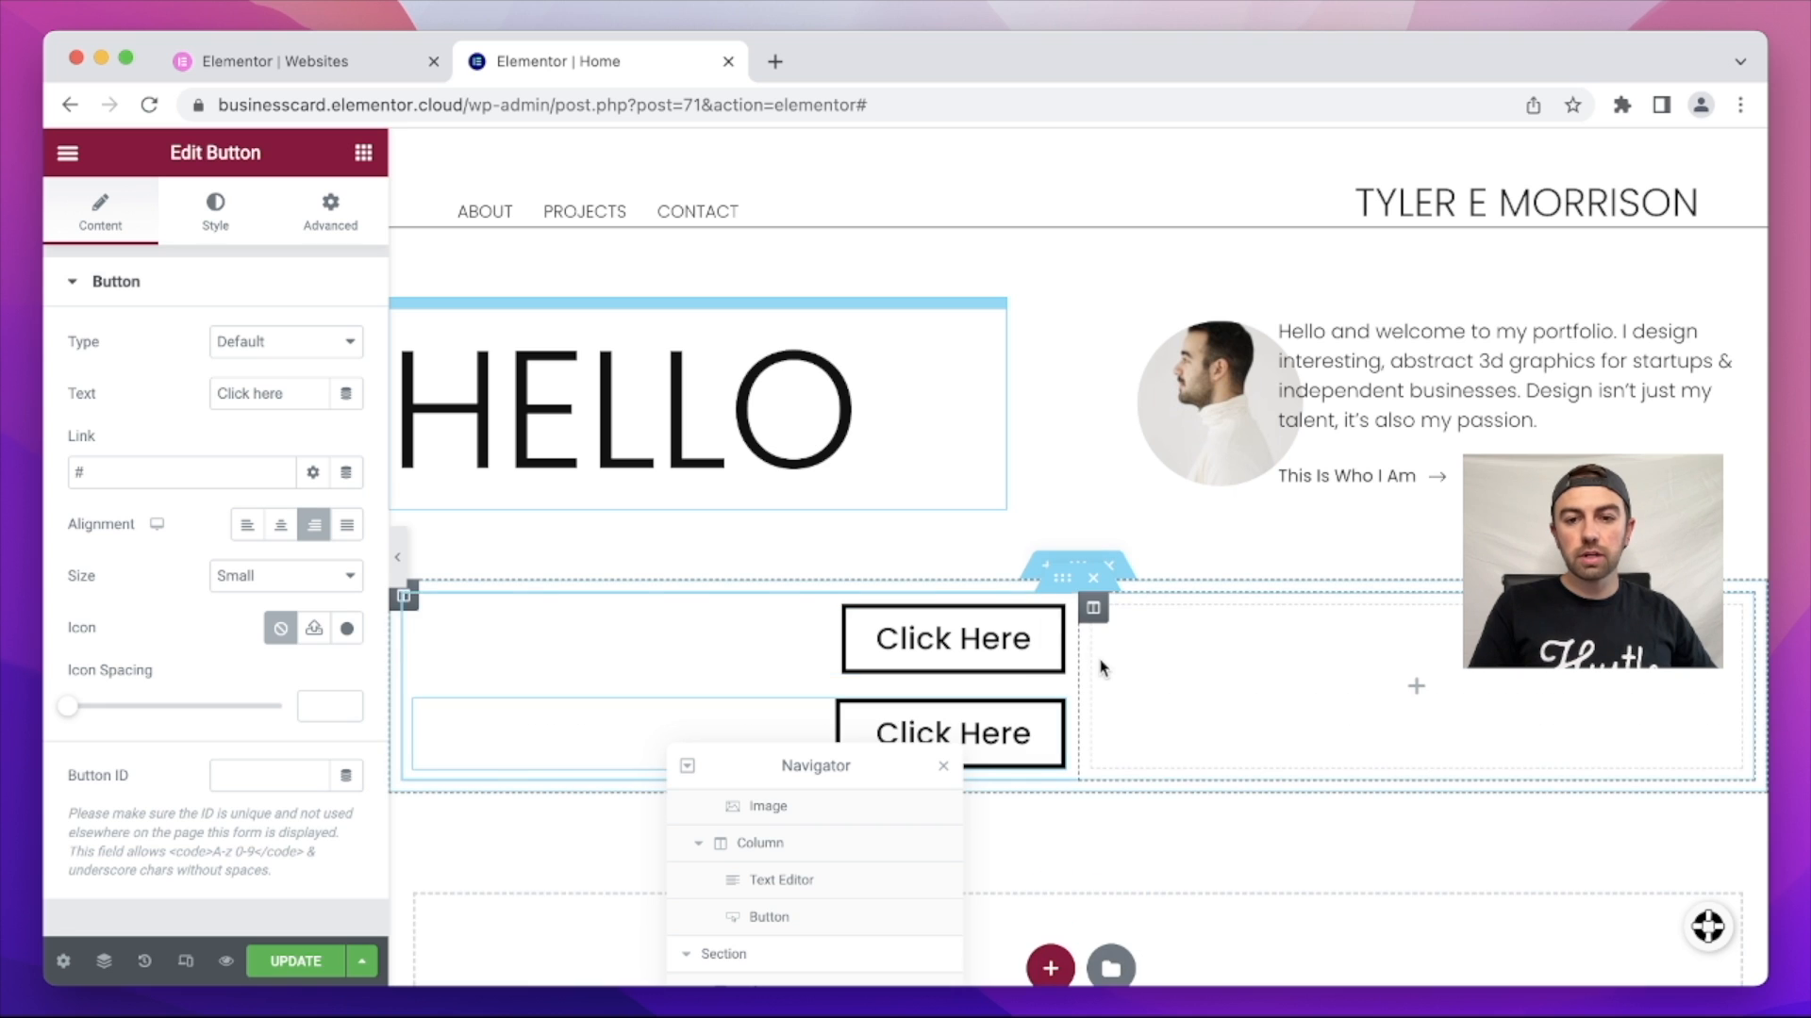
right_click(1054, 624)
click(1099, 664)
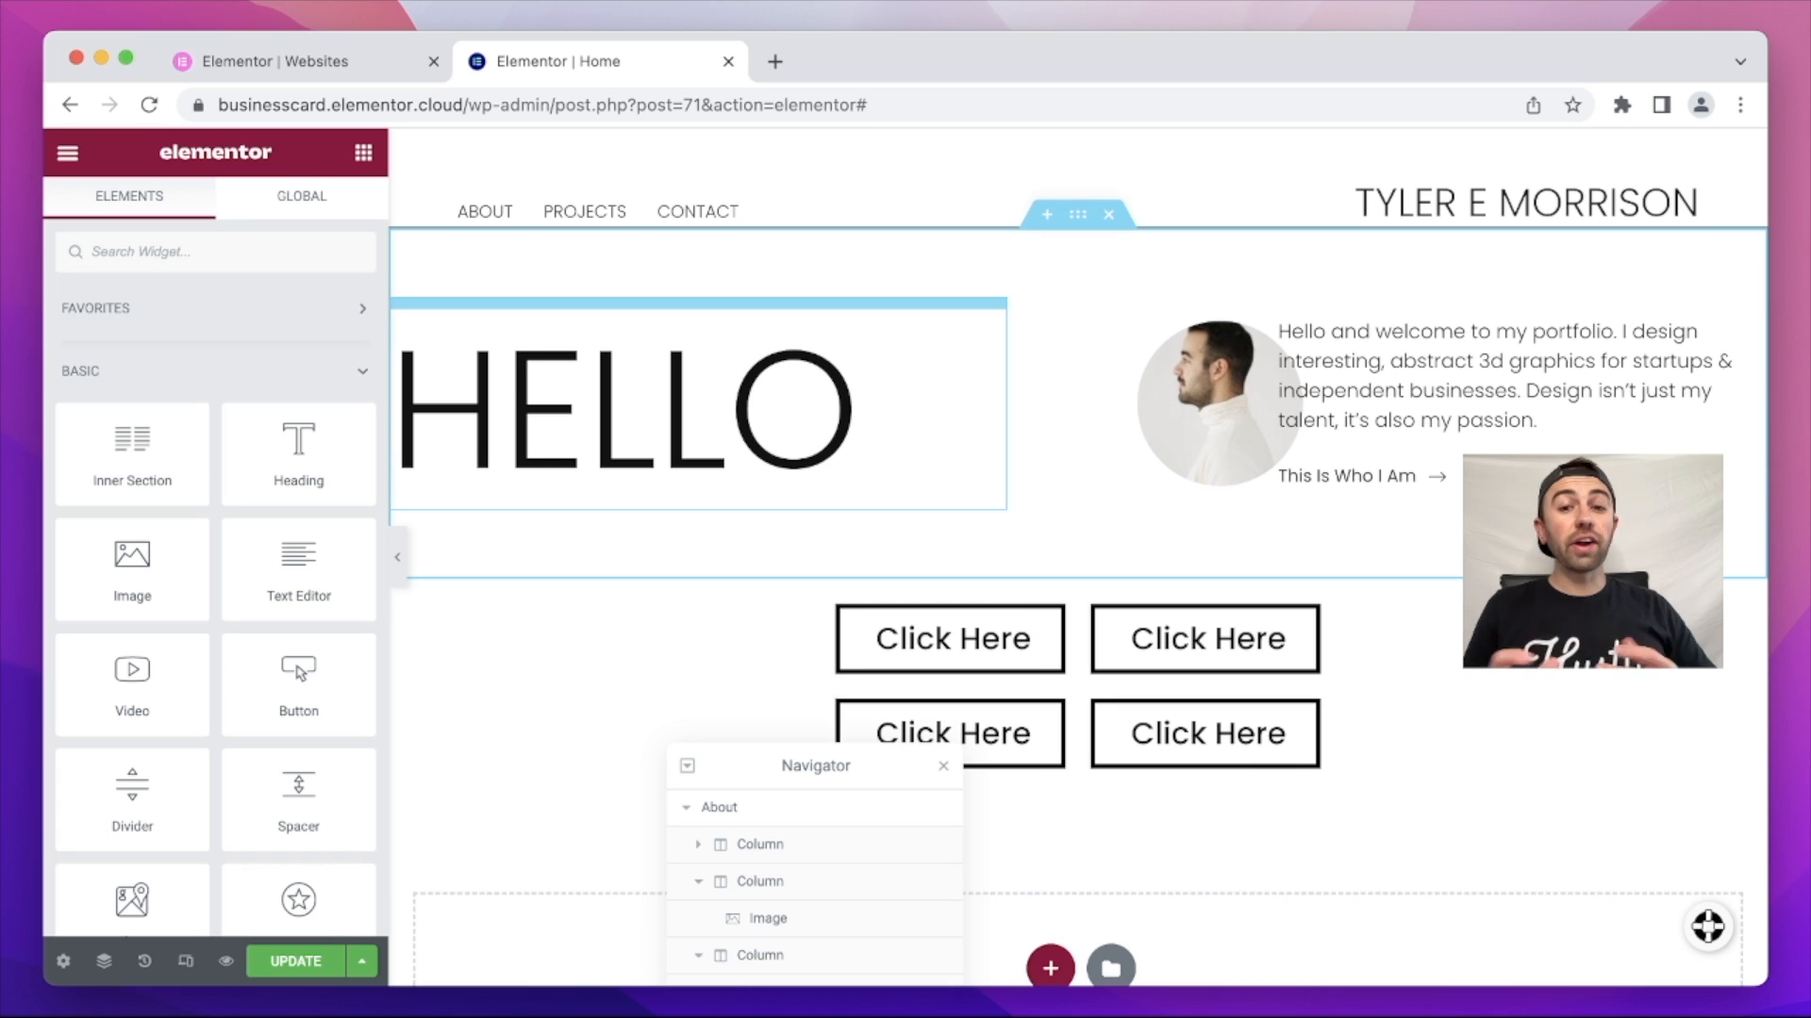
drag(860, 758, 667, 753)
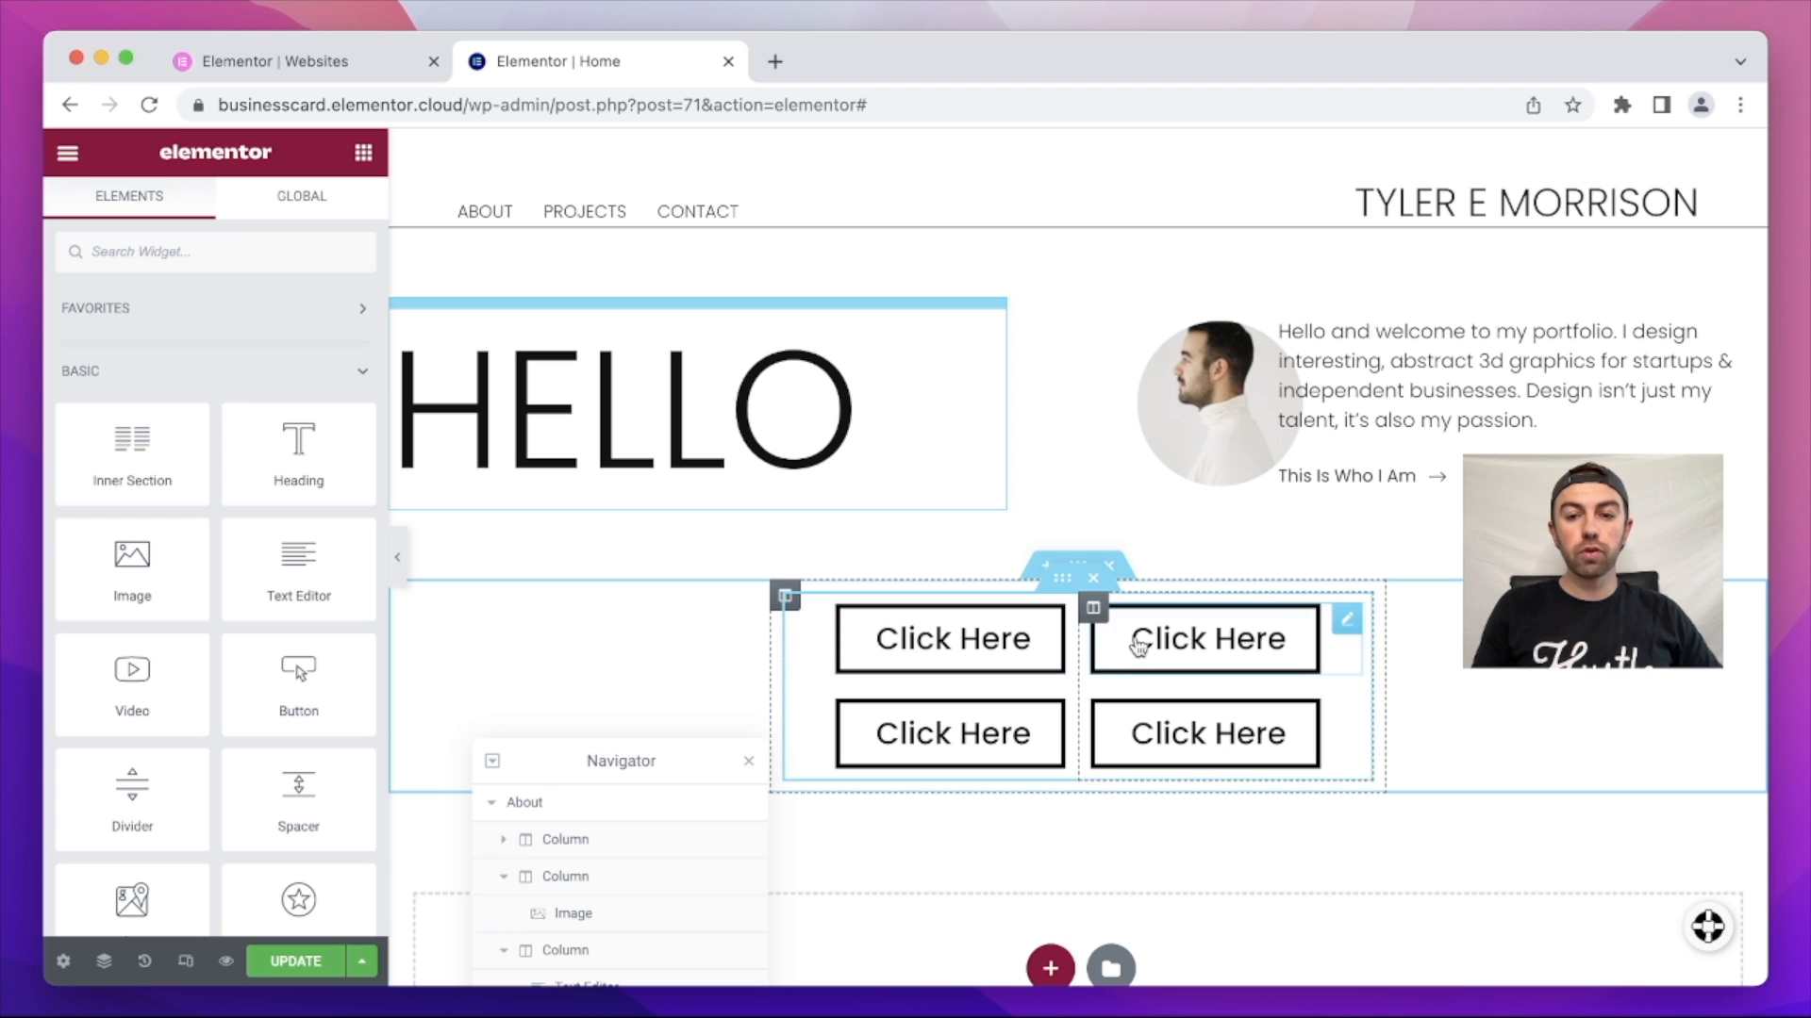
Step: Add an empty column, set the row width to 800, and move it left at about 33% width
right_click(785, 597)
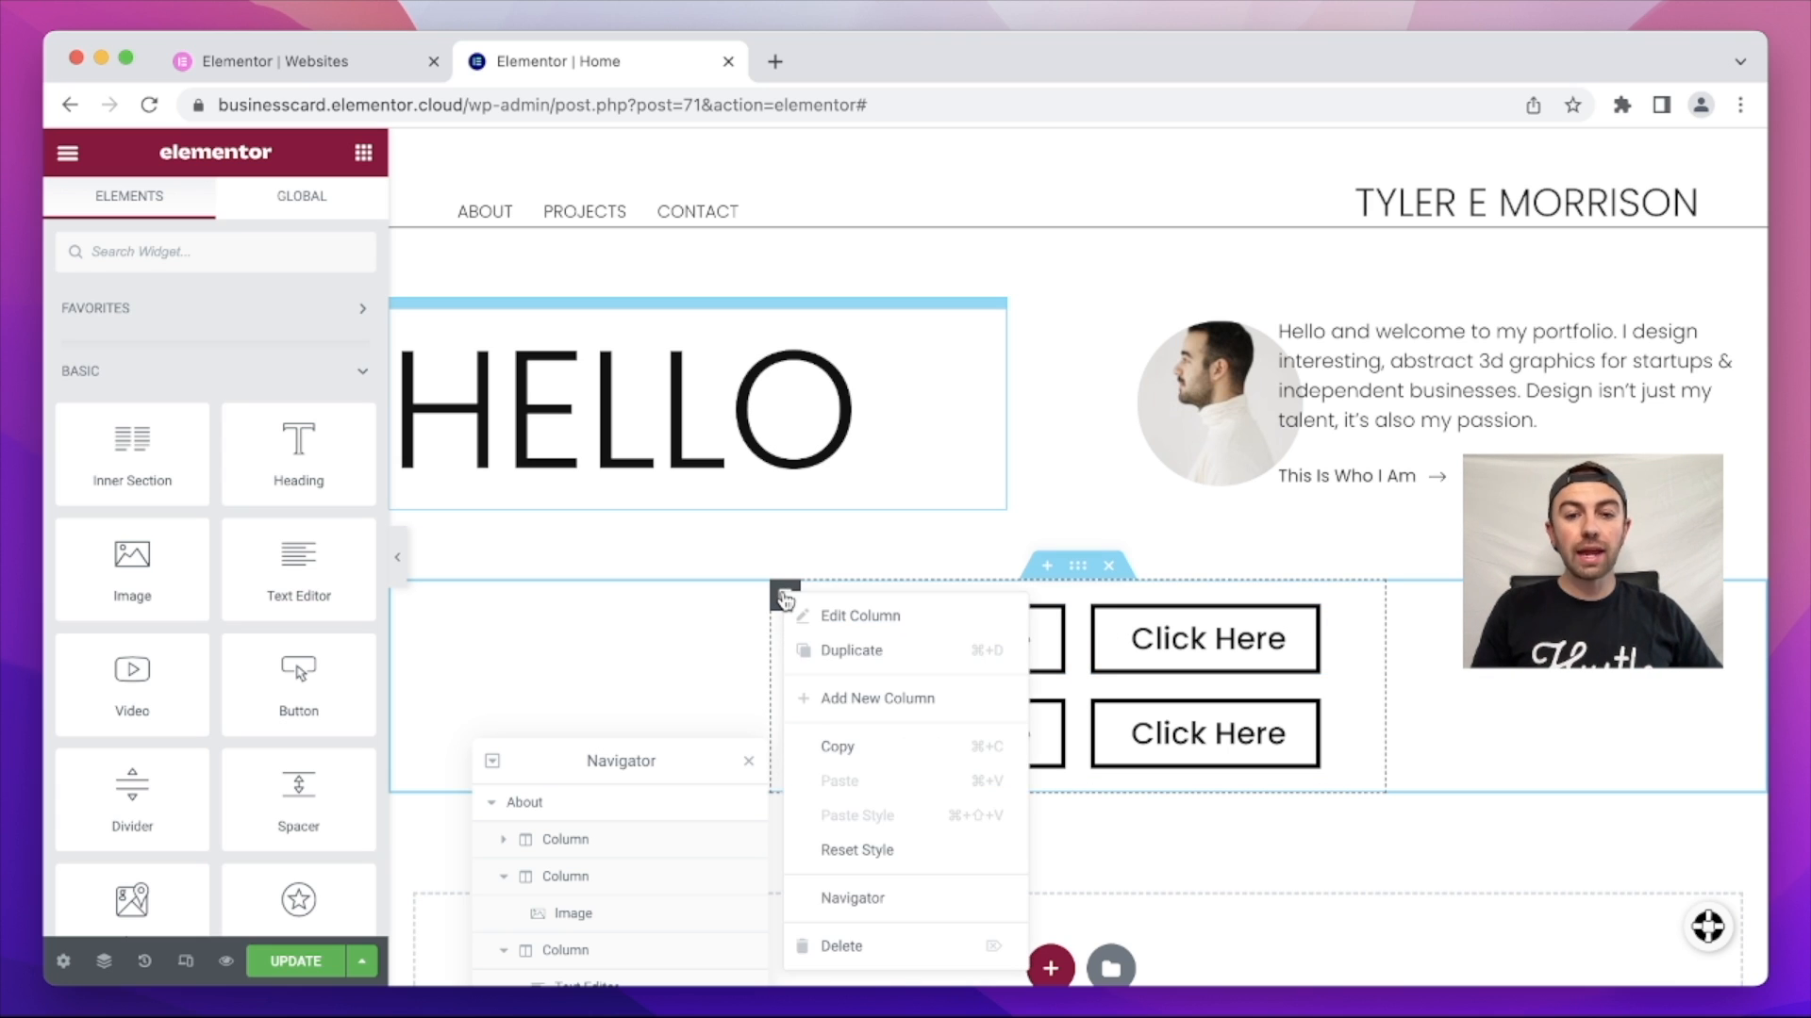
click(853, 698)
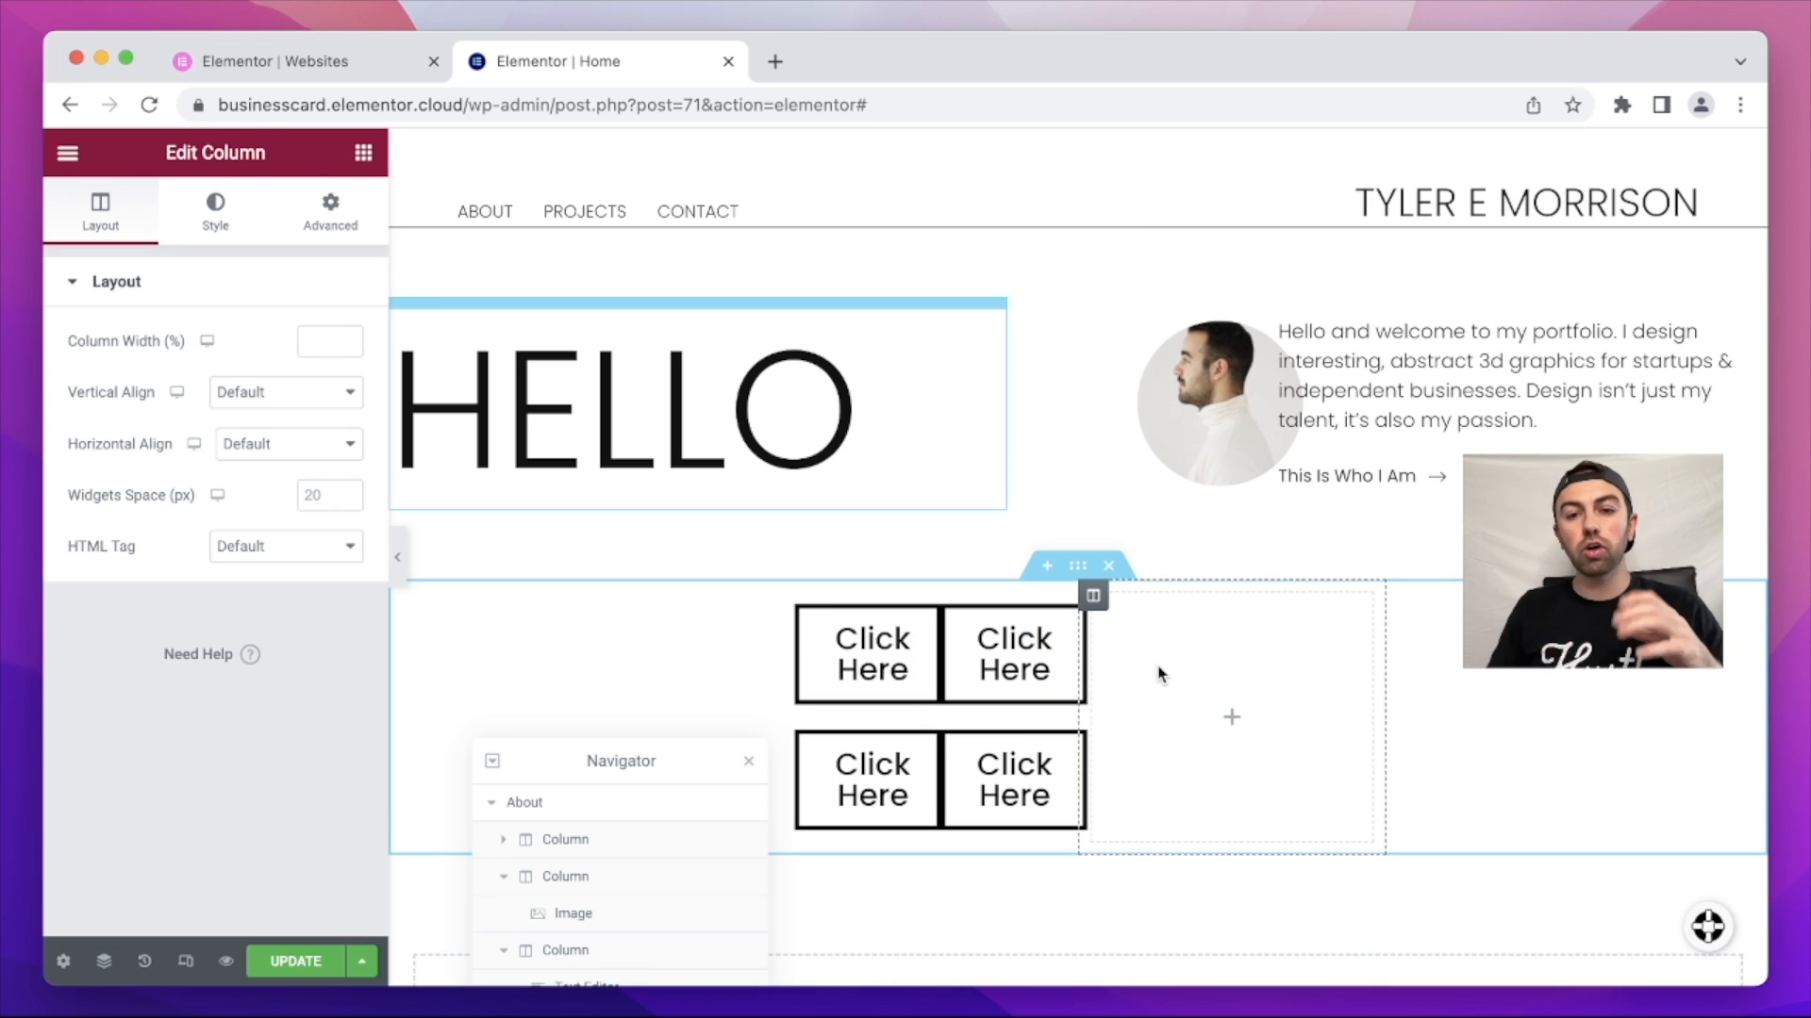
click(1078, 565)
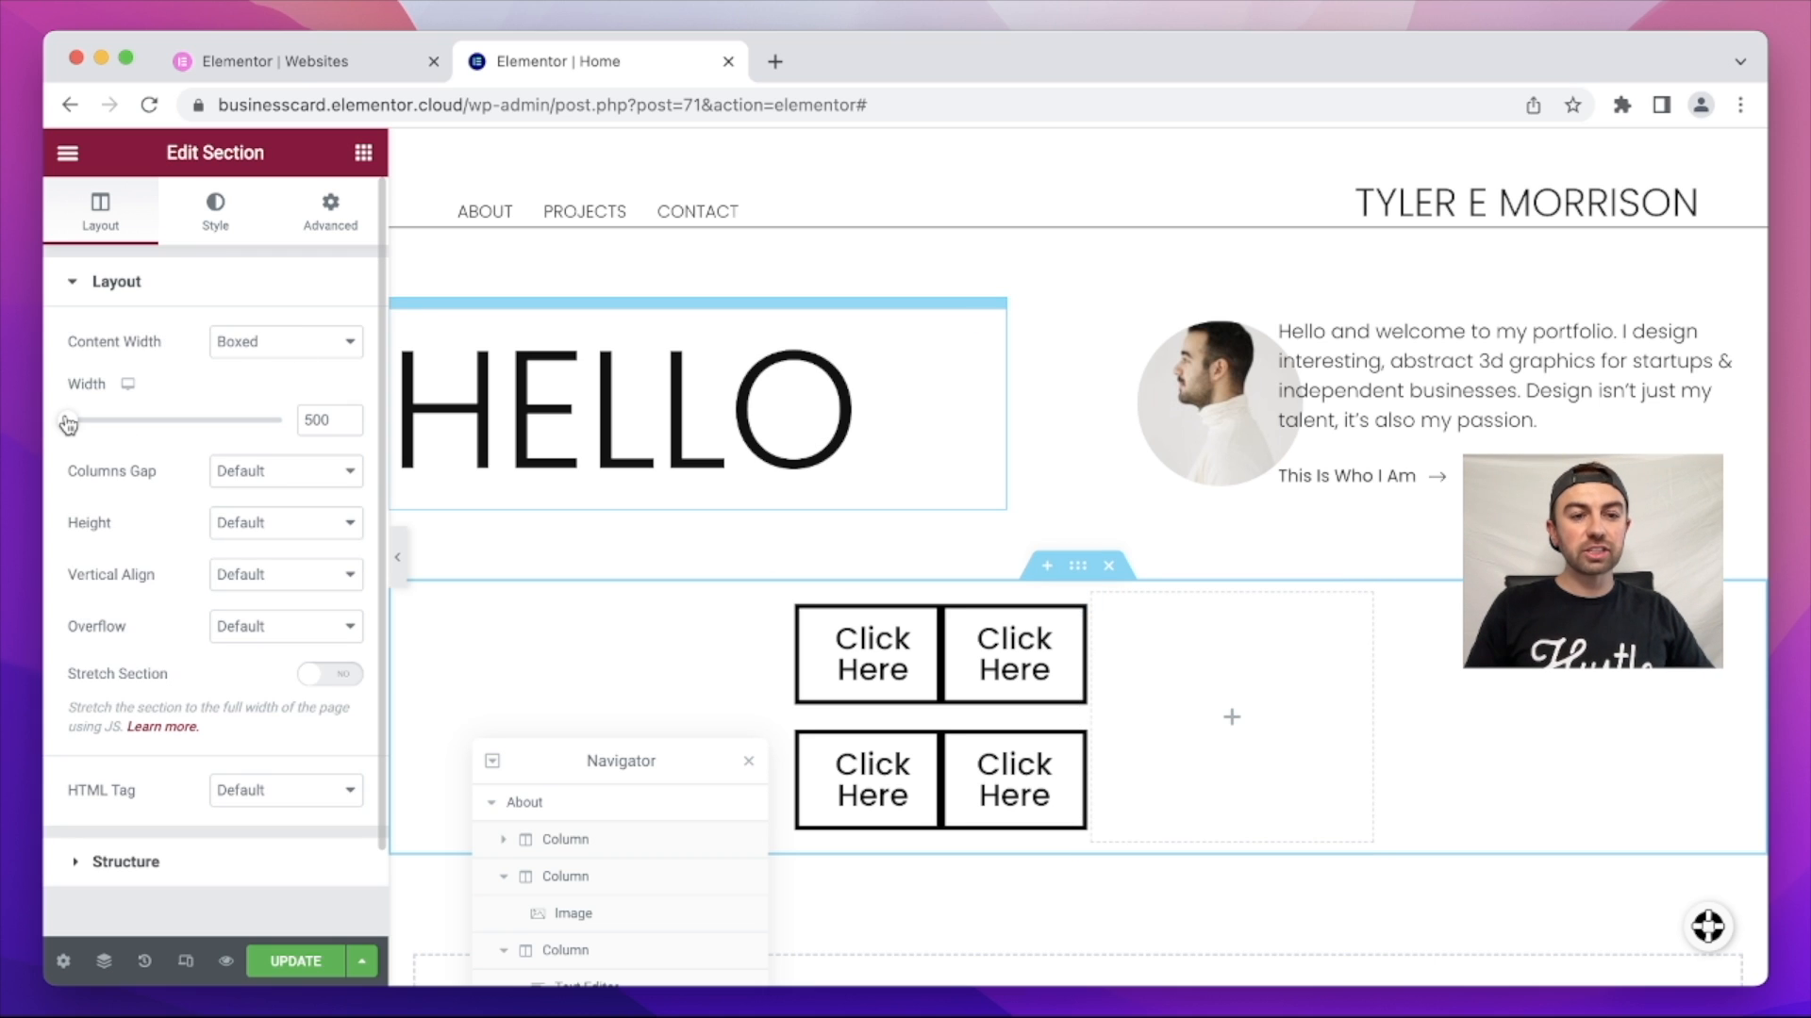
drag(68, 424, 110, 423)
drag(332, 417, 293, 424)
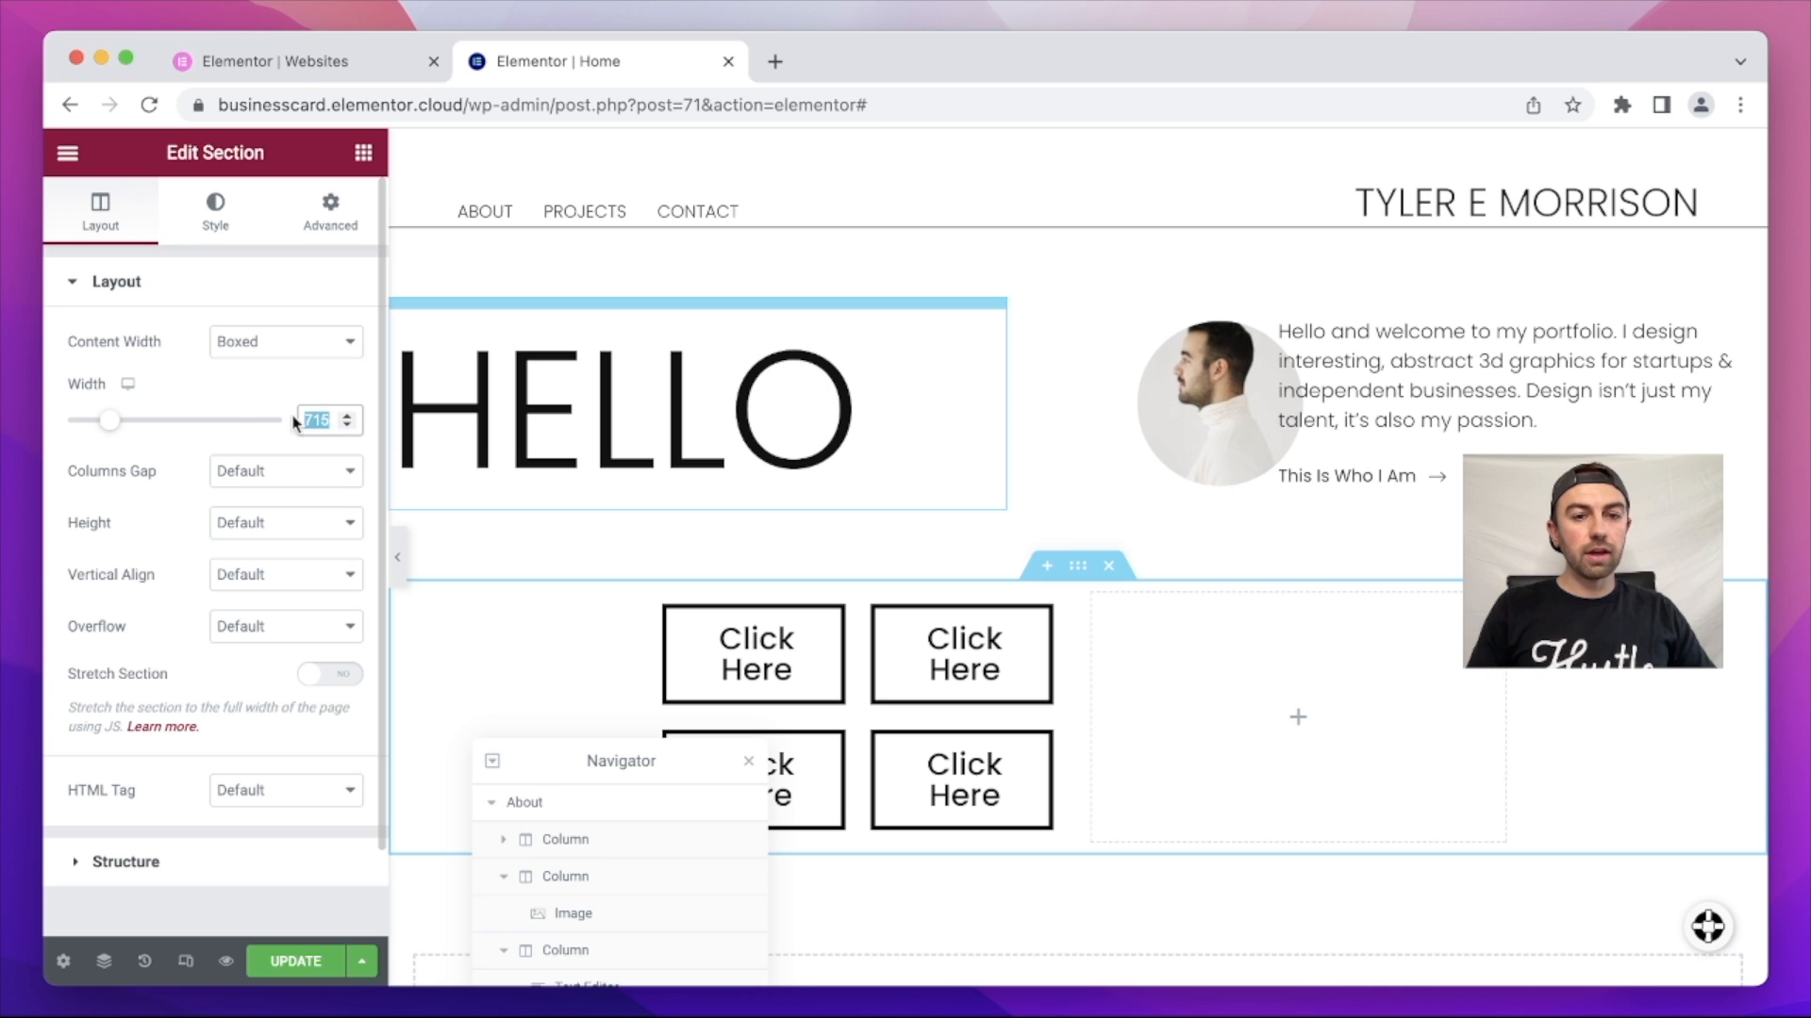
text(800)
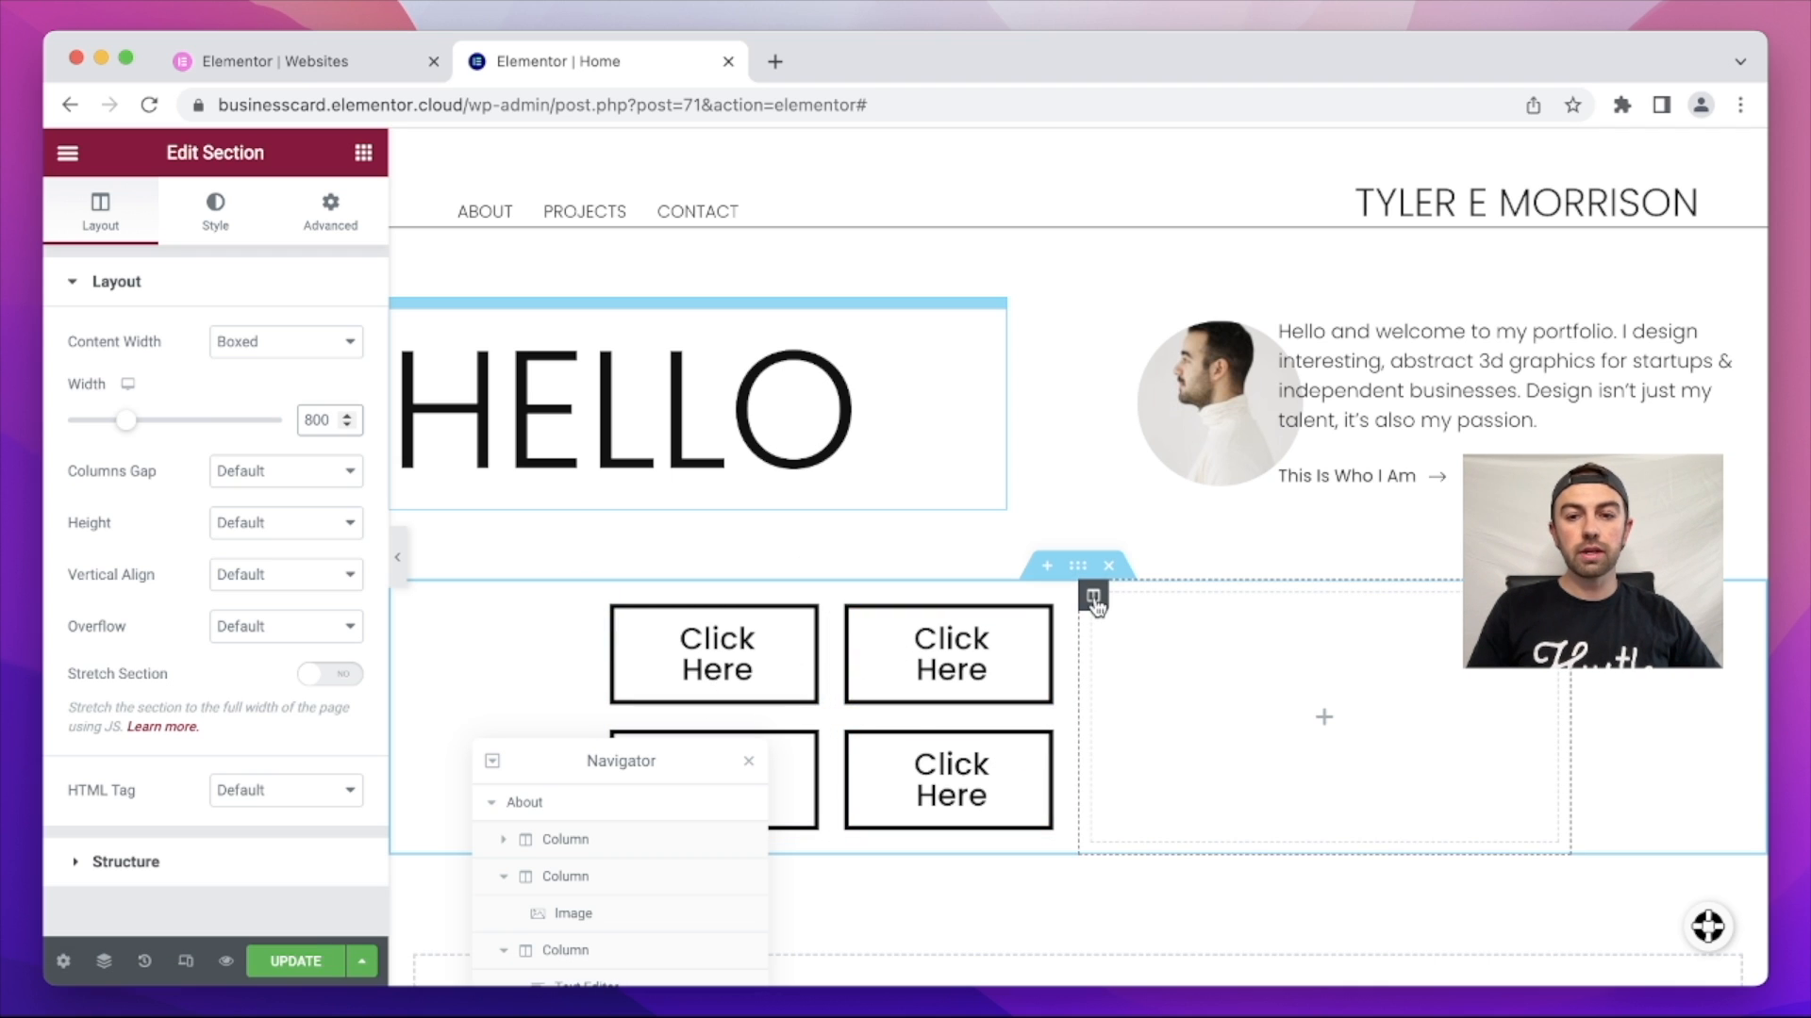
drag(1093, 602, 676, 600)
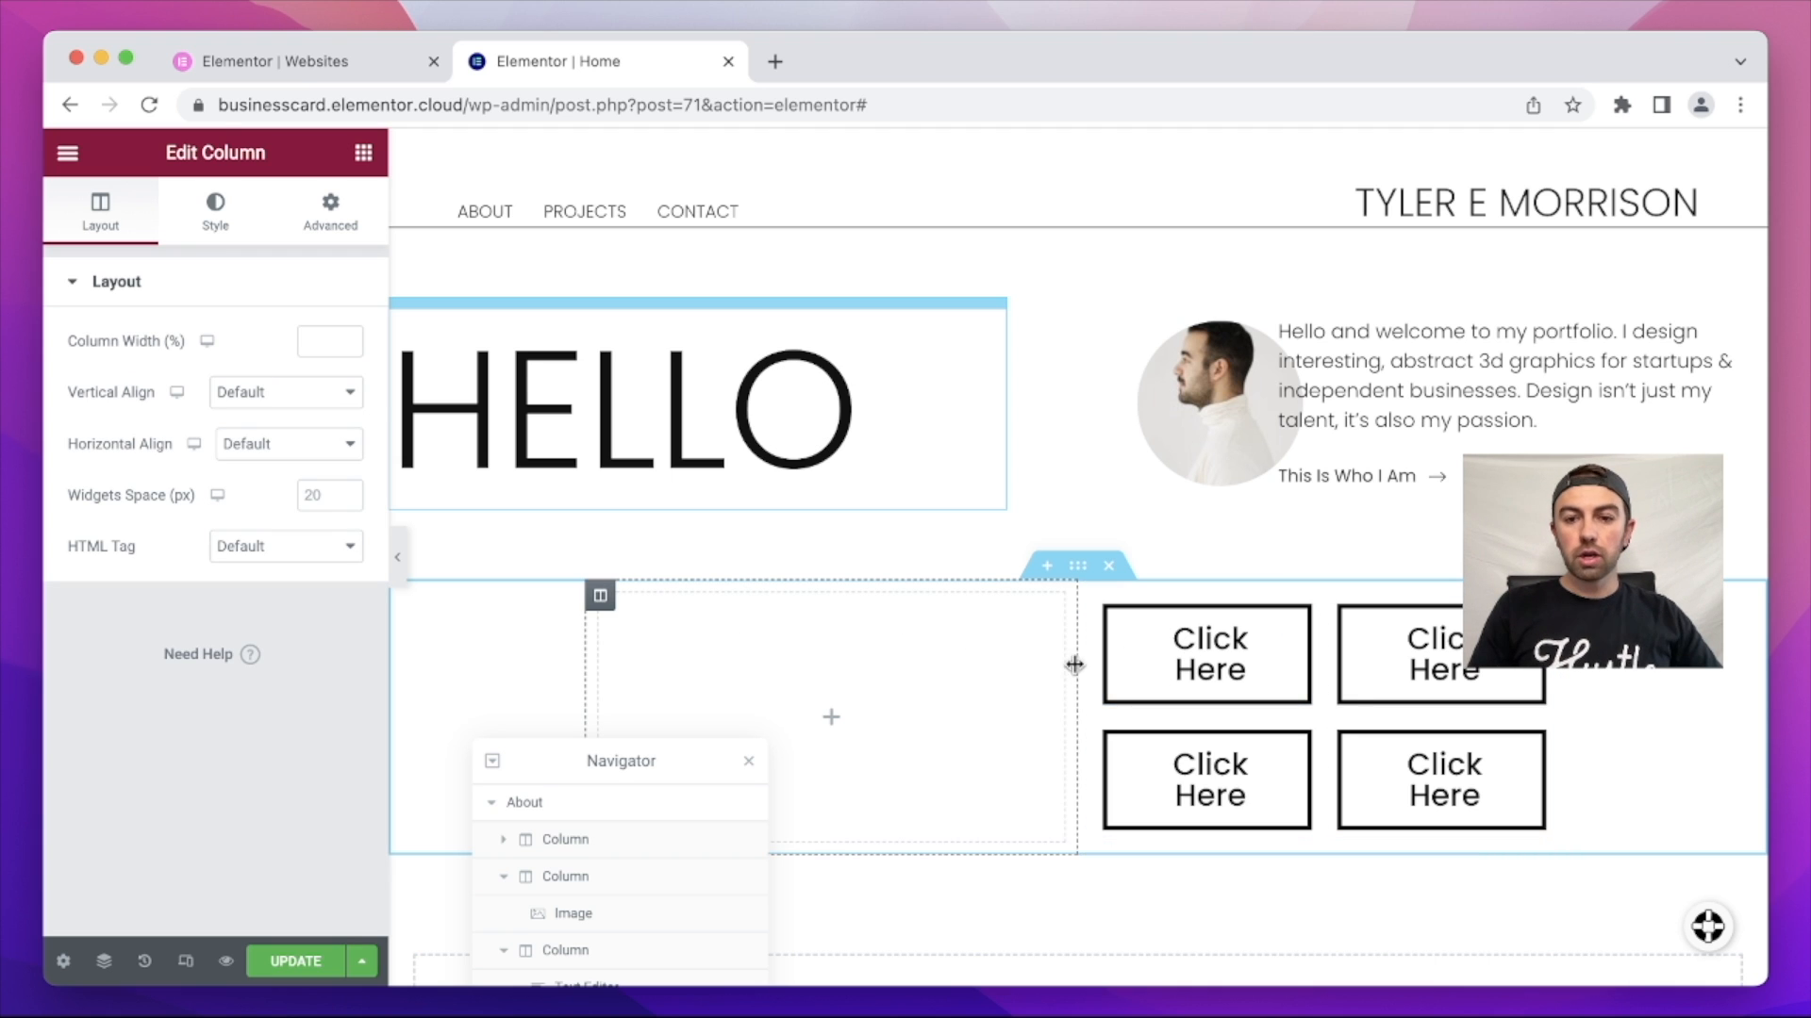
drag(1078, 663, 884, 675)
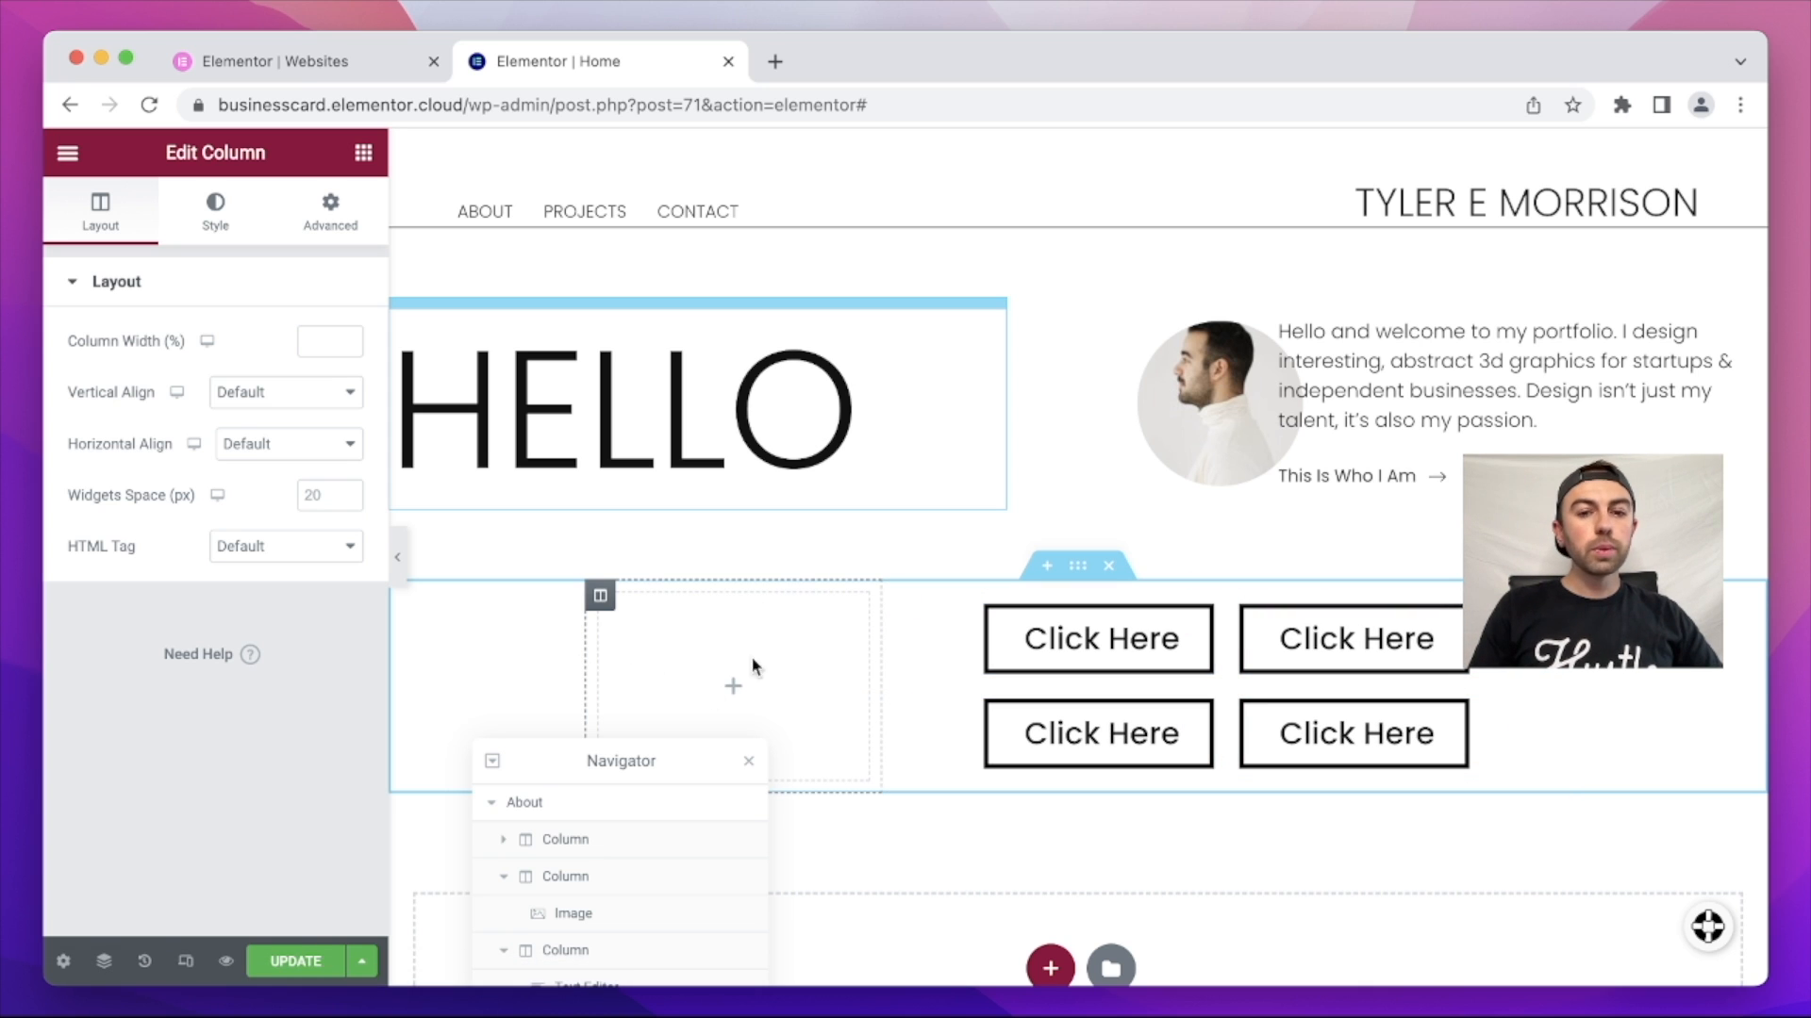
Step: Drag an Icon widget into the empty column beside the button grid
click(68, 156)
click(69, 161)
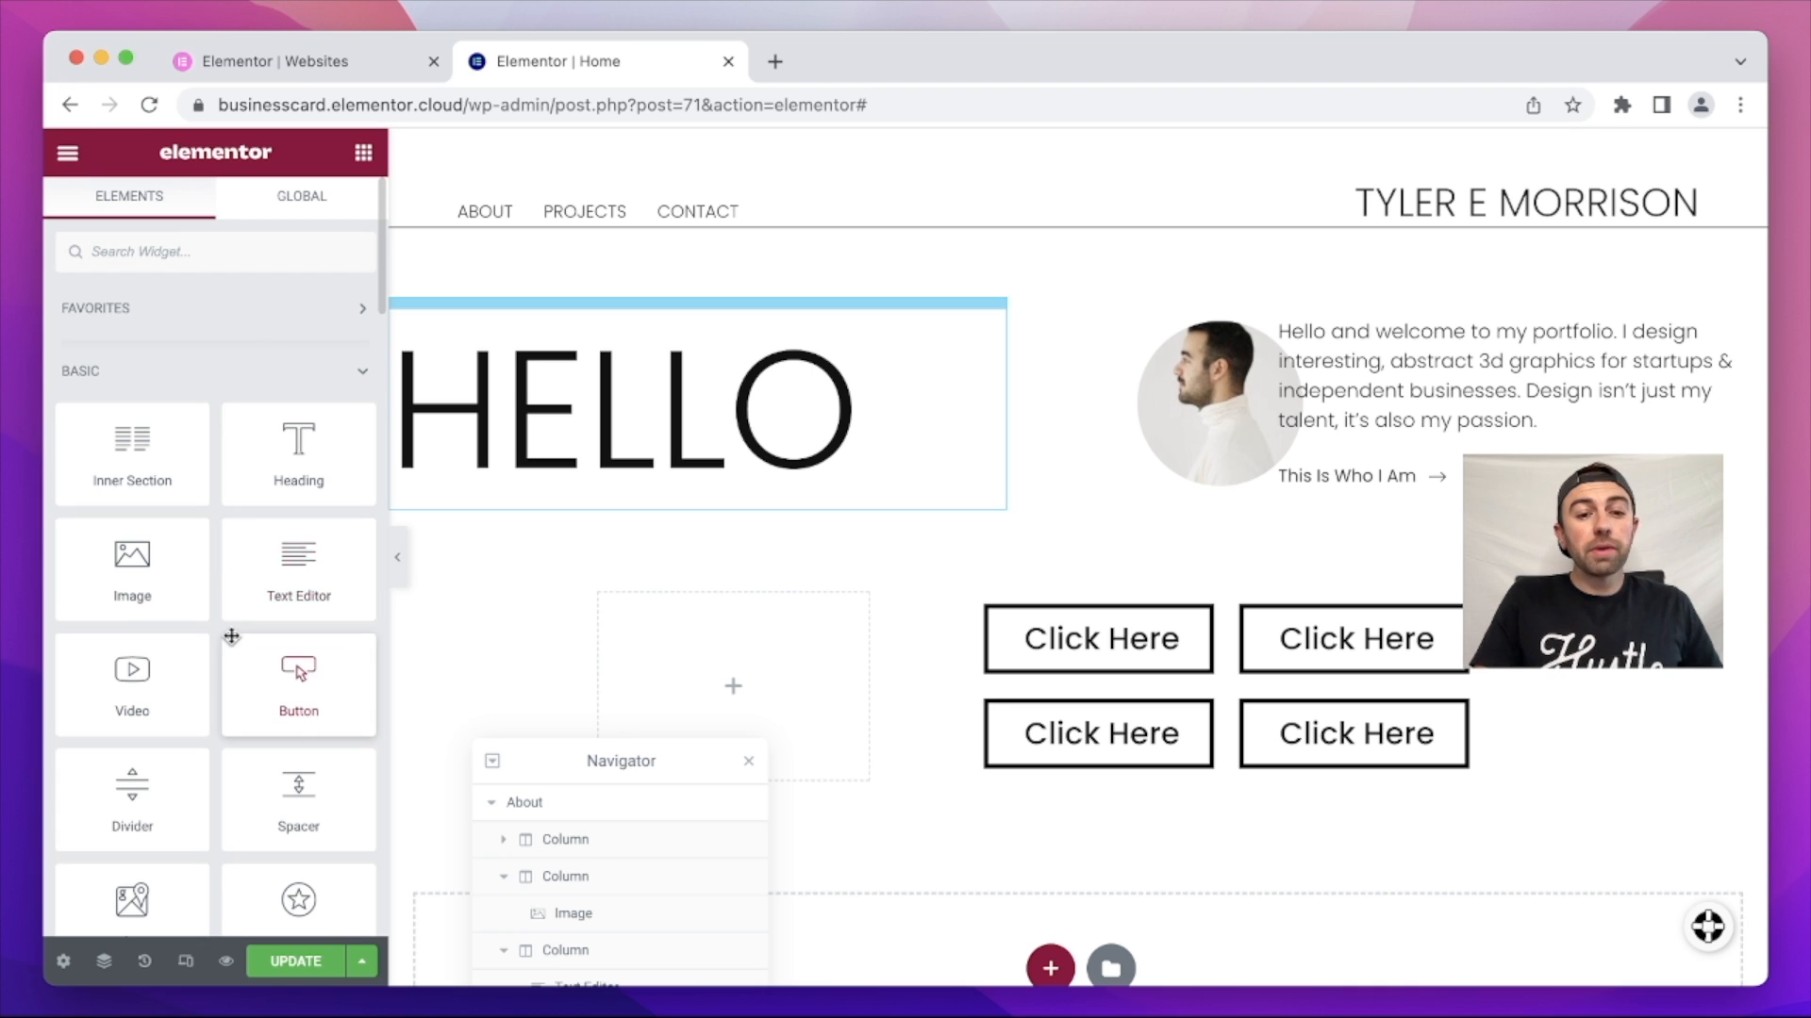
scroll(231, 630, down, 5)
drag(295, 534, 698, 679)
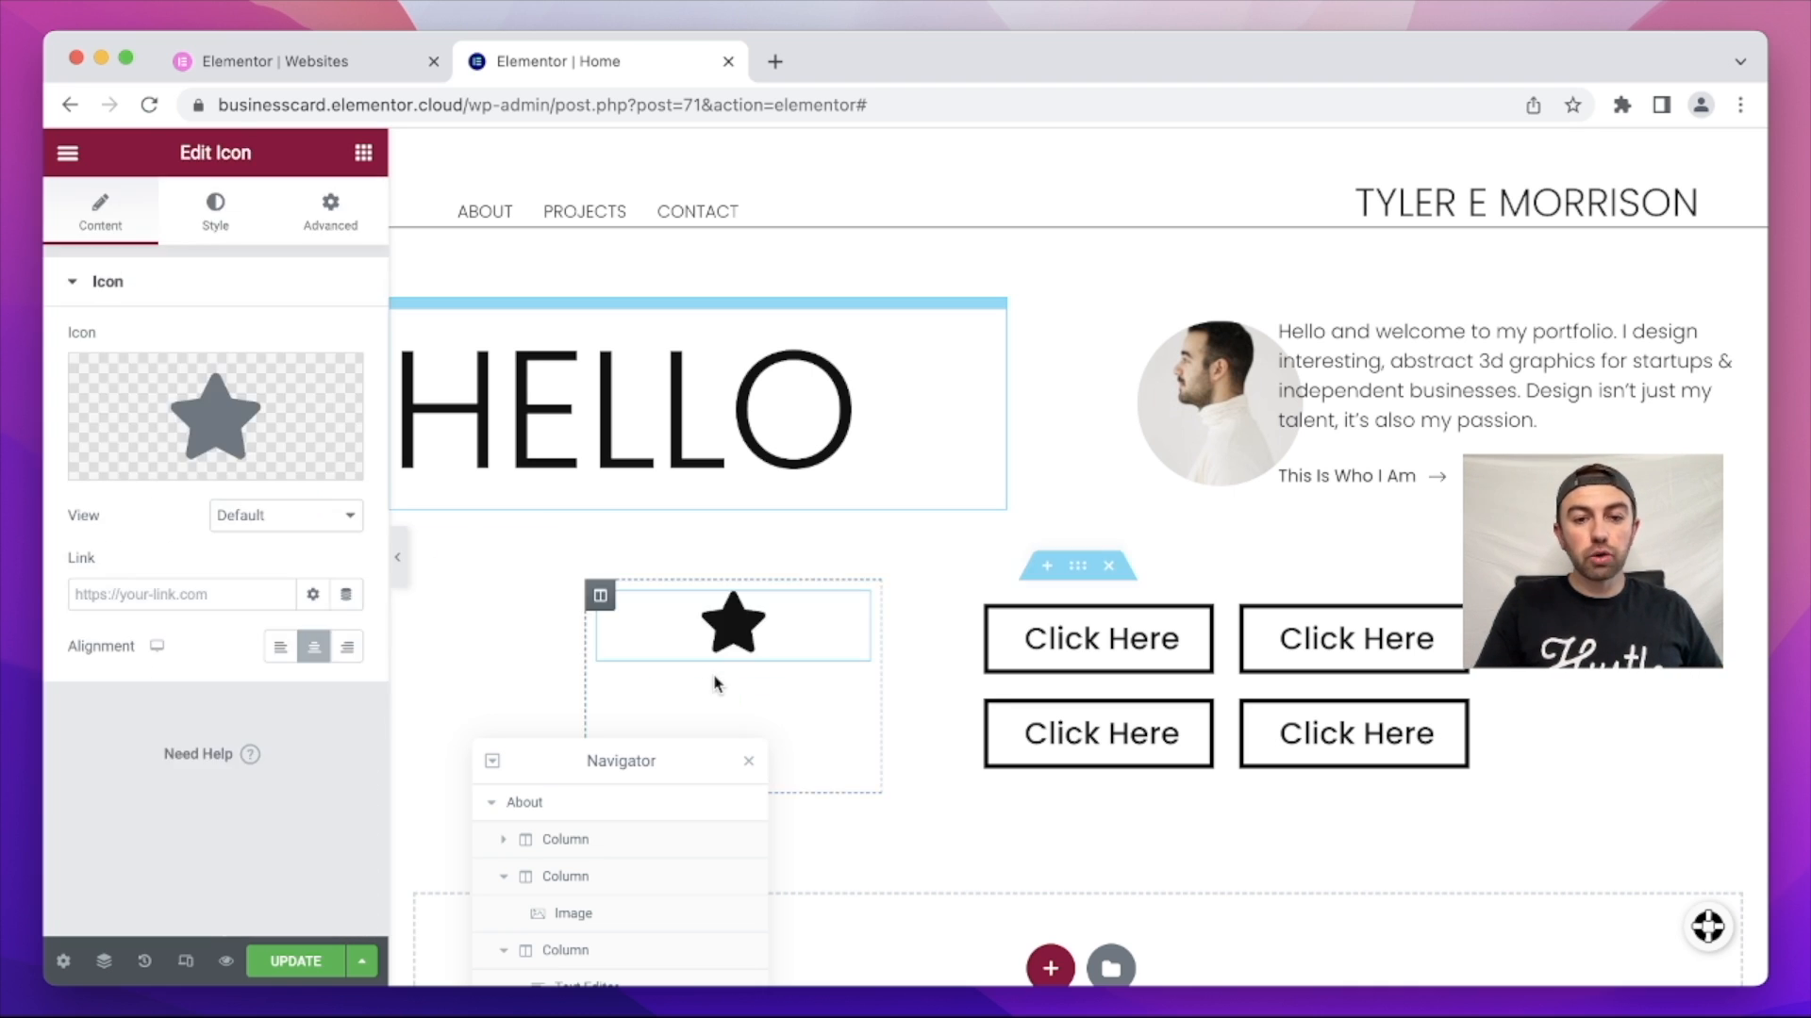
Step: Replace the icon with Phone alt, found by searching 'phon', and set its size to 222
click(177, 412)
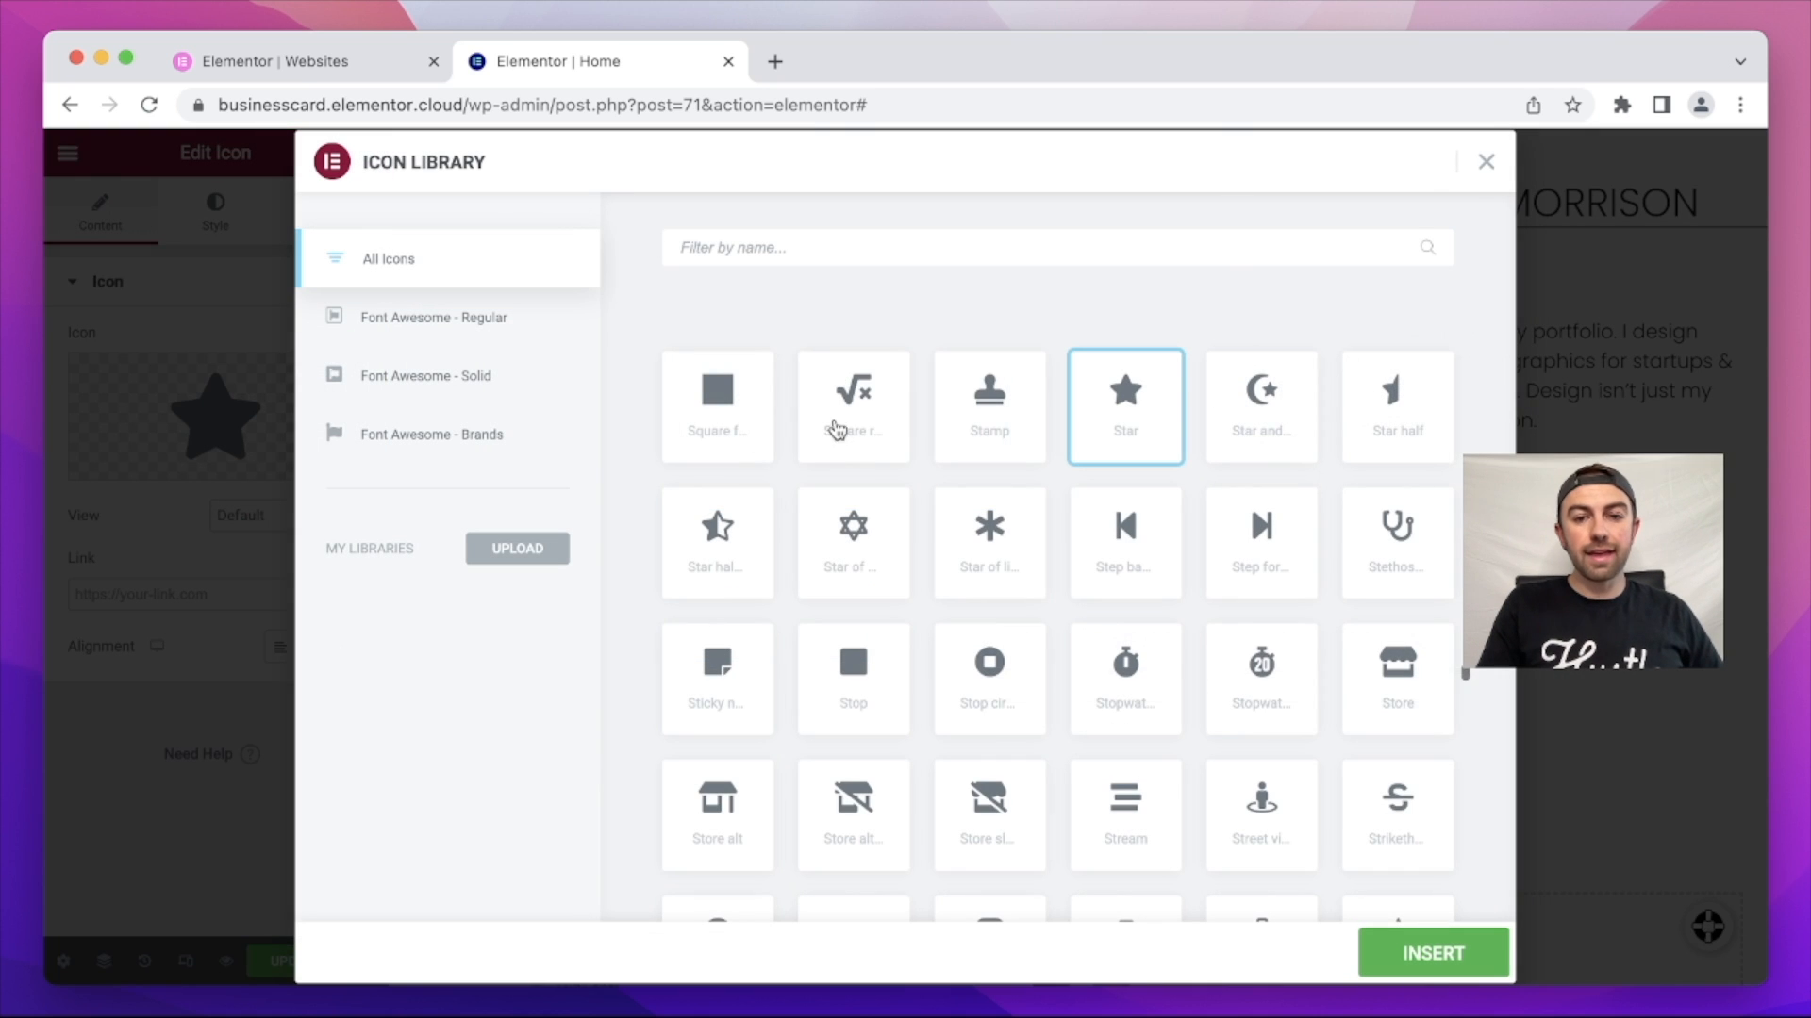
scroll(930, 574, down, 10)
scroll(937, 576, down, 10)
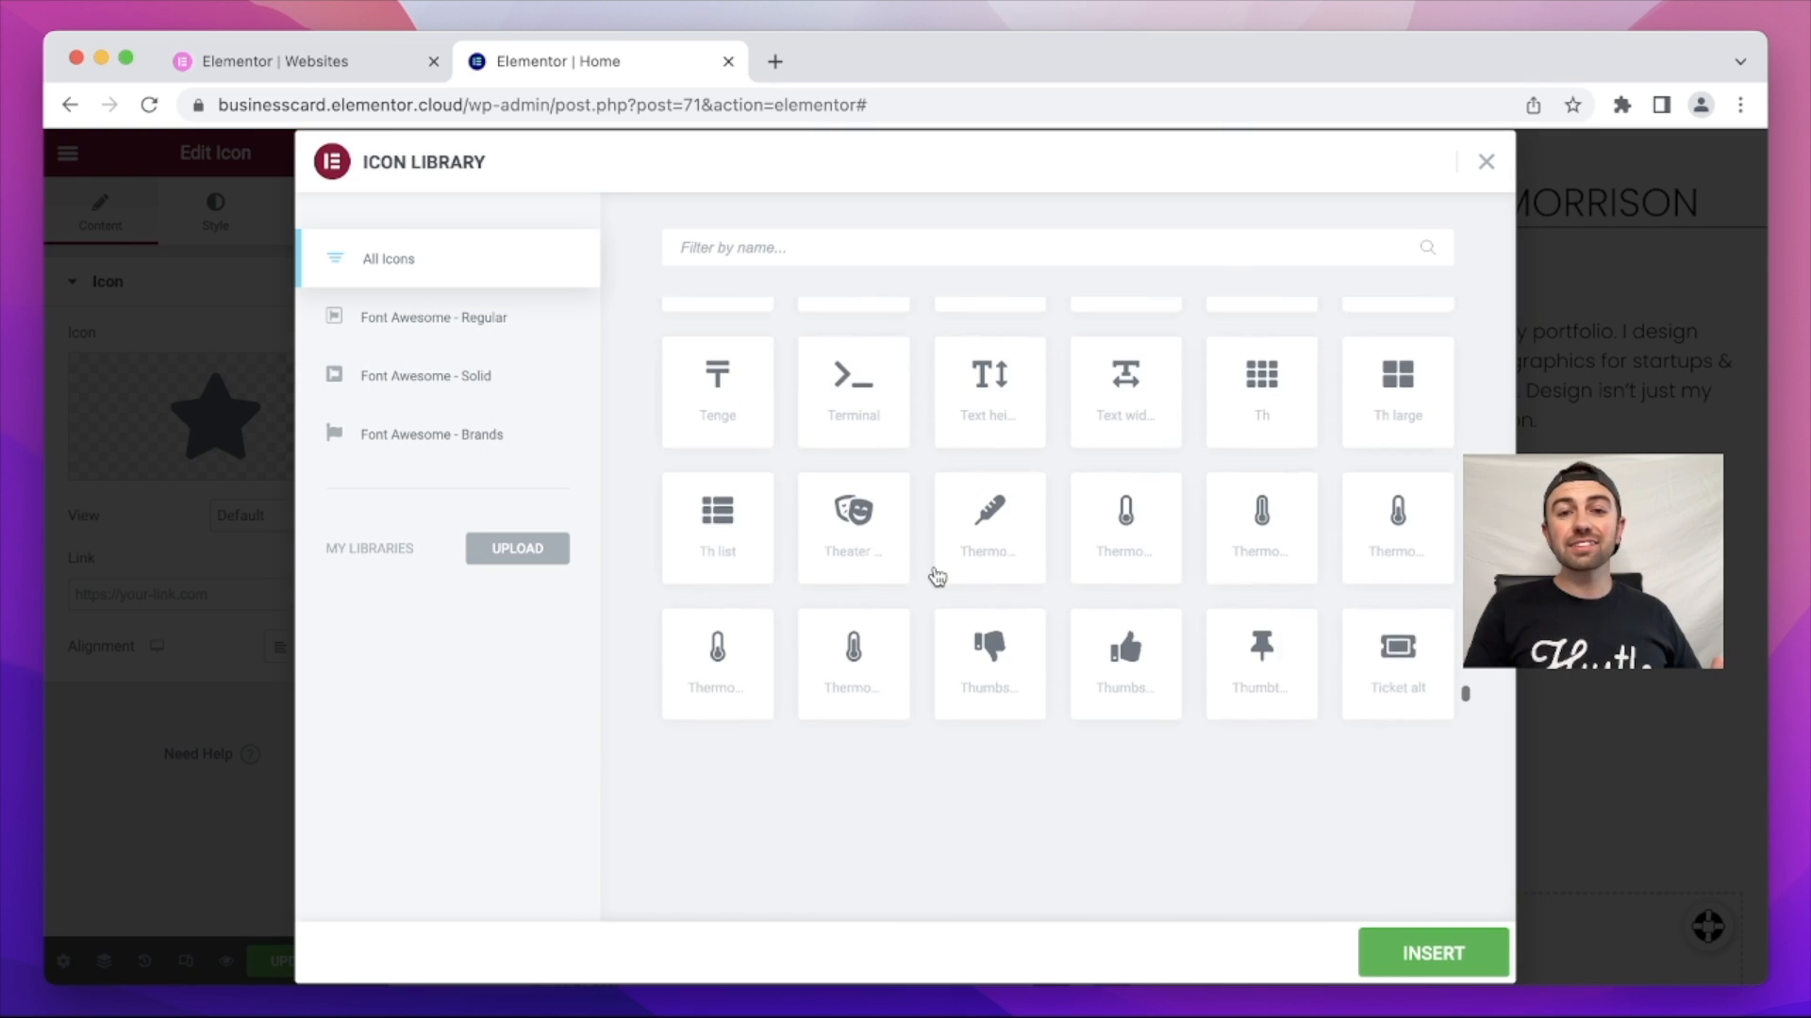
scroll(936, 575, up, 10)
scroll(936, 575, up, 10)
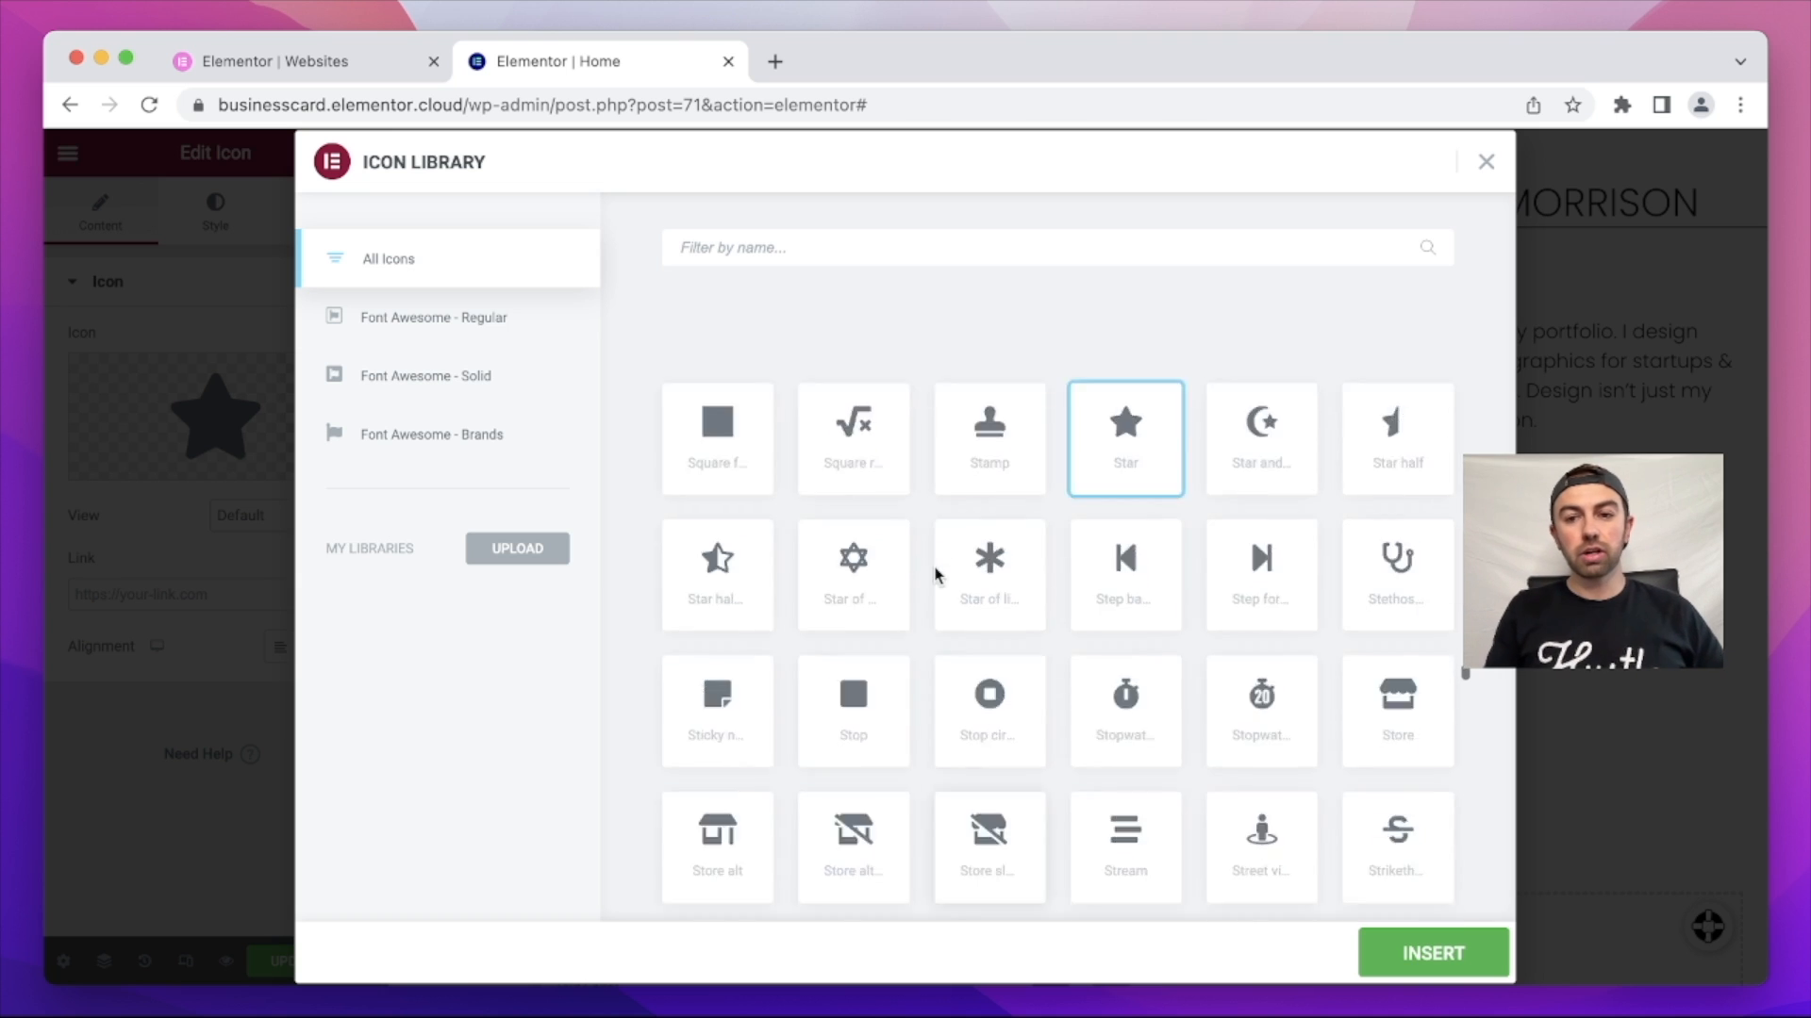
click(818, 246)
text(phone)
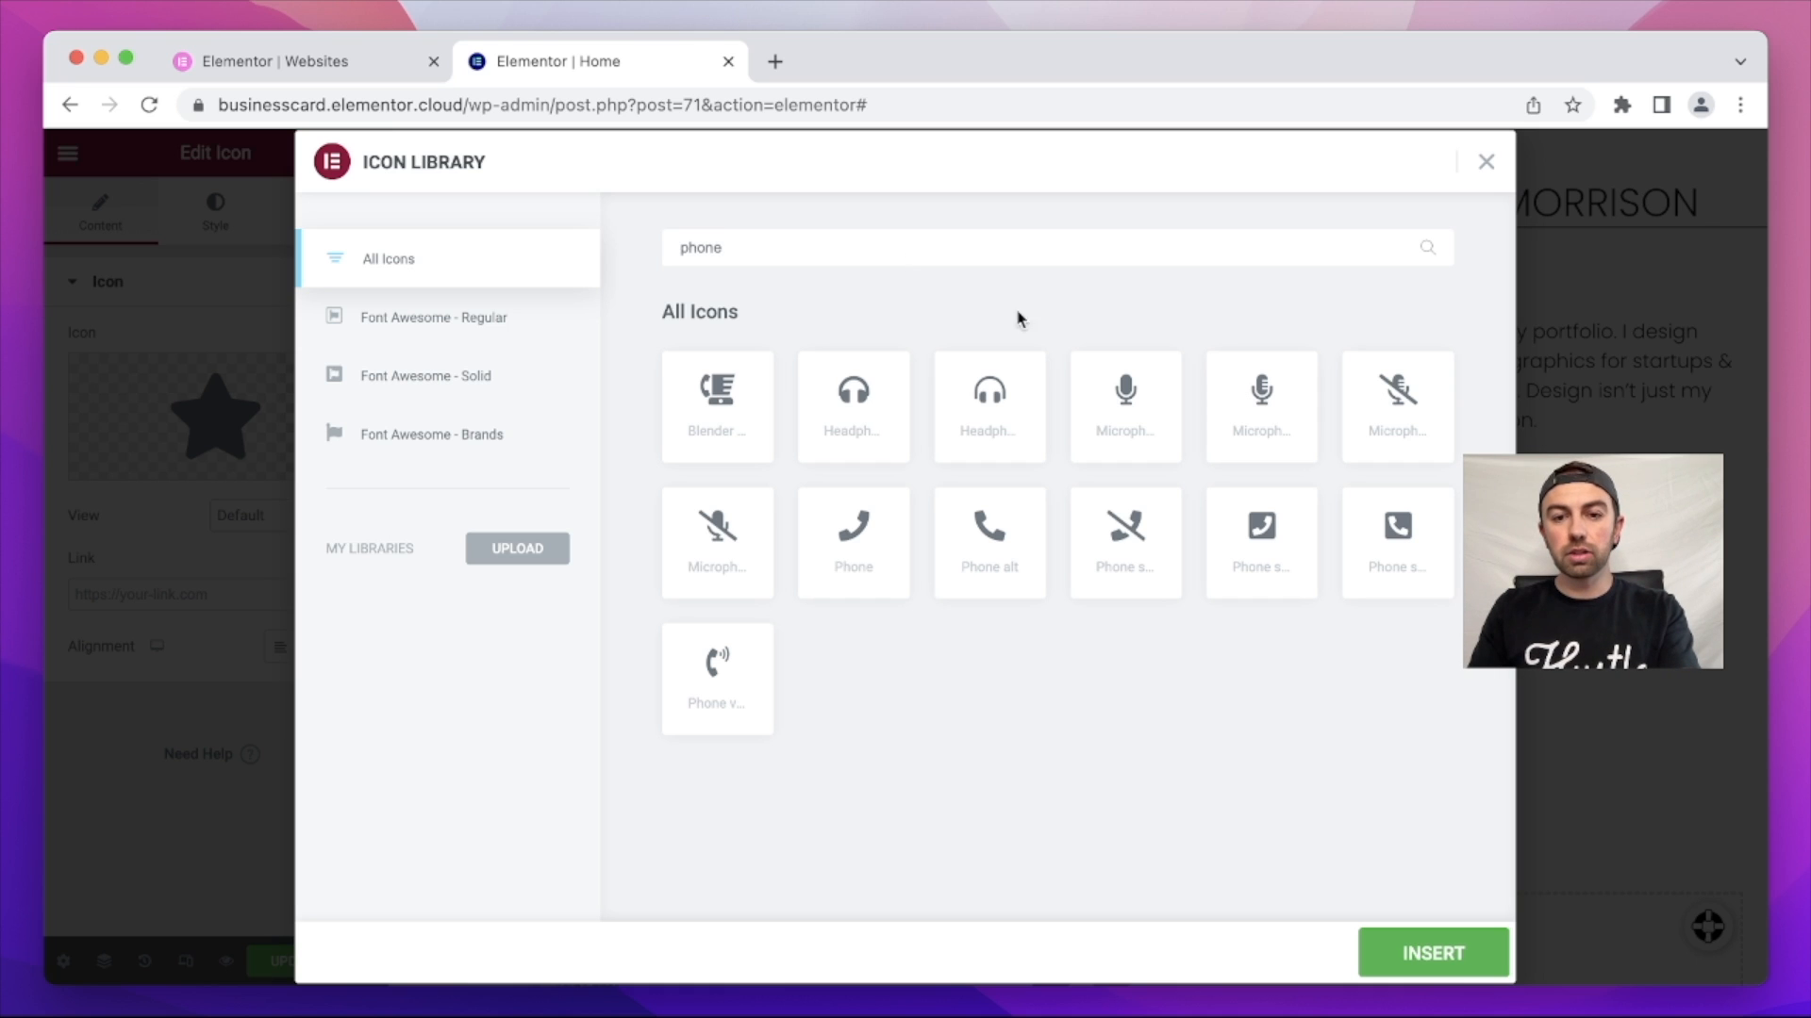
click(1005, 515)
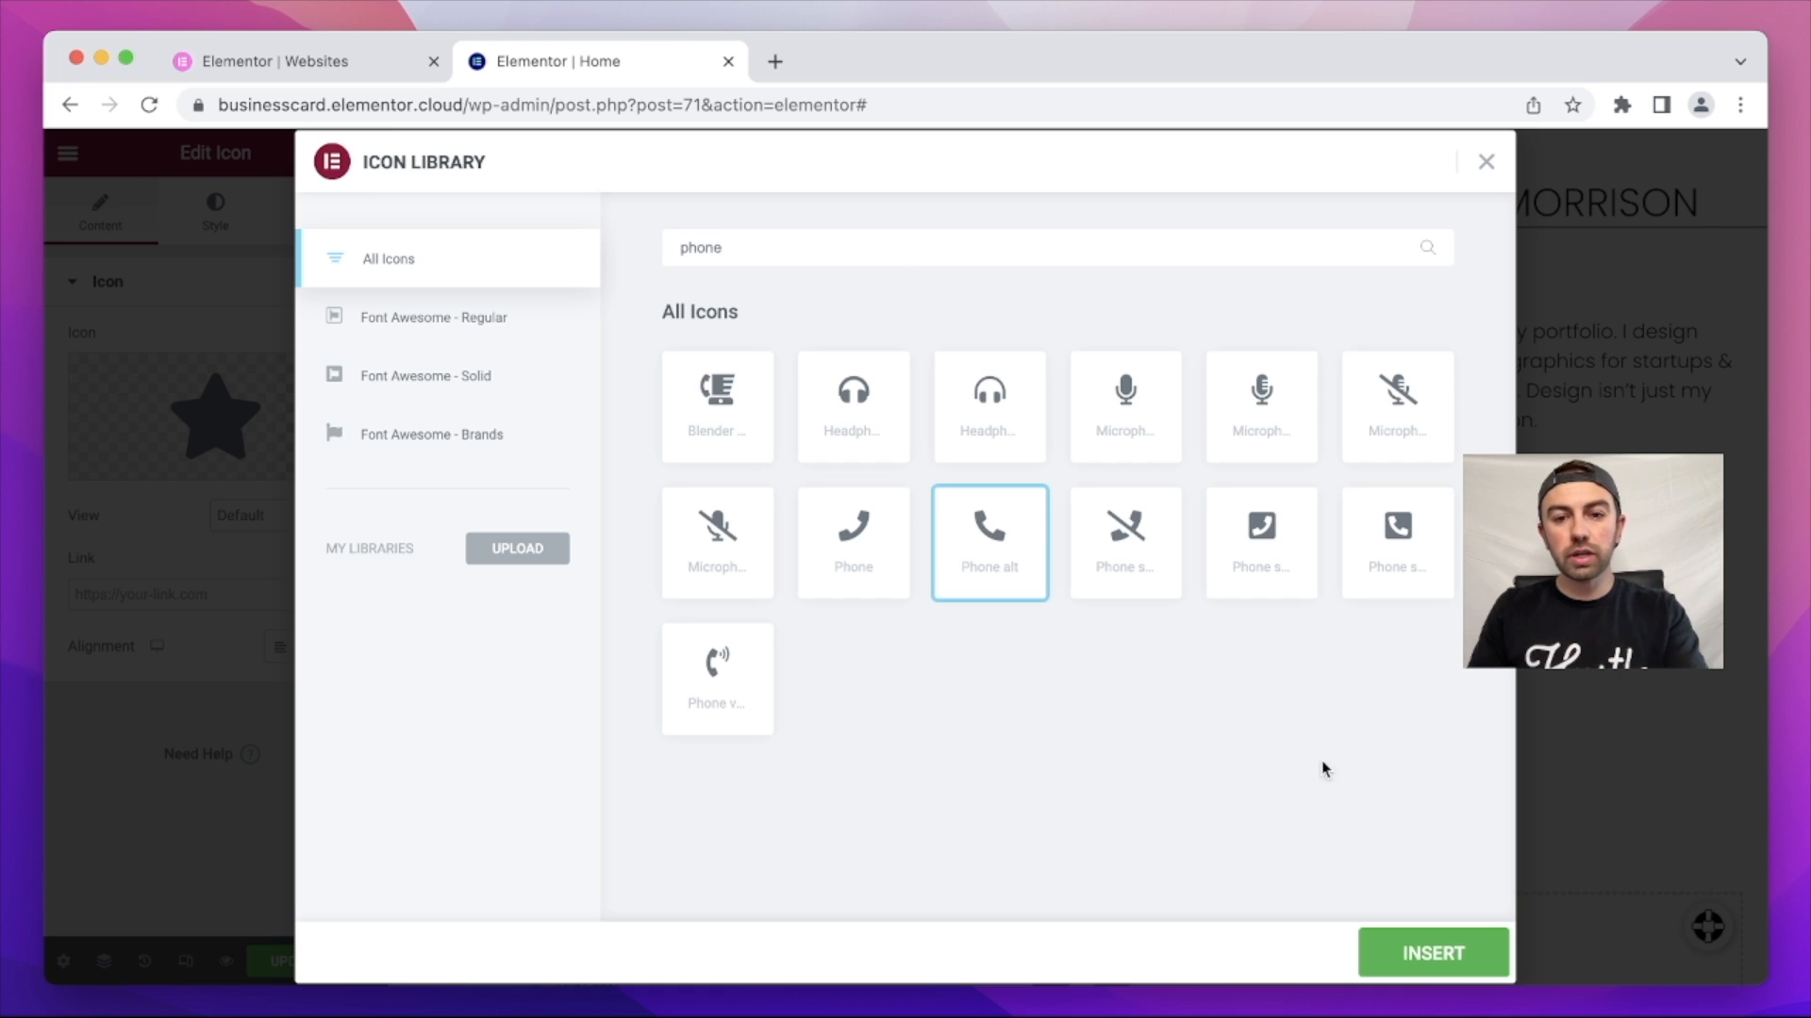
click(1422, 959)
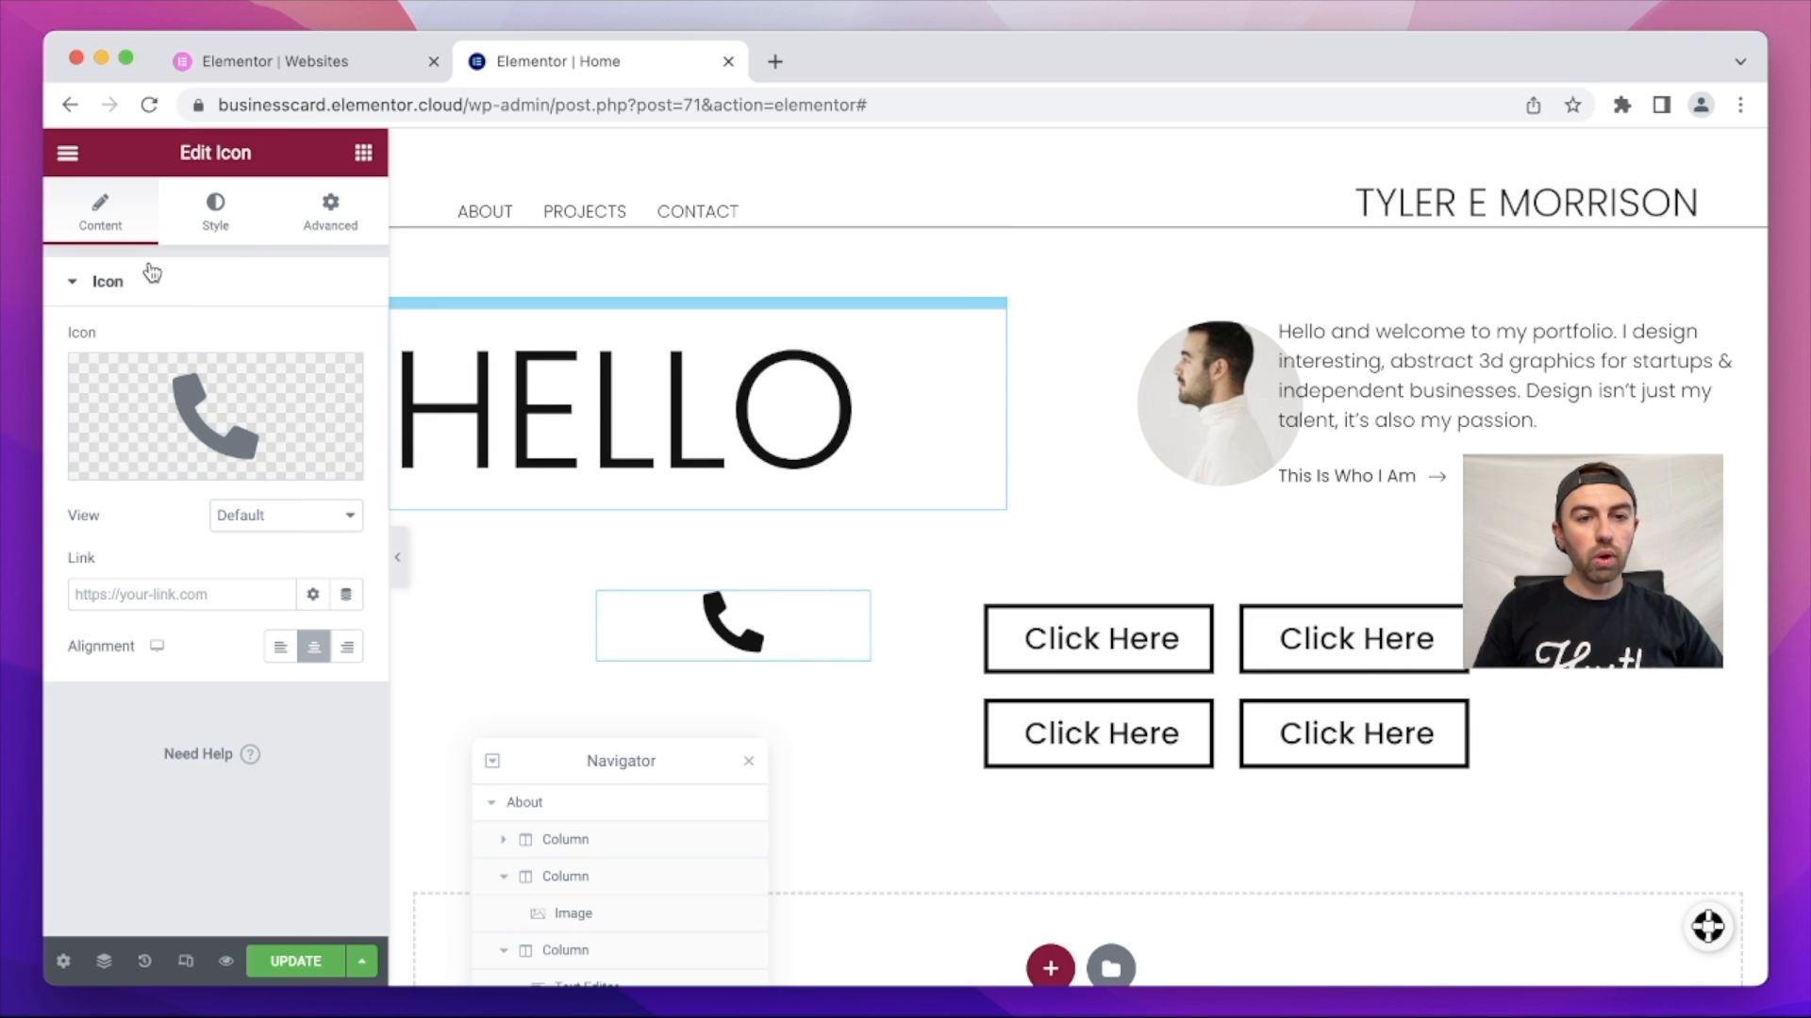
click(234, 217)
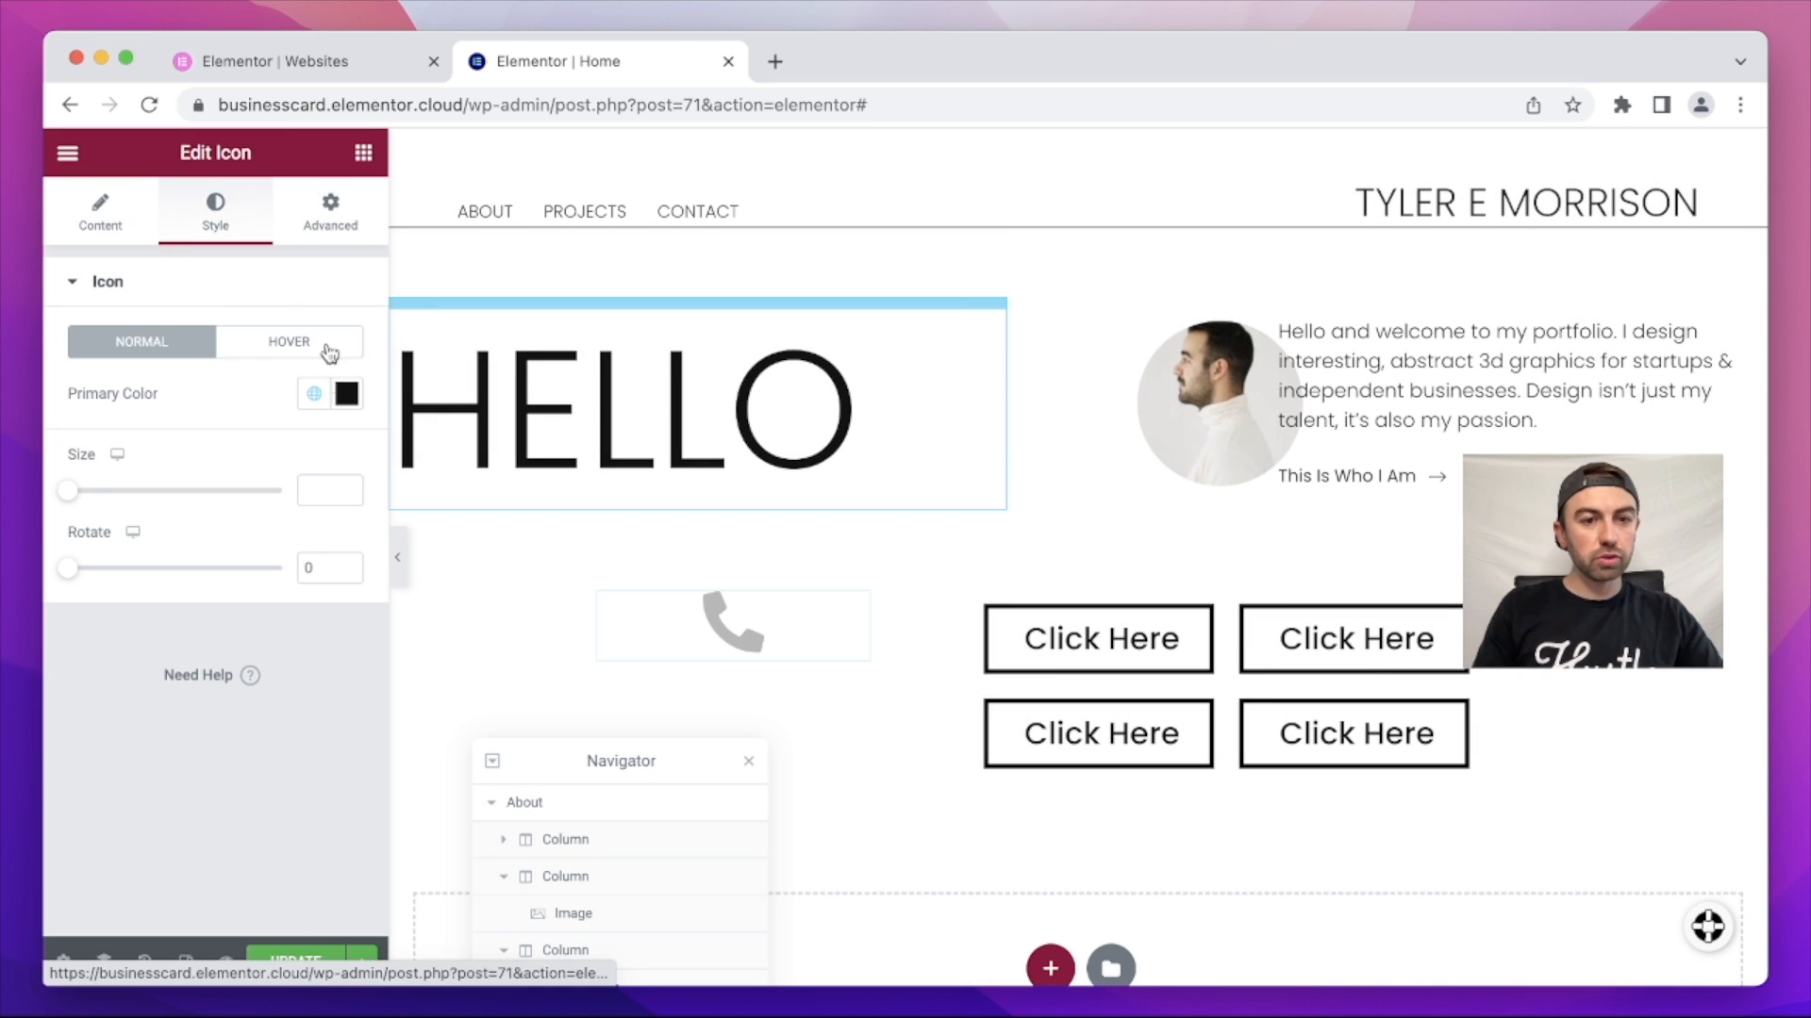
drag(68, 491, 186, 486)
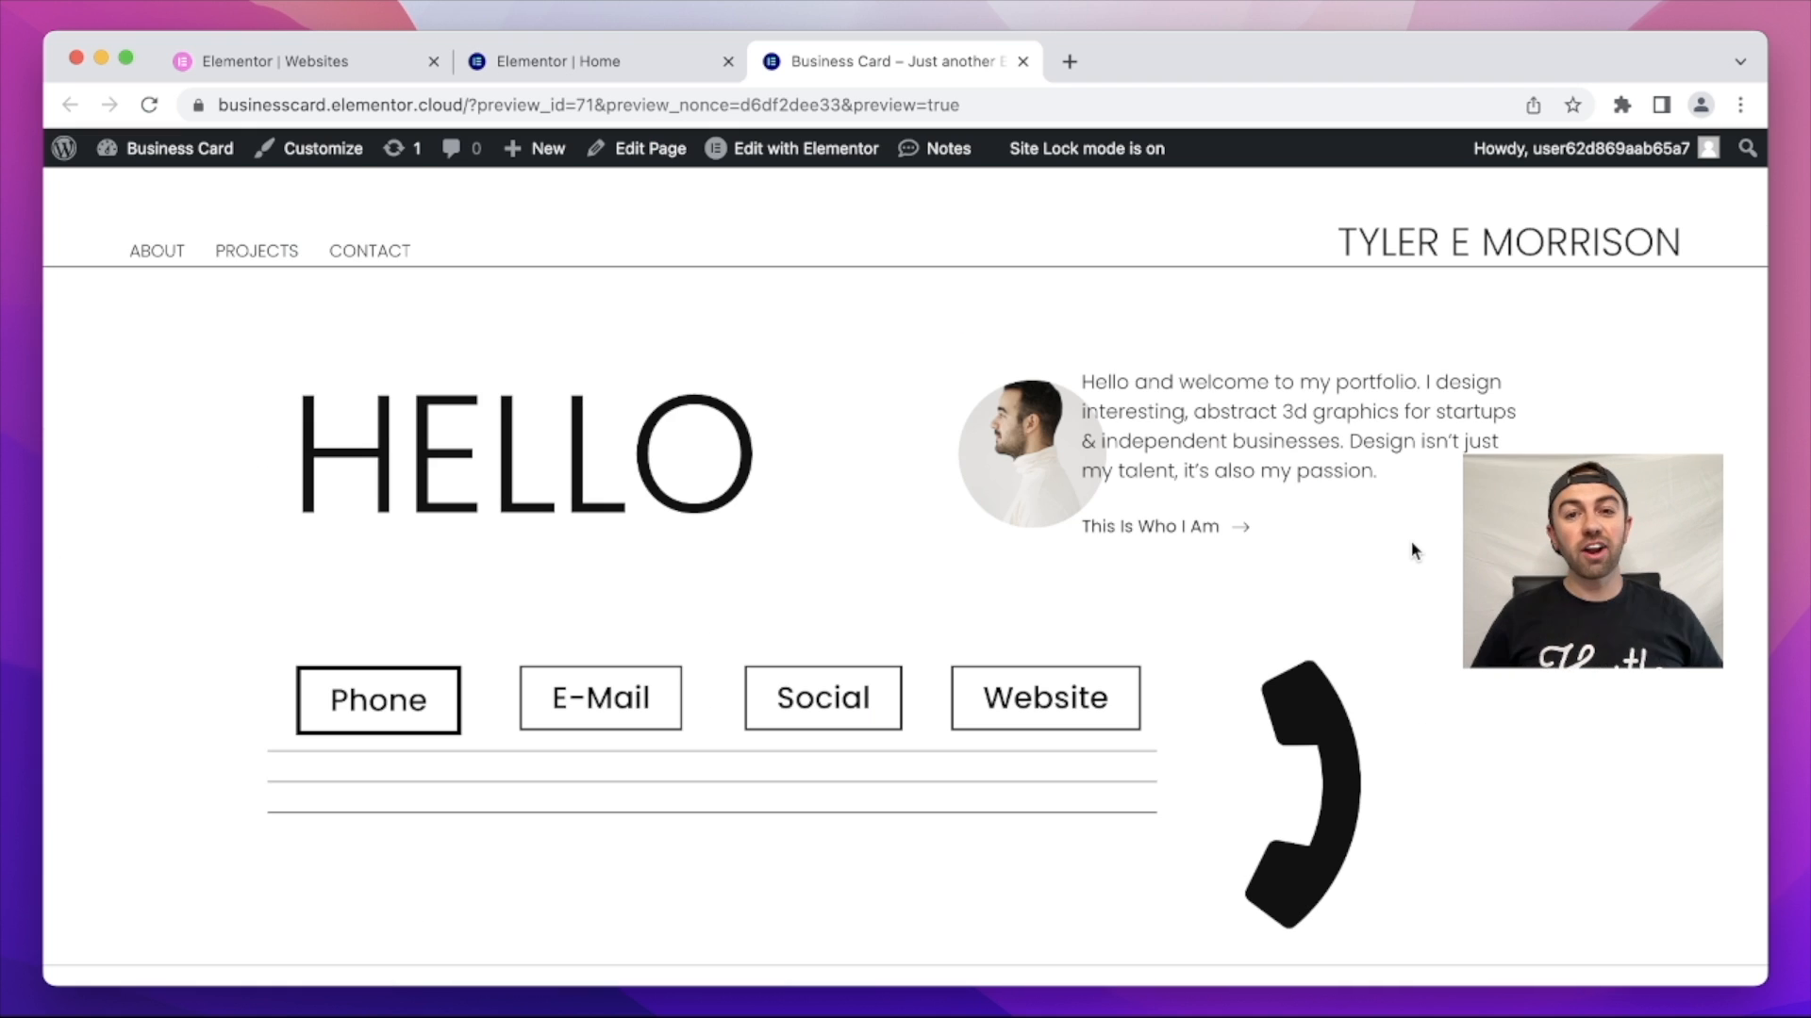
Step: Reload the homepage preview and scroll through it to check the large phone icon
scroll(905, 553, down, 5)
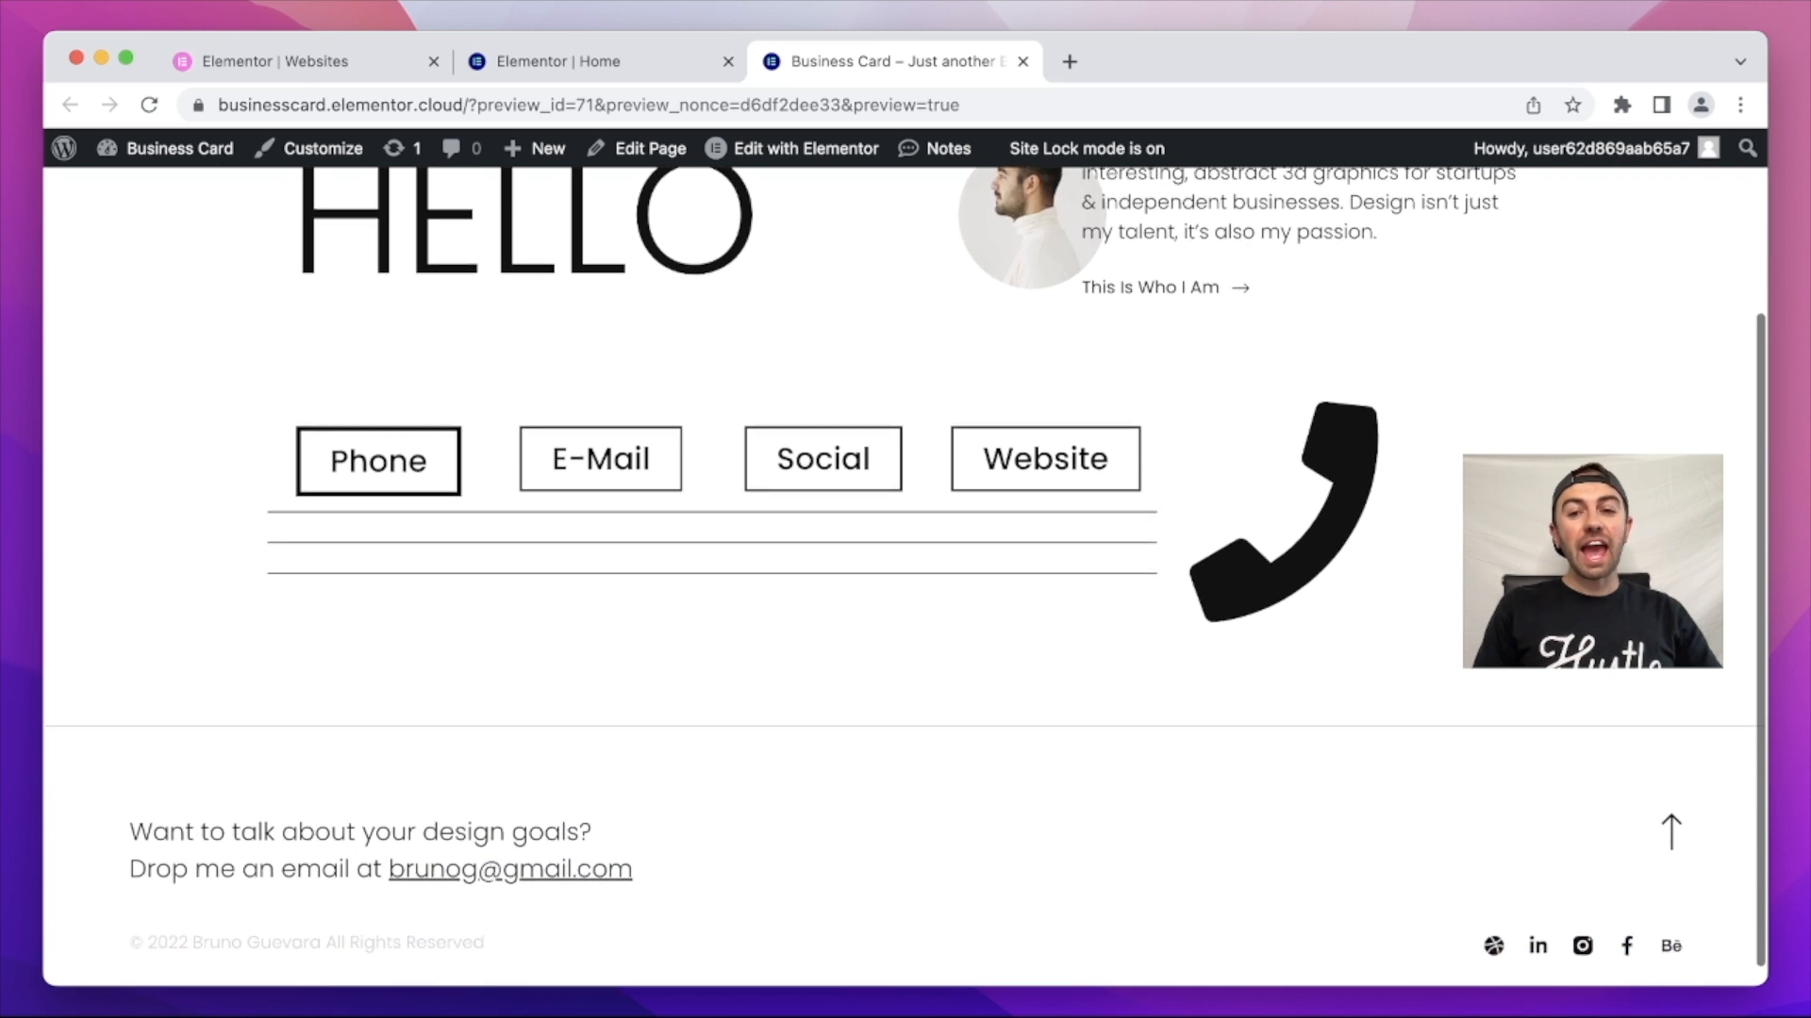
scroll(905, 553, up, 3)
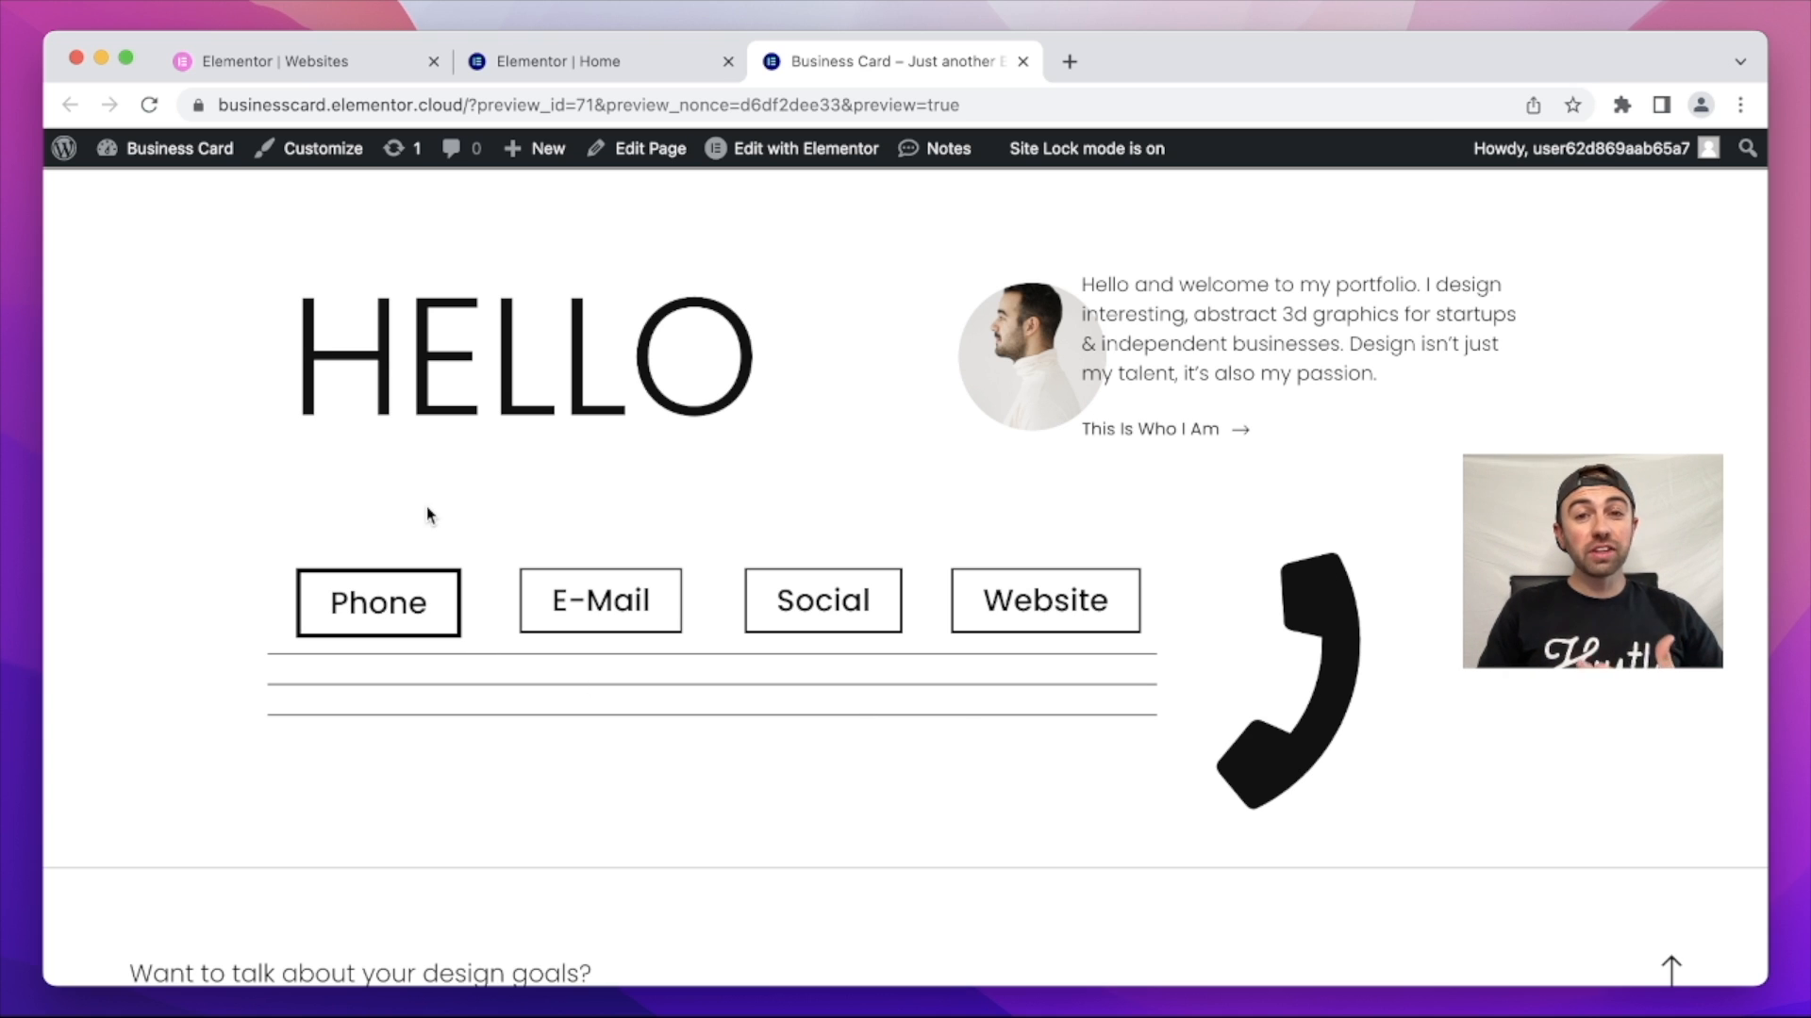
click(149, 105)
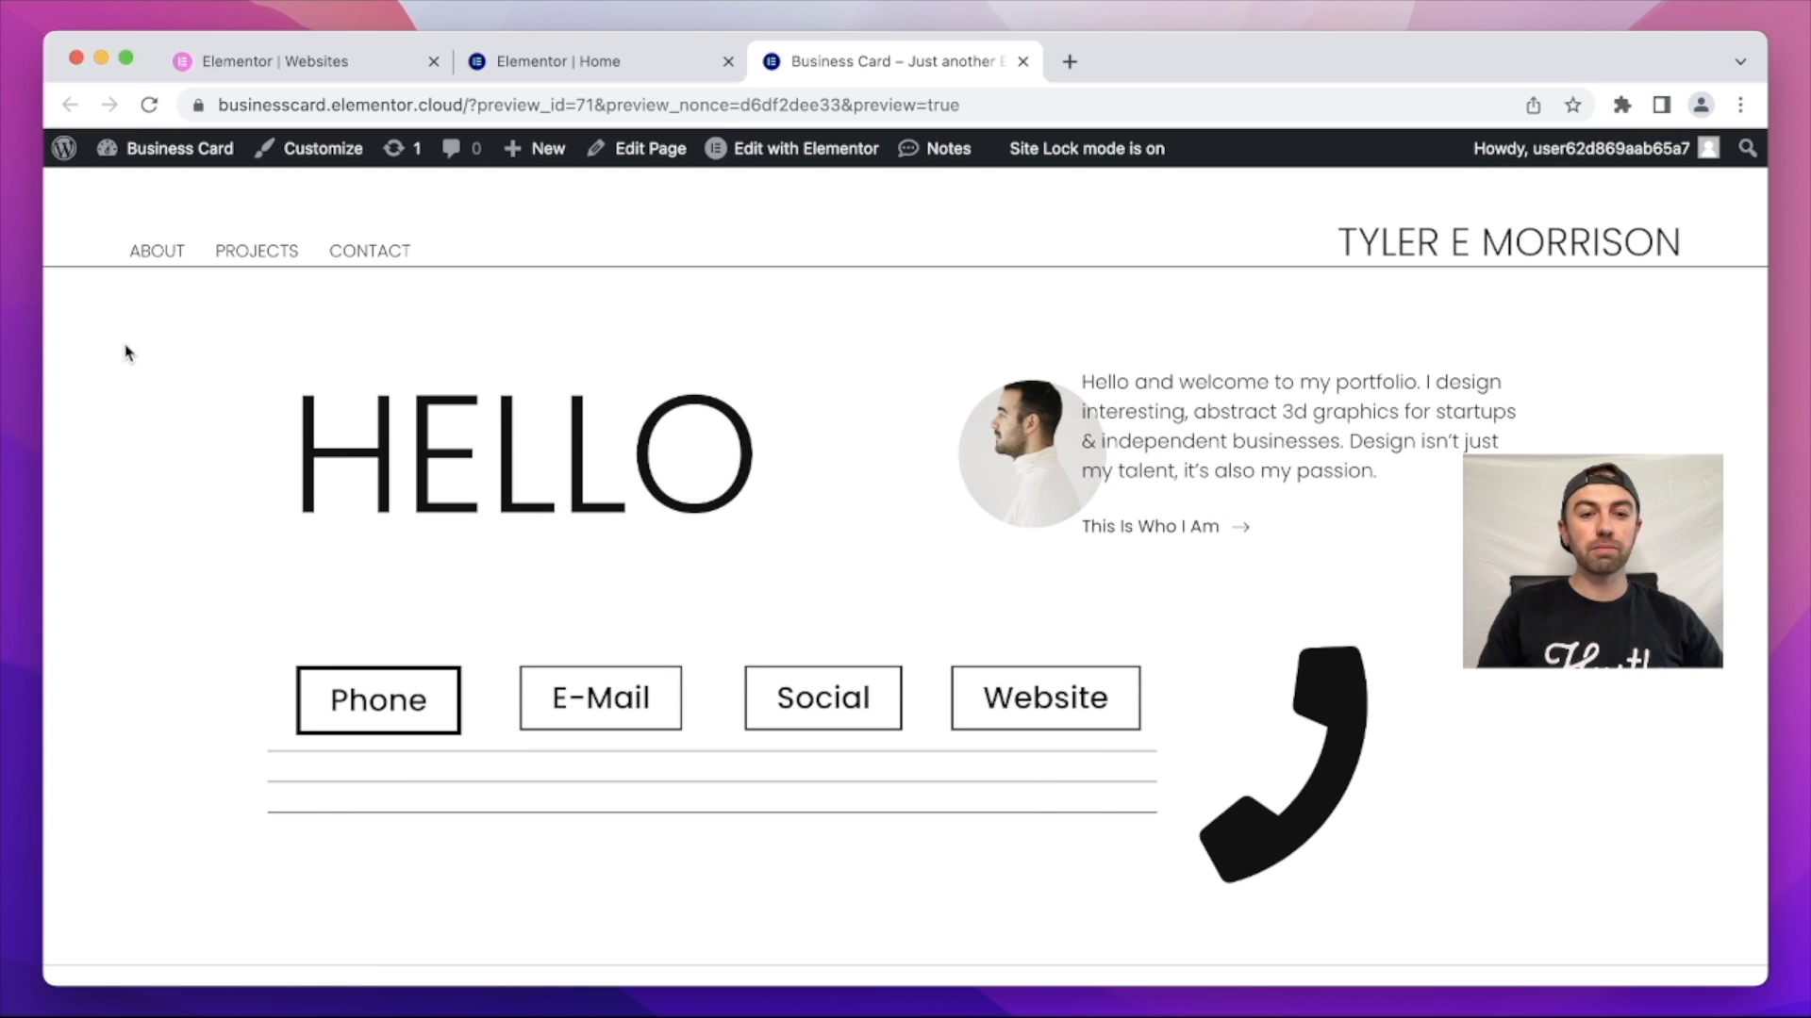
scroll(125, 352, down, 5)
scroll(126, 352, up, 3)
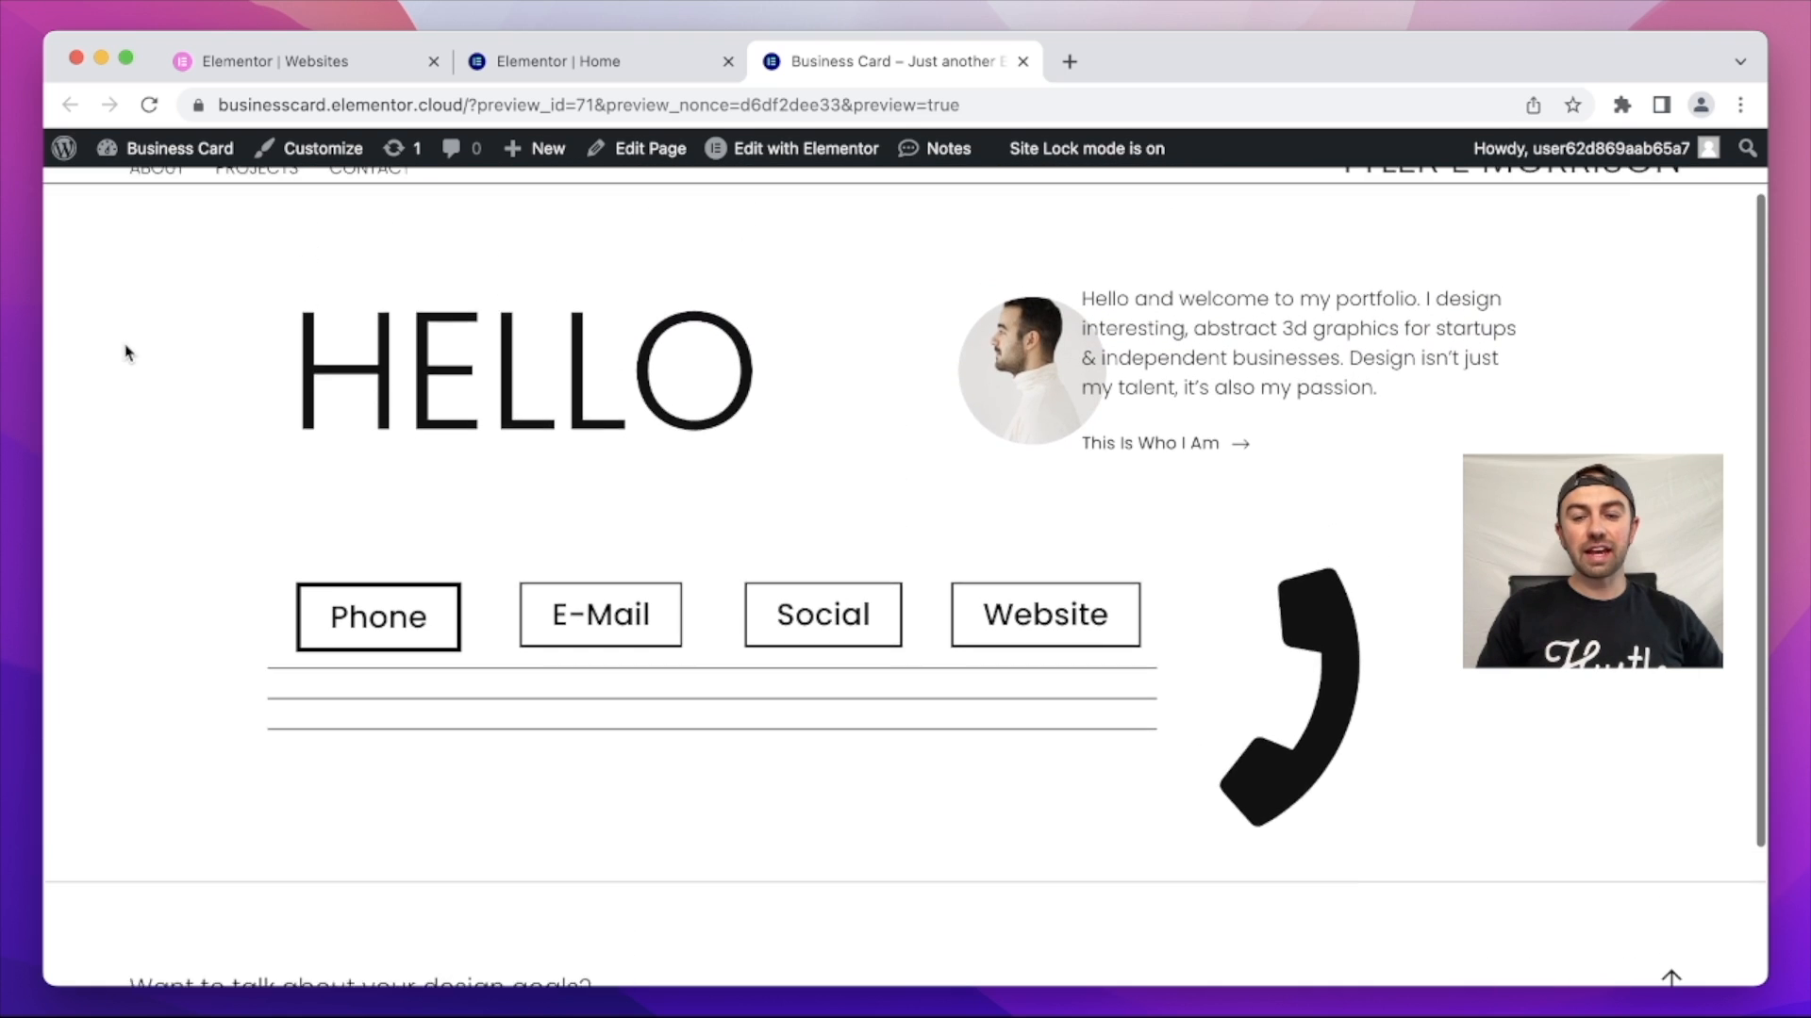
scroll(126, 353, up, 2)
scroll(125, 353, down, 5)
scroll(125, 352, up, 3)
scroll(125, 353, up, 3)
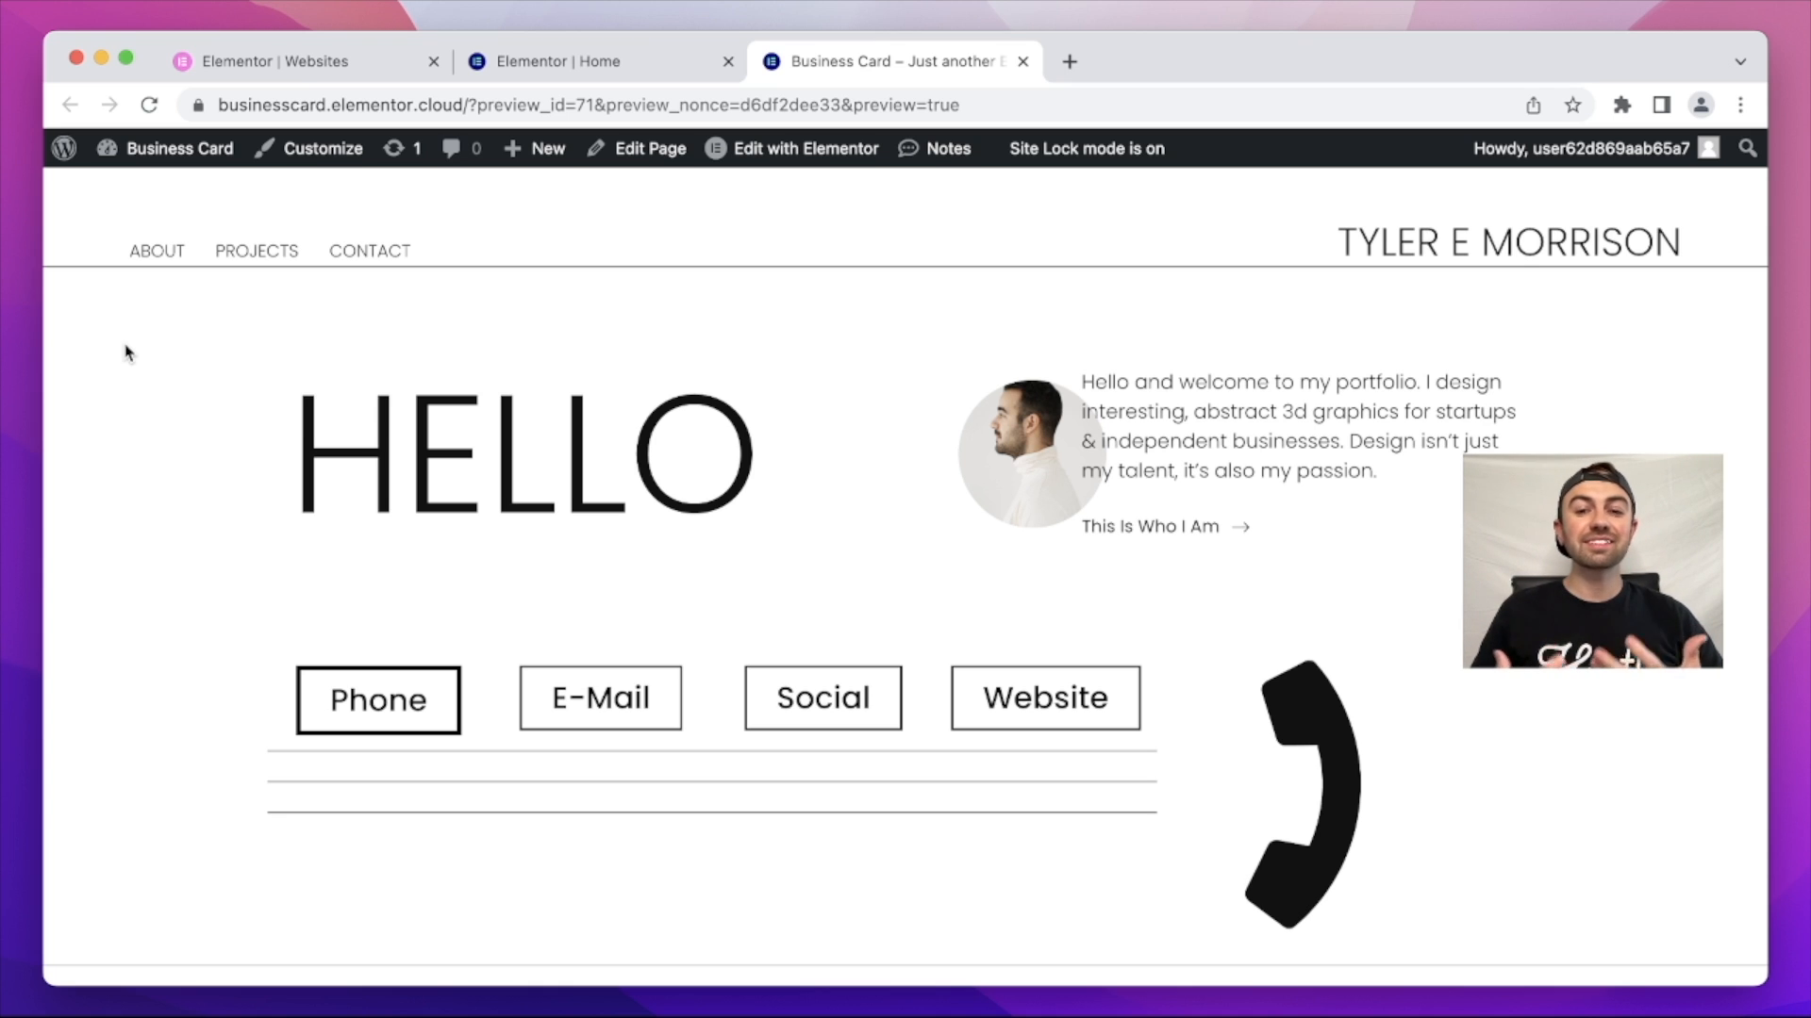
scroll(593, 523, down, 5)
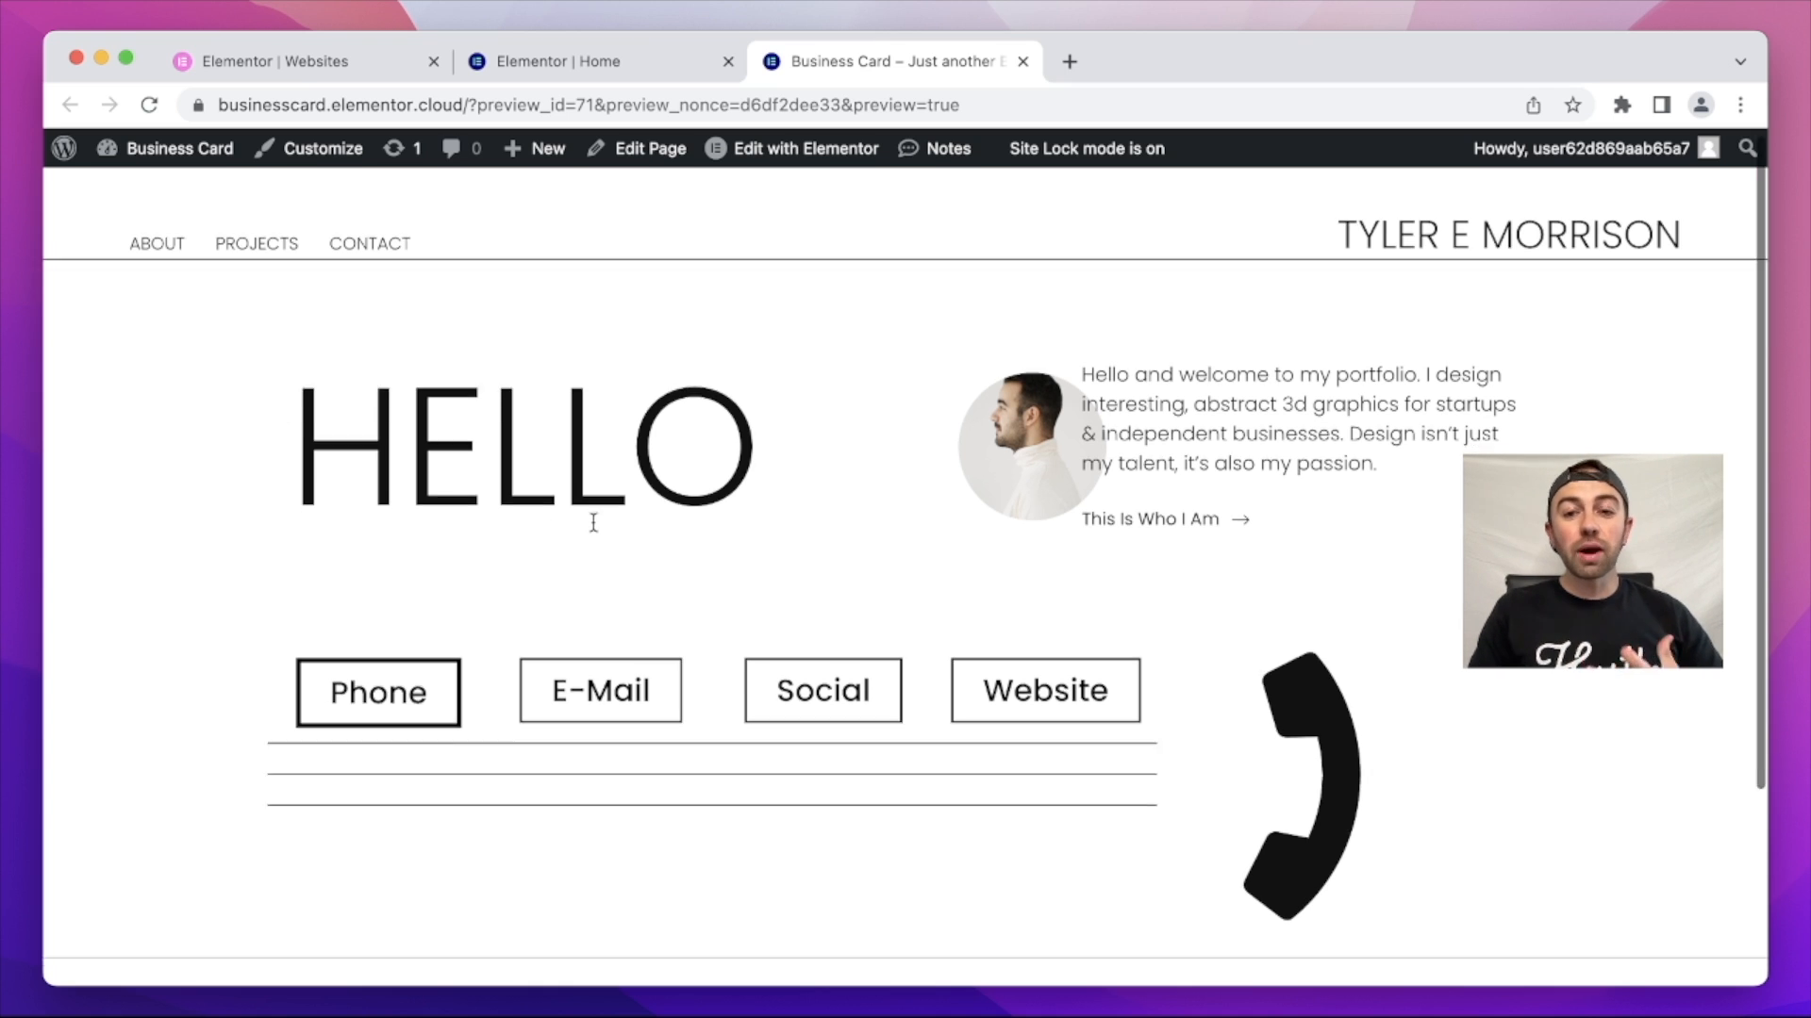
scroll(596, 531, up, 5)
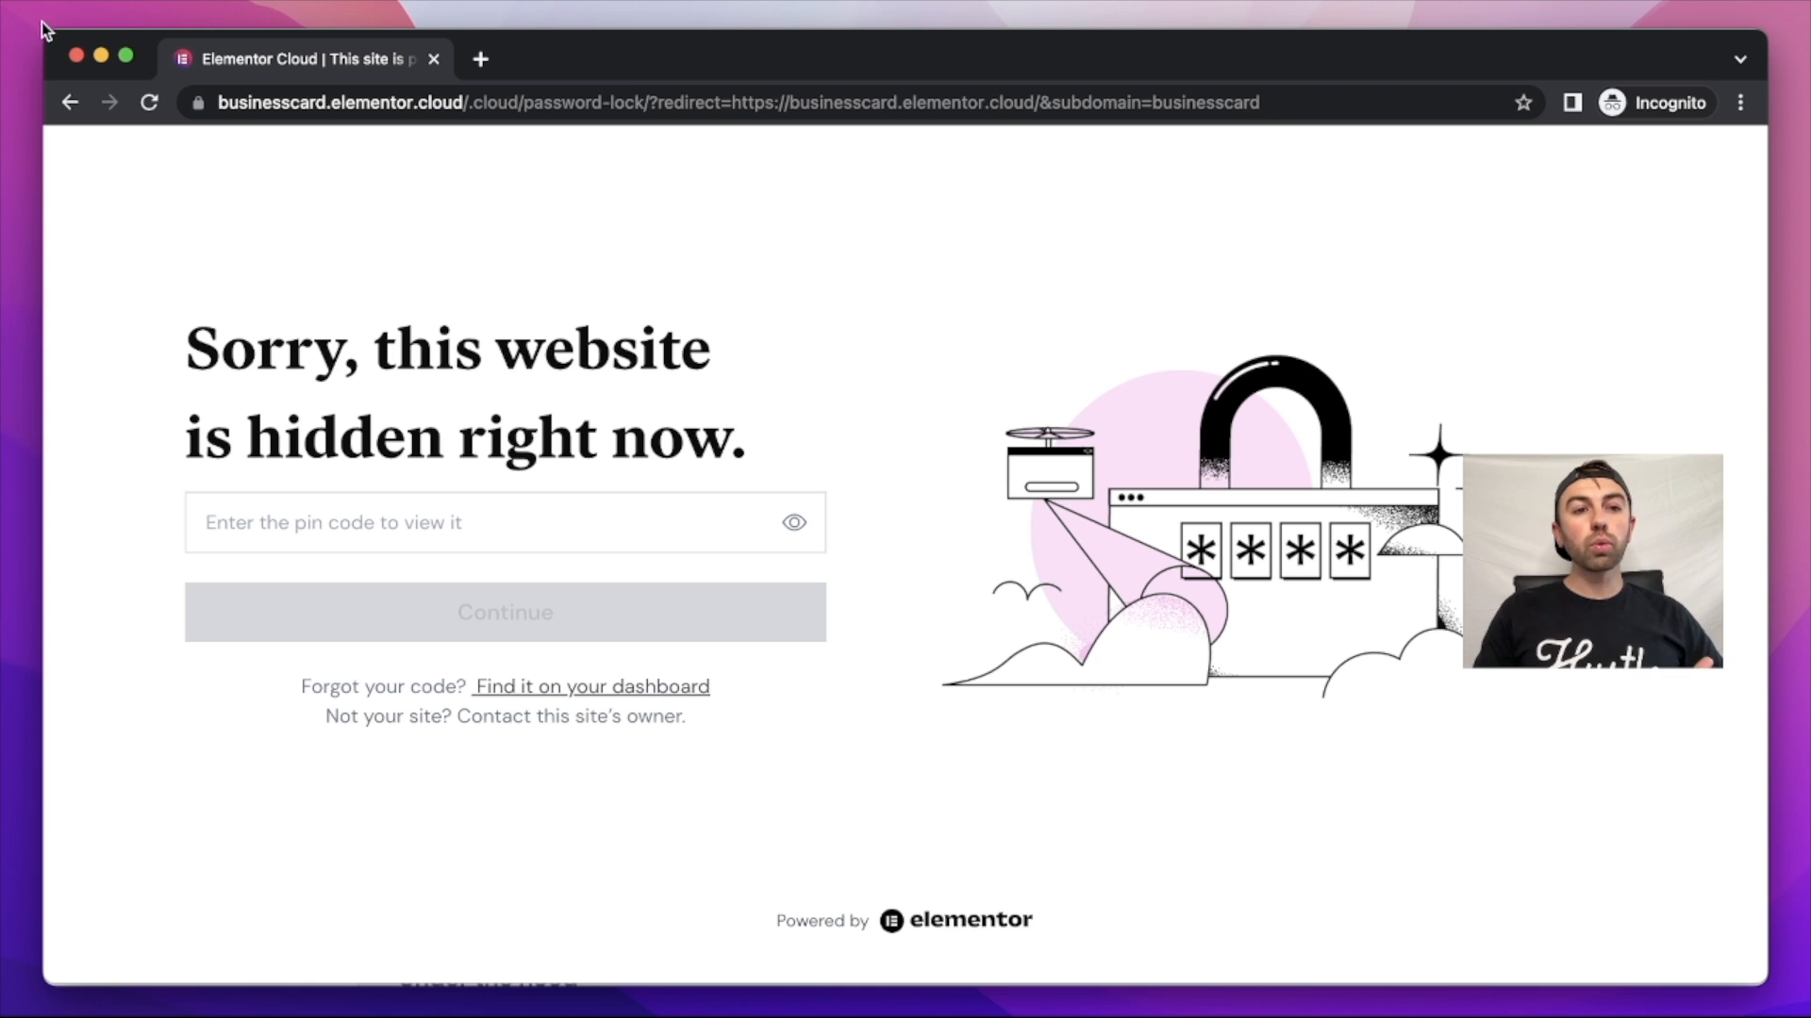
Step: Return to the websites list and open Business Card's management page down to Site Lock
click(102, 57)
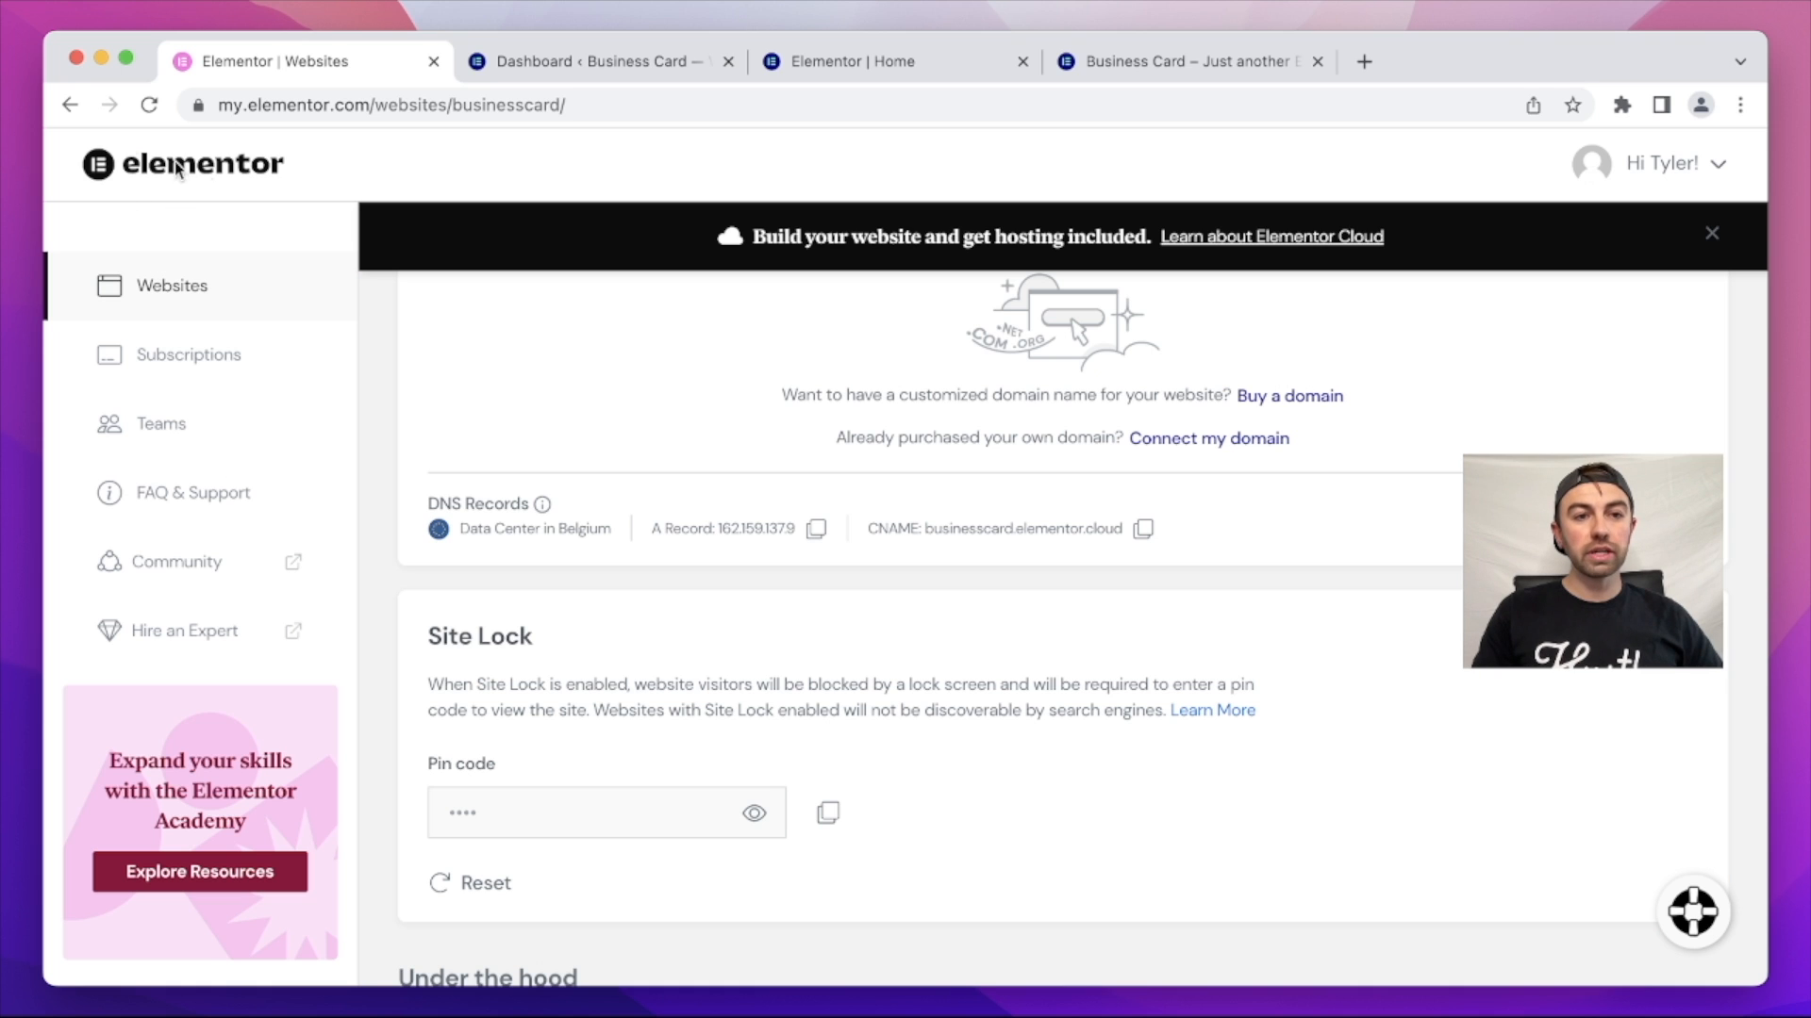
click(70, 105)
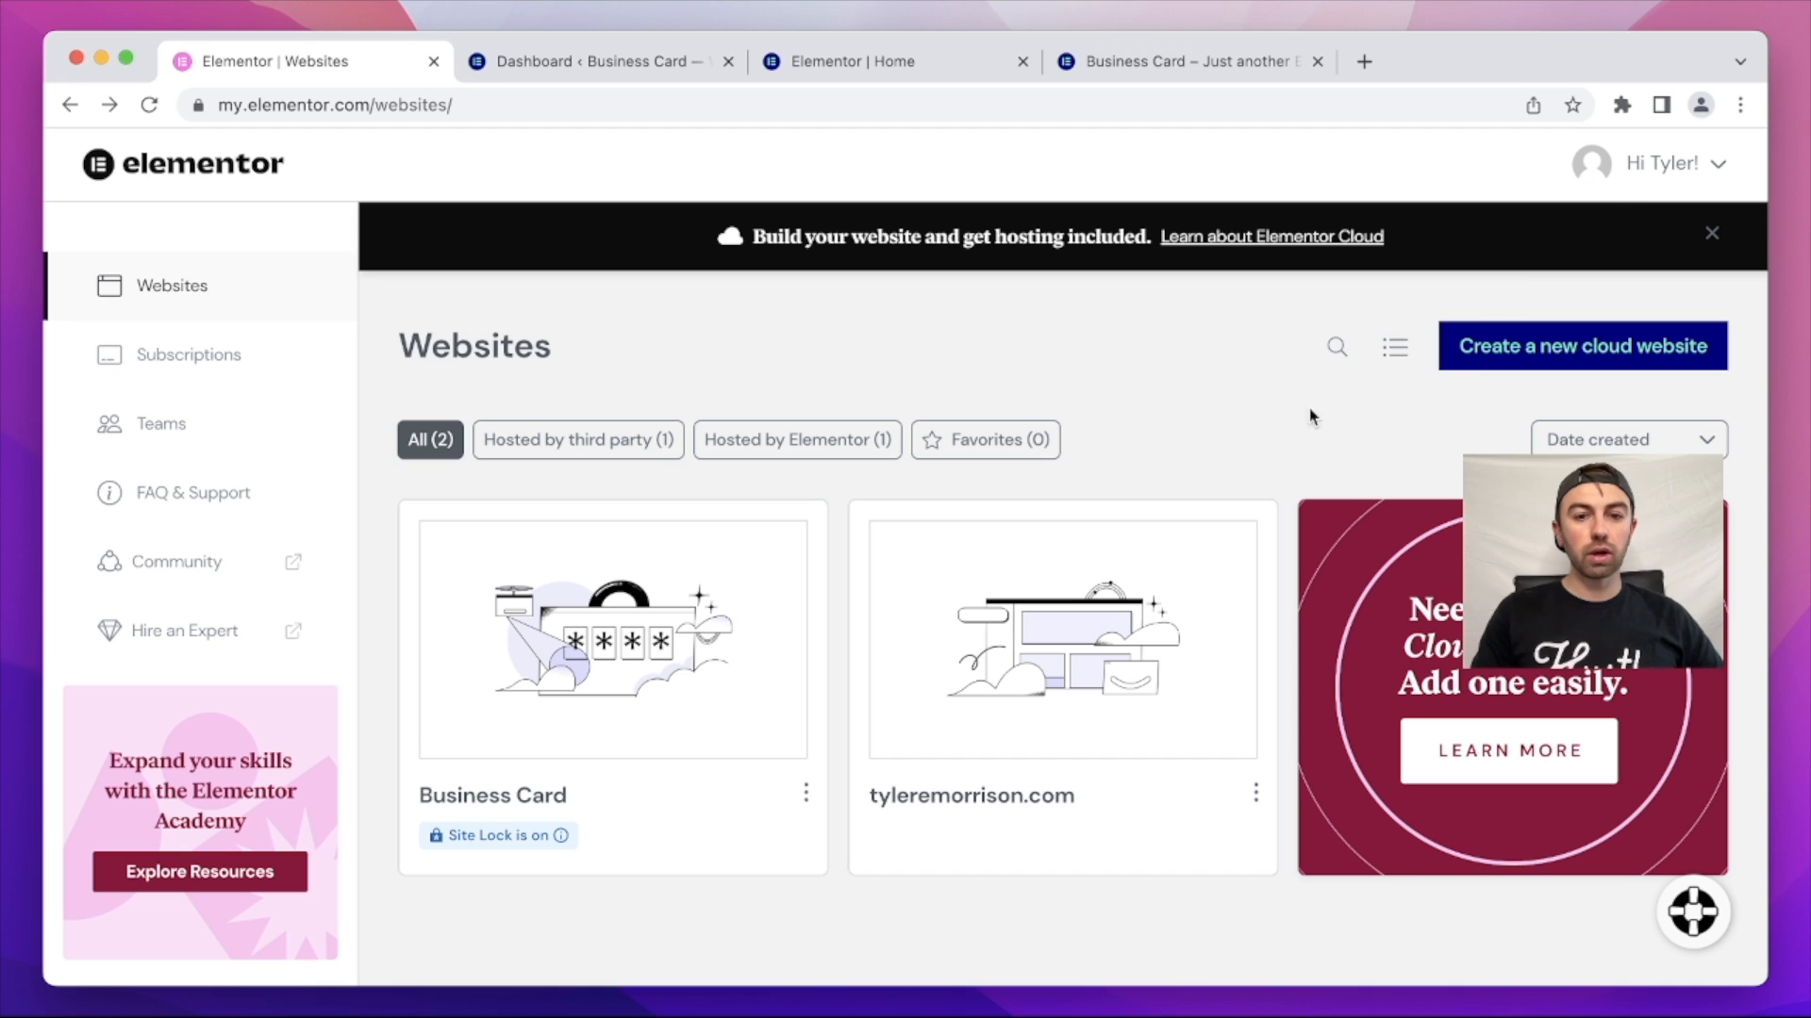
mouse_move(574, 528)
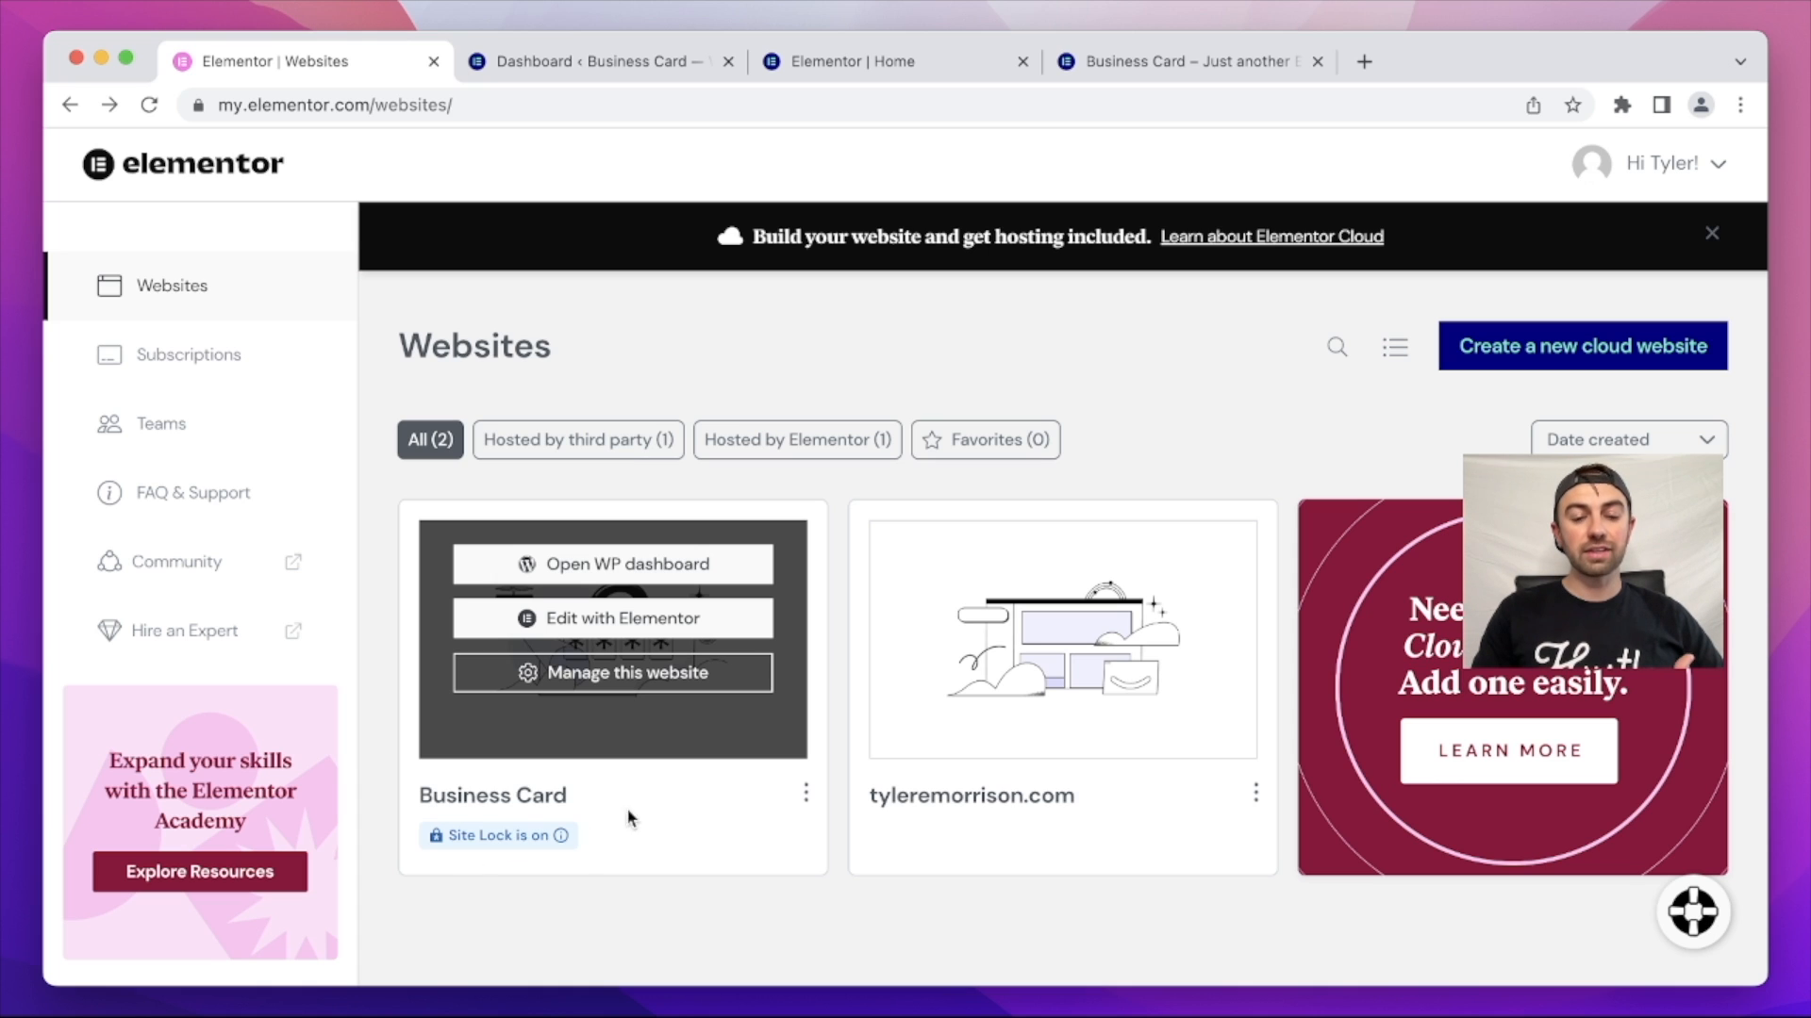
click(629, 677)
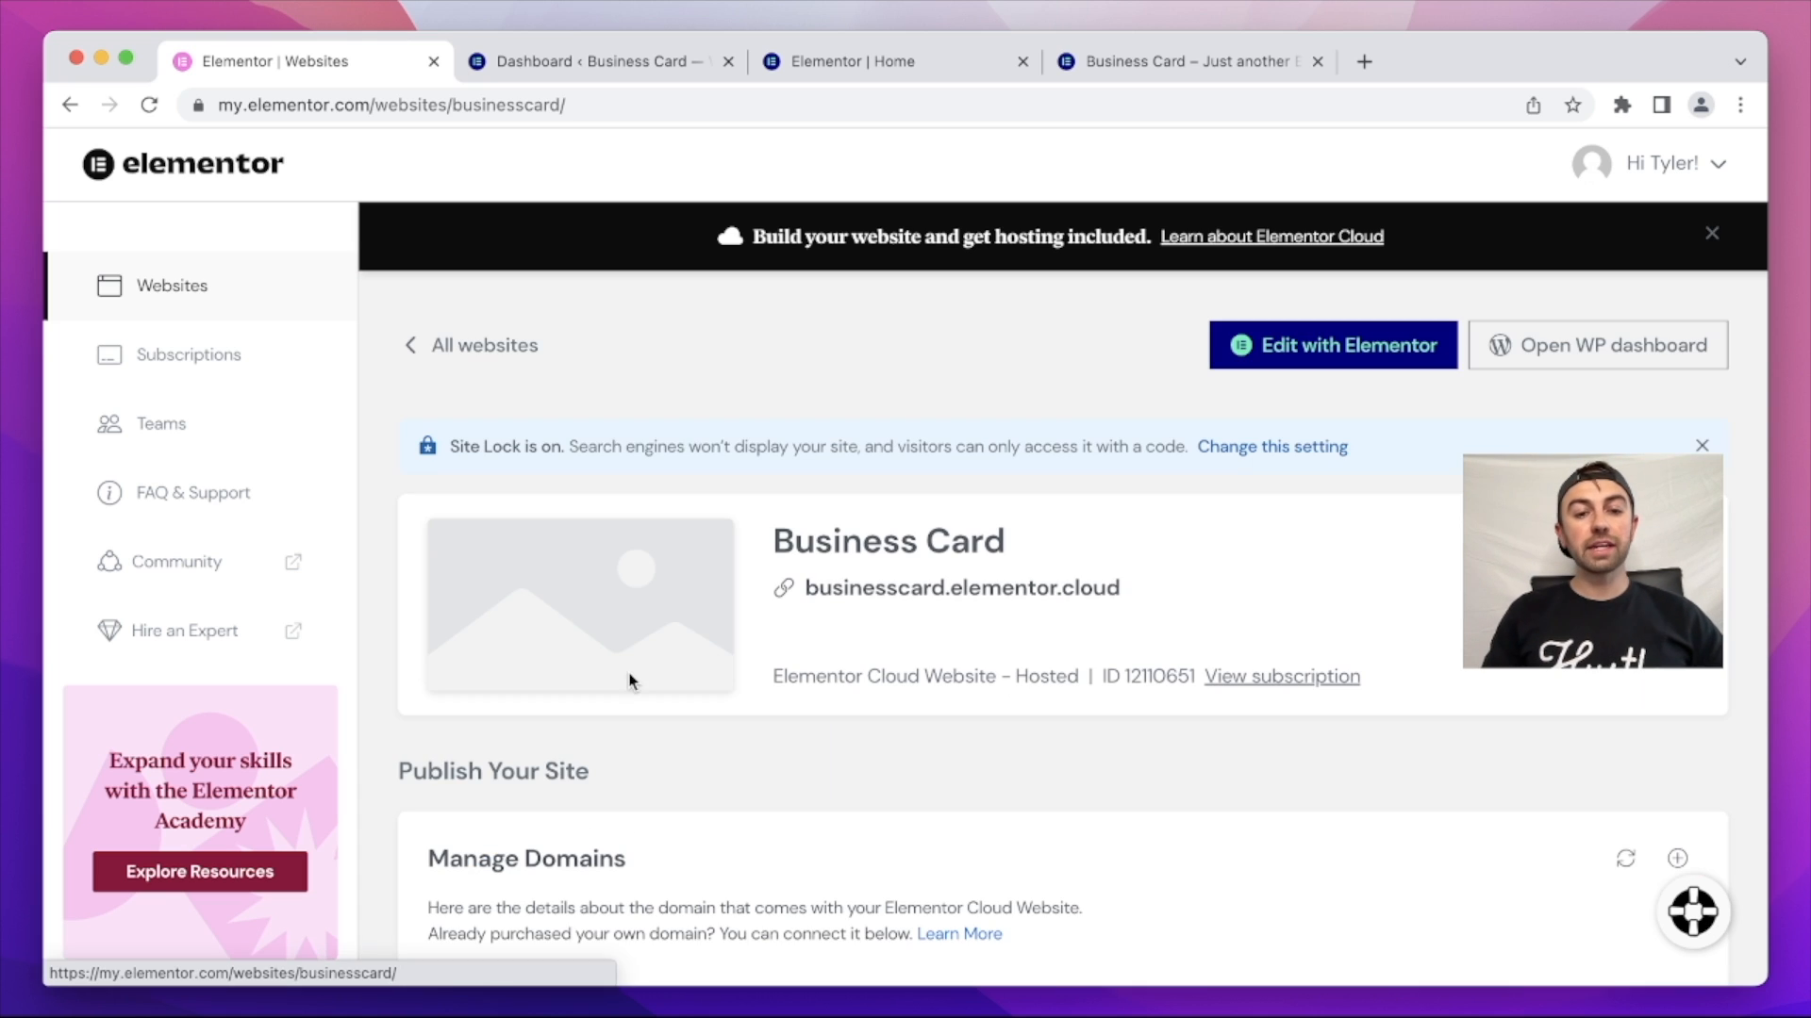
scroll(1202, 604, down, 5)
scroll(1203, 603, down, 10)
scroll(1203, 603, down, 2)
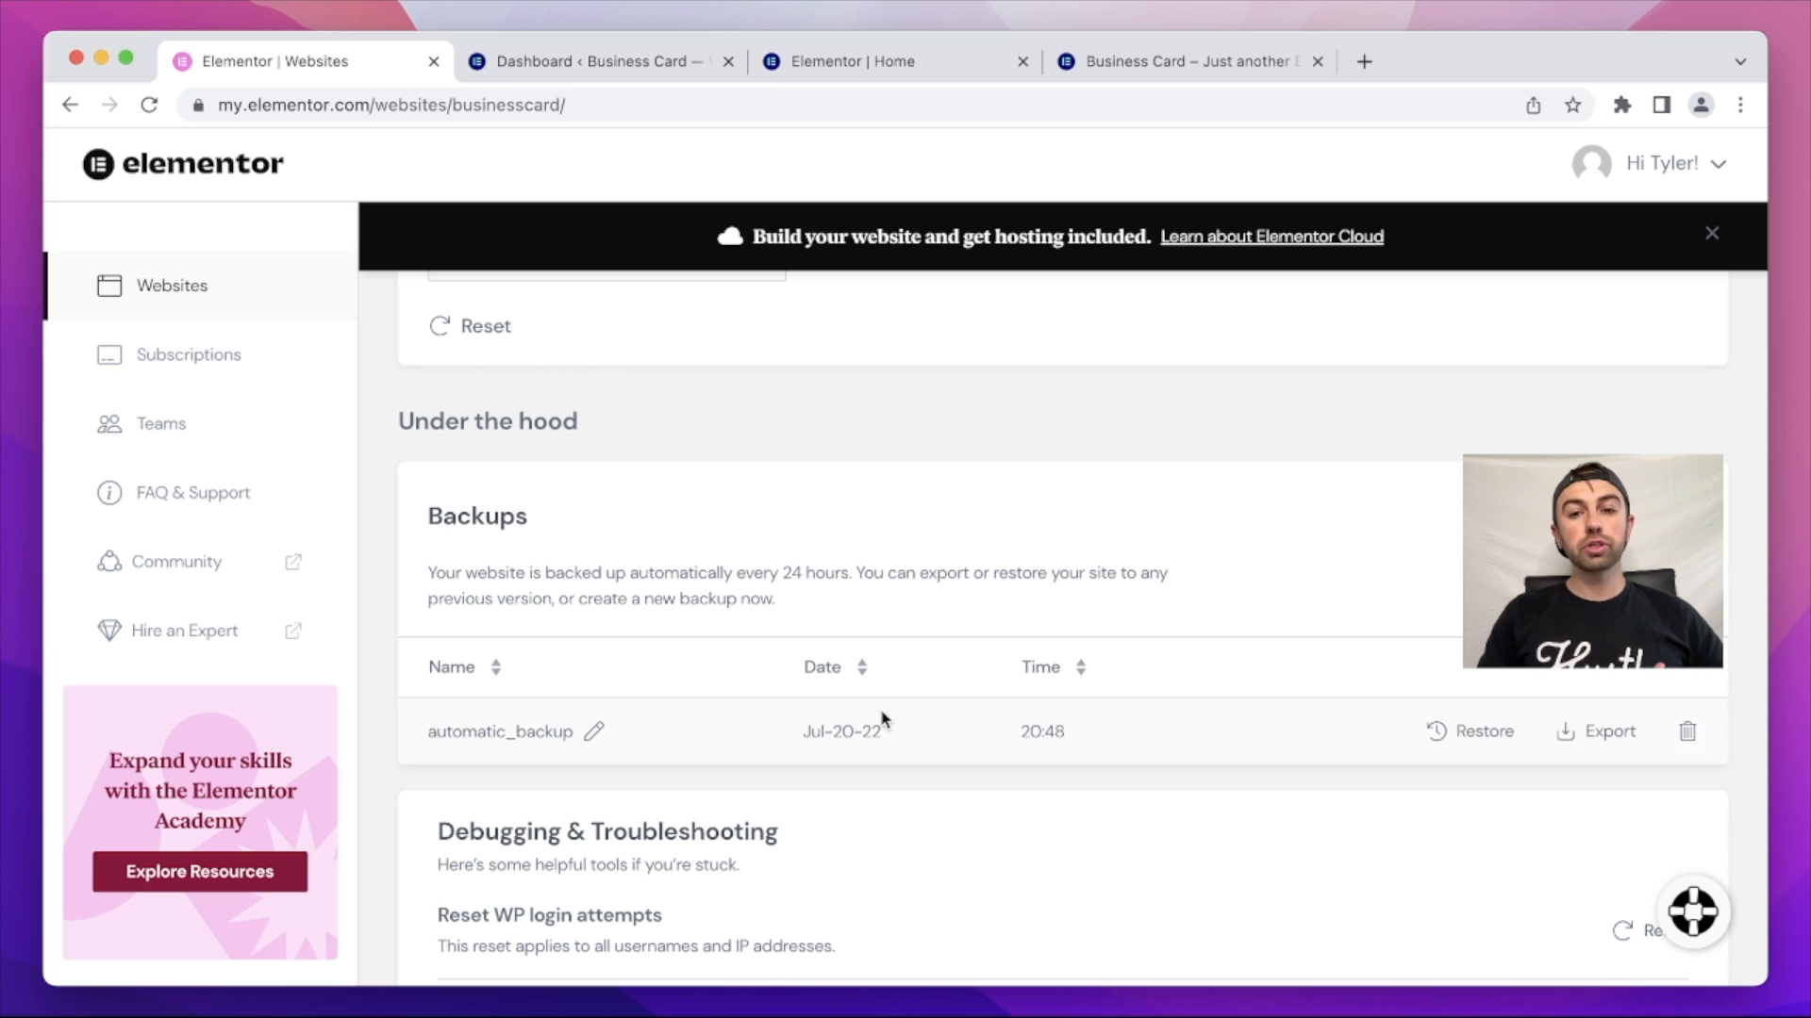
scroll(1042, 618, up, 4)
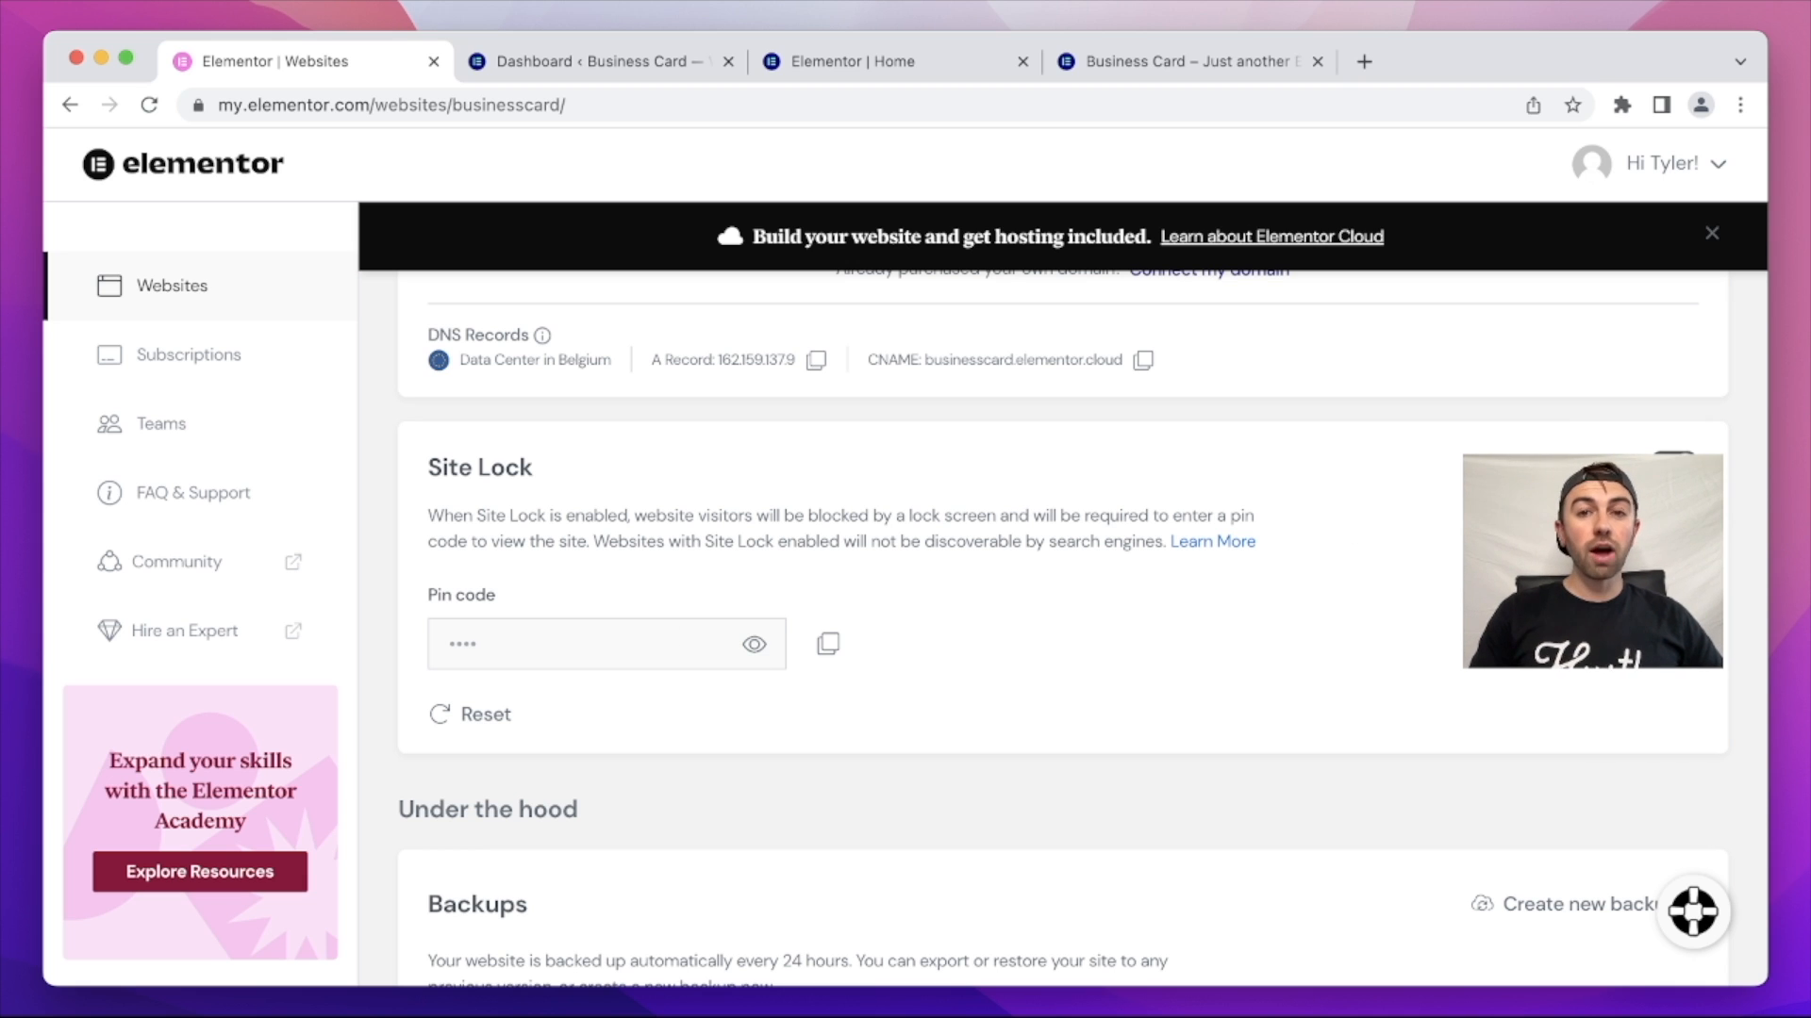
Step: Switch off Site Lock for businesscard, then load the bare domain to see the live homepage
click(1674, 464)
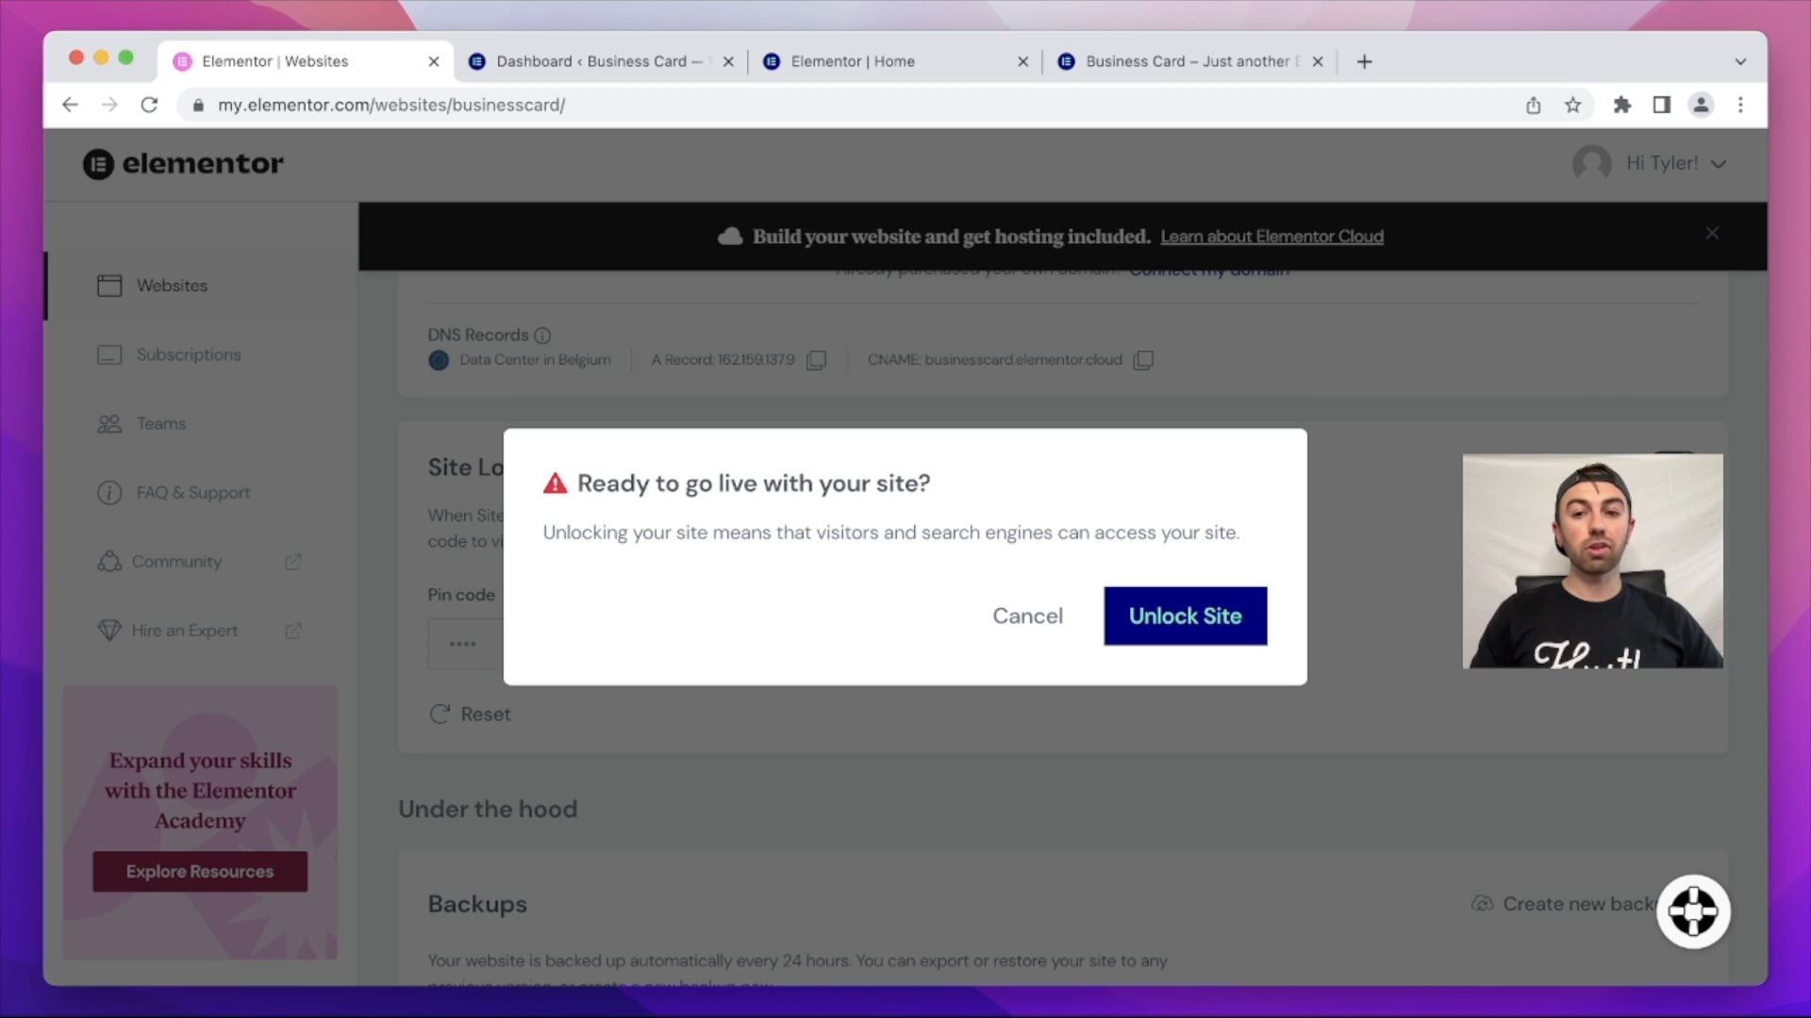
click(1158, 631)
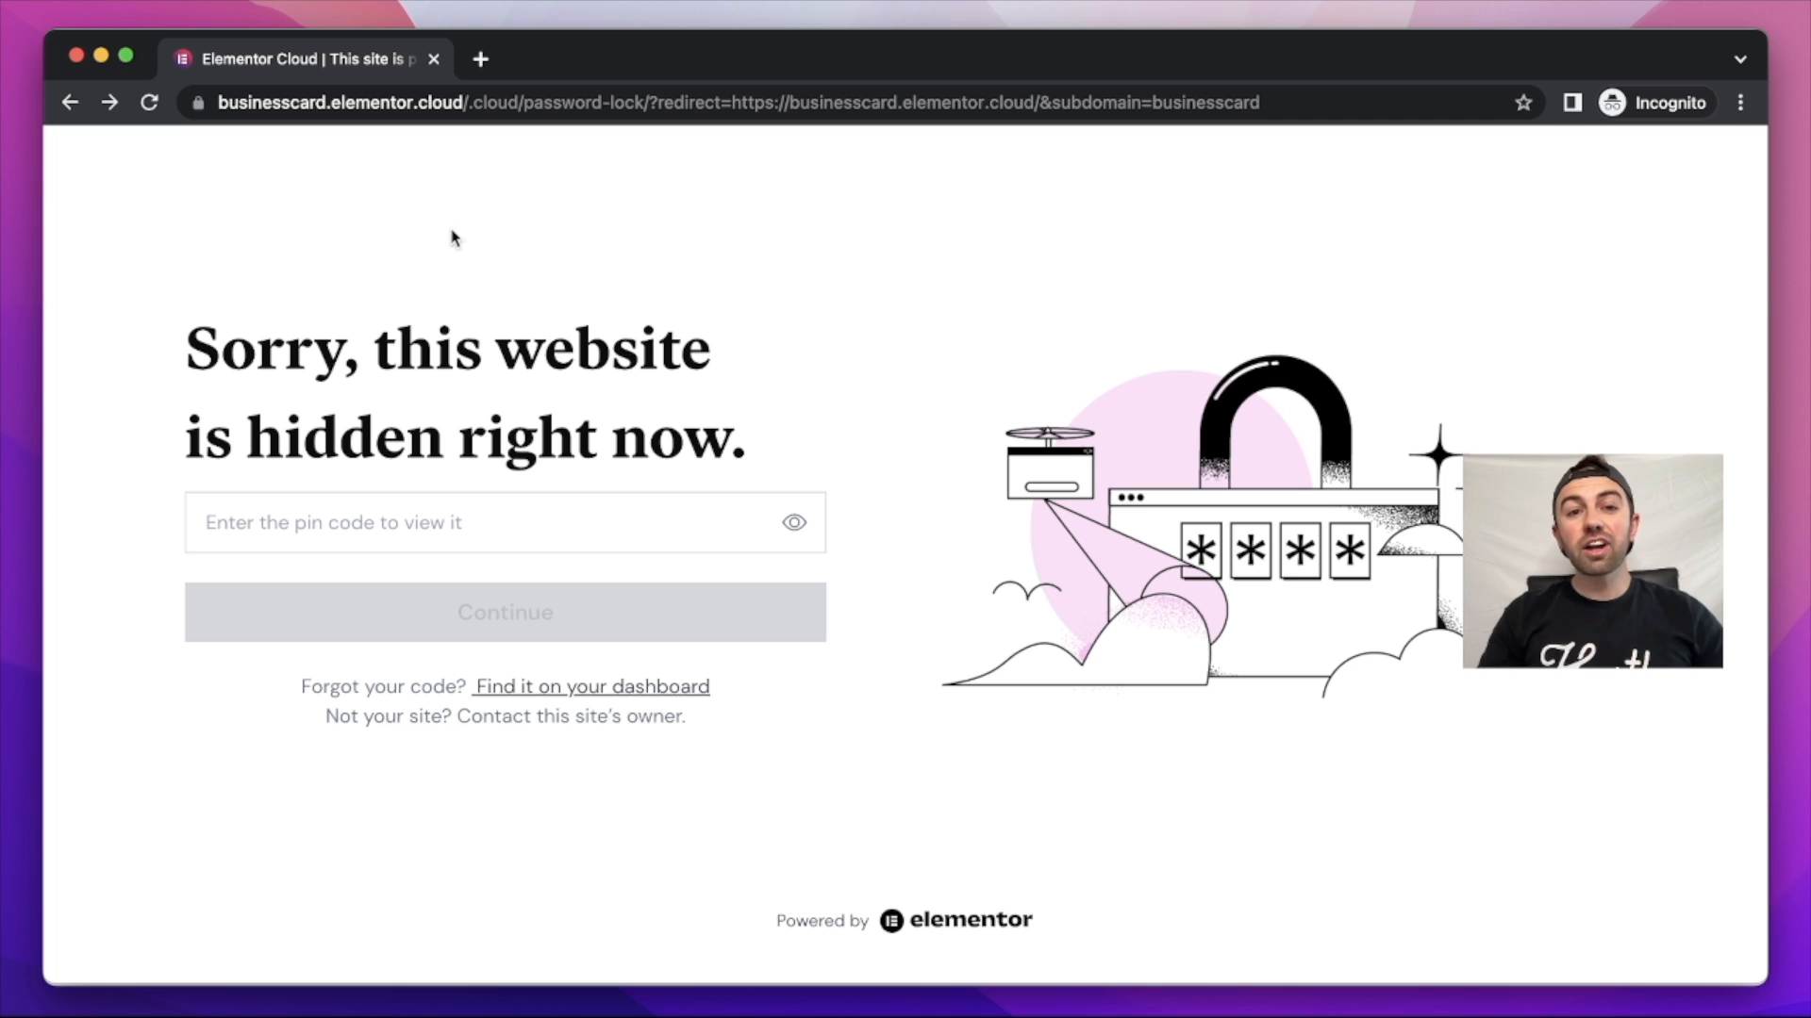
drag(465, 102, 501, 167)
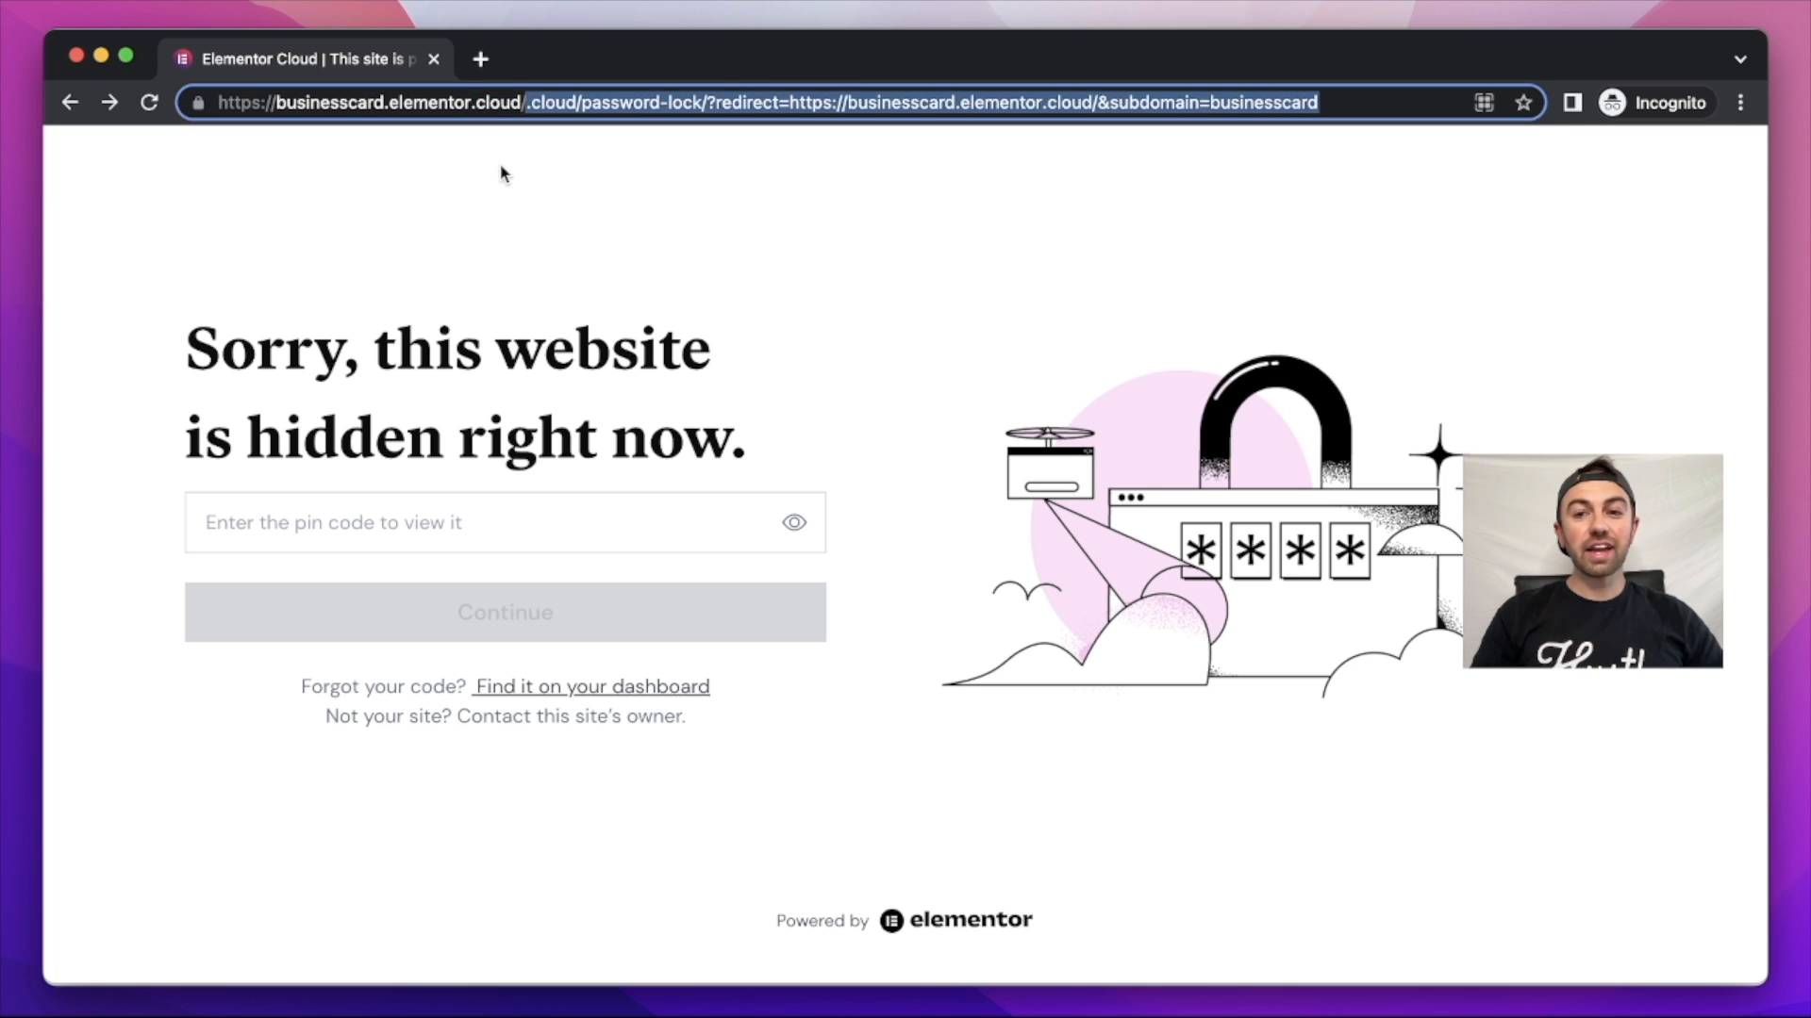
key(BackSpace)
key(Return)
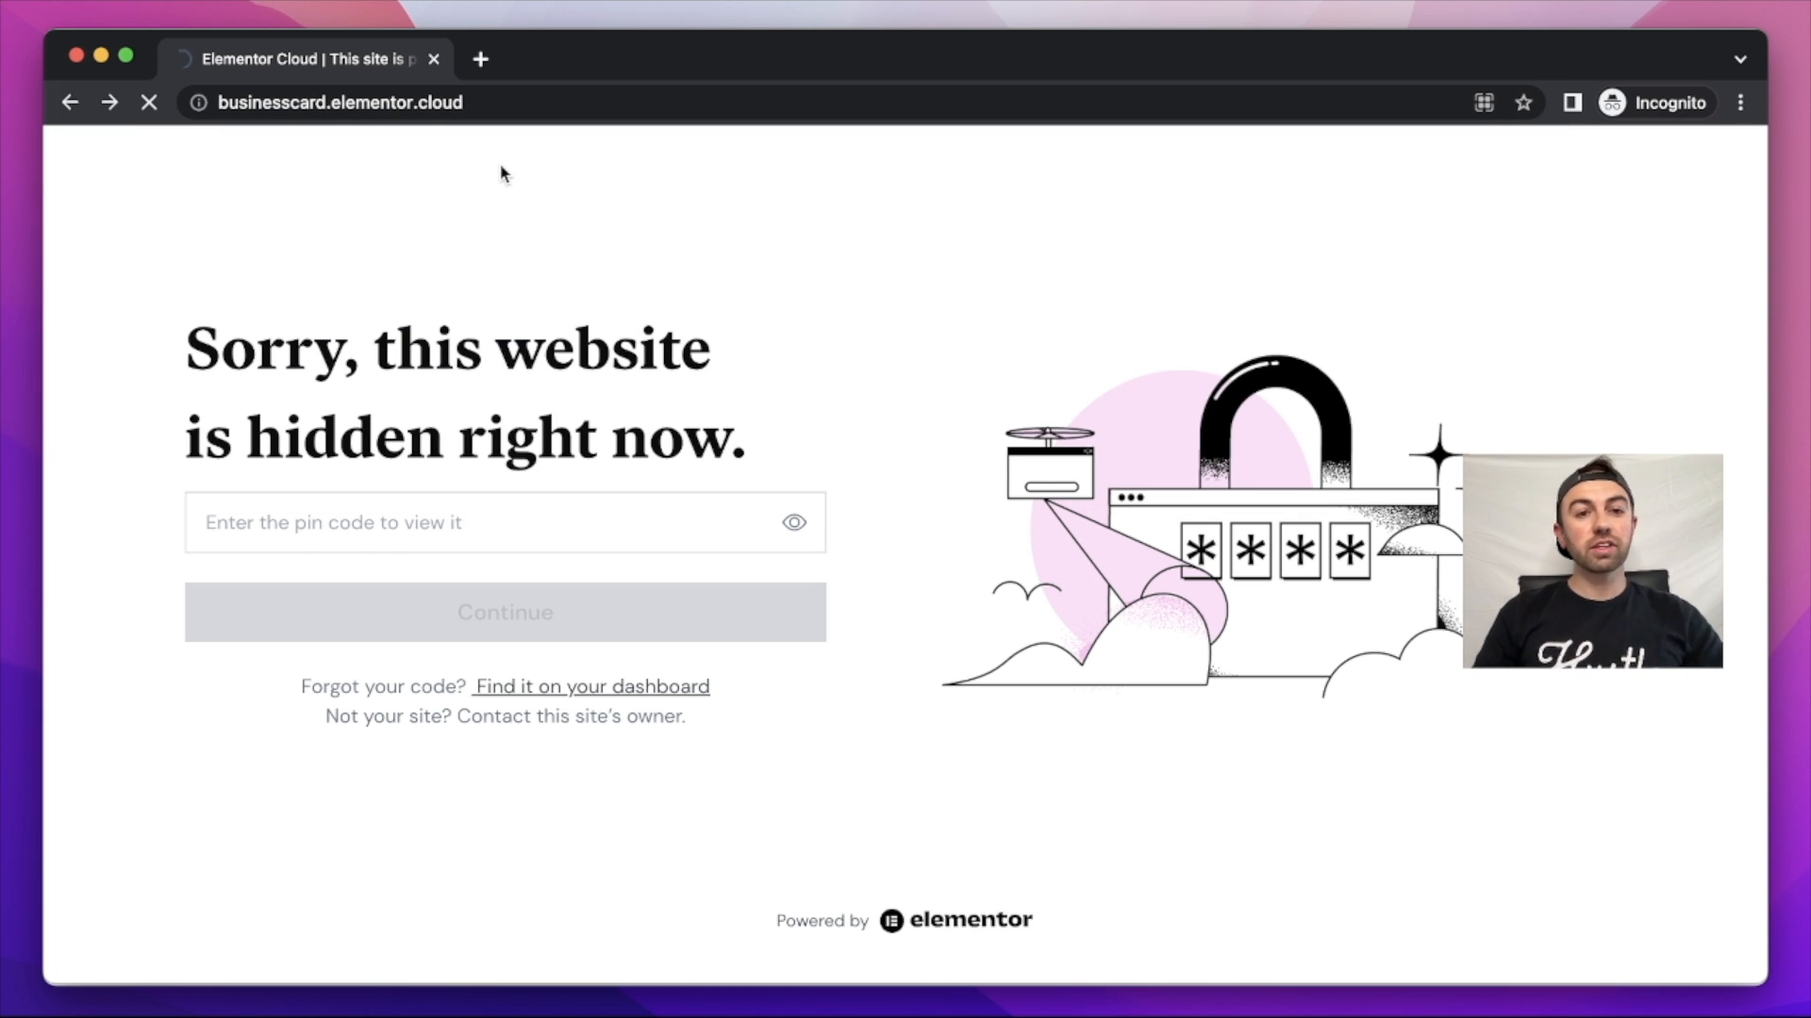